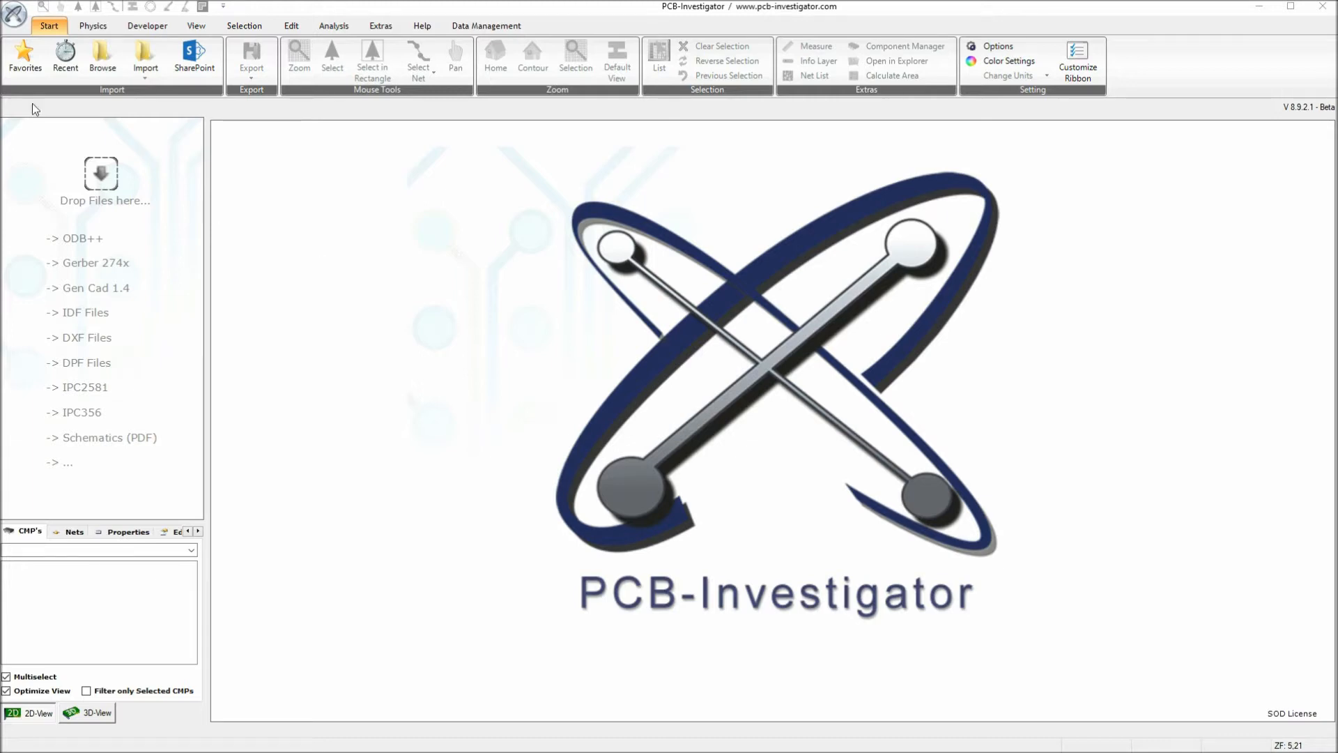
Open the Creepage Demo design from the favorite designs
left_click(25, 54)
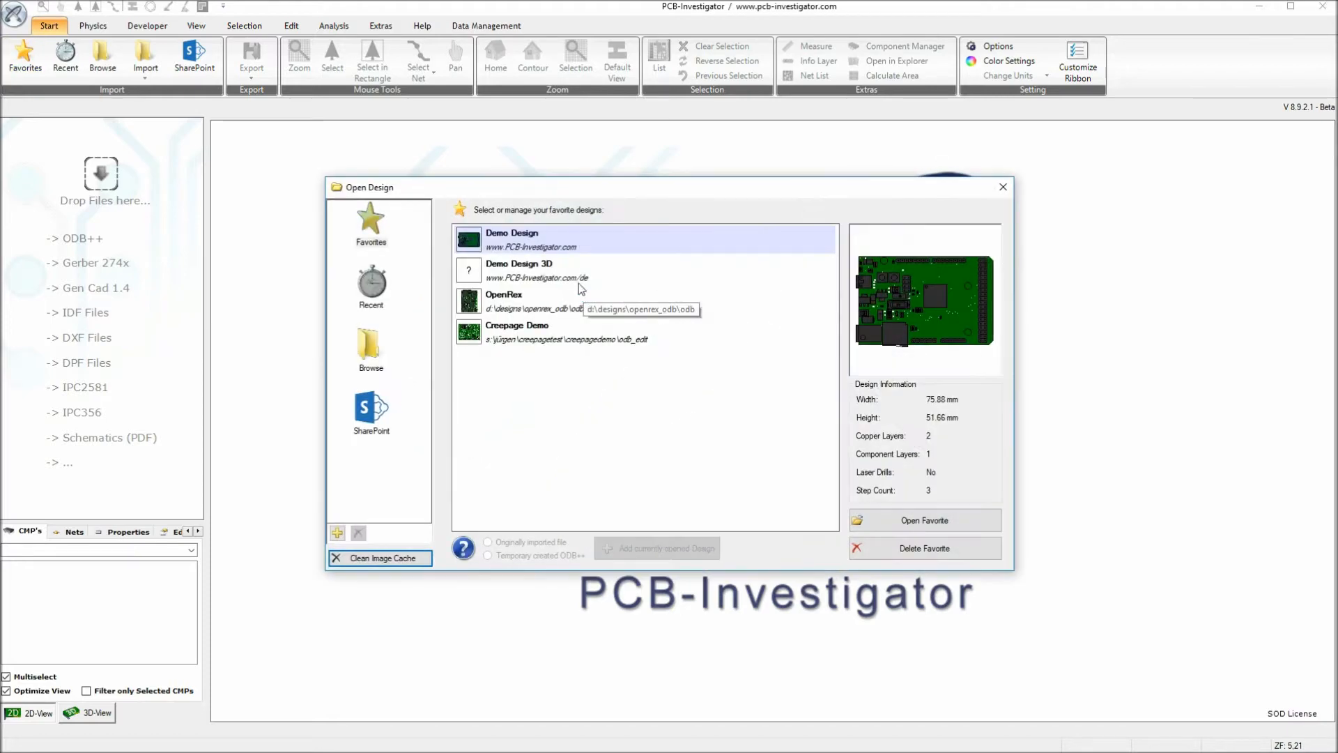
left_click(541, 334)
left_click(879, 517)
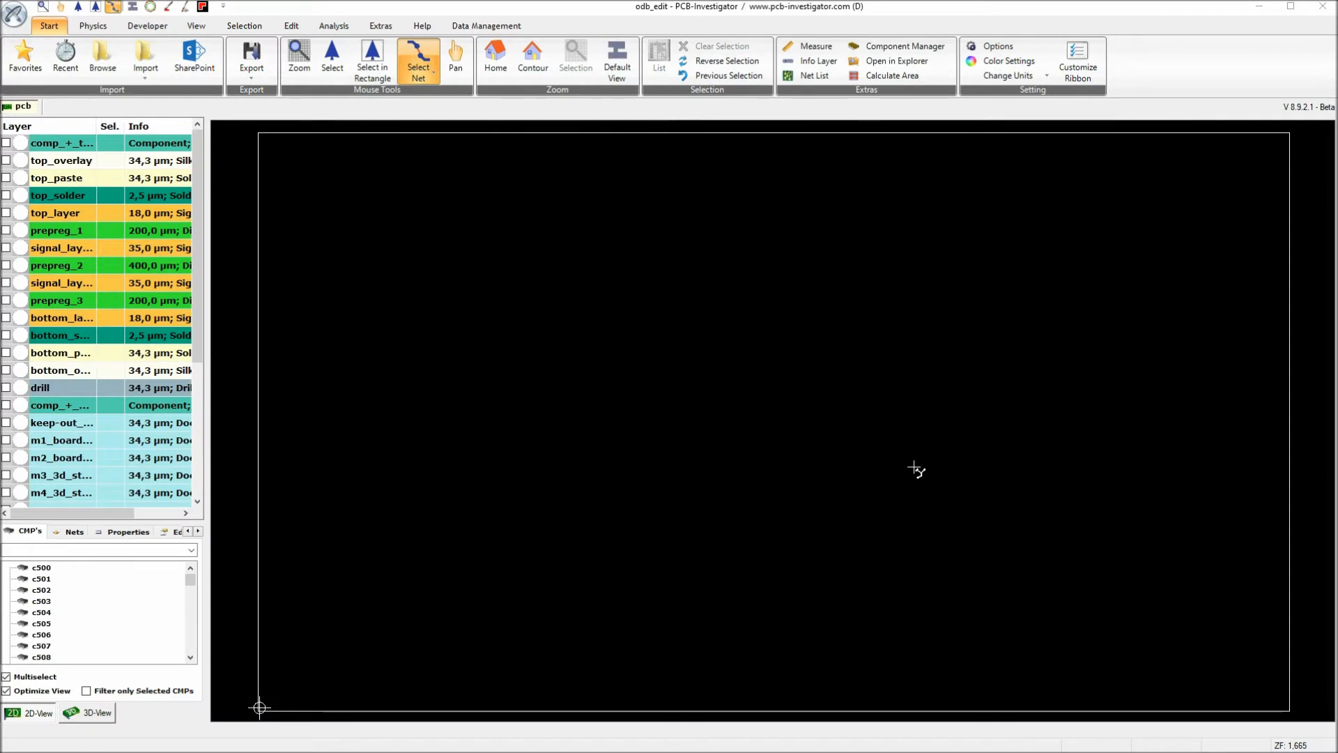
Display the top copper layer top_layer together with the top component layer
left_click(77, 213)
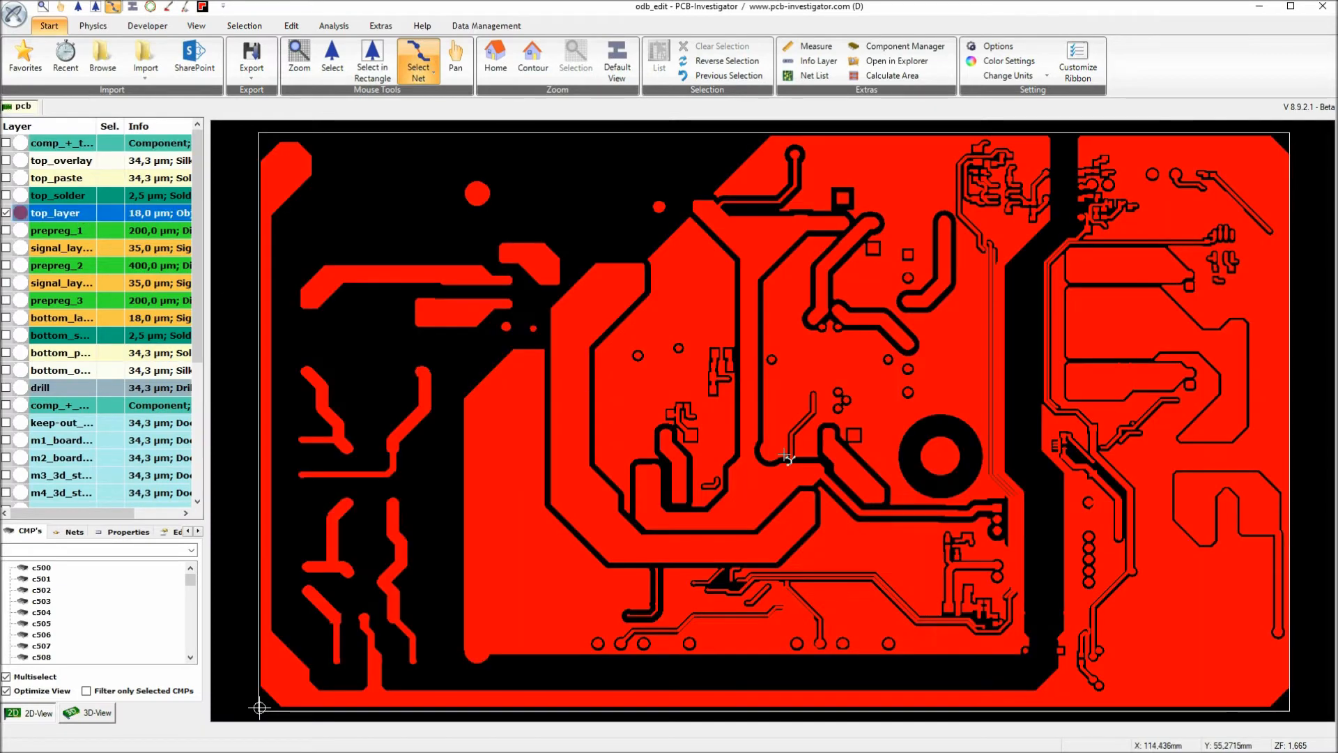
mouse_move(786, 456)
left_click(66, 143)
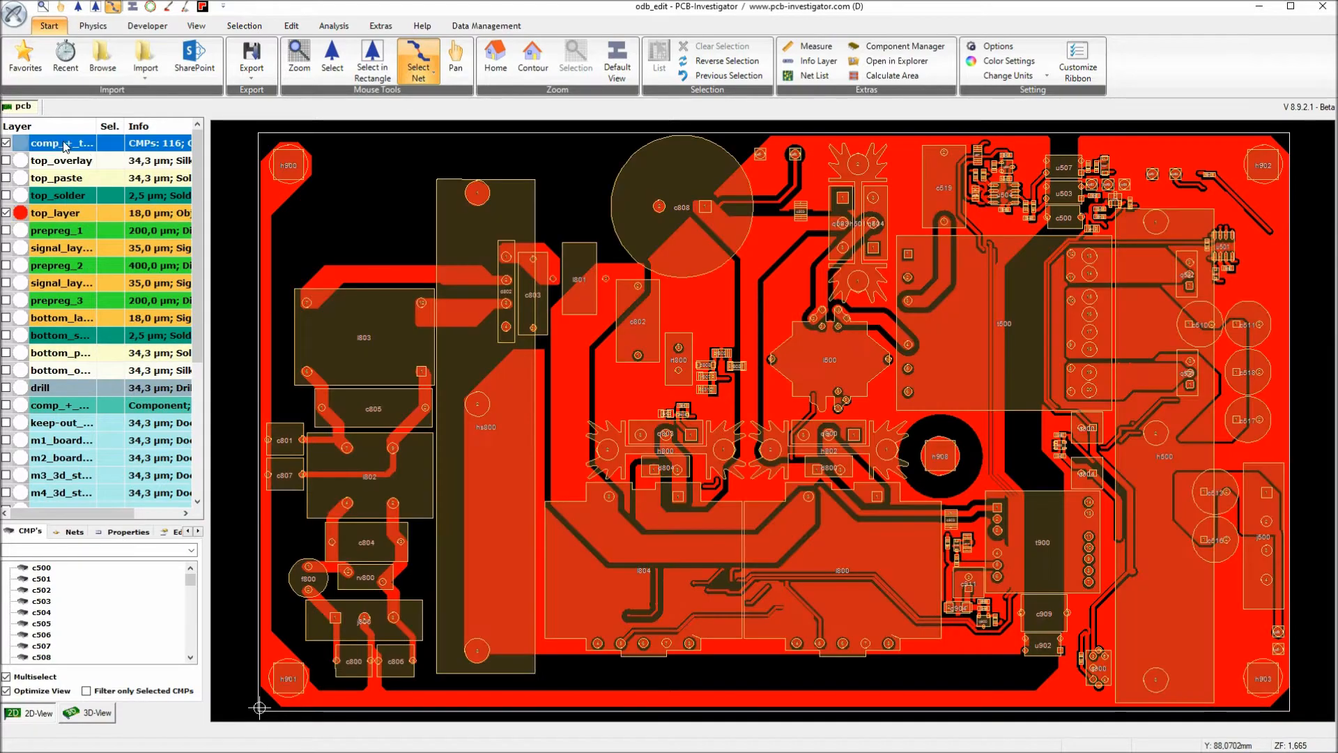
Measure the diagonal of the board outline from the origin corner to the opposite corner, and return to net selection
scroll(1136, 354, "down", 2)
scroll(709, 458, "up", 1)
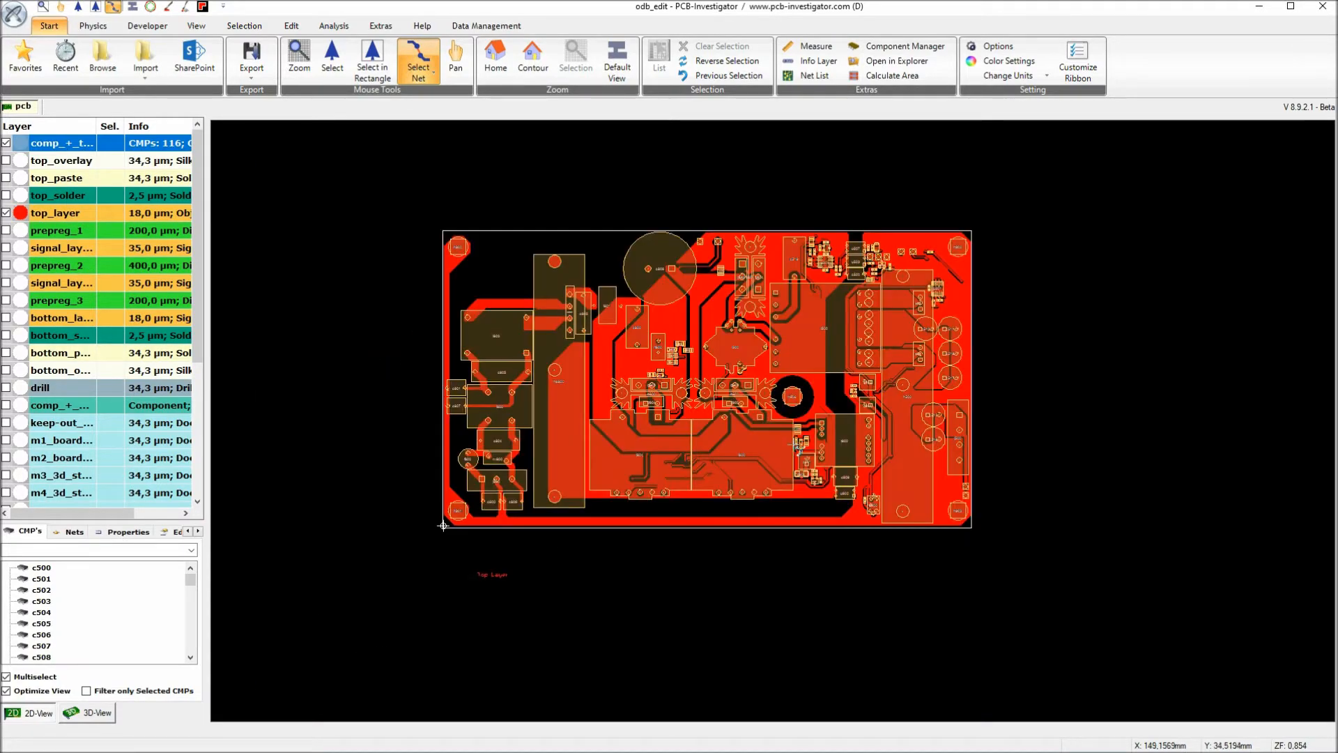
right_click_drag(700, 467, 699, 370)
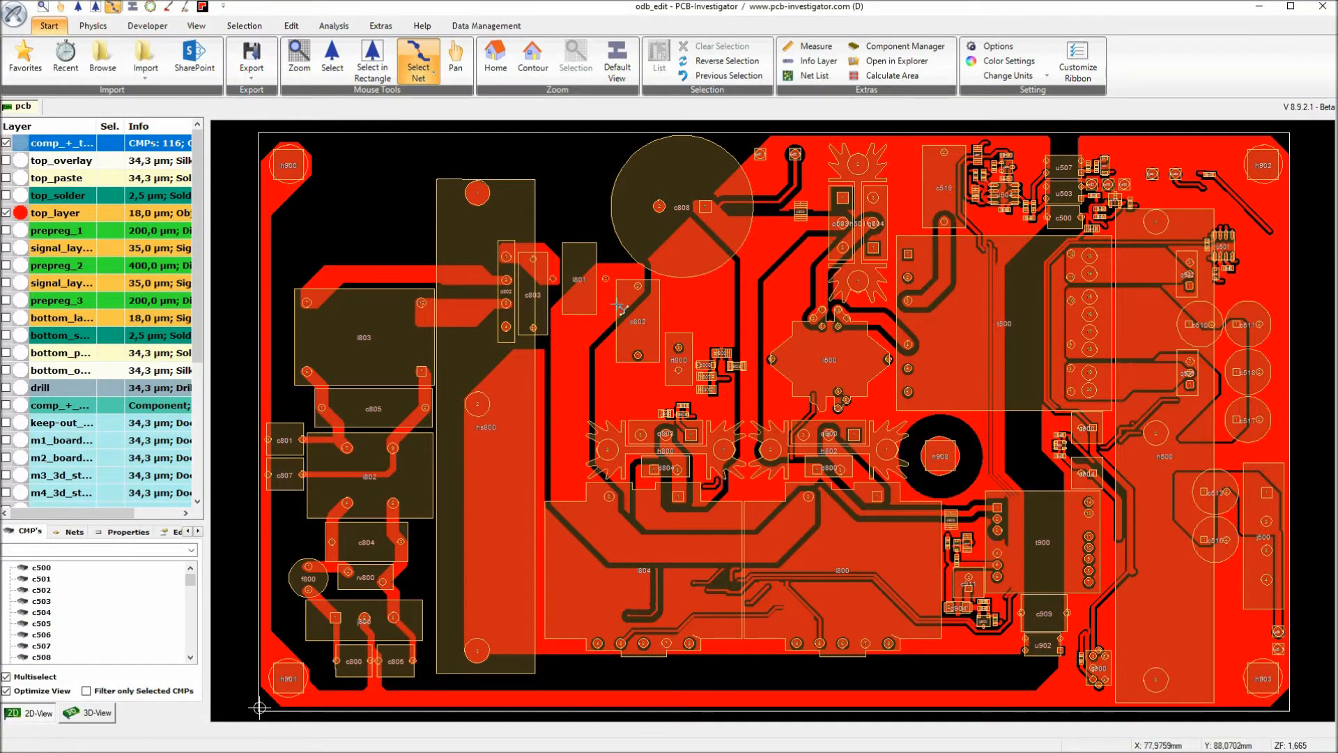
right_click_drag(611, 446, 505, 572)
left_click_drag(260, 707, 1289, 139)
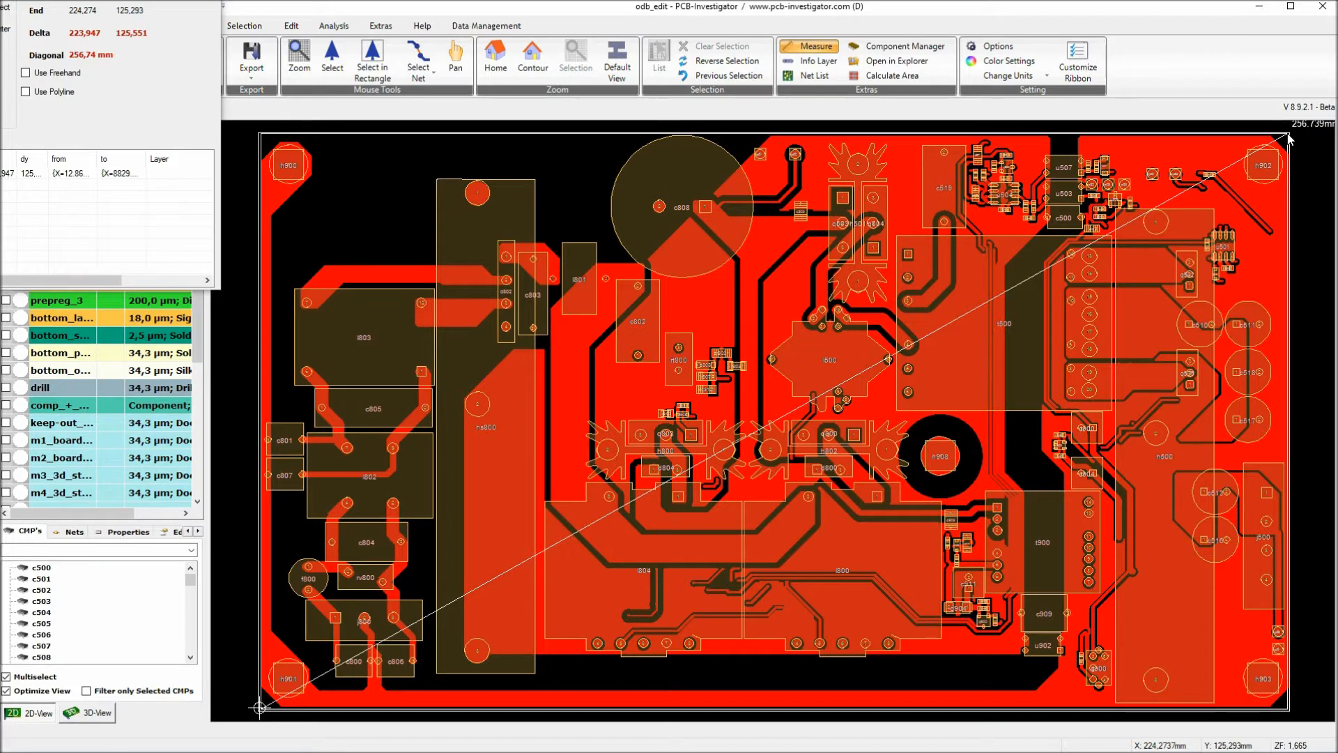
left_click(418, 60)
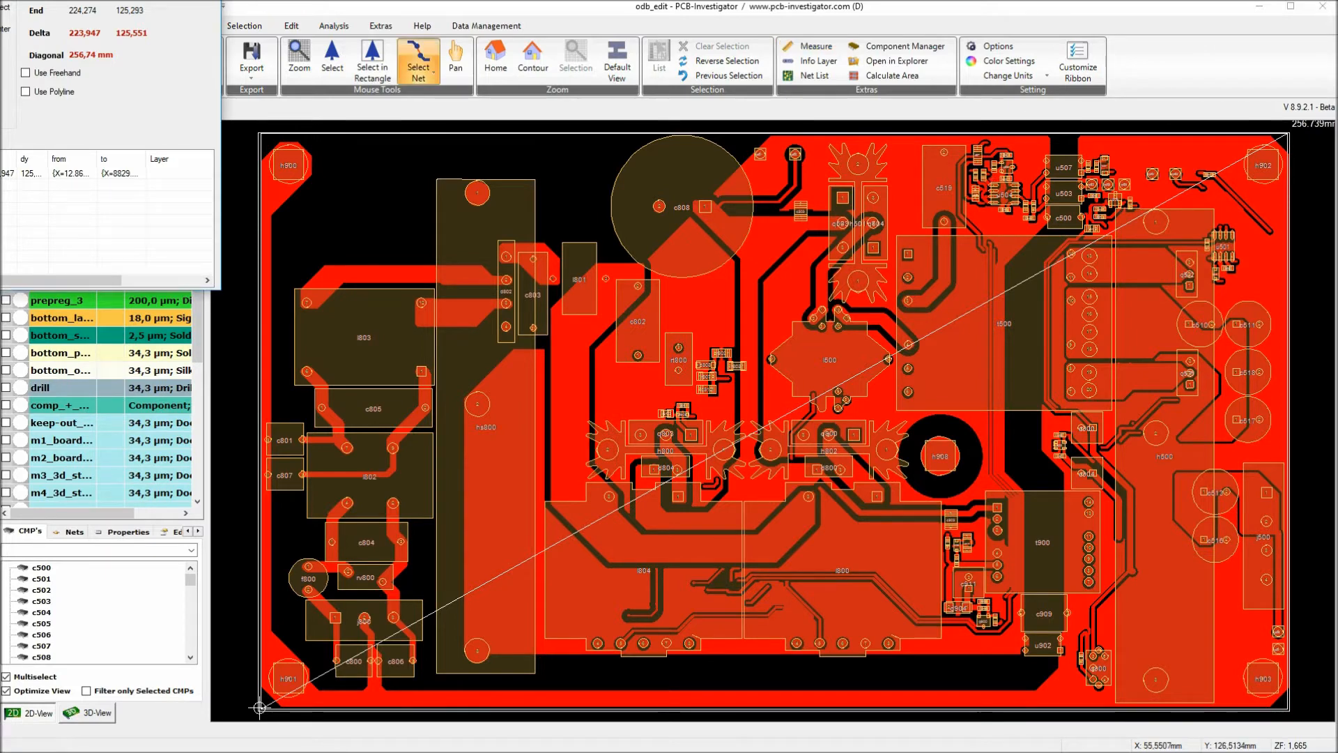
mouse_move(665, 373)
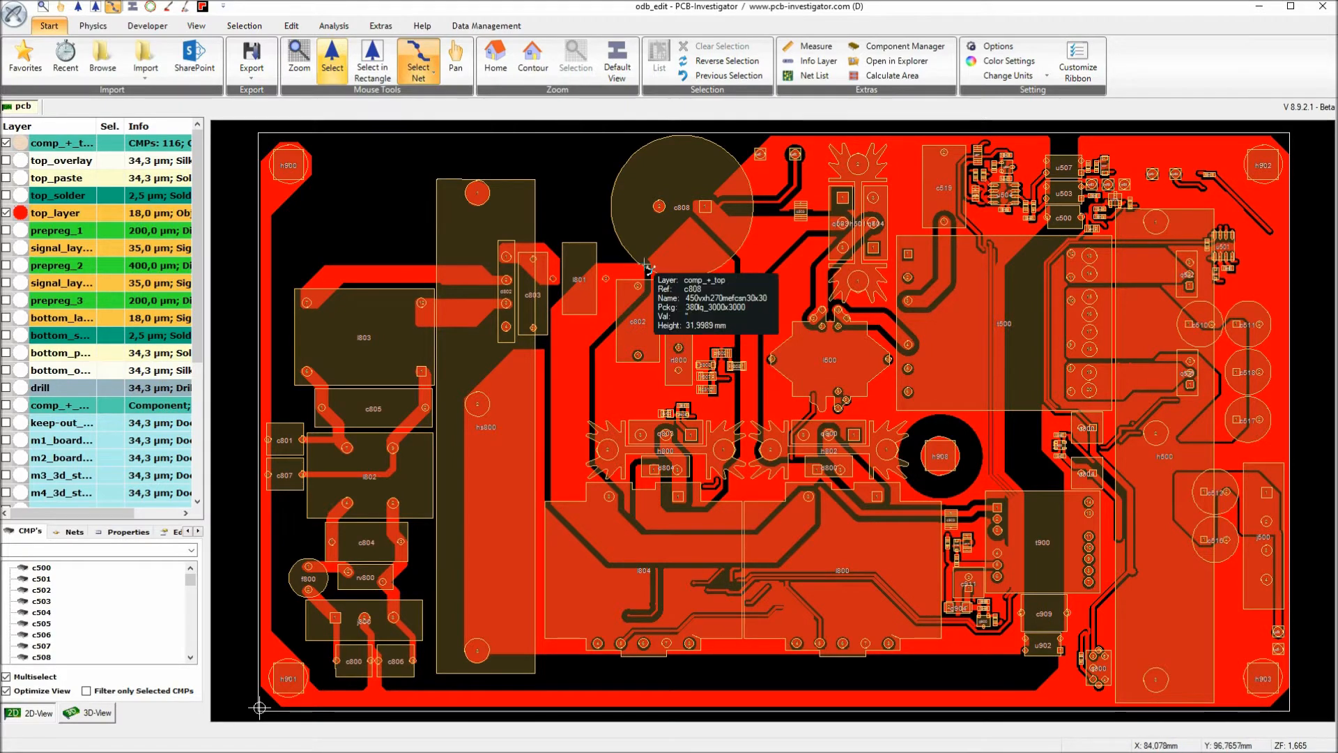
Open the net list and show Net_124 and Net_130 on the board
left_click(149, 27)
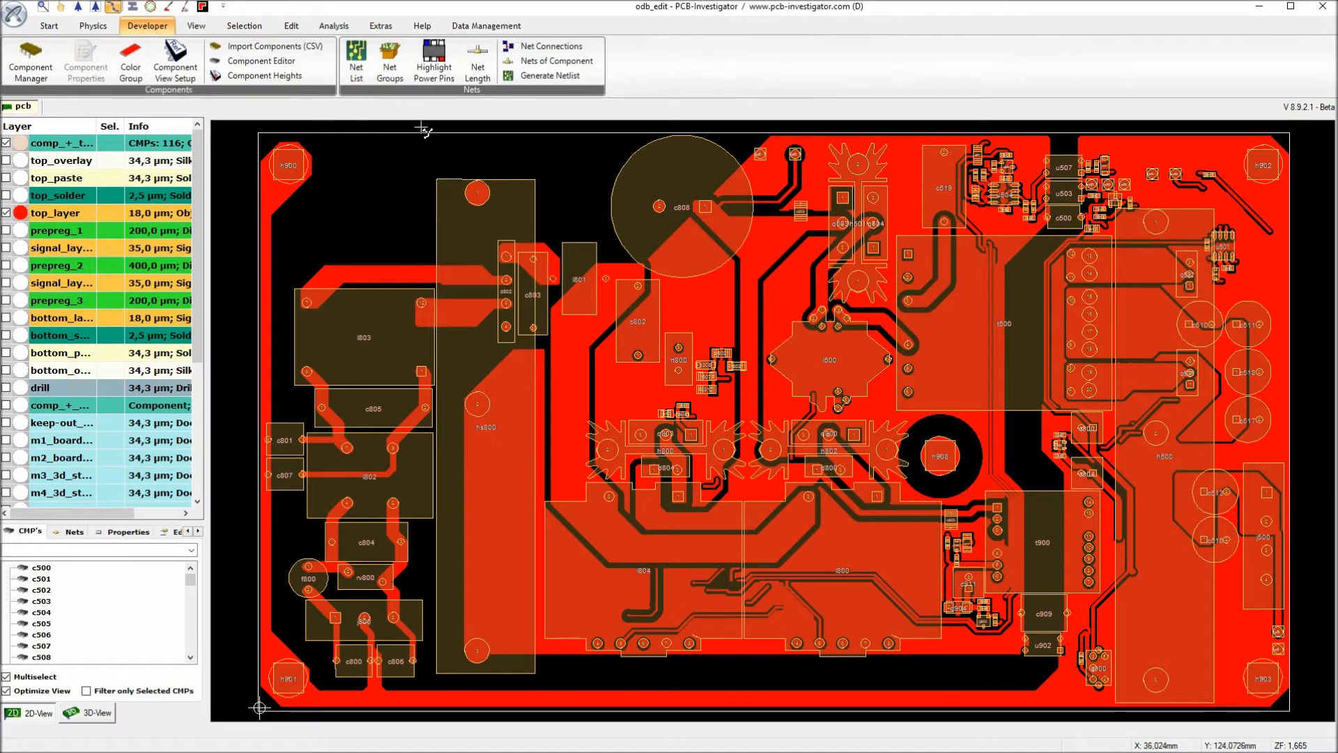
left_click(356, 64)
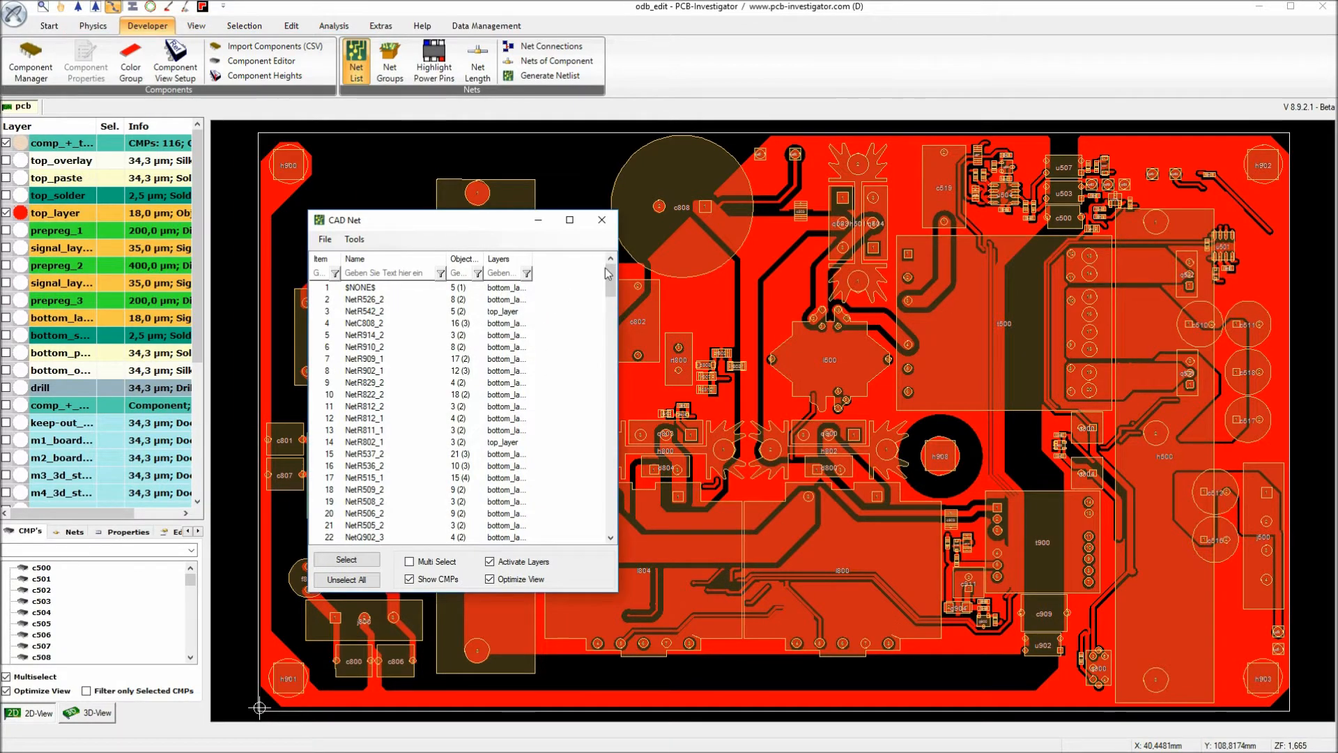
left_click_drag(612, 282, 612, 516)
left_click(360, 347)
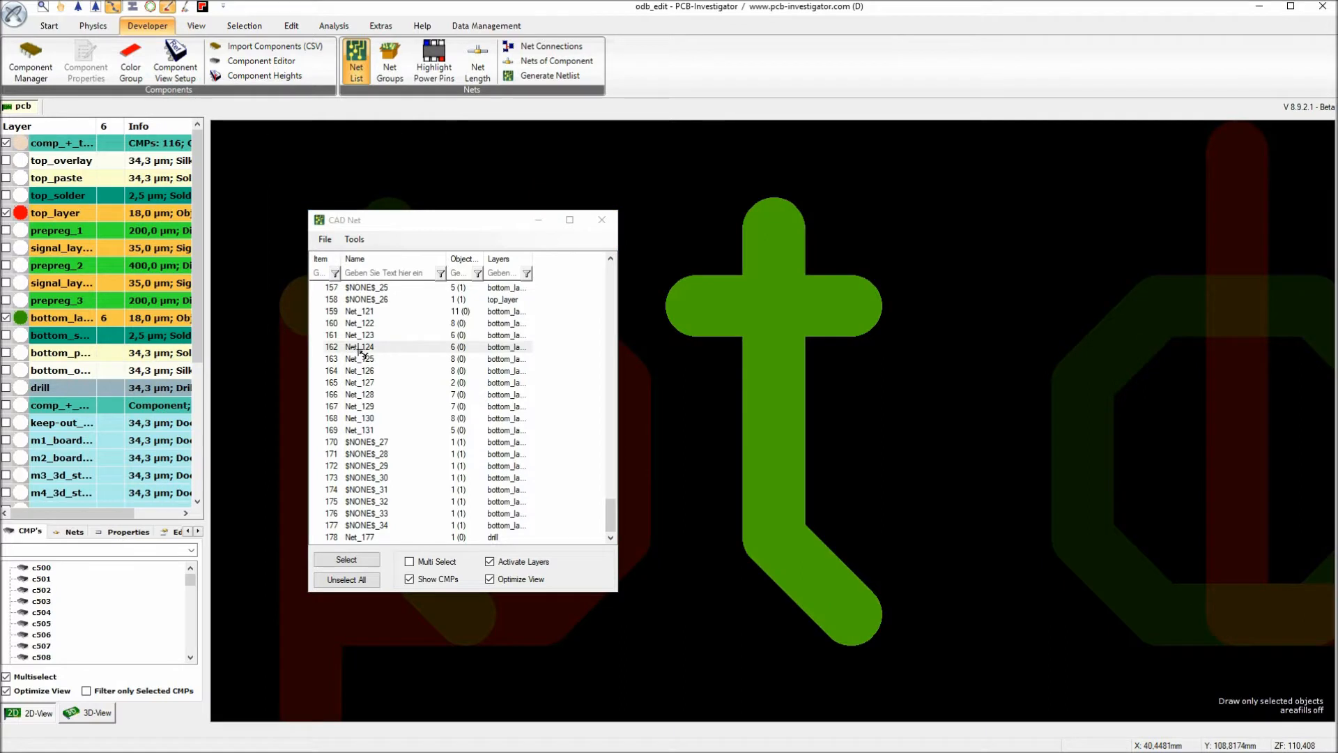
left_click(360, 420)
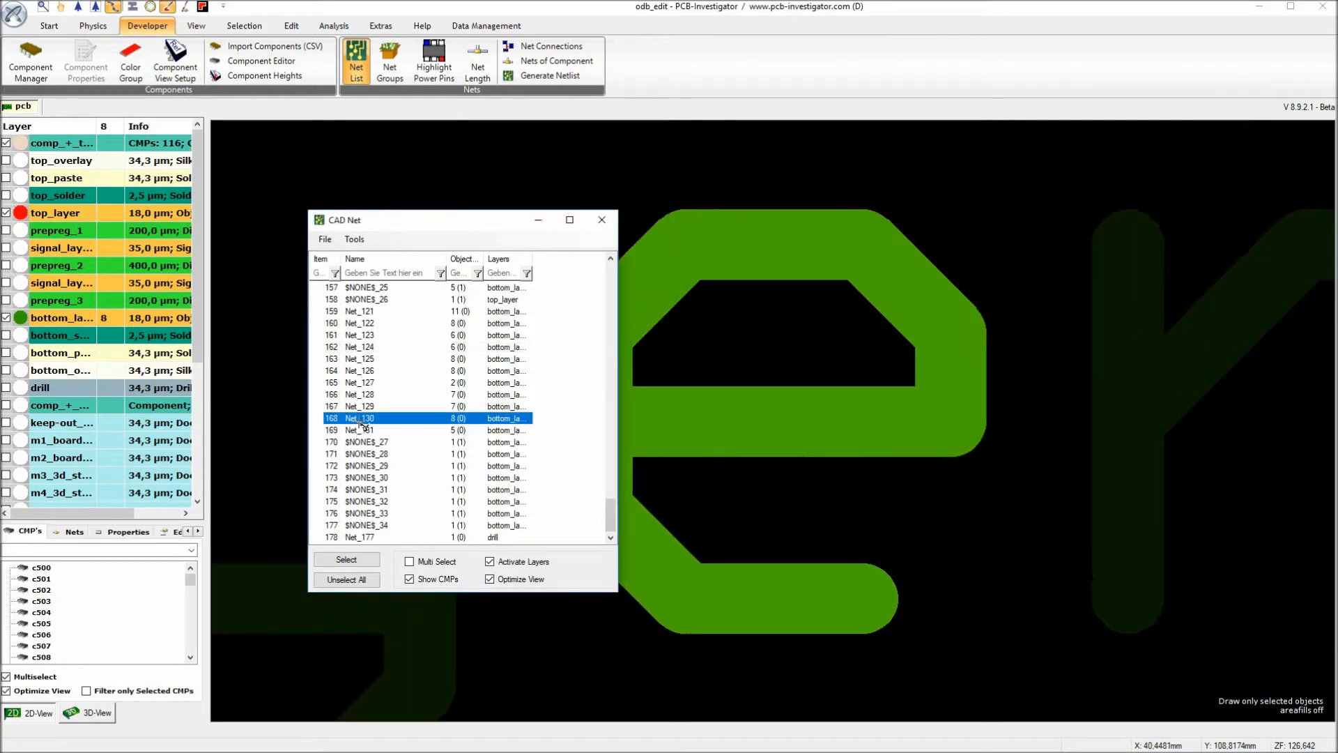
Browse up the net list through $NONE$_8 and show the net VG_SR1 on the board
scroll(367, 397, "up", 5)
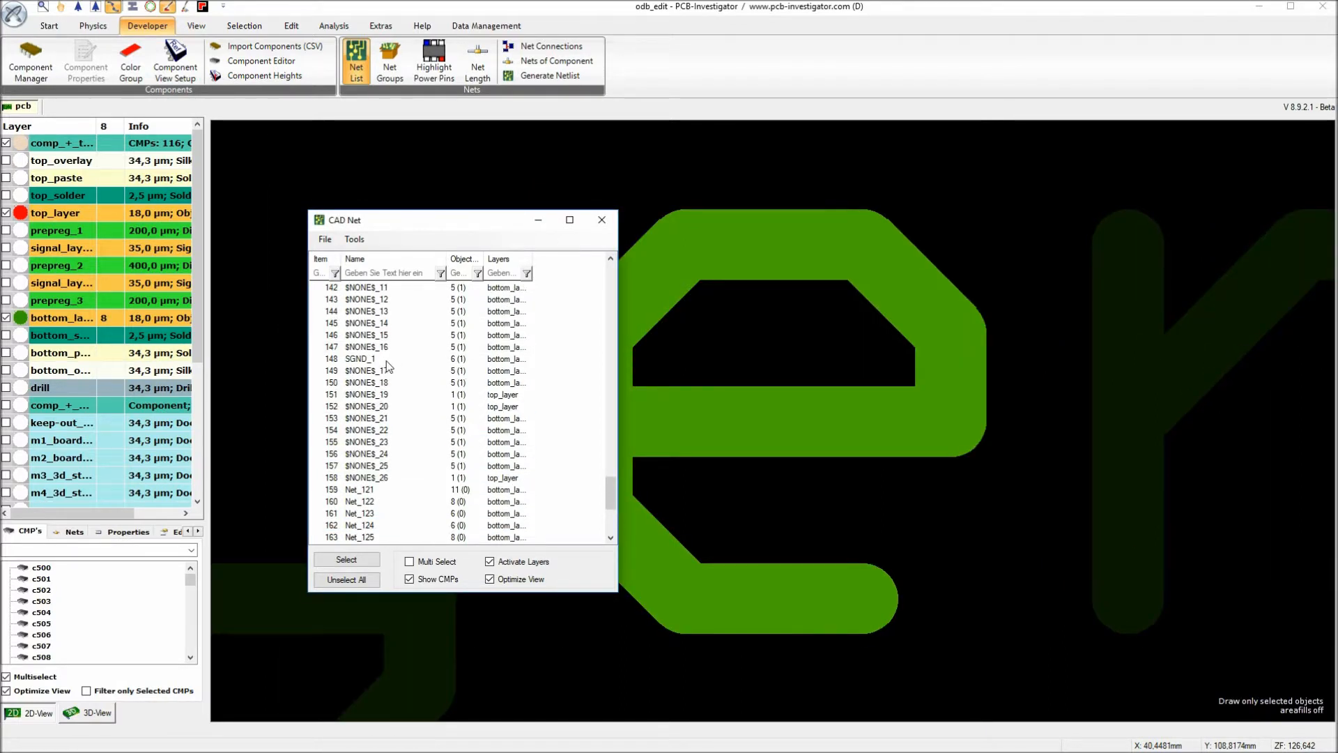
left_click(386, 361)
scroll(388, 362, "up", 3)
left_click(386, 359)
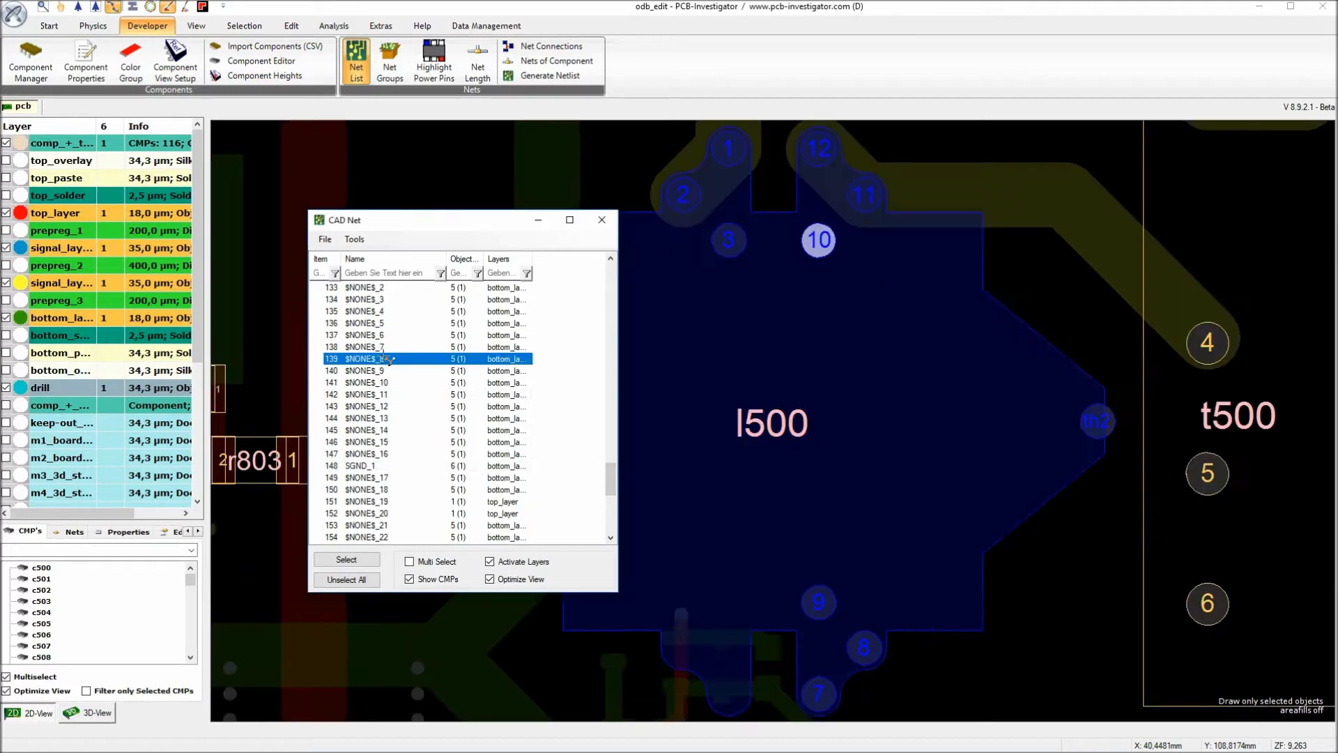
scroll(386, 360, "up", 8)
left_click(377, 419)
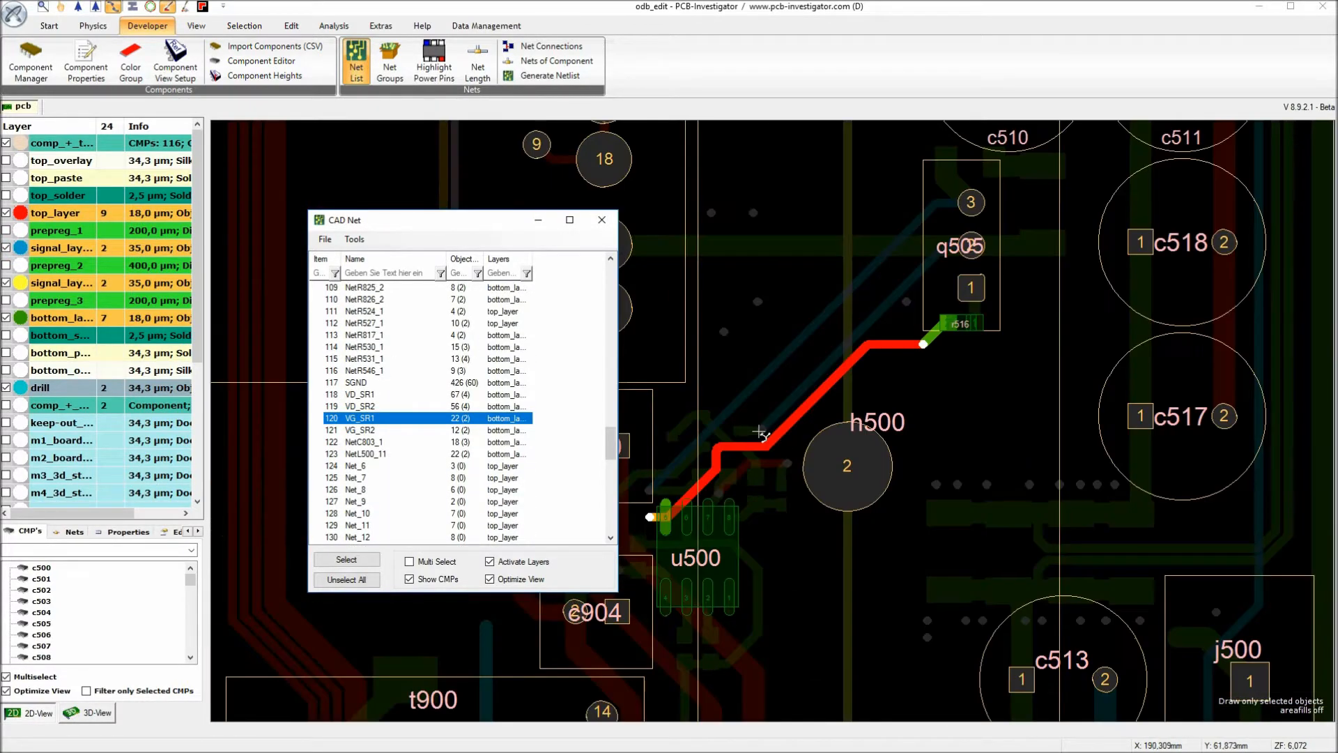
mouse_move(761, 434)
mouse_move(954, 338)
Slightly adjust the highlight brightness of the unselected objects around the VG_SR1 net
left_click(43, 7)
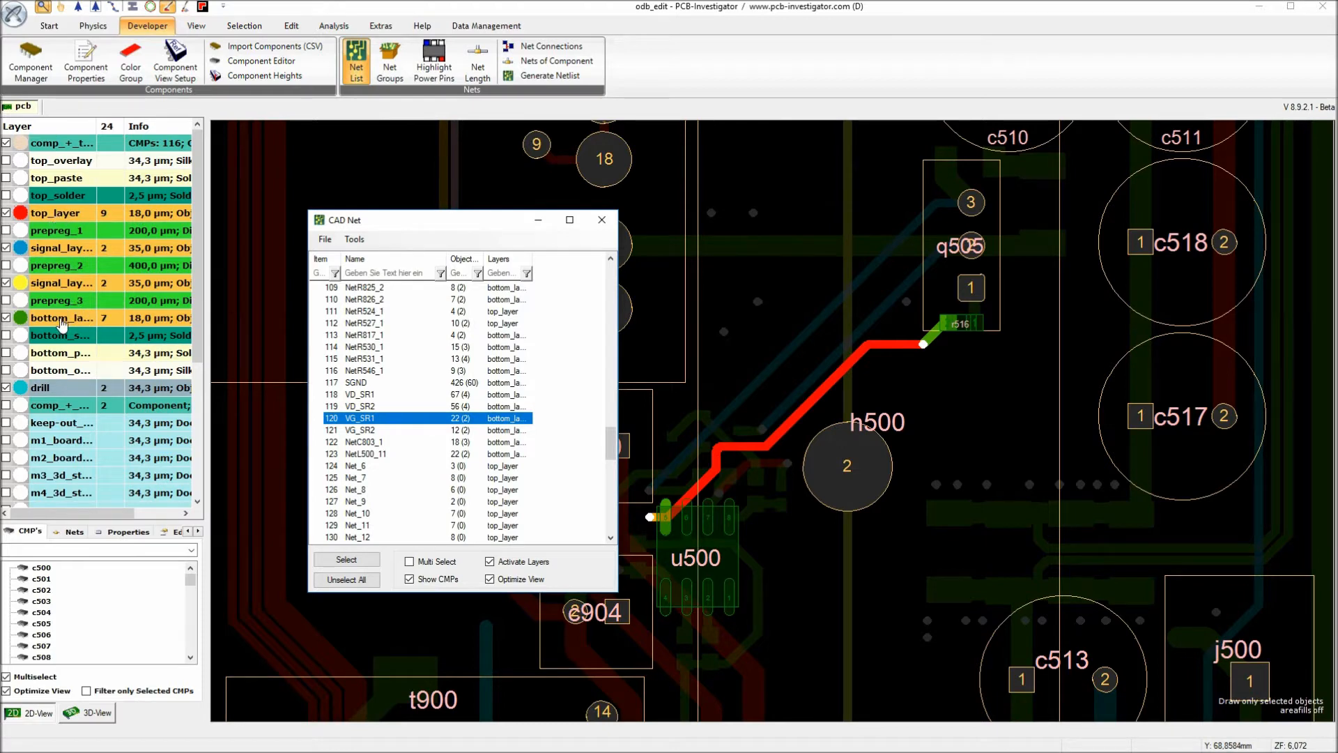
left_click(760, 410)
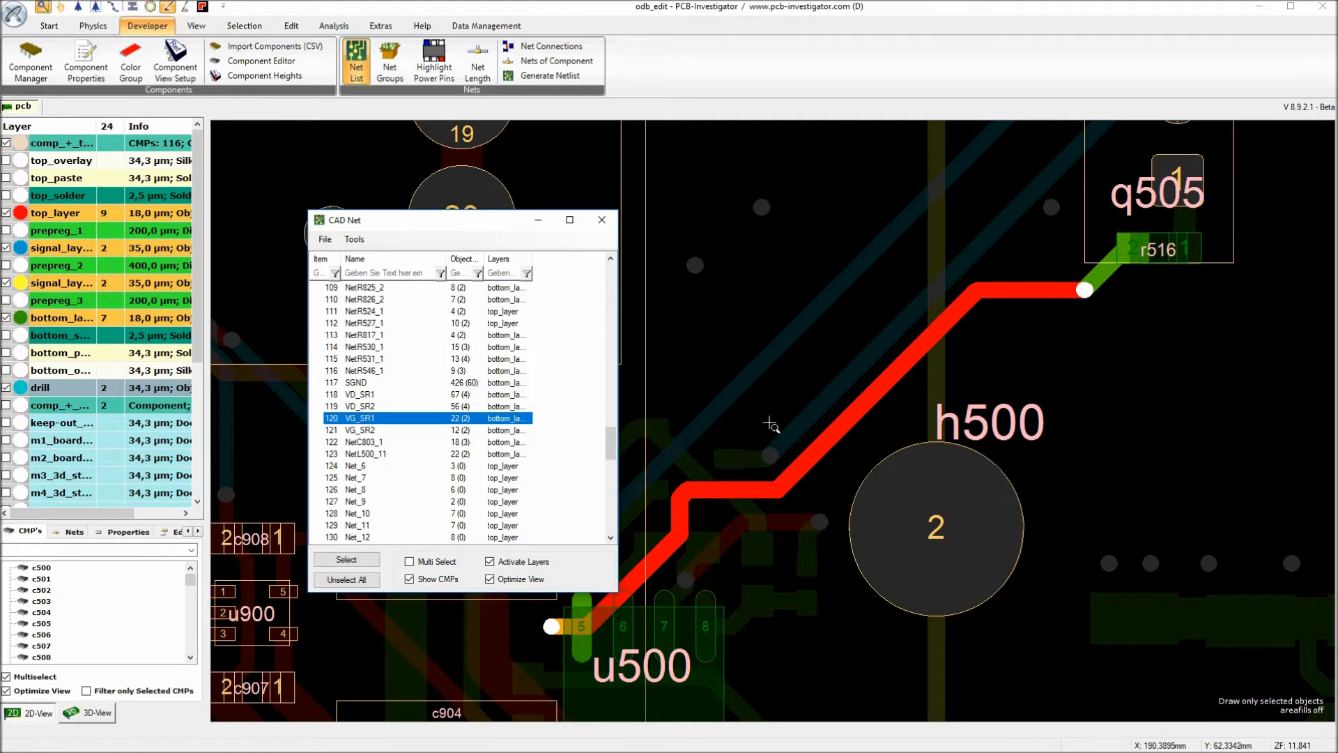
scroll(769, 424, "down", 1)
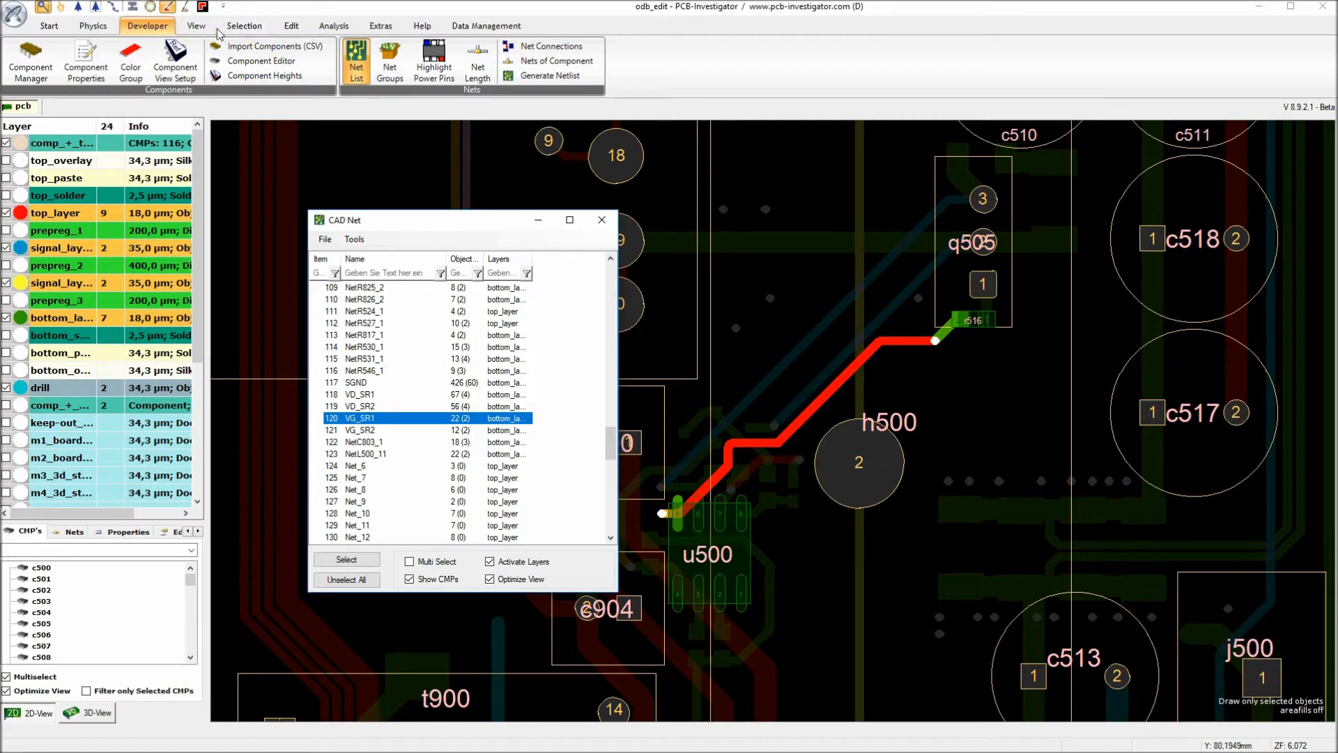
left_click(244, 26)
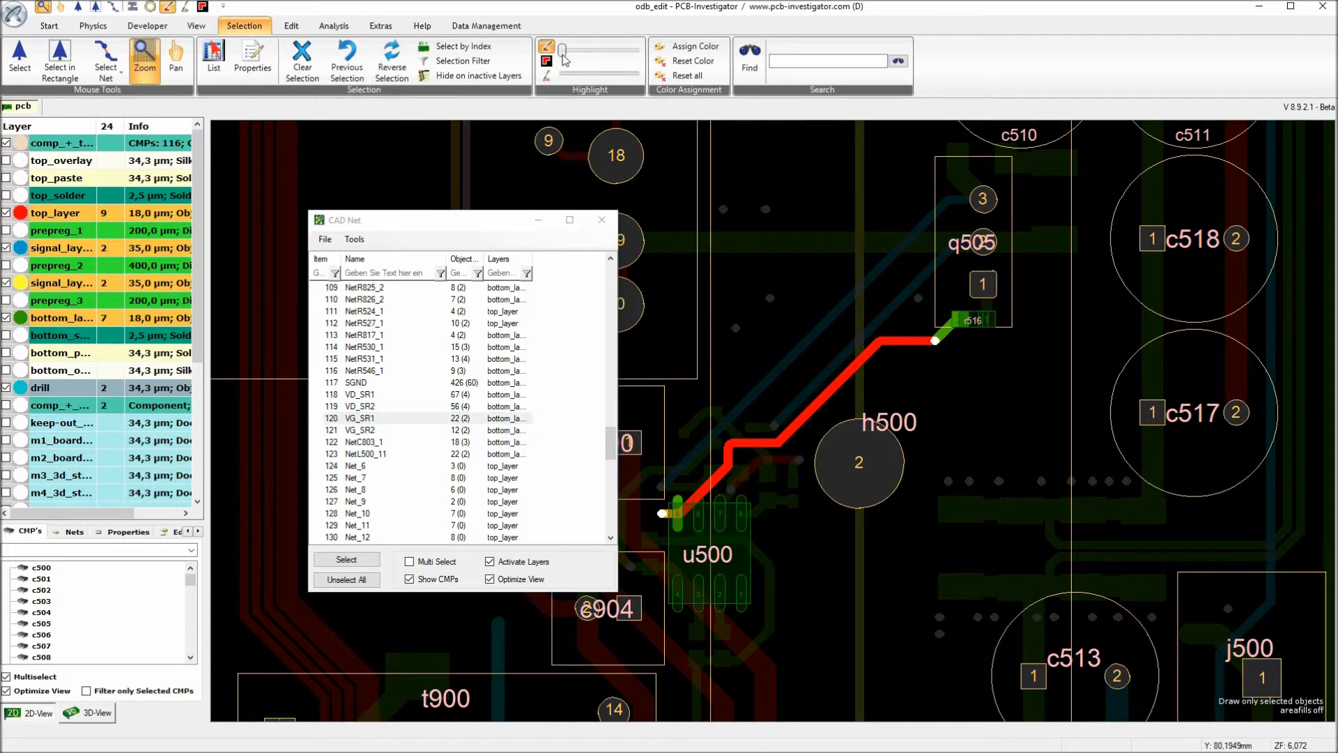
mouse_move(562, 53)
left_mouse_down()
mouse_move(627, 56)
mouse_move(567, 50)
left_mouse_up()
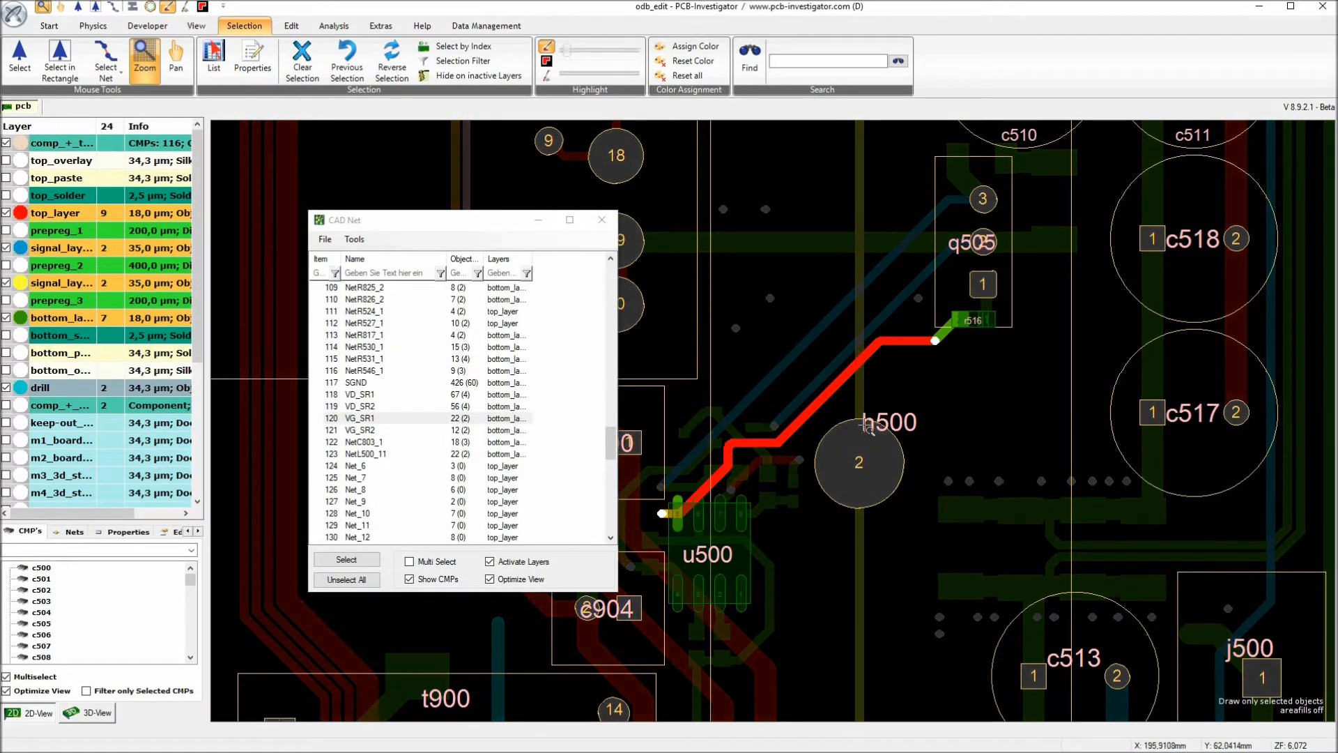
scroll(772, 421, "down", 5)
scroll(771, 421, "up", 5)
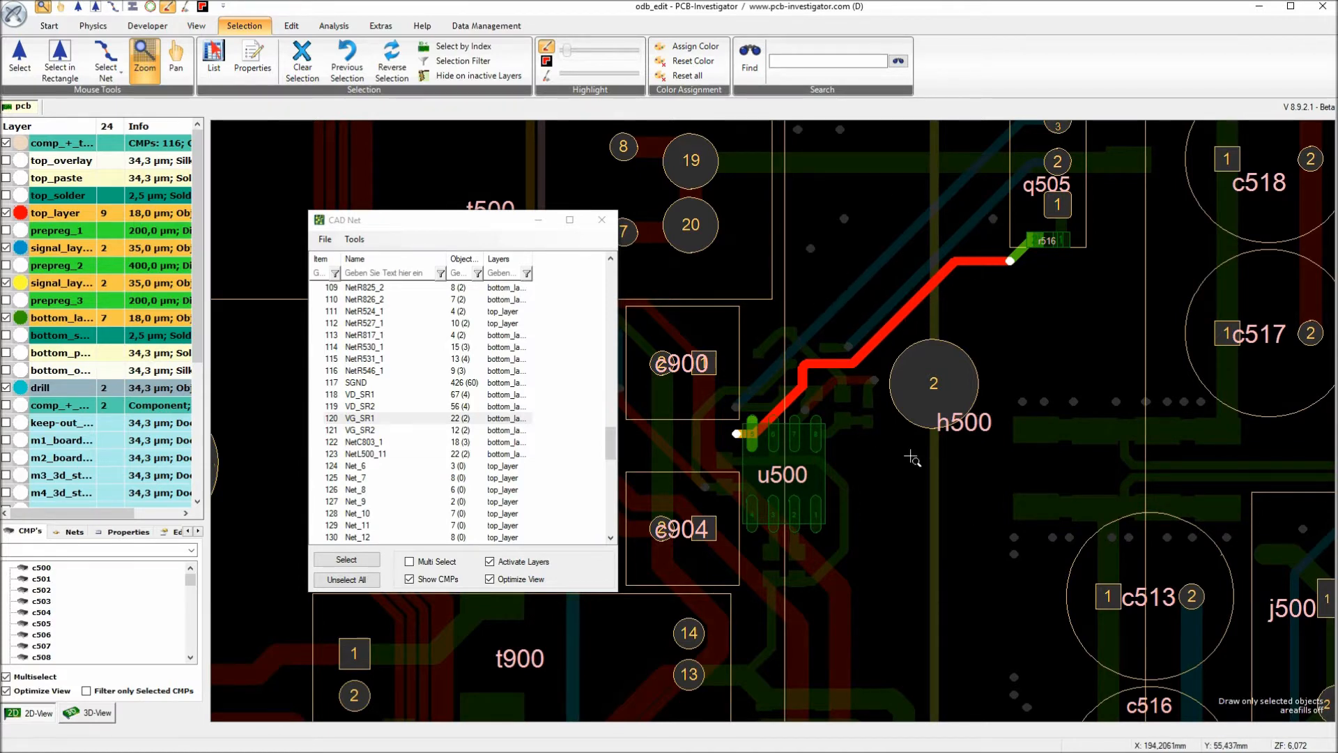
Close the net list, reset the board to the default view, and display only top_layer
left_click(602, 220)
right_click(730, 252)
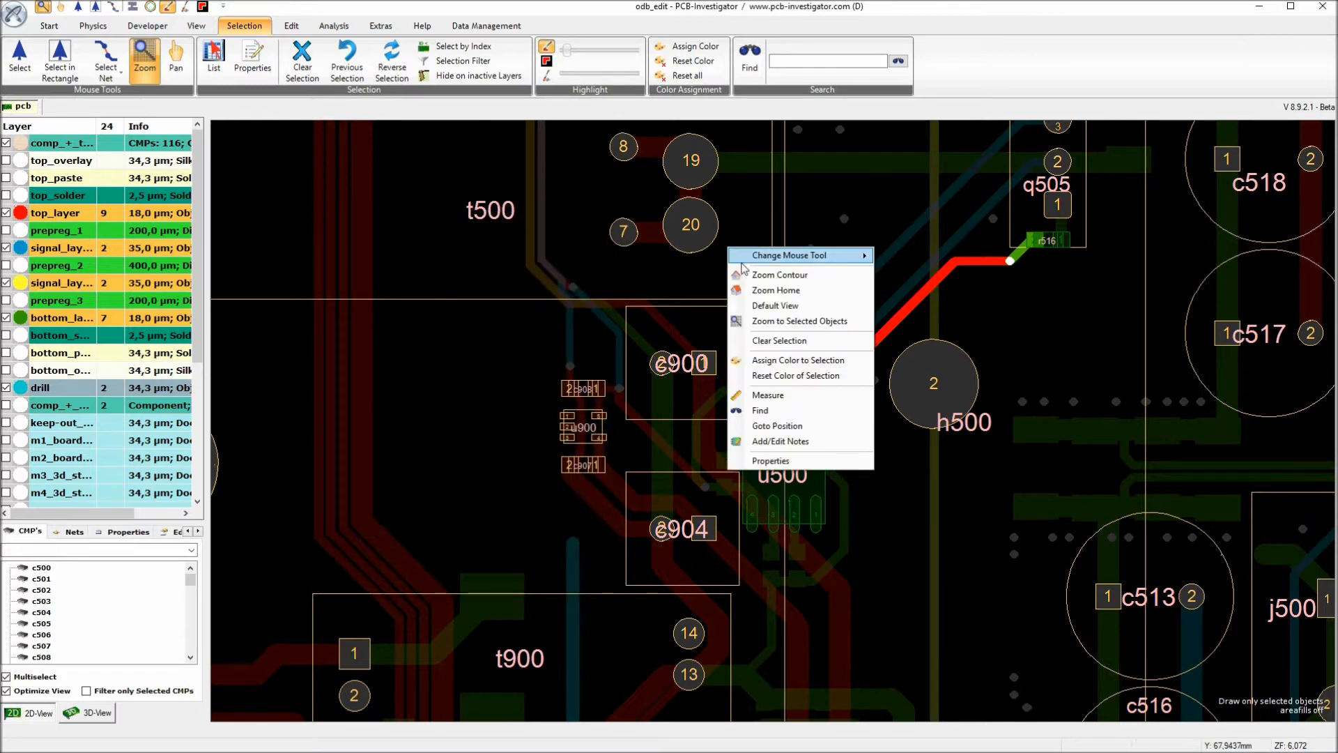
left_click(792, 305)
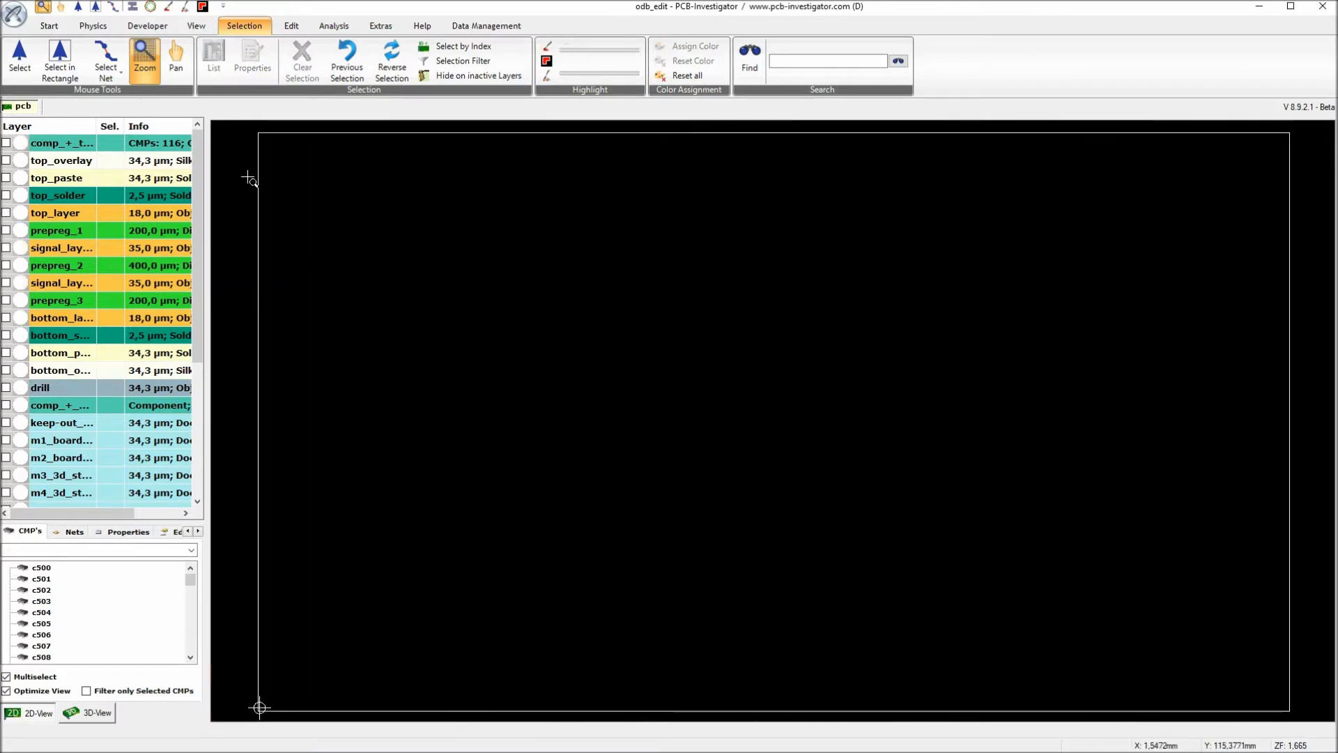
left_click(73, 213)
Set the net selection mode to Best View and select the looped top-layer trace in the board's upper-right area
left_click(1082, 220)
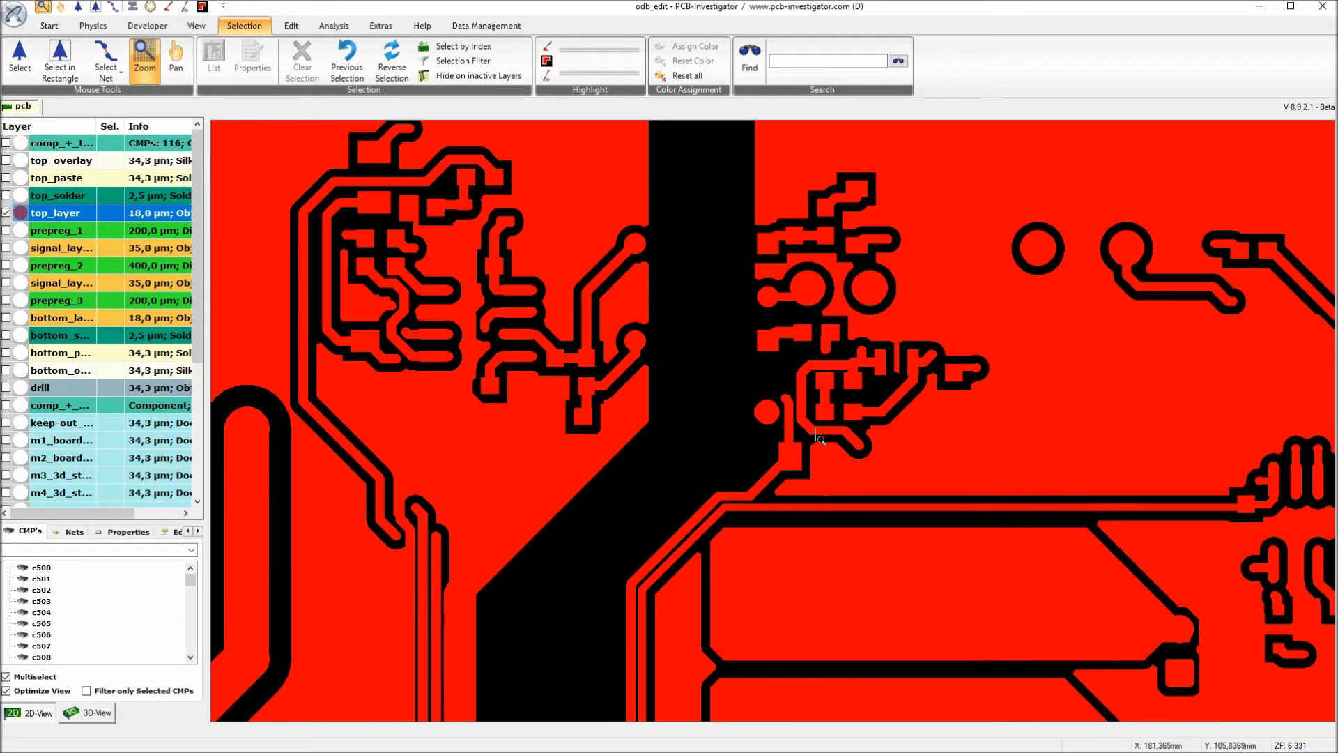
left_click(817, 438)
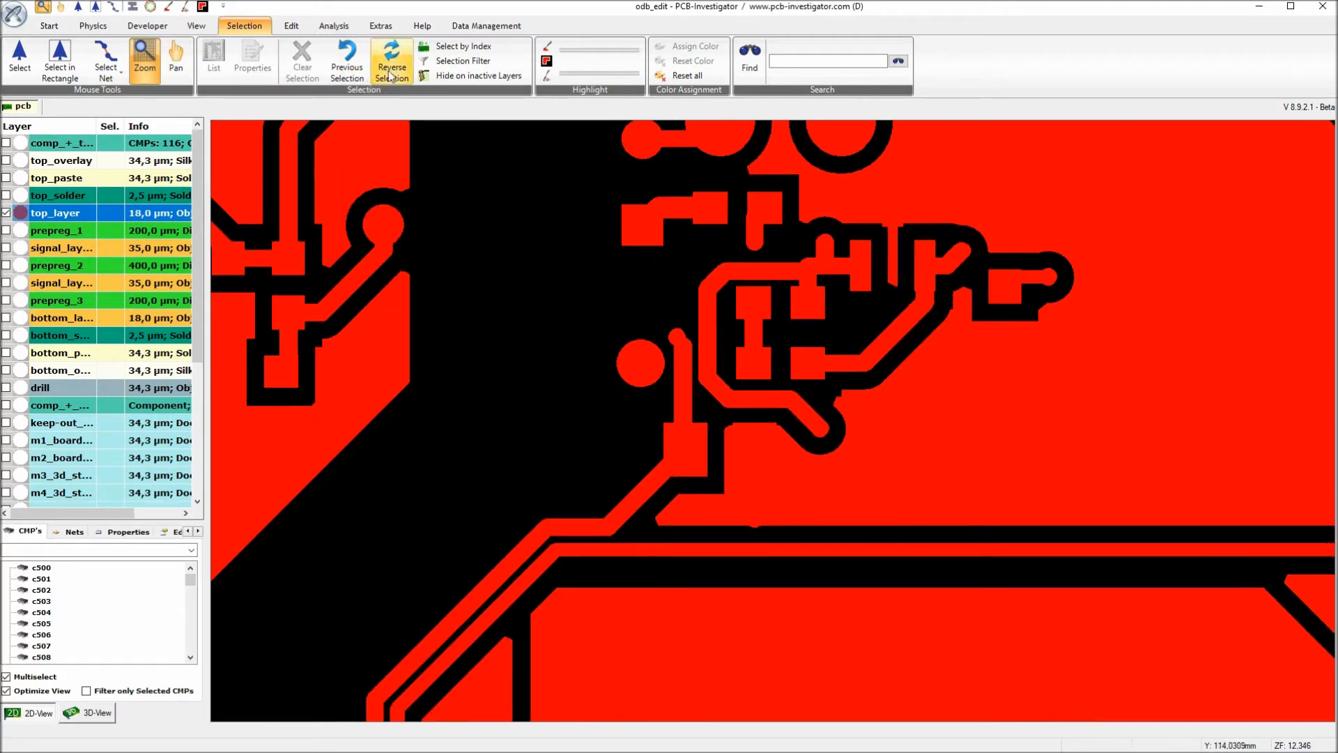
left_click(118, 78)
left_click(139, 144)
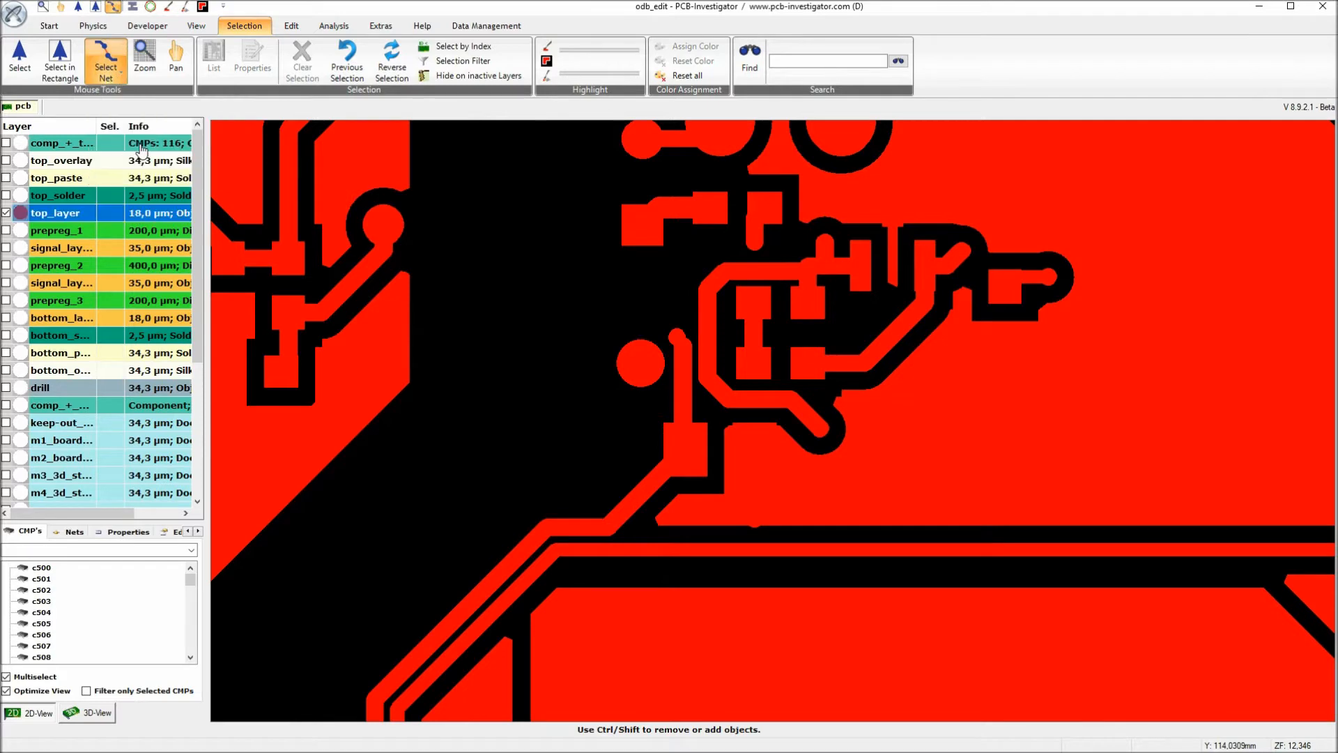
left_click(712, 310)
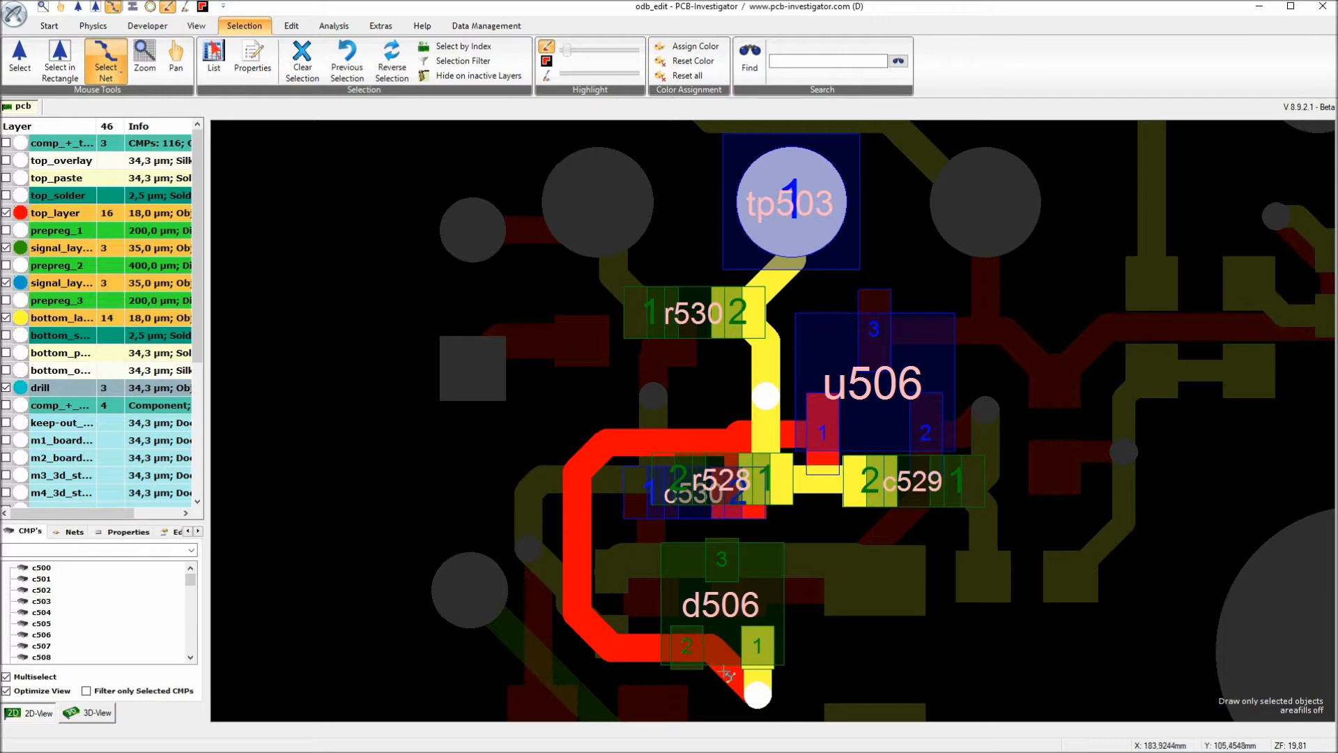
Set the net mode to Crossover, reselect the looped trace, and examine its connections through the components up to u505
left_click(106, 69)
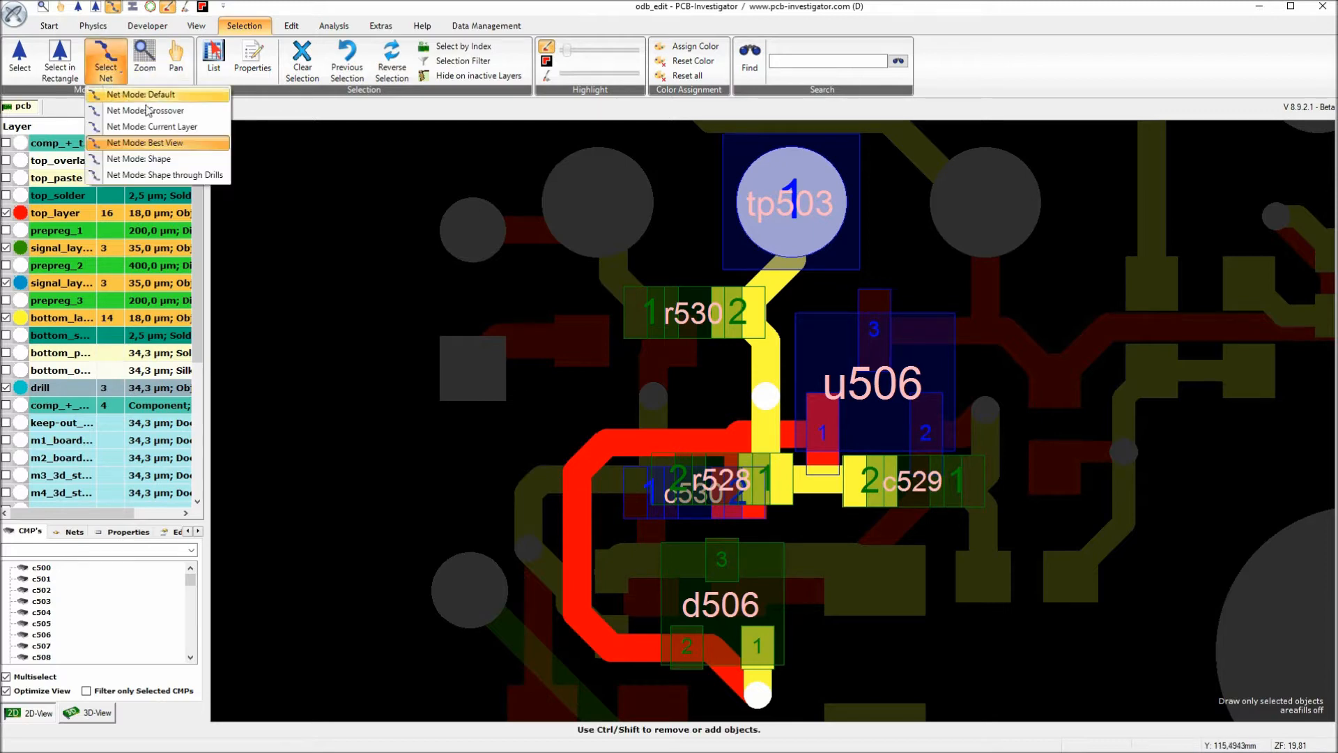
left_click(154, 111)
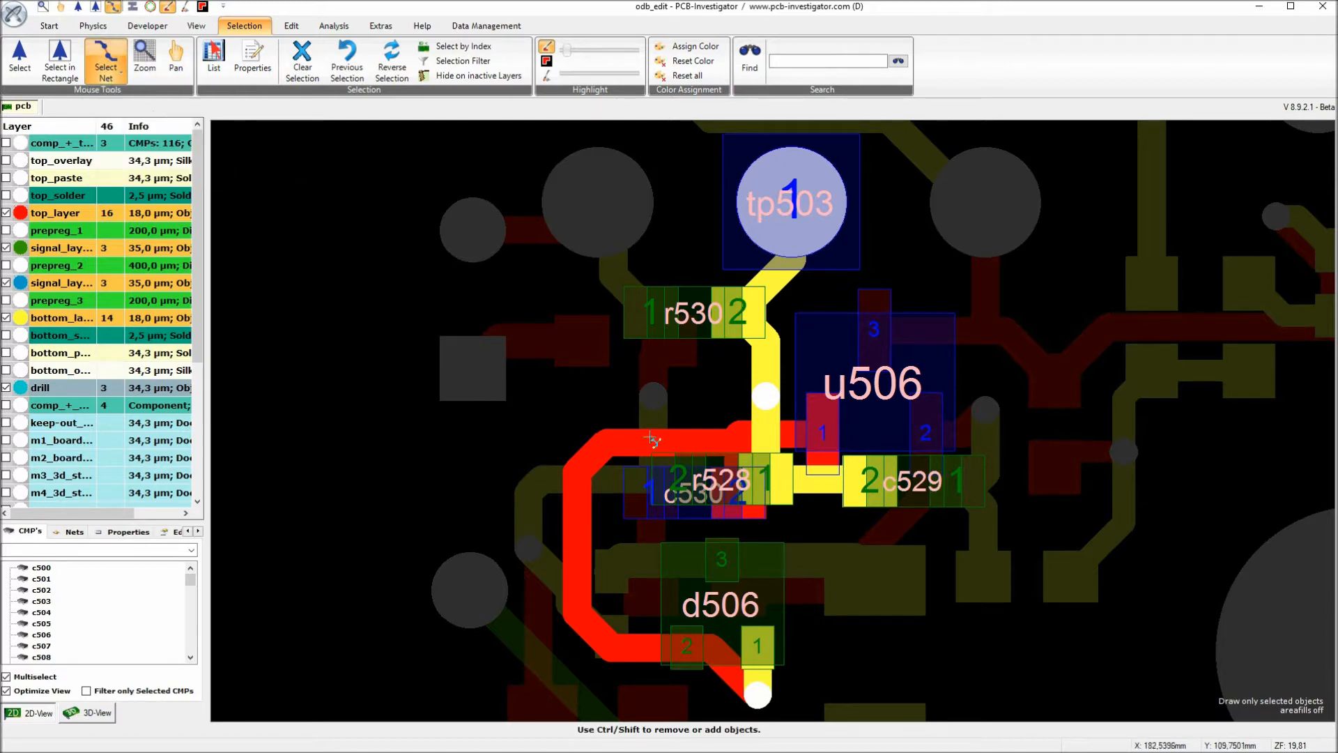
left_click(602, 448)
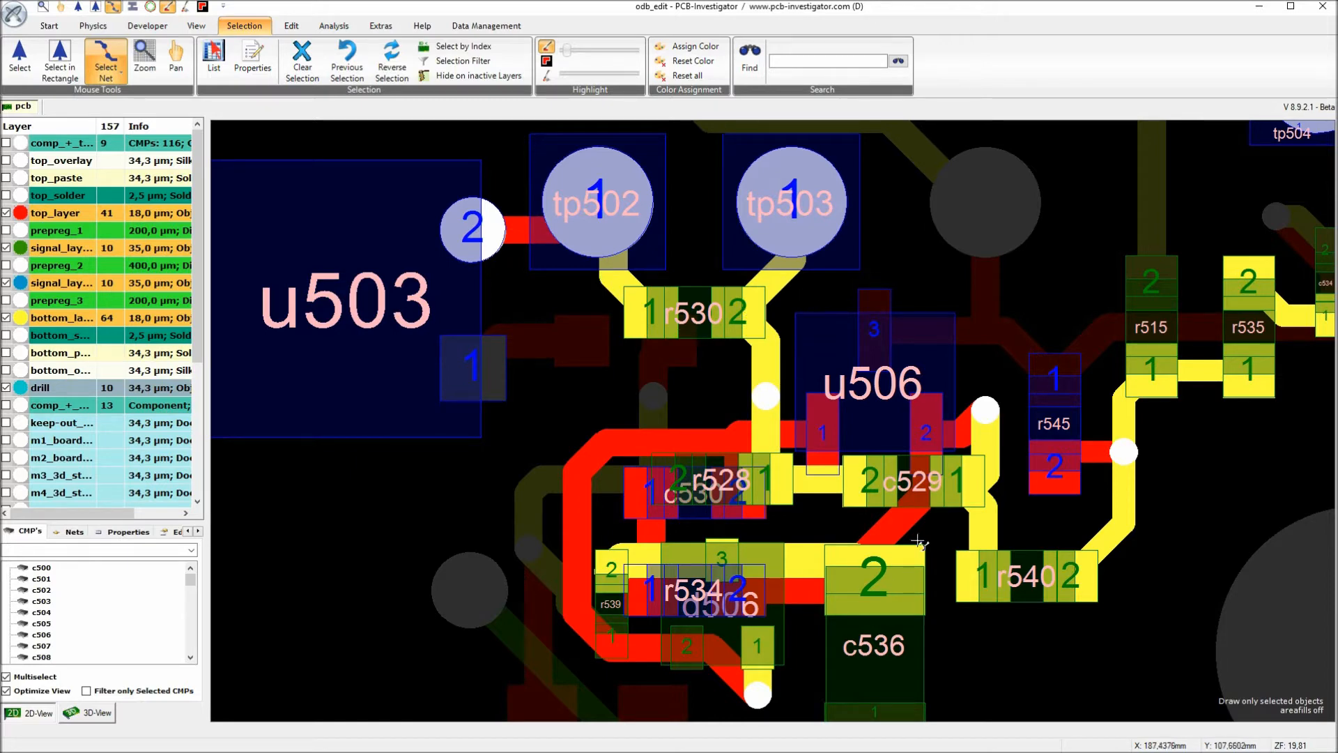
scroll(778, 422, "down", 2)
scroll(817, 376, "down", 2)
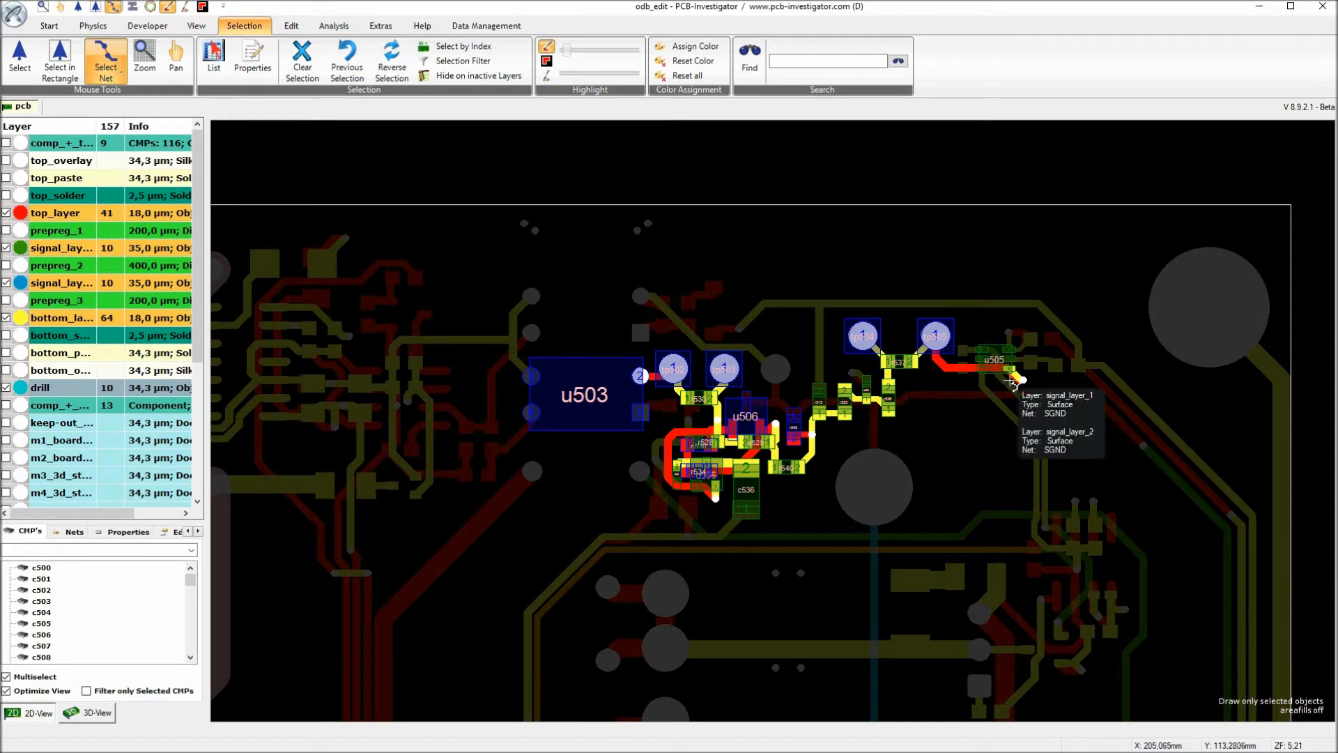
mouse_move(889, 451)
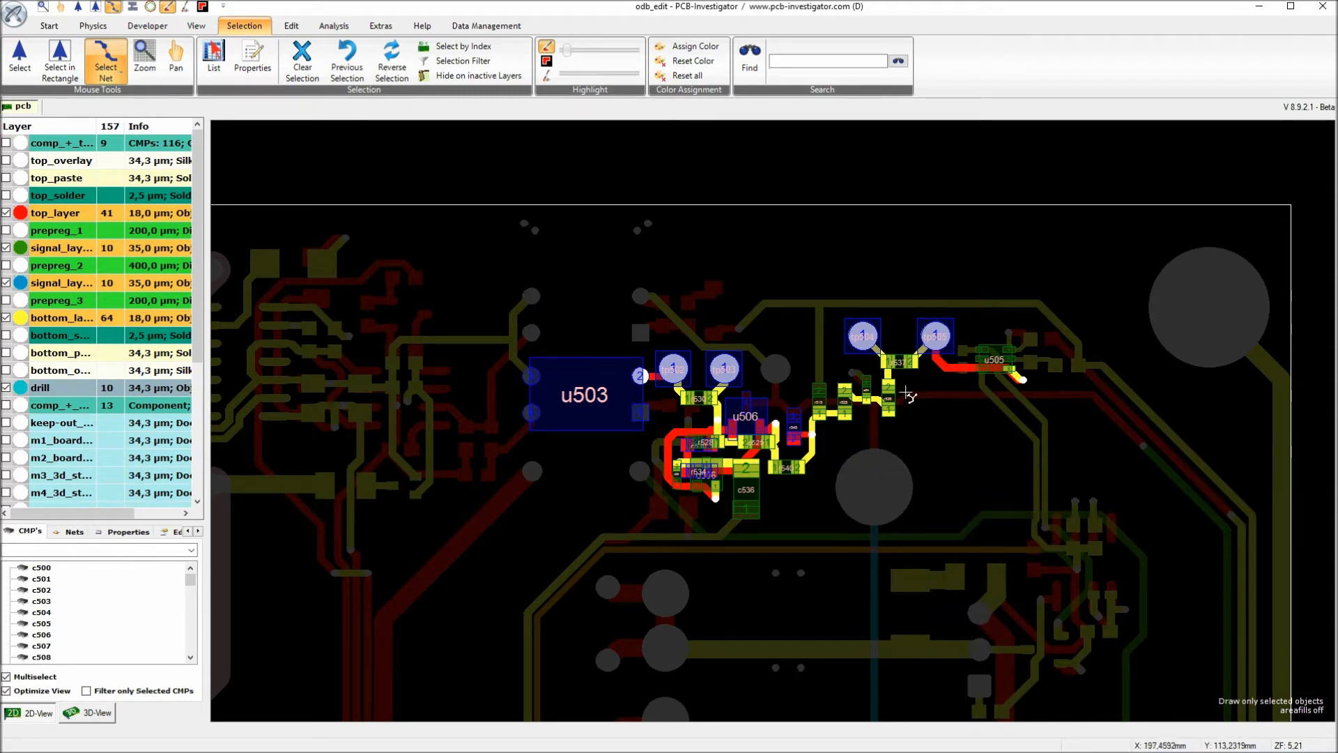
Reset the board to the default view, display only the top component layer, and activate the Select tool
right_click(836, 437)
left_click(886, 481)
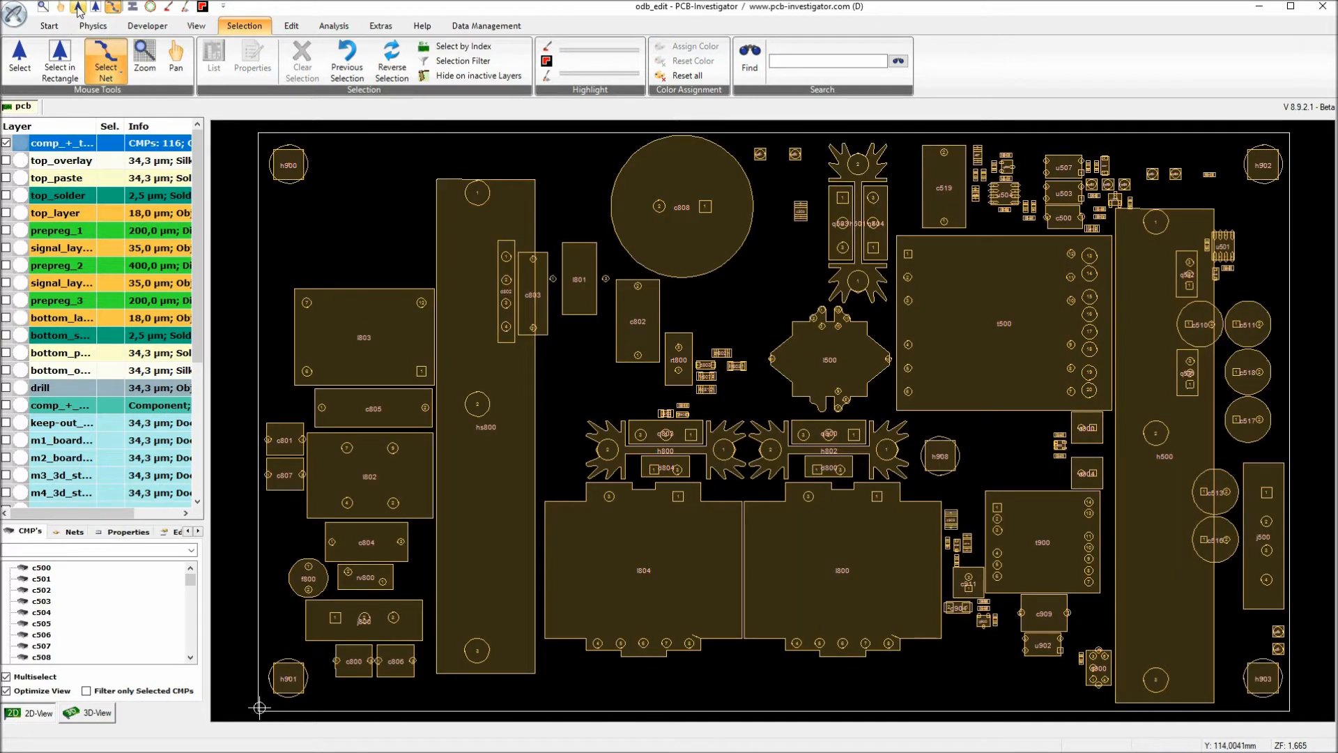
left_click(79, 10)
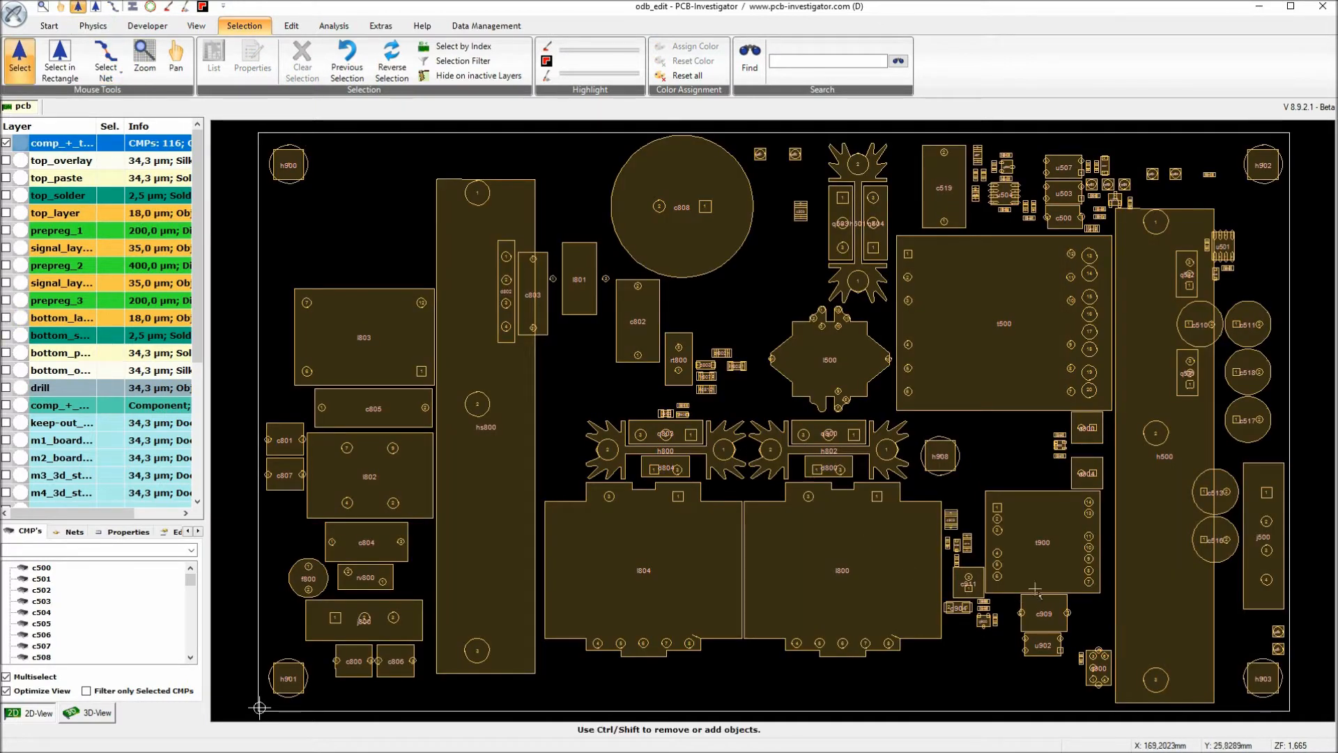
Select component t900 and open the list of nets connected to it
left_click(1056, 557)
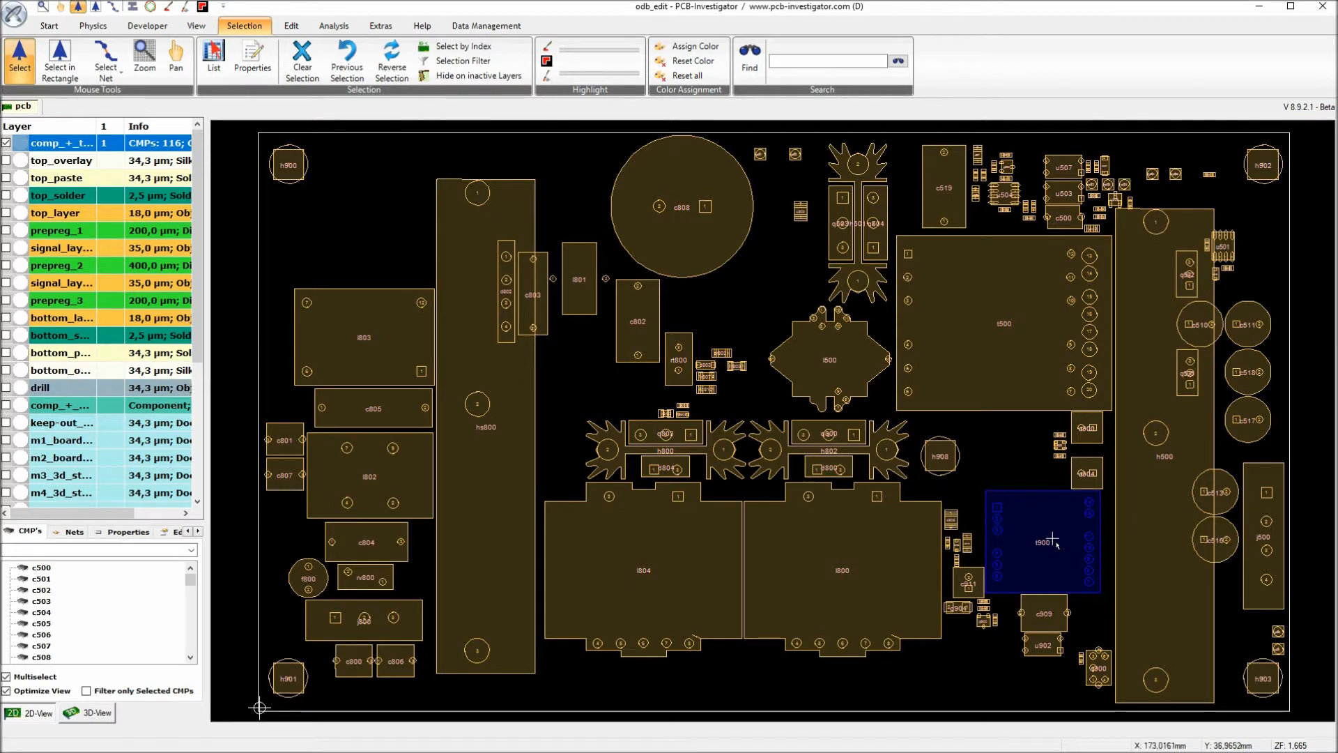
left_click(159, 27)
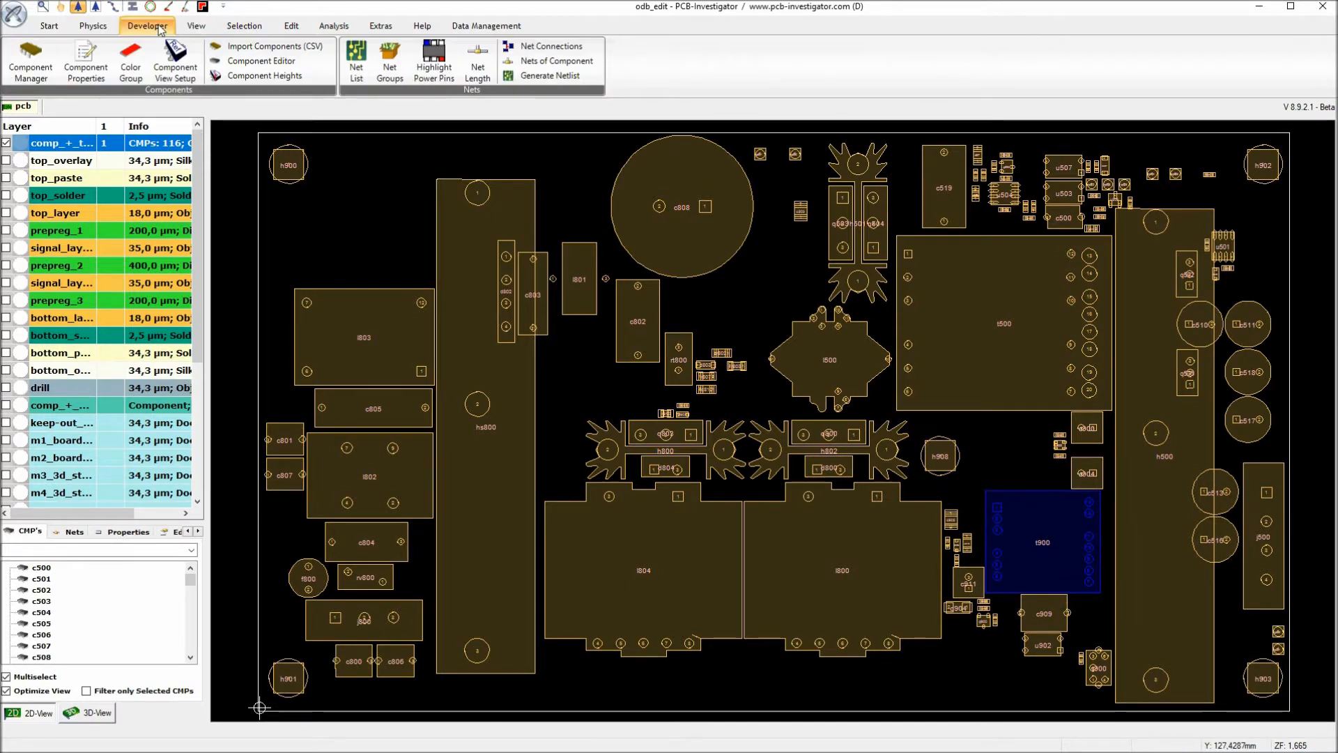
left_click(562, 67)
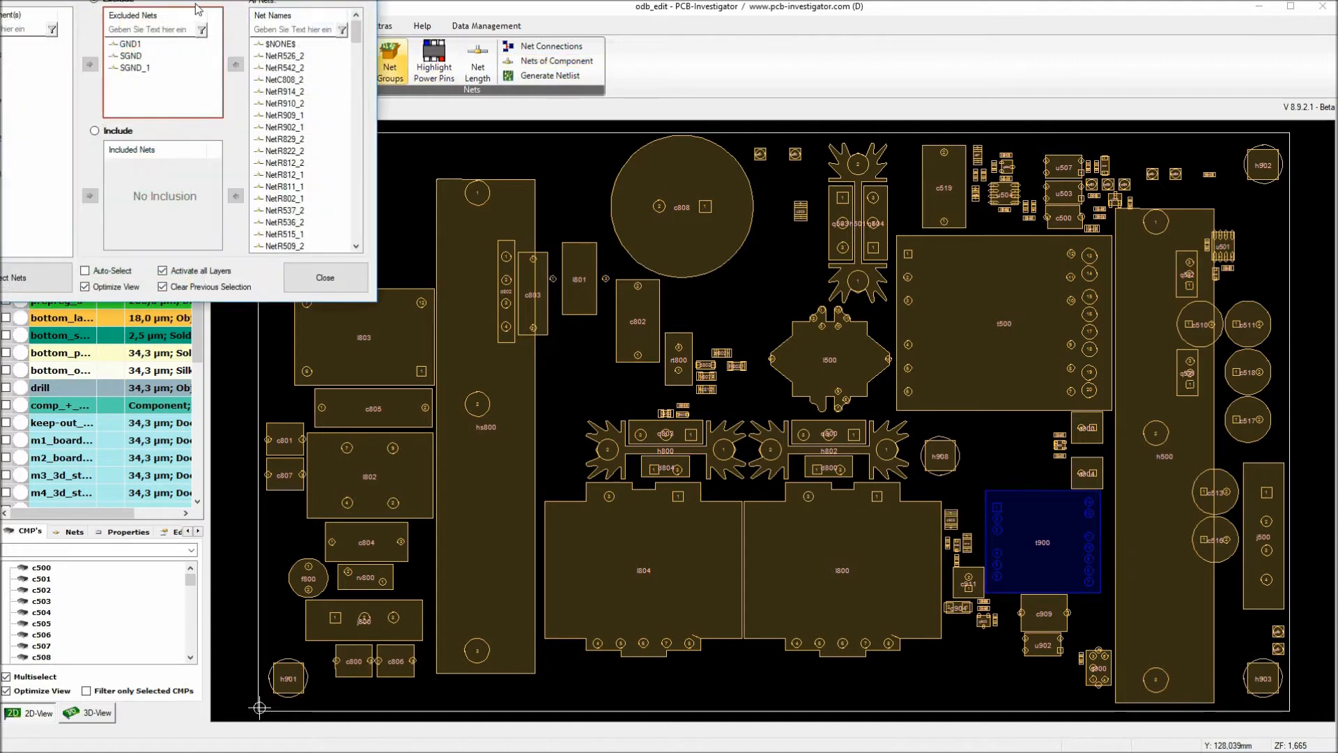
left_click_drag(168, 0, 643, 251)
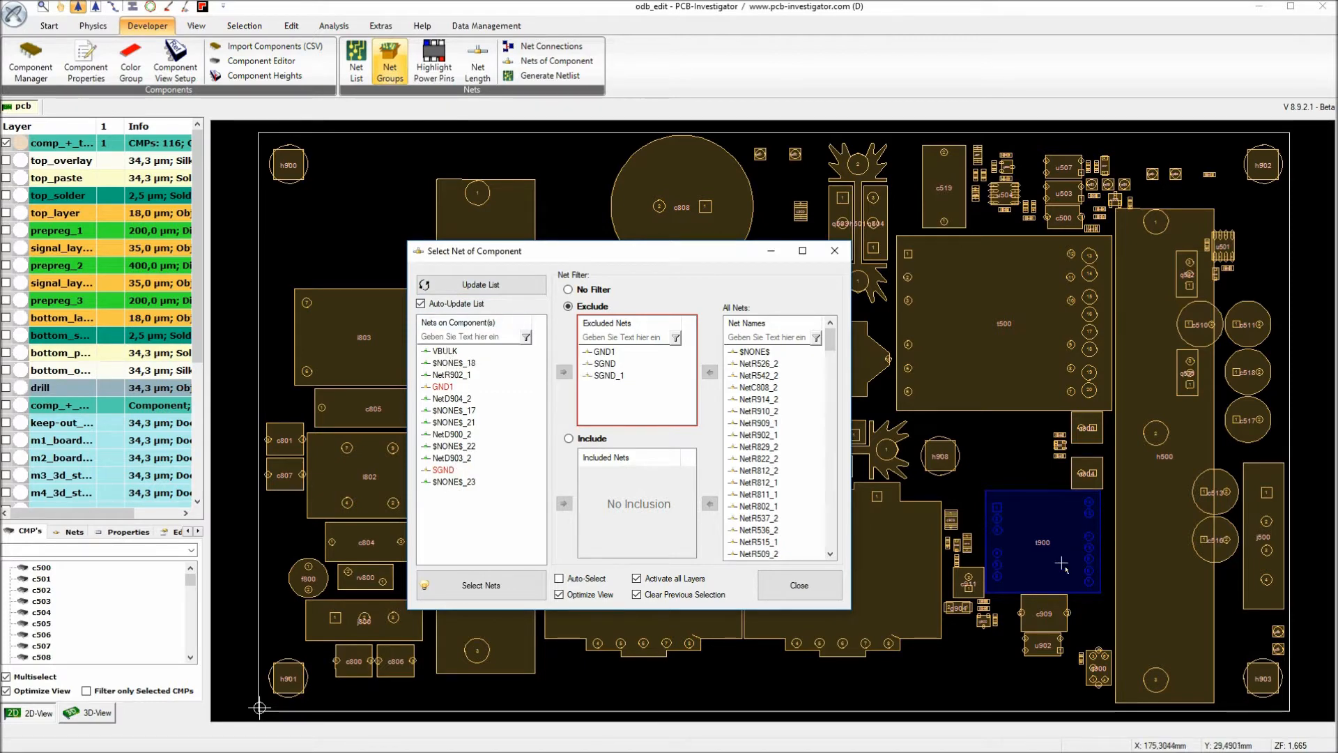
Select the nets of t900 with GND1, SGND and SGND_1 excluded, and inspect the connected traces
scroll(1061, 565, "up", 3)
left_click_drag(611, 259, 345, 201)
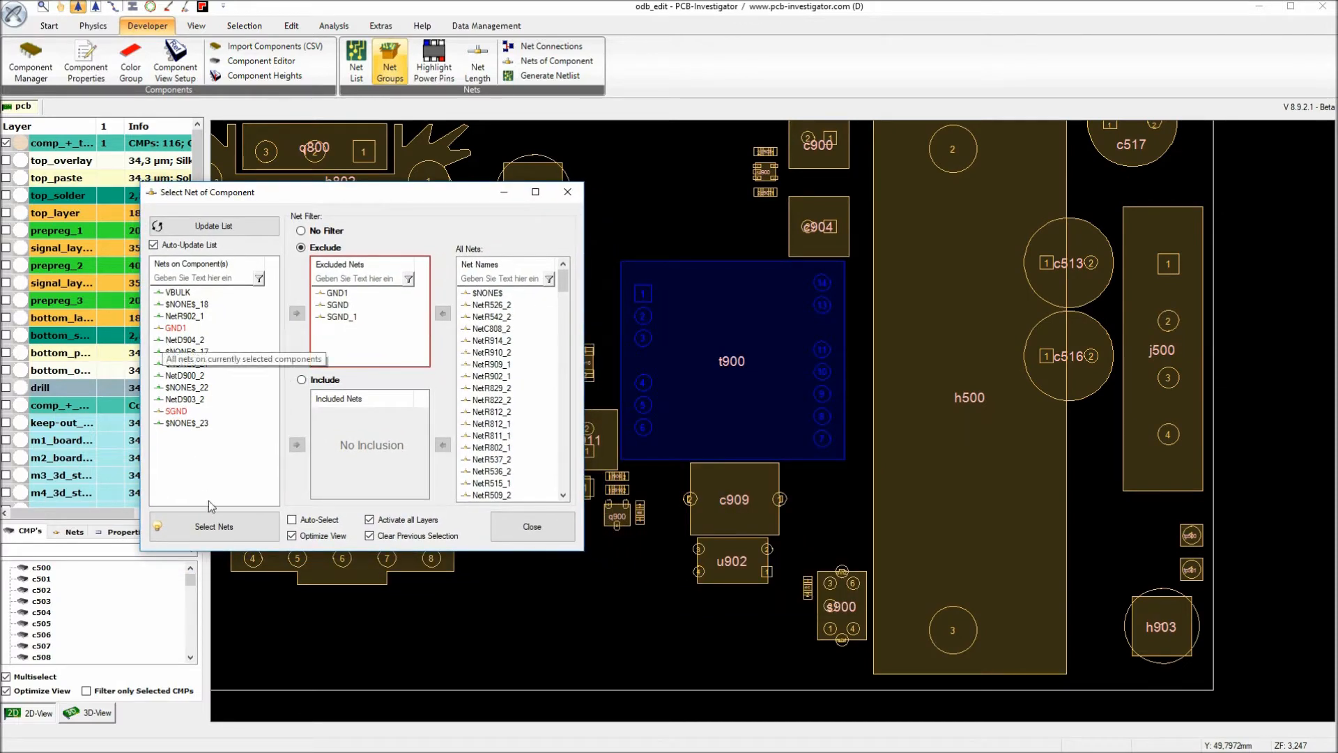
left_click(221, 533)
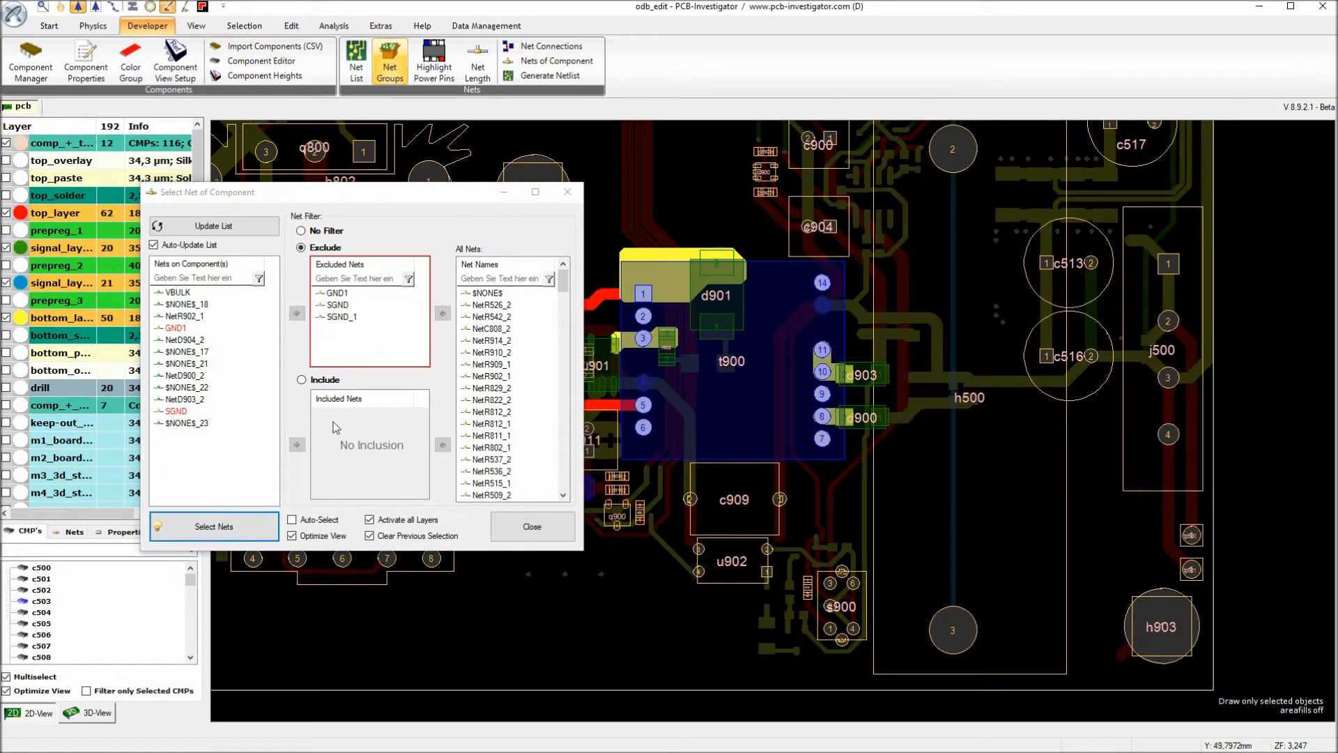
left_click_drag(370, 193, 217, 243)
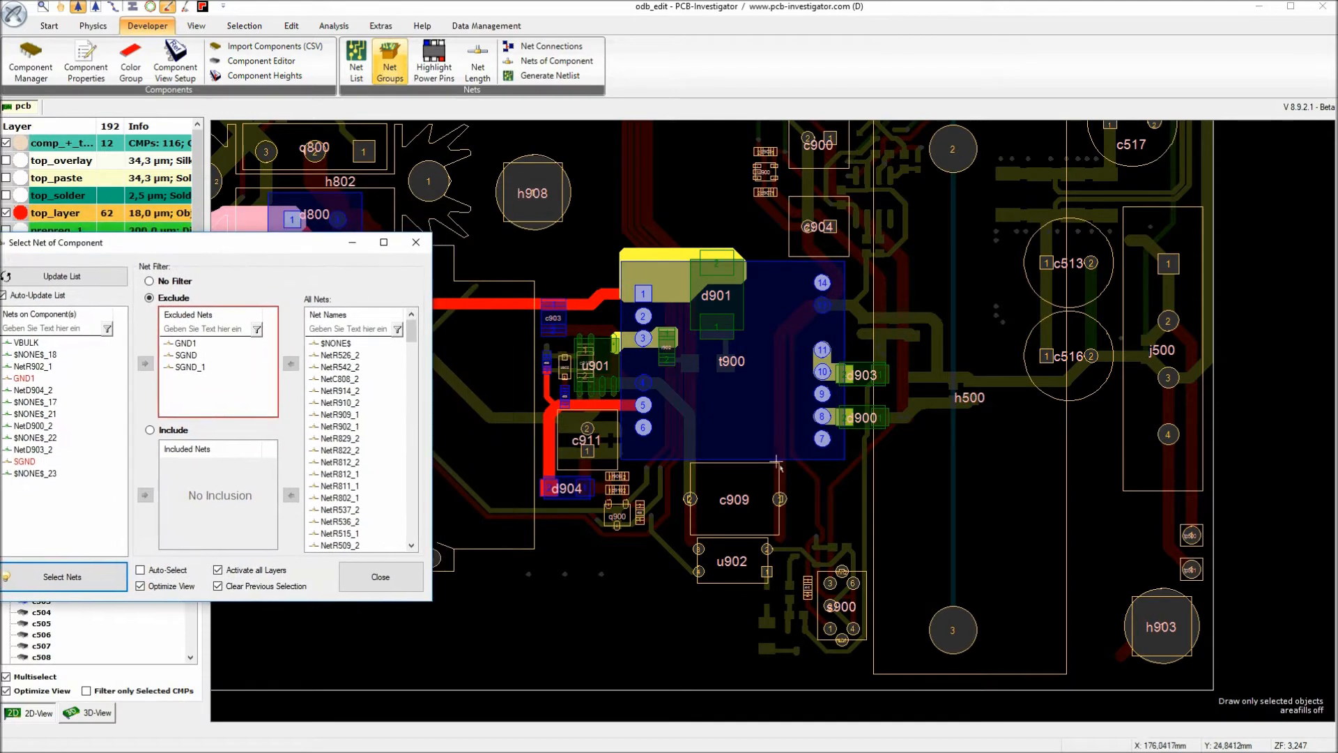
Set the net filter to No Filter and select all nets of t900, including its ground nets
left_click_drag(223, 248, 349, 274)
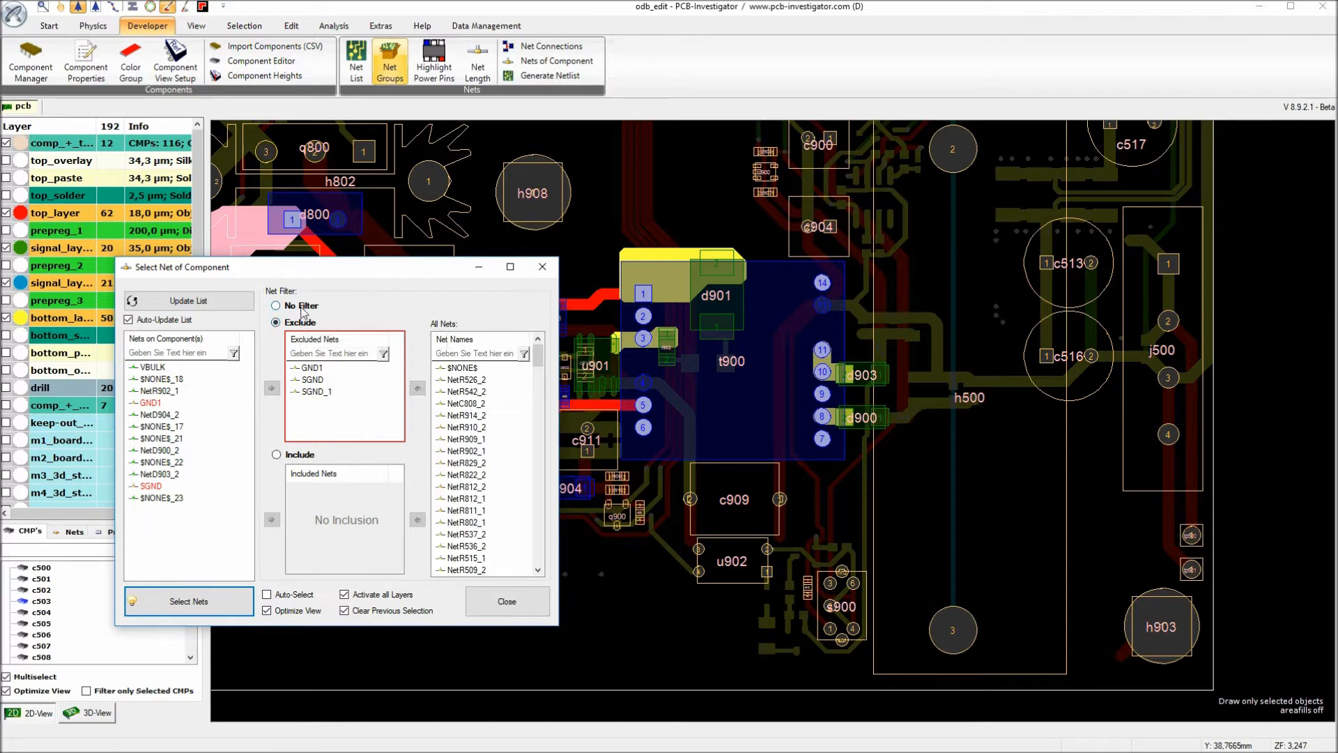
left_click(302, 308)
left_click(183, 600)
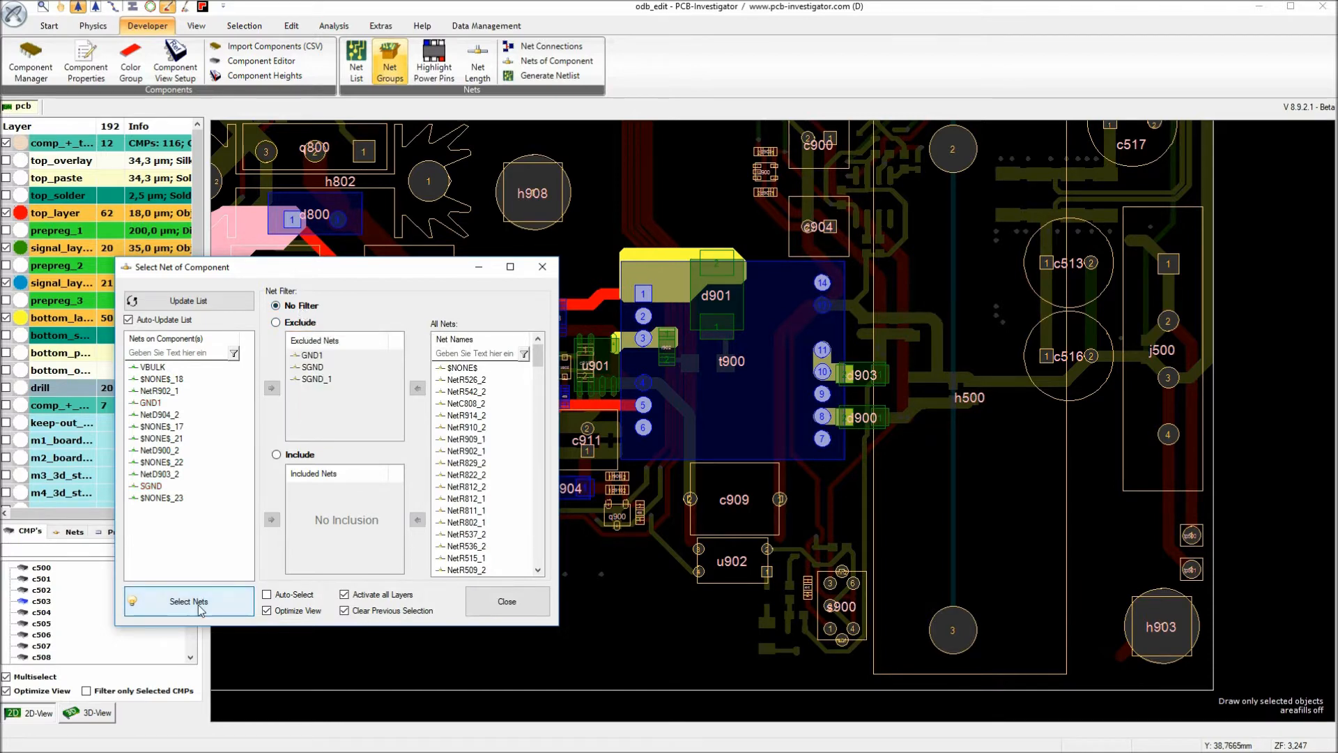
mouse_move(828, 326)
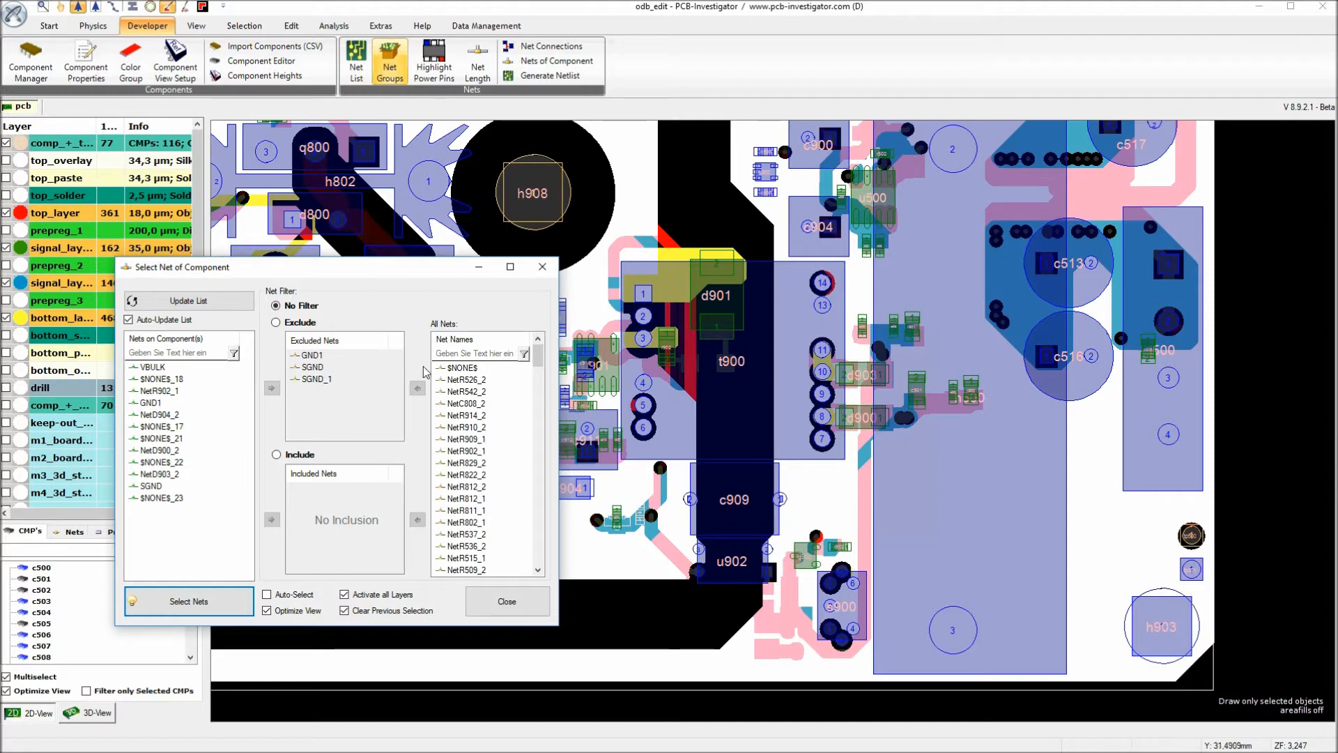
Set the net filter back to Exclude and reselect the nets of t900 without the ground nets
left_click(308, 325)
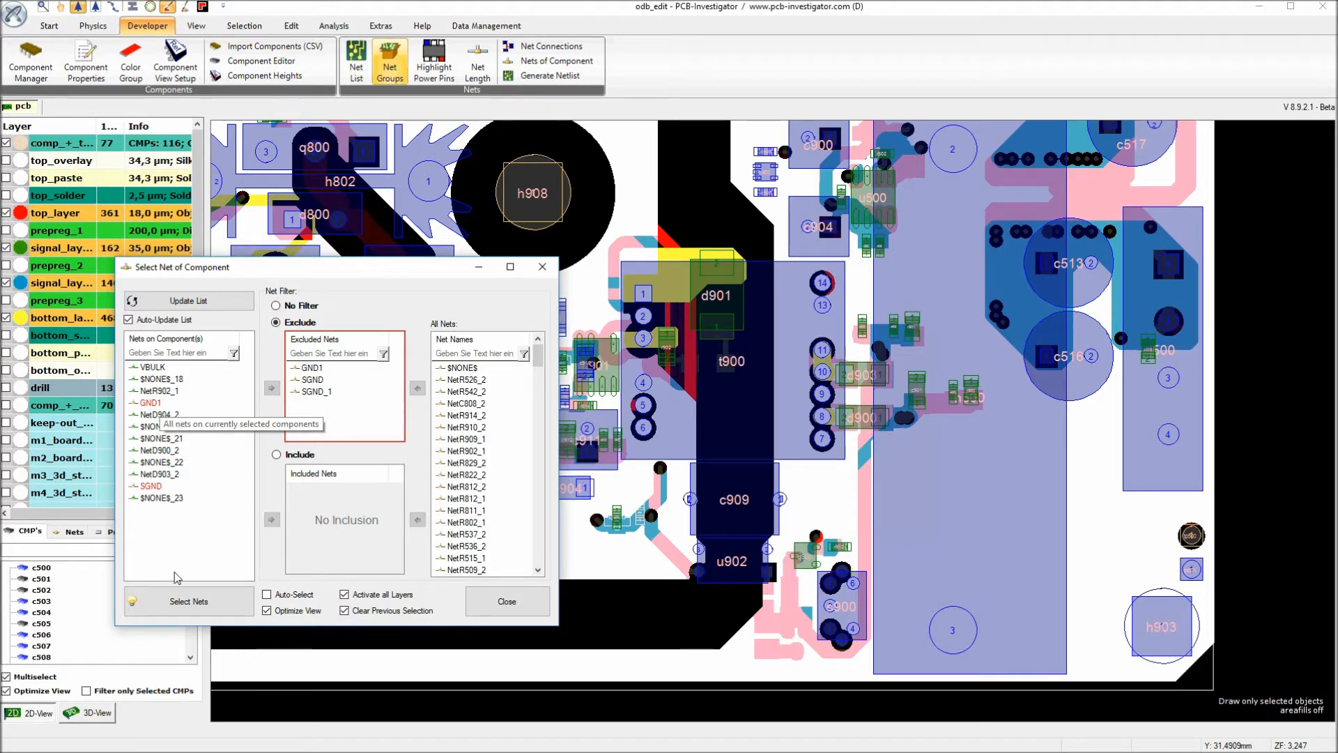
left_click(195, 602)
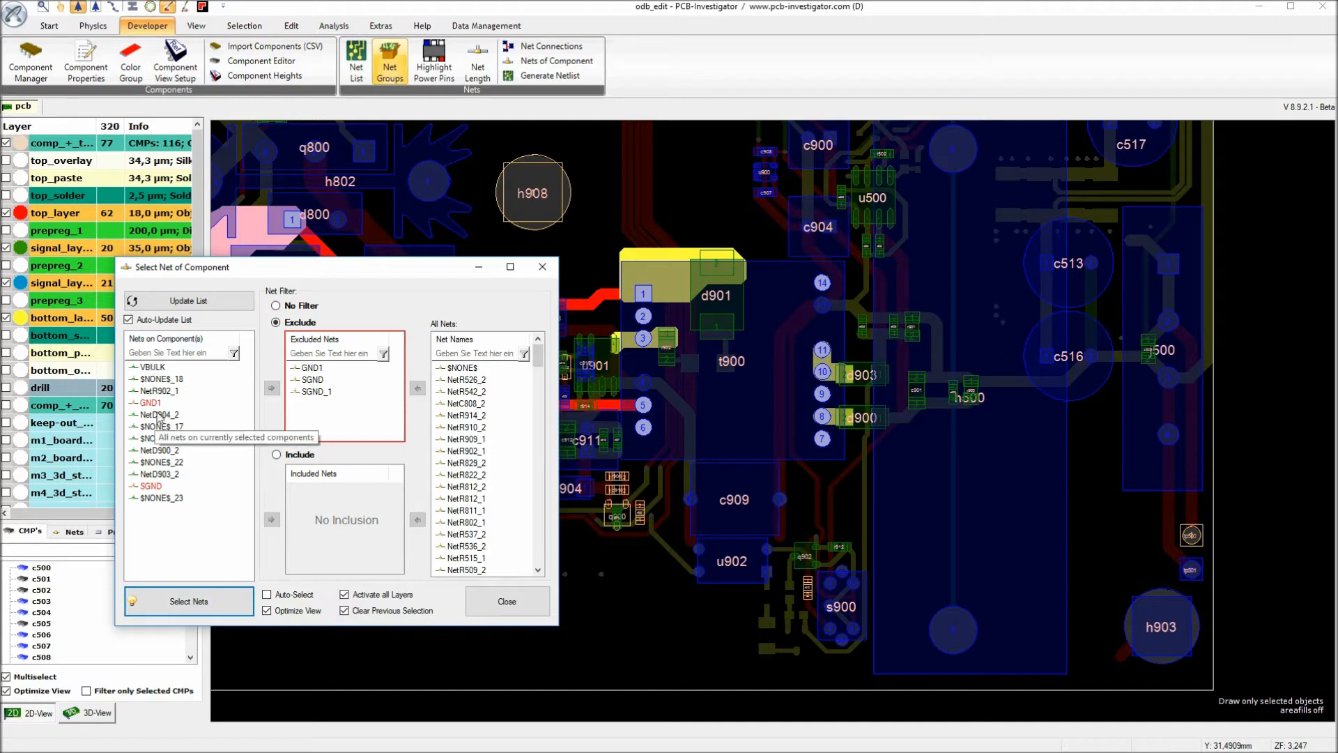
scroll(715, 370, "down", 2)
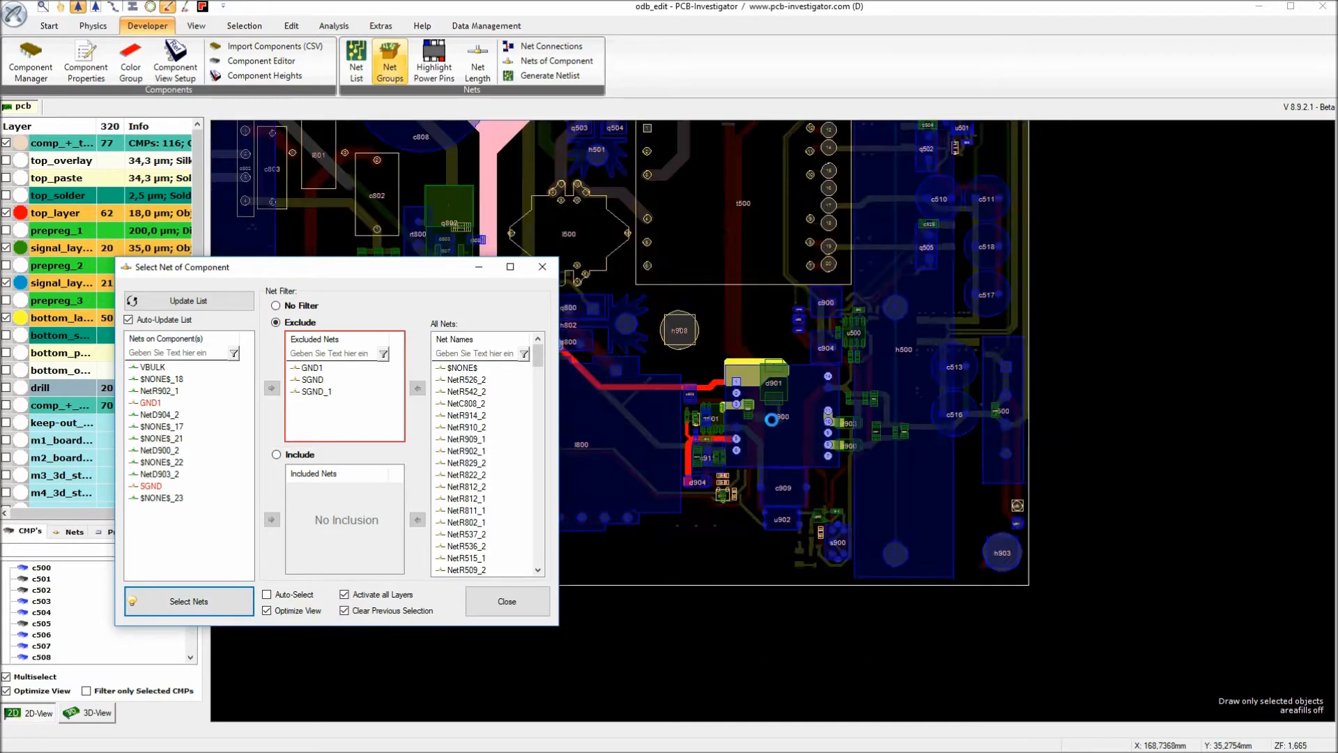
Enable Auto-Select, highlight the nets of t500, t900, l500 and c519 in turn, and close the component net selection
left_click(266, 594)
left_click(722, 260)
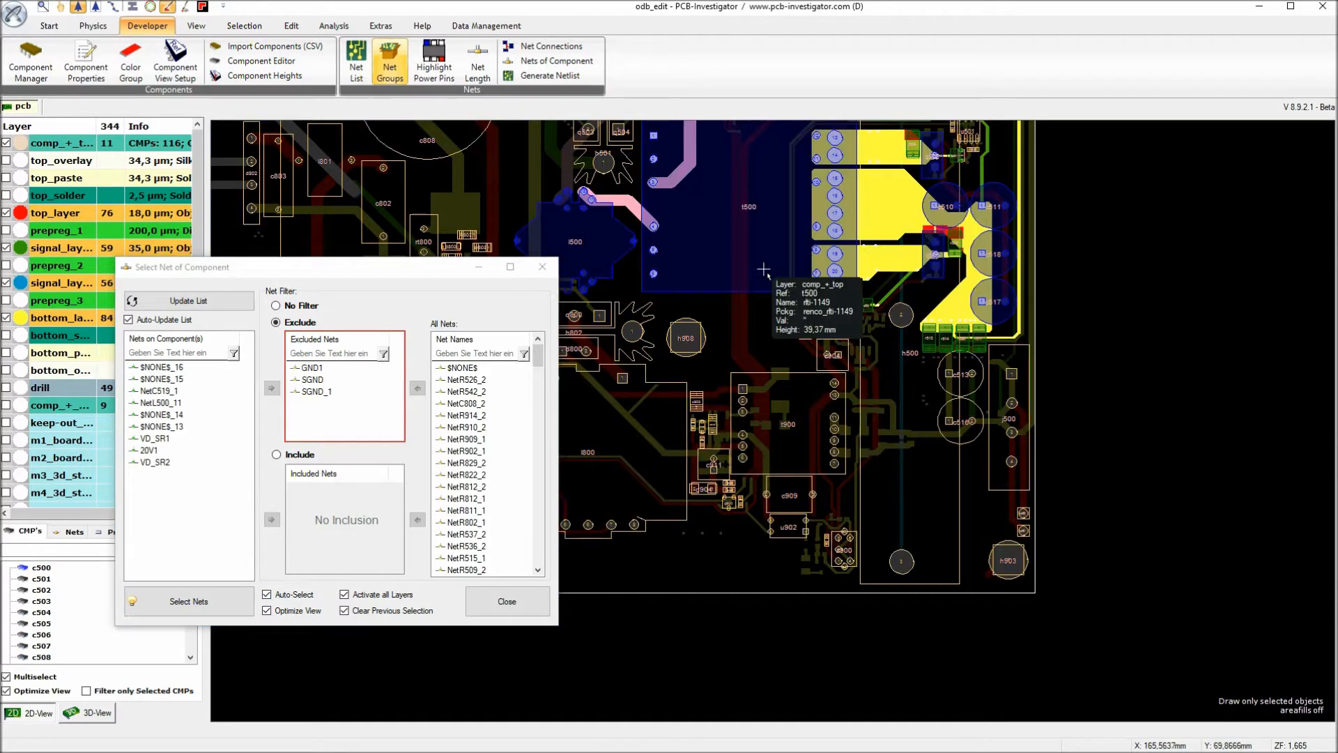
scroll(767, 423, "up", 2)
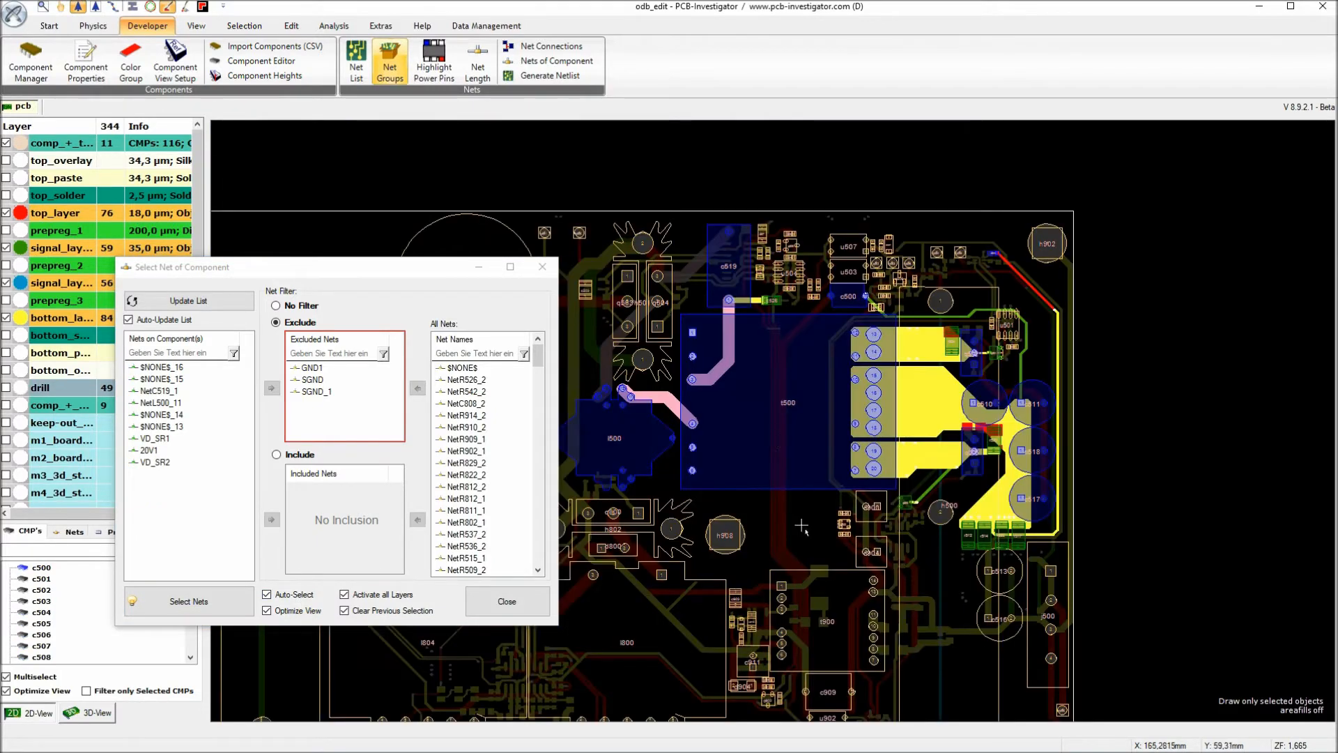
left_click(841, 589)
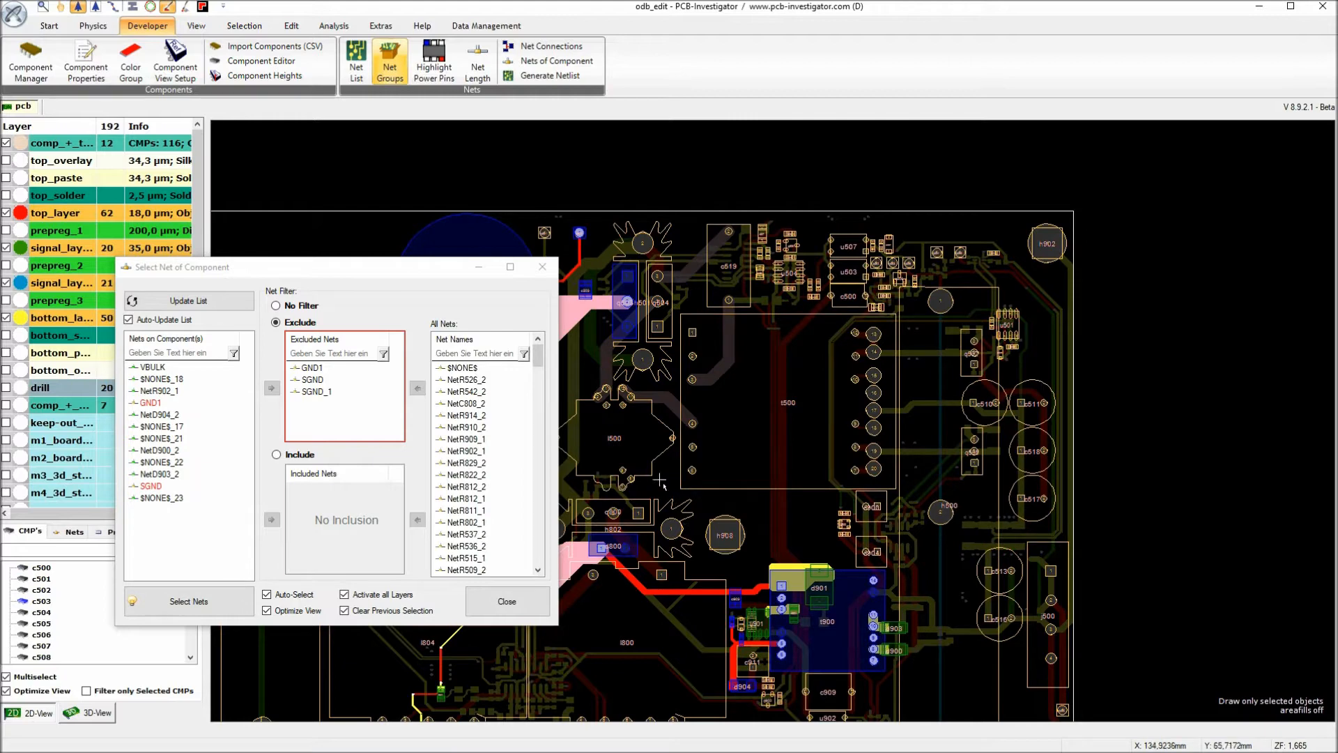
left_click(649, 437)
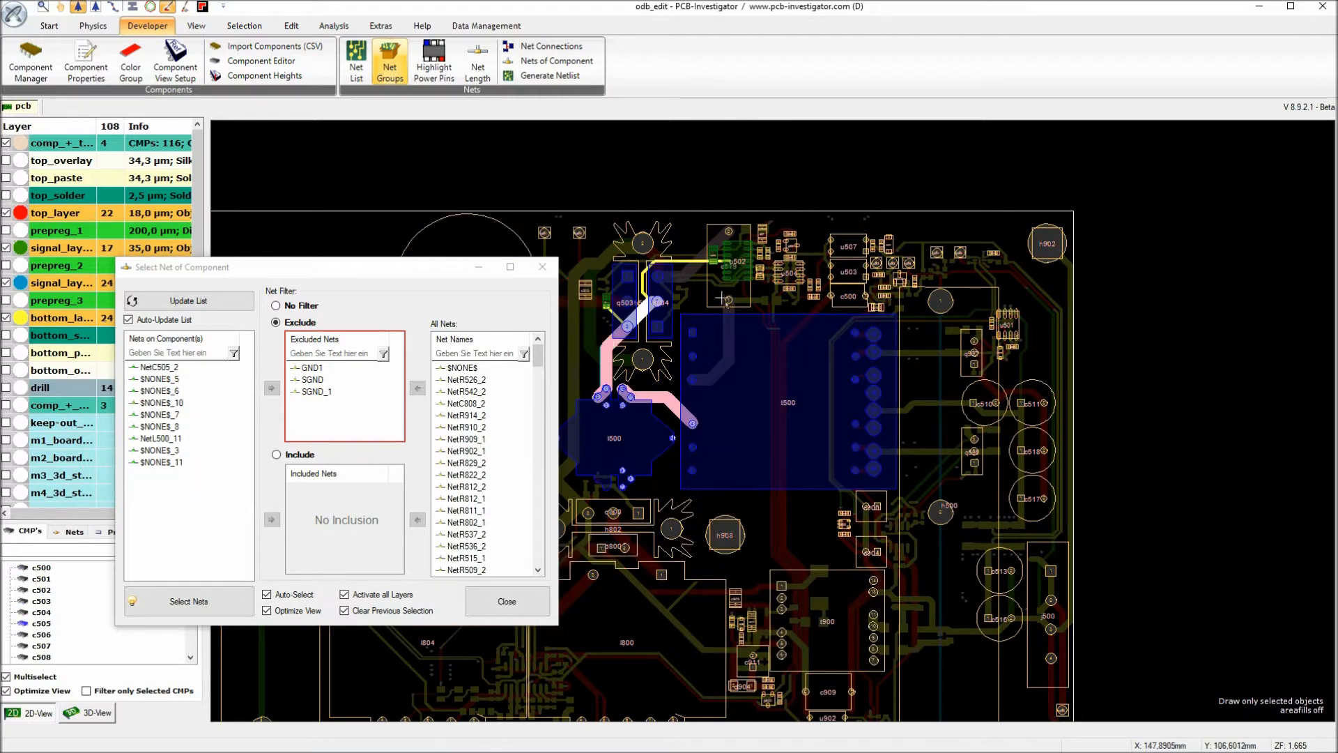
left_click(728, 301)
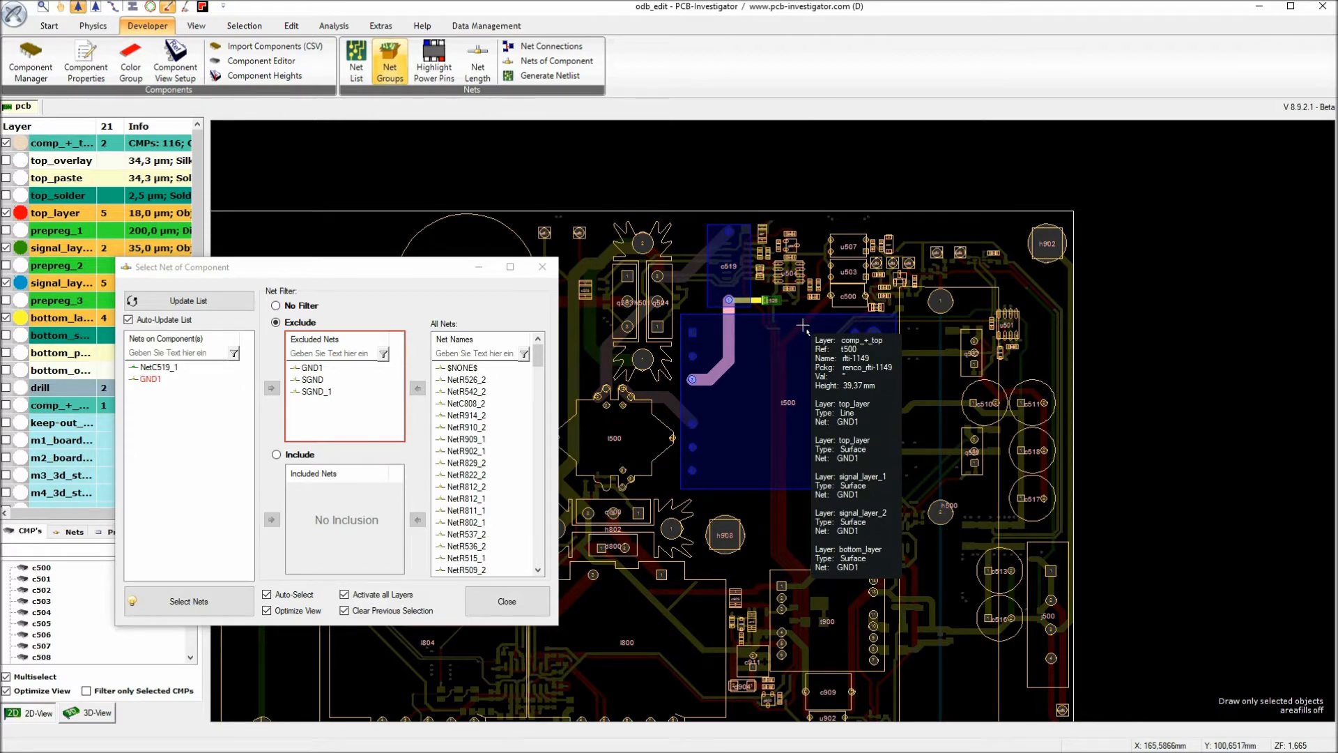
left_click(542, 267)
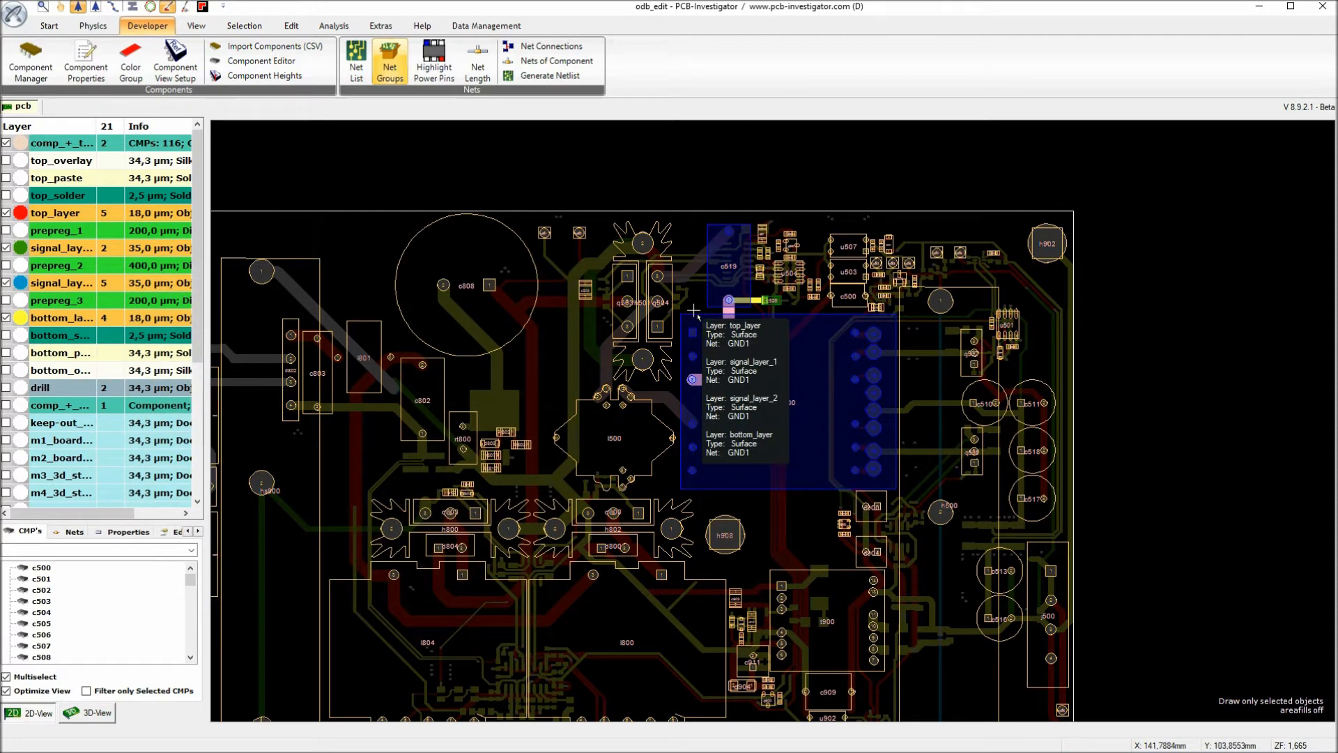
Open the net length overview, look through the lengths of the individual nets, and close it
left_click(478, 69)
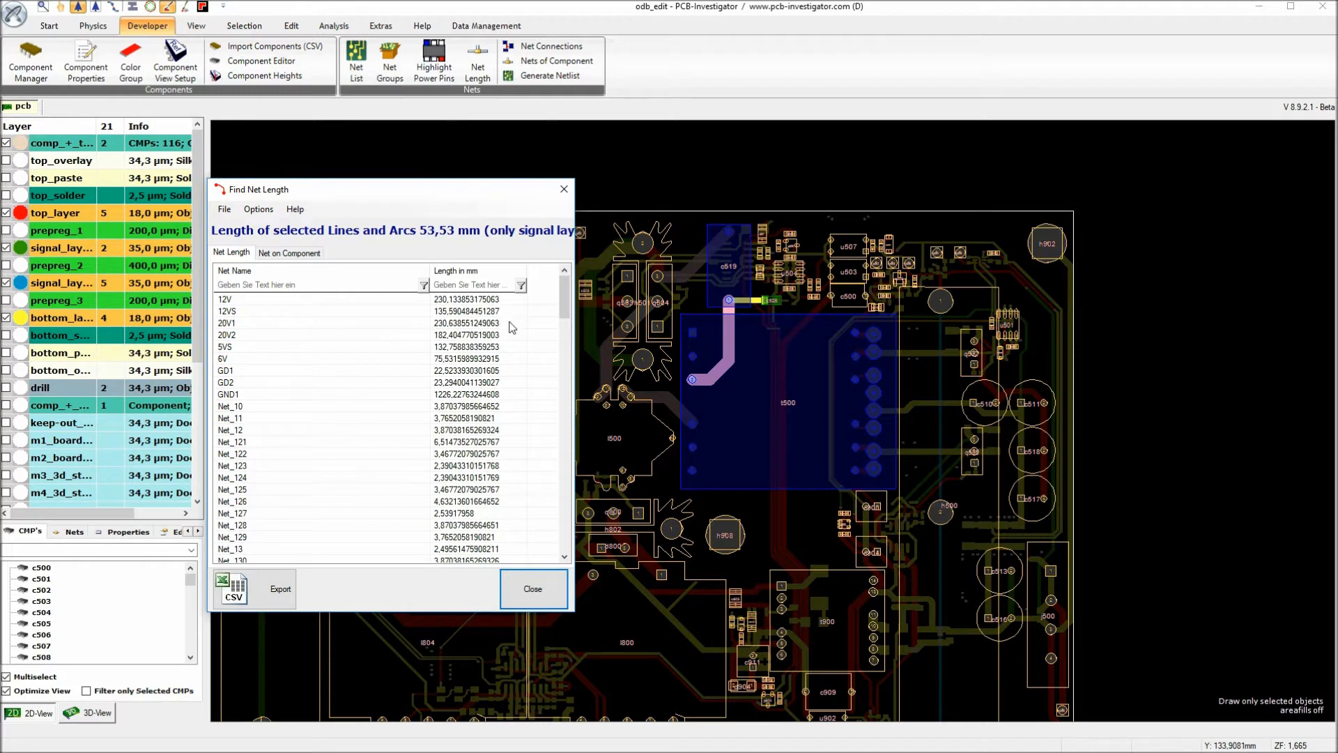
scroll(385, 387, "down", 7)
scroll(386, 388, "down", 4)
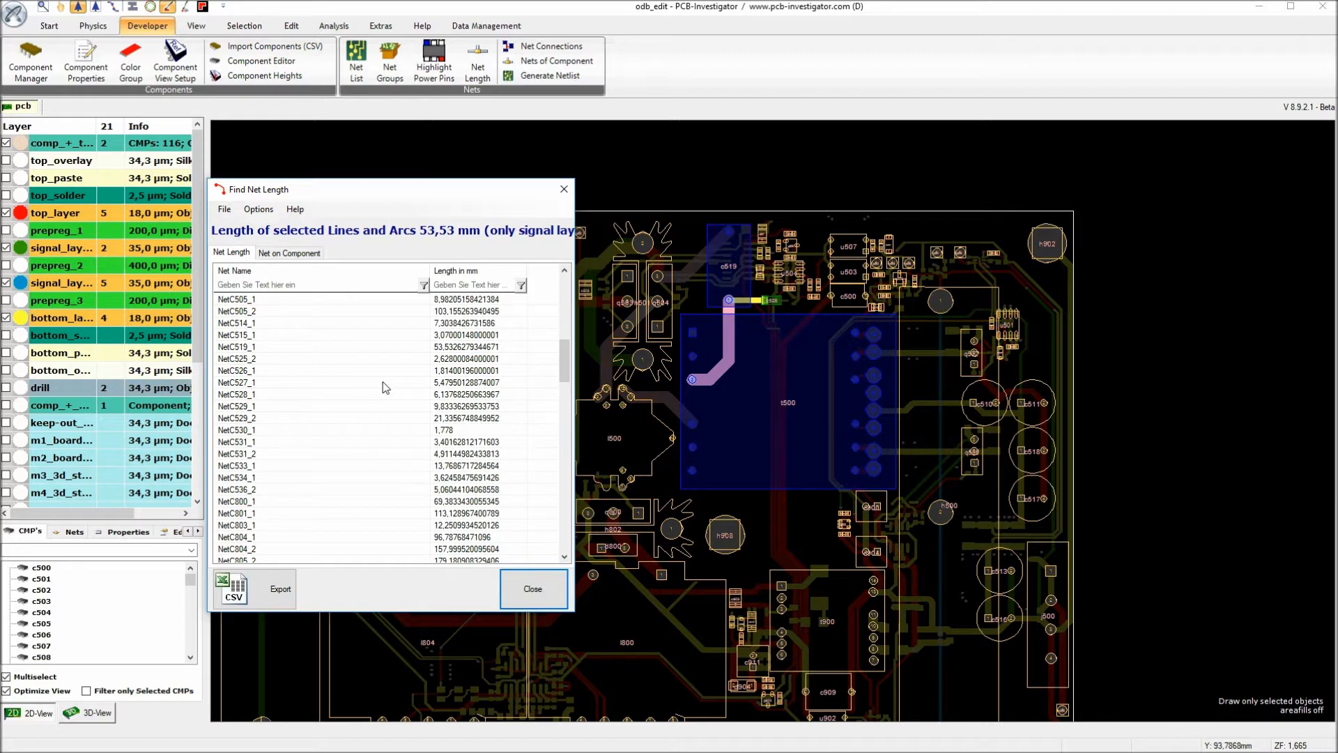
left_click_drag(564, 357, 564, 457)
left_click_drag(298, 195, 350, 223)
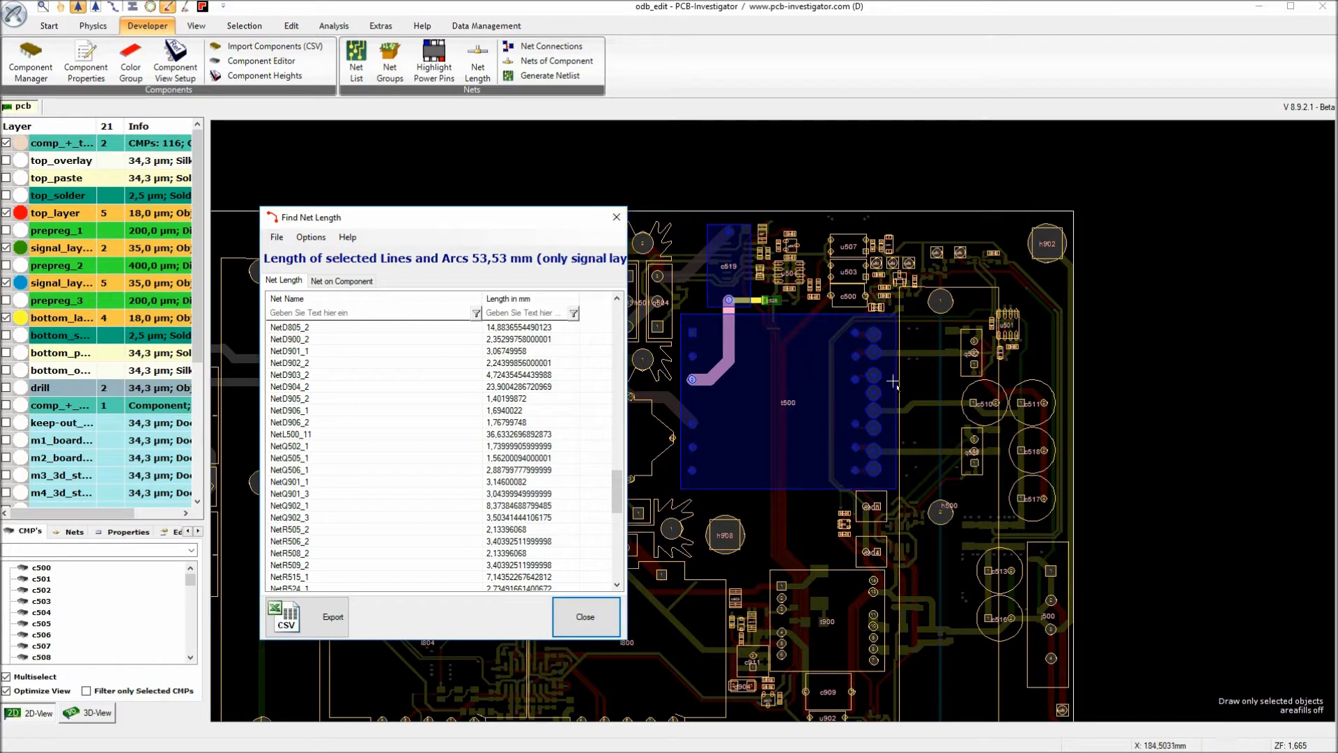
mouse_move(1002, 614)
left_click(616, 217)
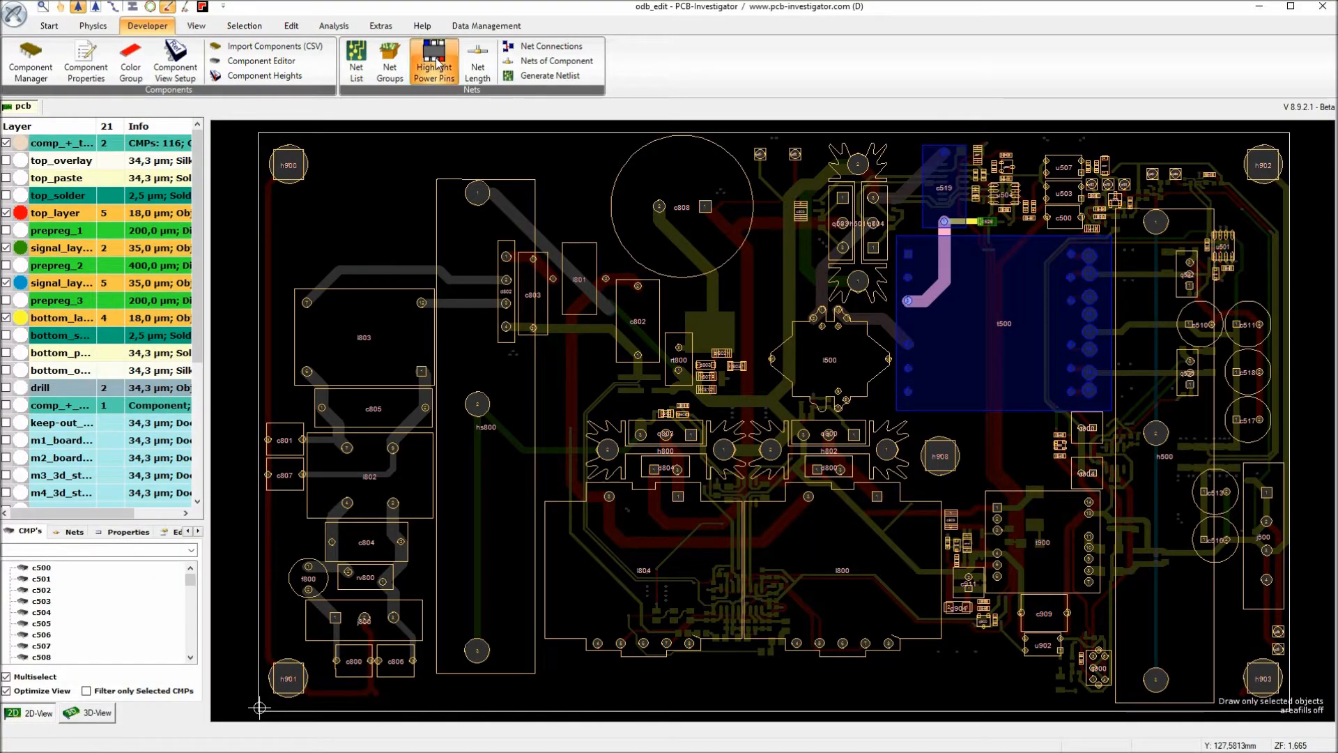
Highlight the ground pins in blue and power pins in red with the Power Pin Wizard, and reset the board view
left_click(435, 67)
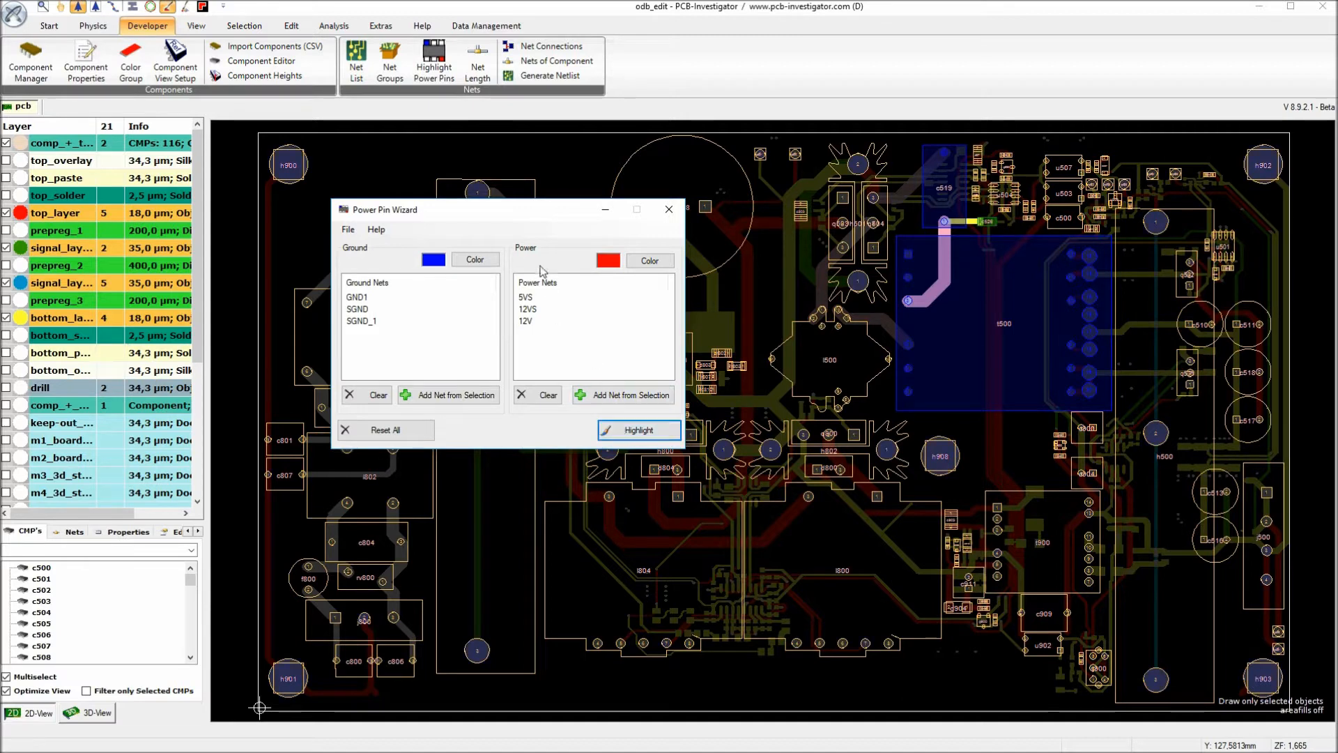
left_click_drag(527, 216, 143, 465)
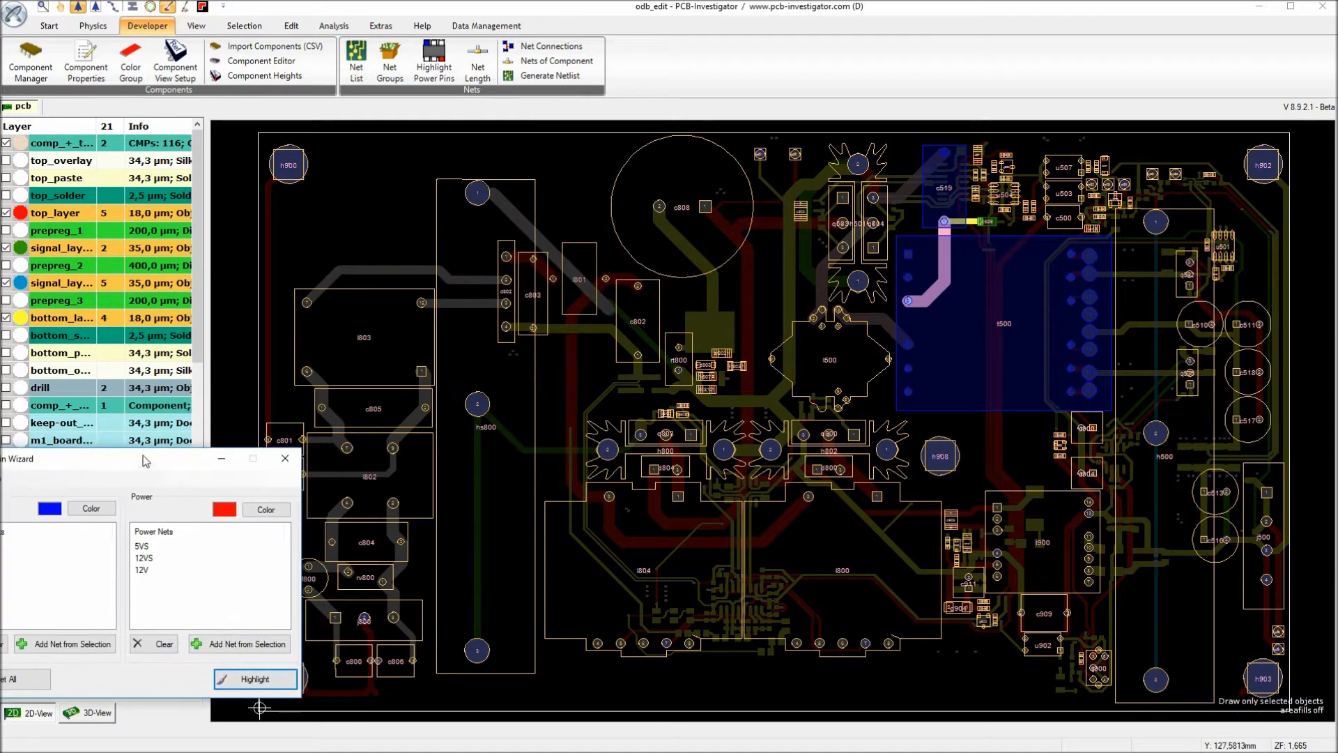
right_click(613, 380)
left_click(670, 444)
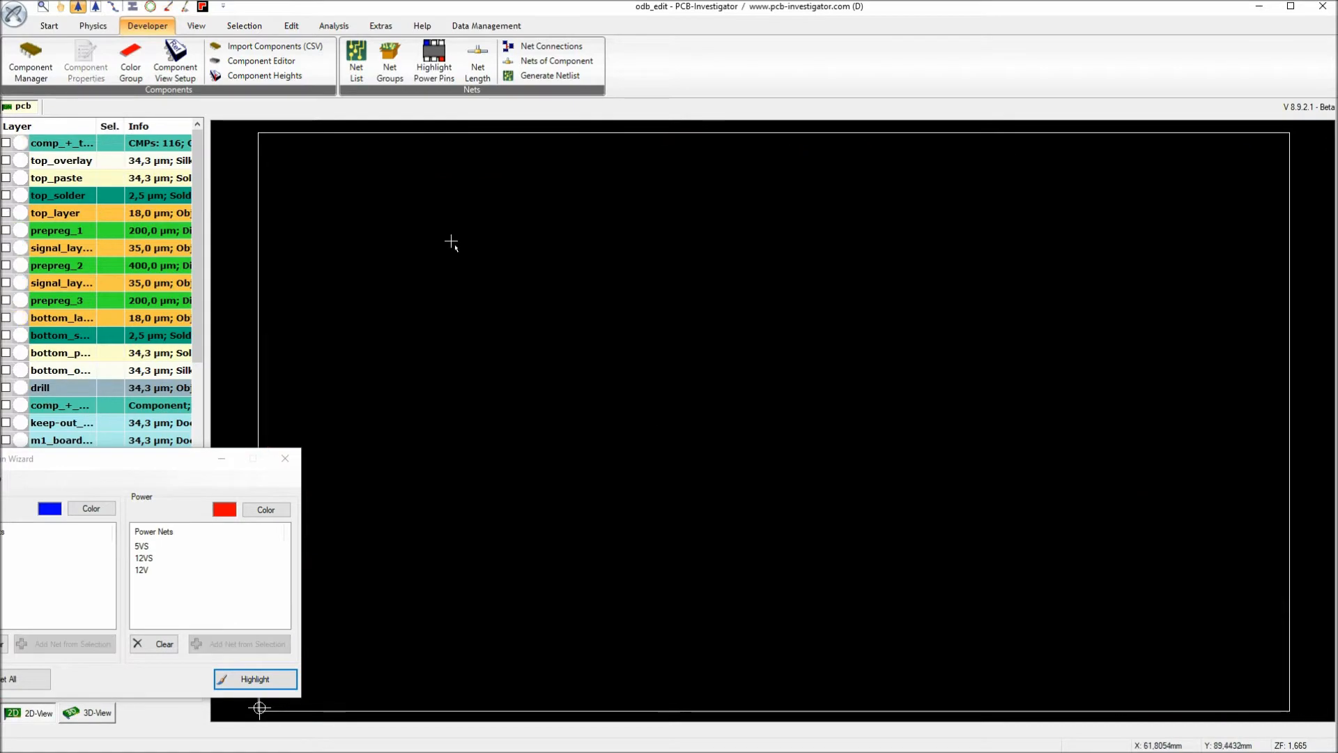
Show comp_+_top together with top_layer to view the highlighted pins, and return to only comp_+_top
left_click(68, 149)
left_click(87, 215)
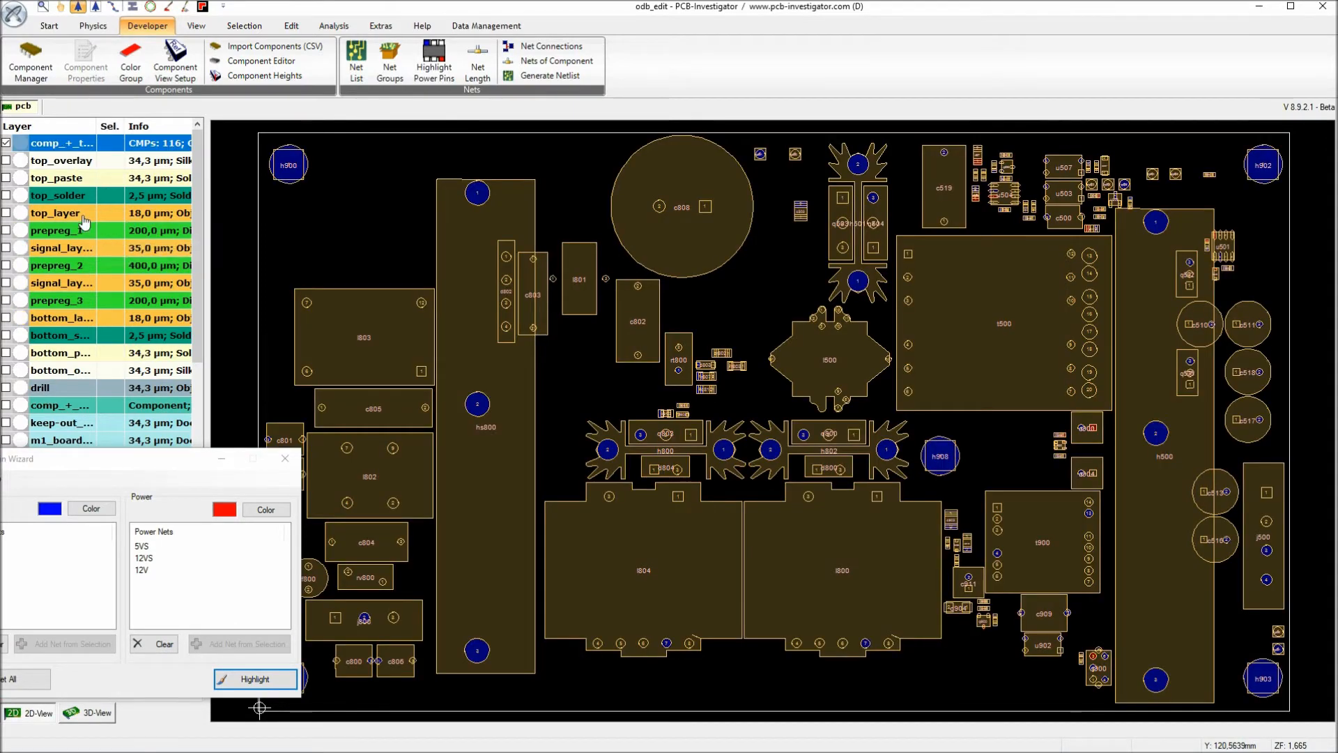
scroll(947, 467, "up", 3)
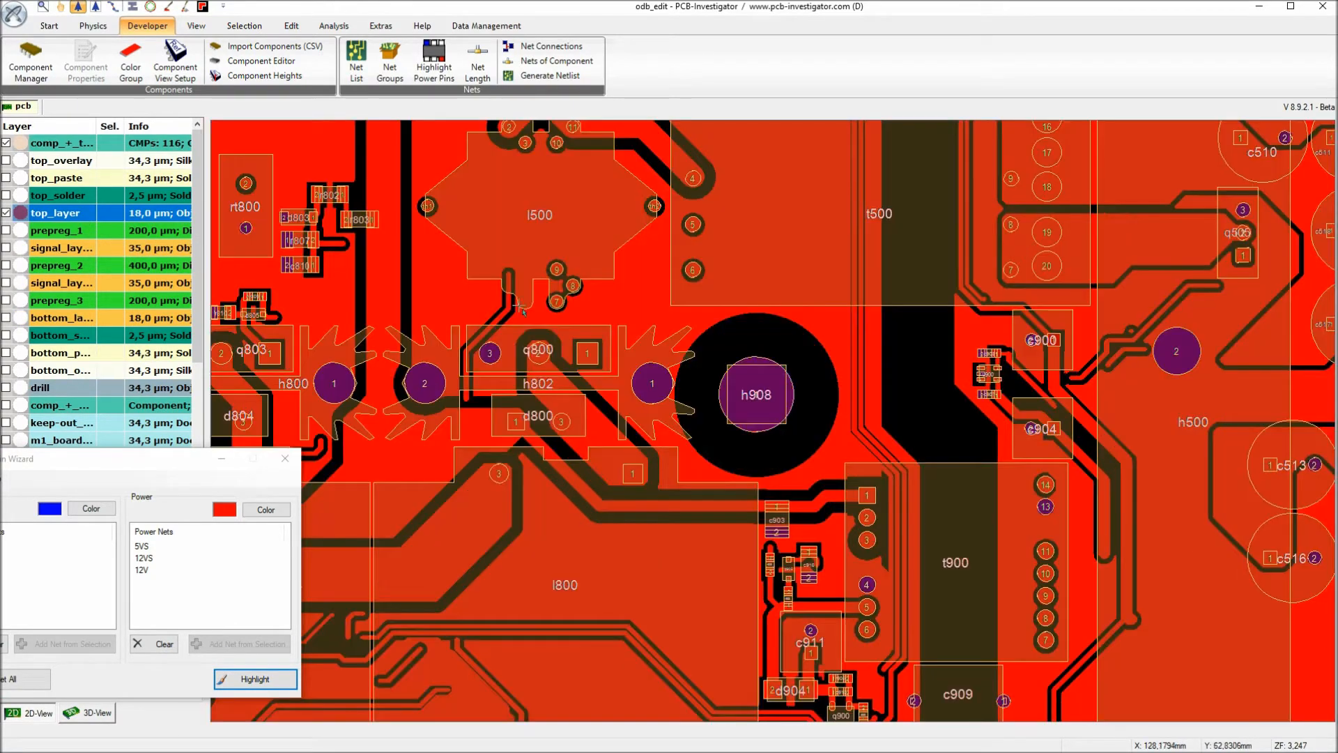
left_click(62, 146)
left_click(62, 212)
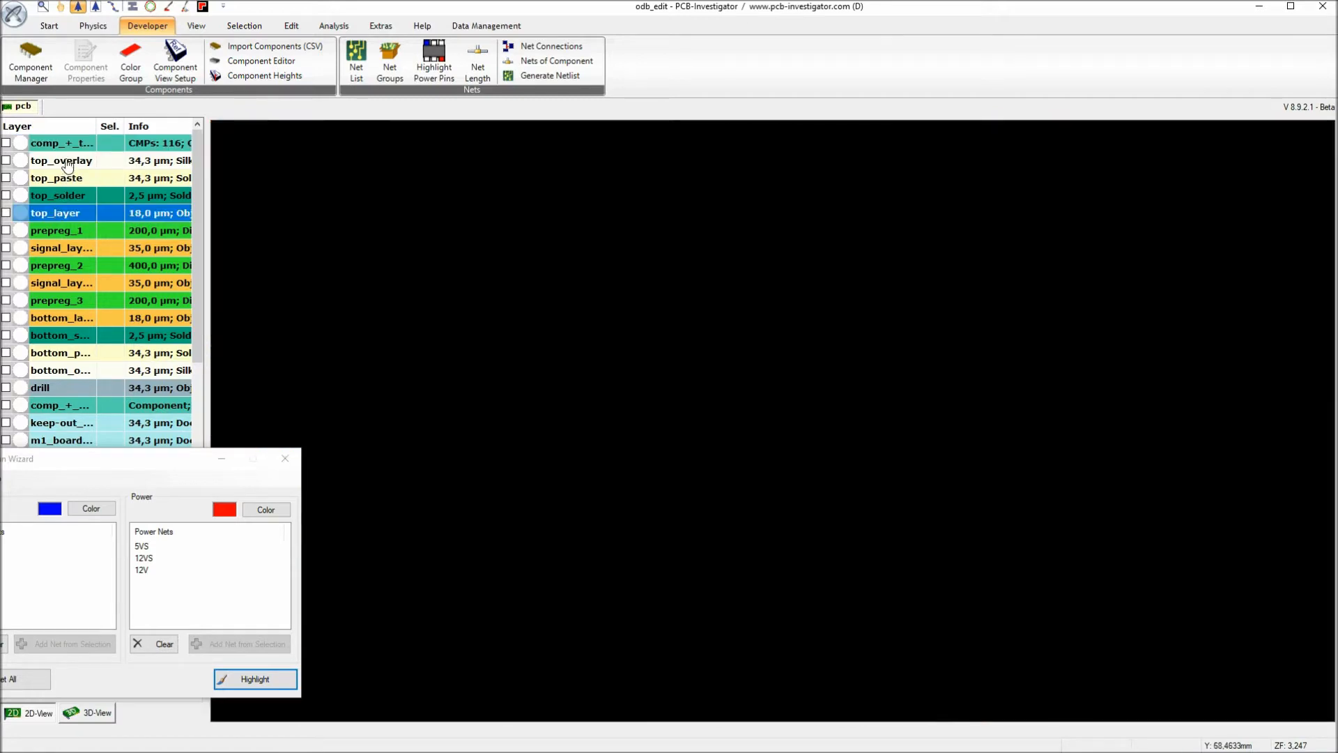
left_click(66, 146)
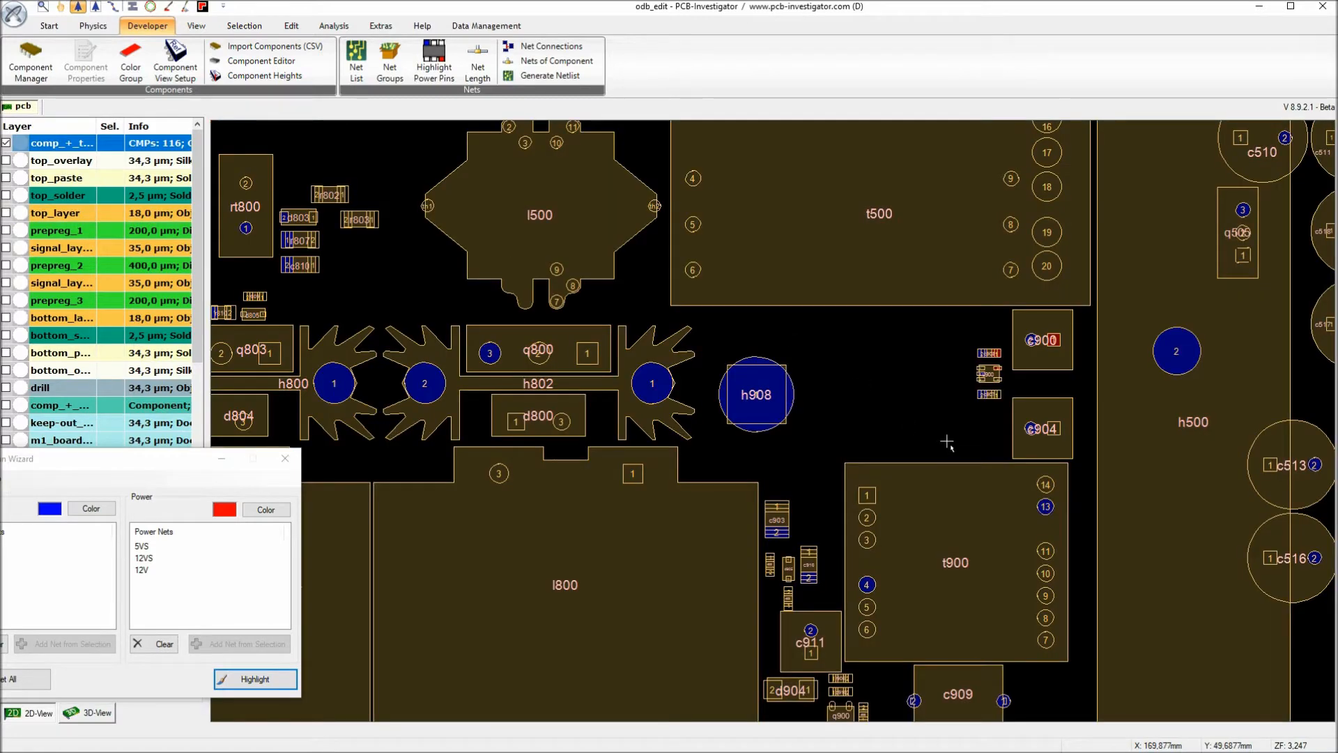
Examine the highlighted ground and power pins of s900 and compare them with the wizard's net lists
scroll(947, 442, "down", 3)
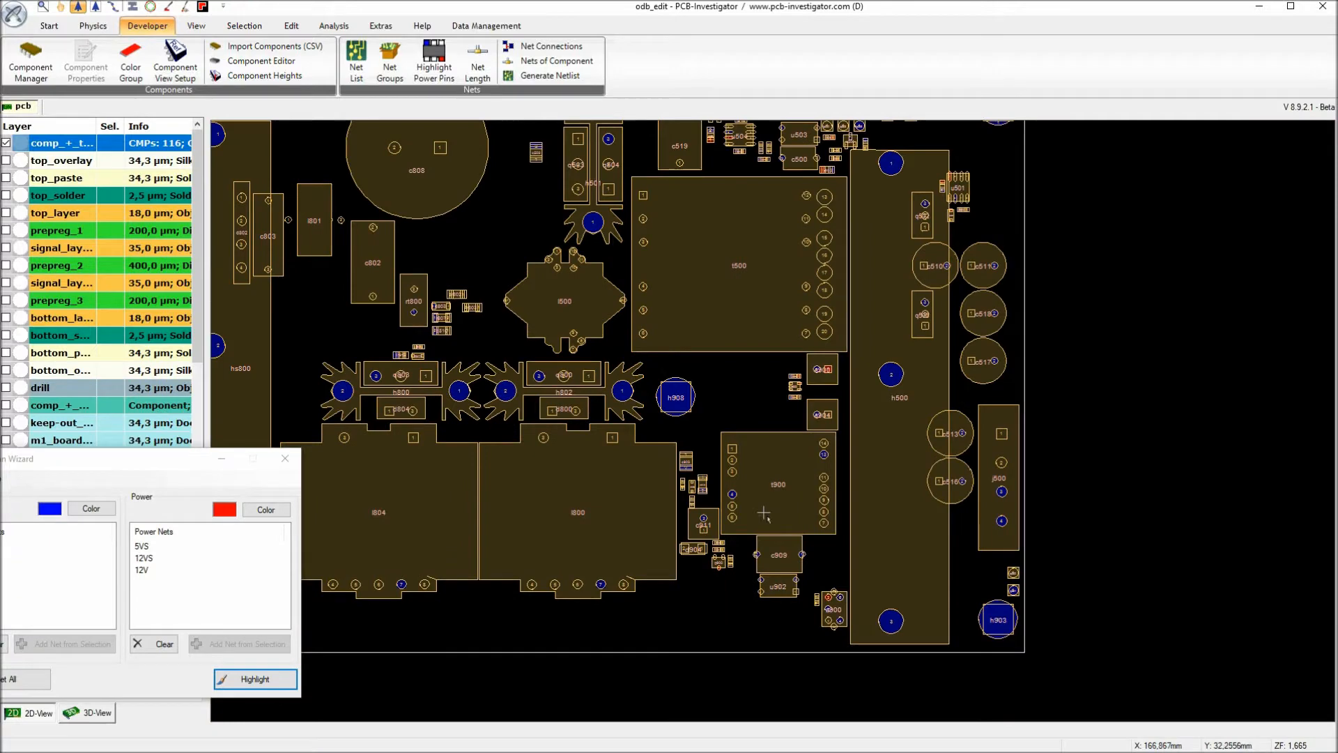
scroll(764, 513, "up", 6)
scroll(776, 382, "up", 3)
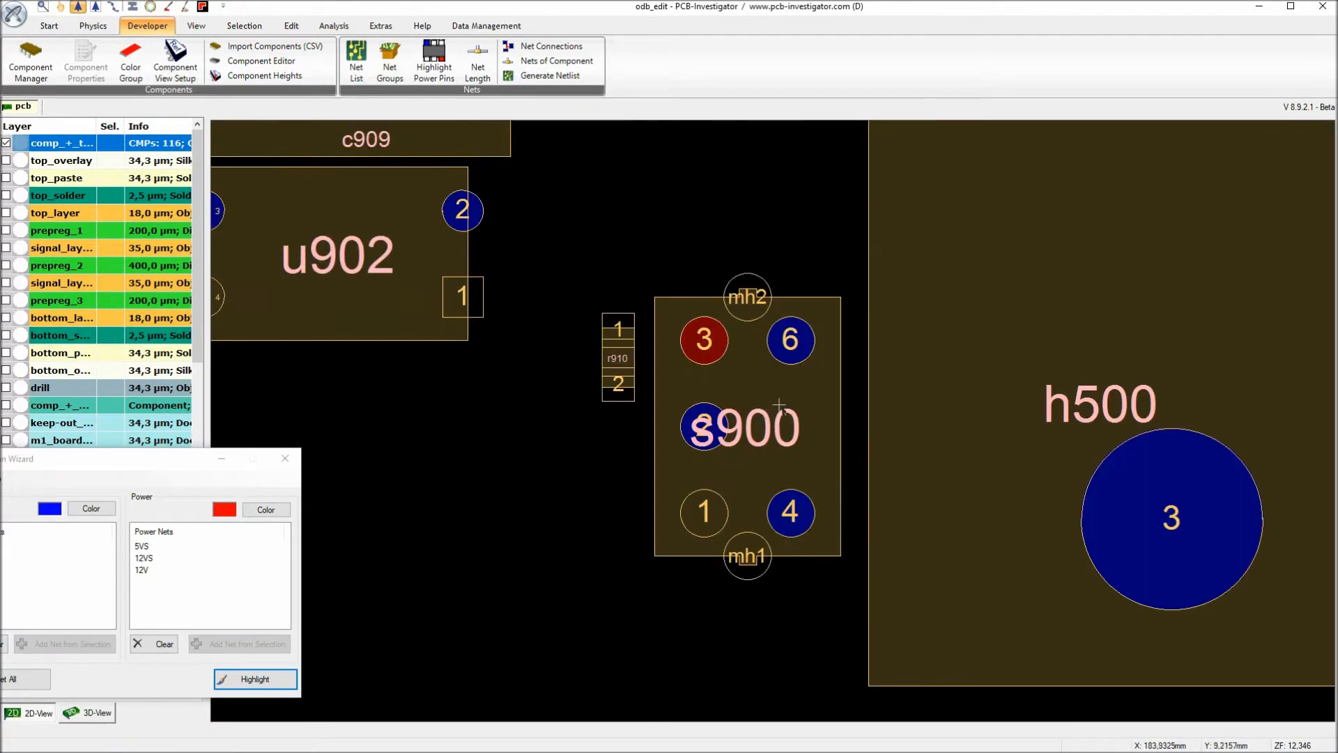
mouse_move(789, 404)
left_click_drag(47, 466, 341, 430)
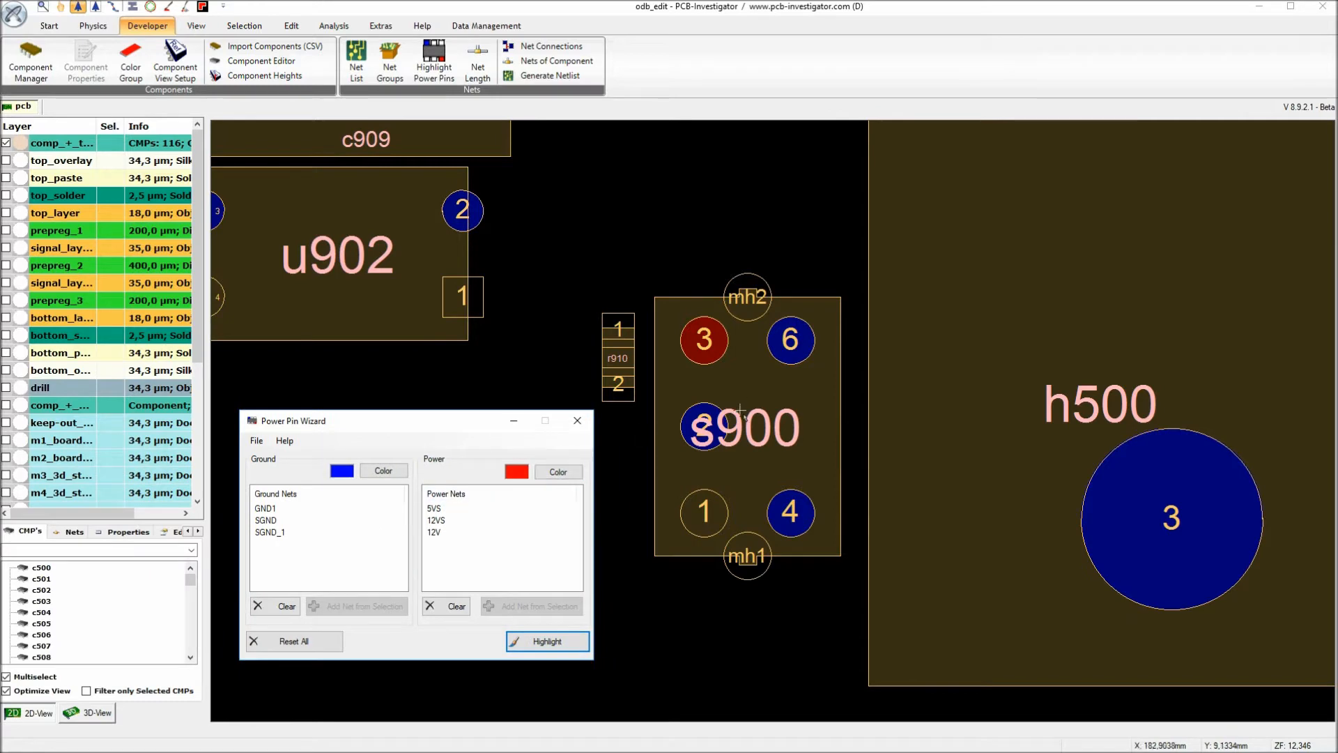
scroll(771, 419, "down", 3)
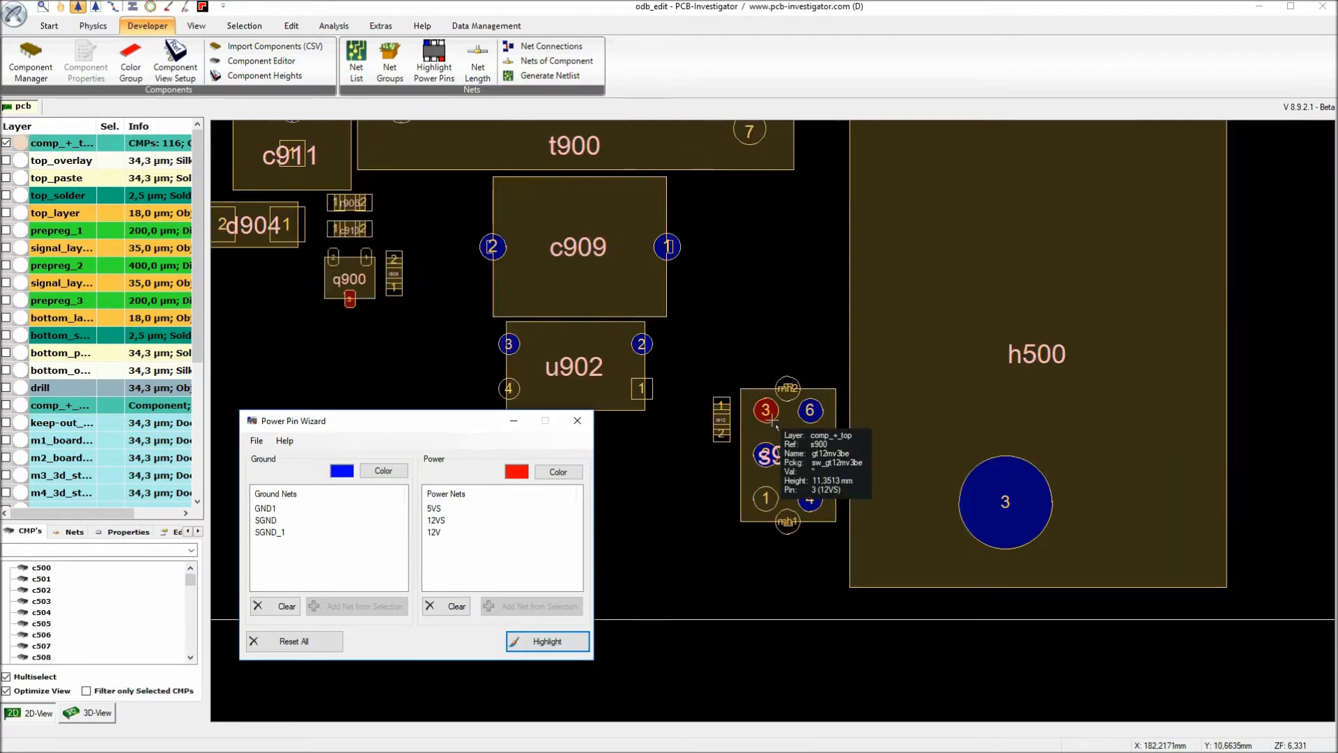
scroll(760, 407, "down", 3)
scroll(711, 352, "down", 5)
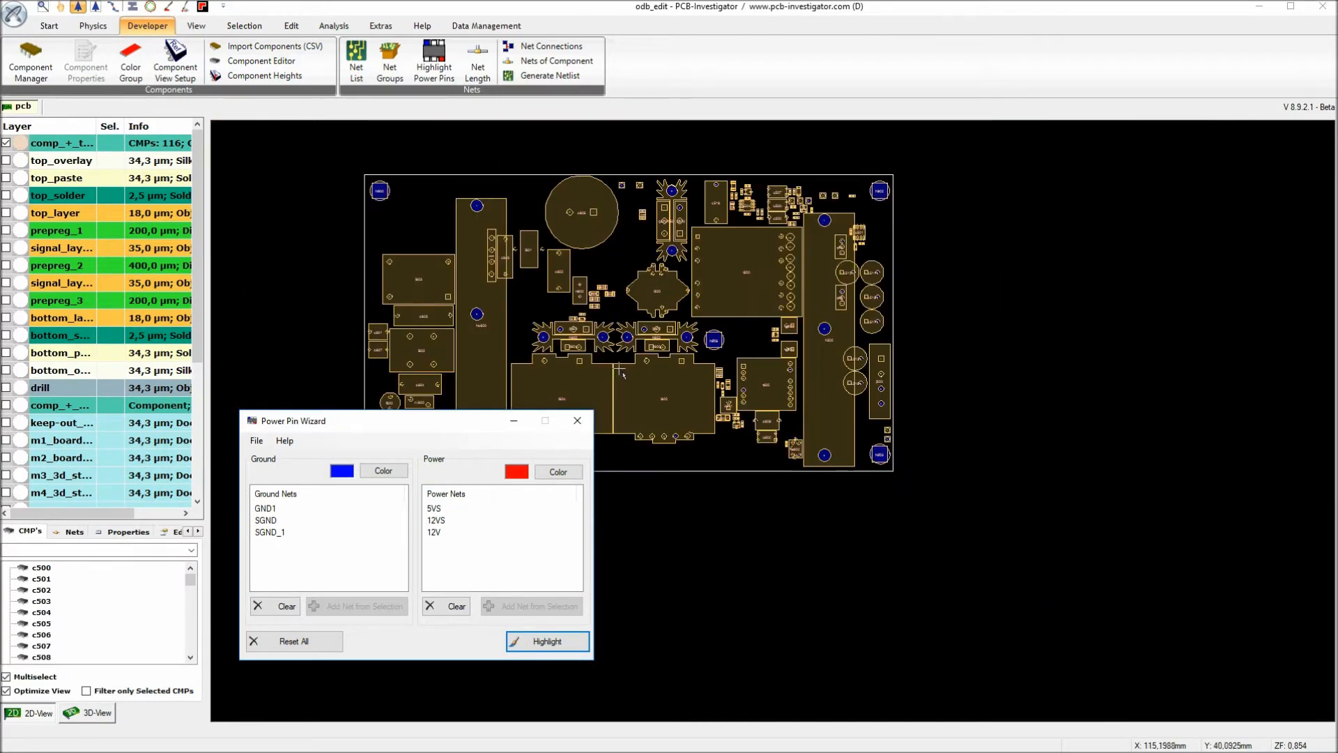
Show top_layer together with comp_+_top around capacitor c512, leaving the inner signal layers hidden
scroll(772, 418, "up", 8)
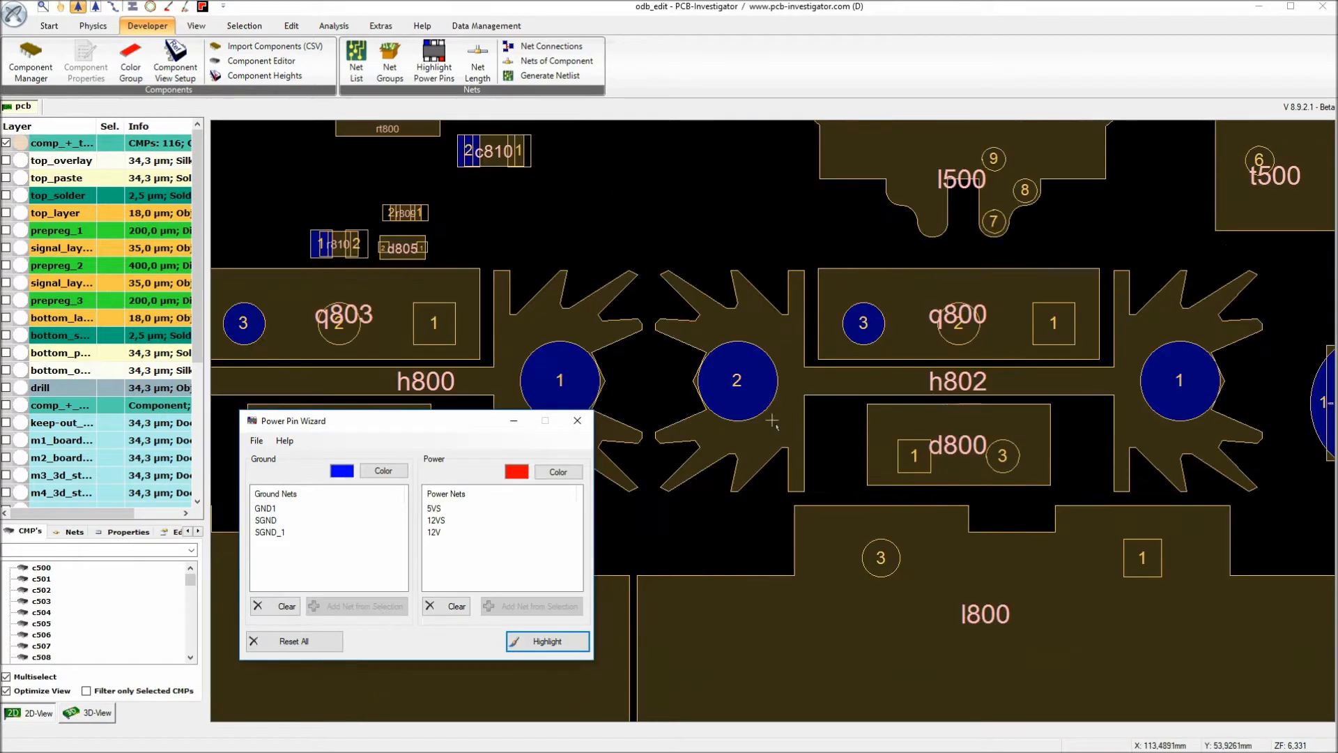
scroll(781, 423, "down", 3)
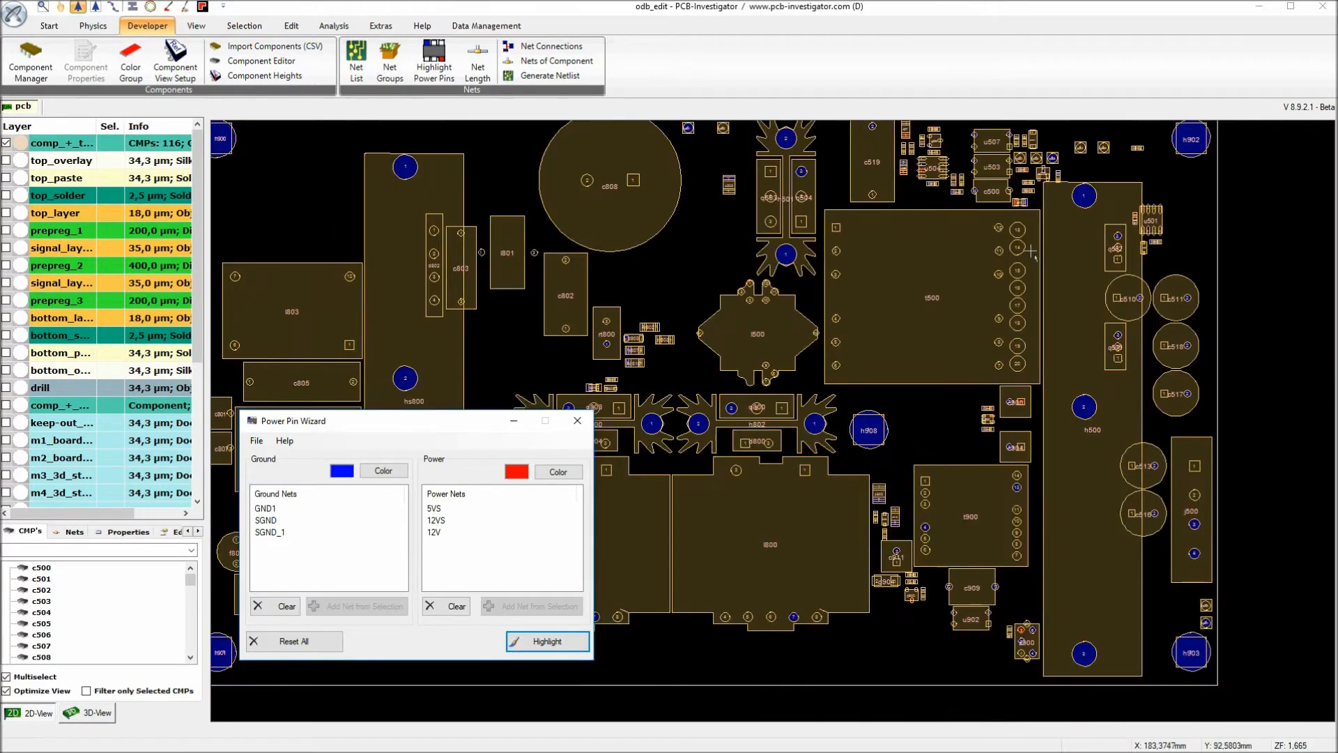
scroll(1060, 198, "up", 2)
scroll(740, 440, "up", 4)
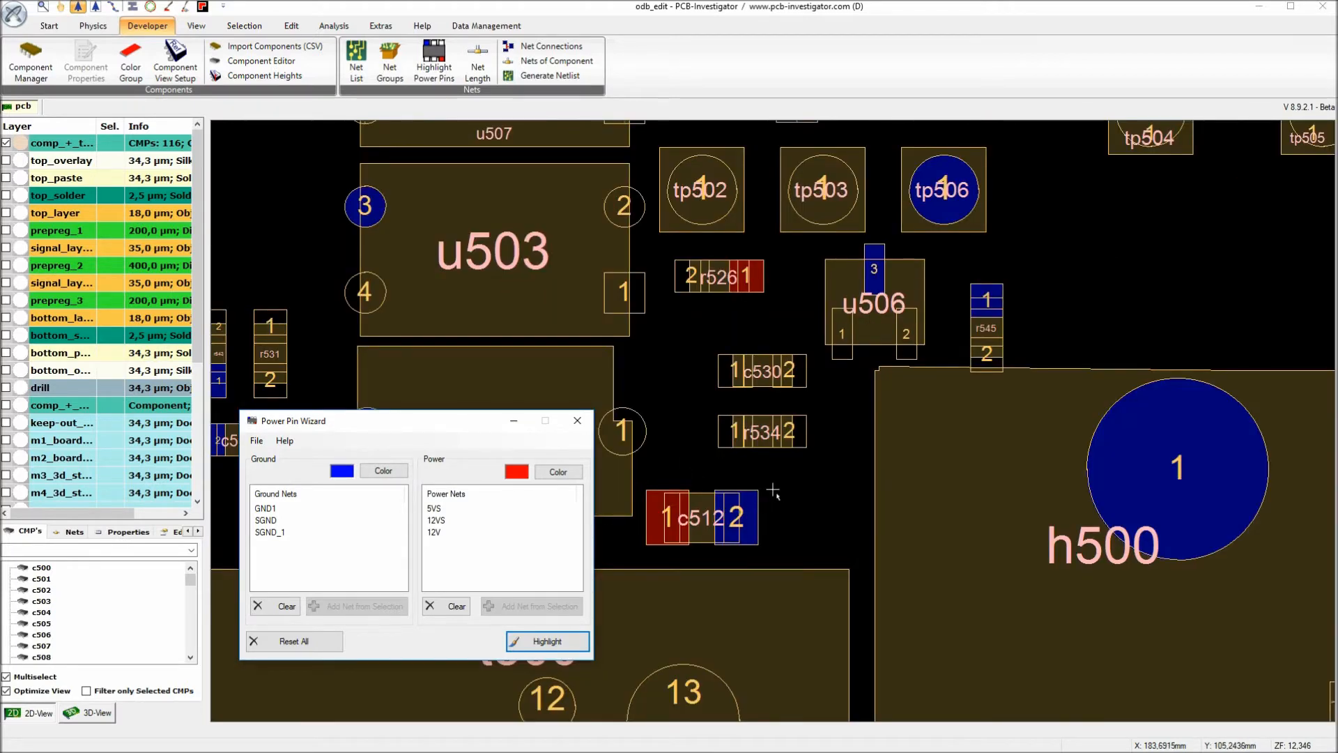
left_click(773, 491)
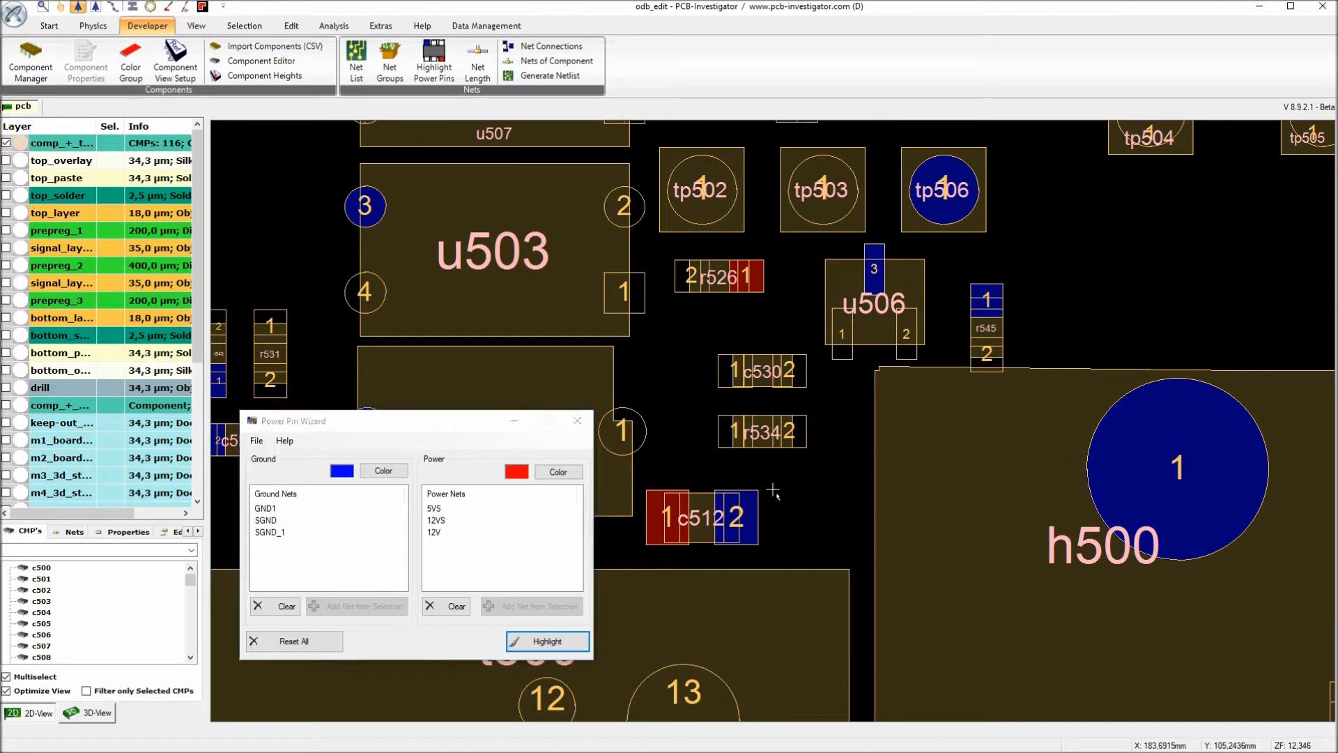
left_click(81, 248)
left_click(67, 214)
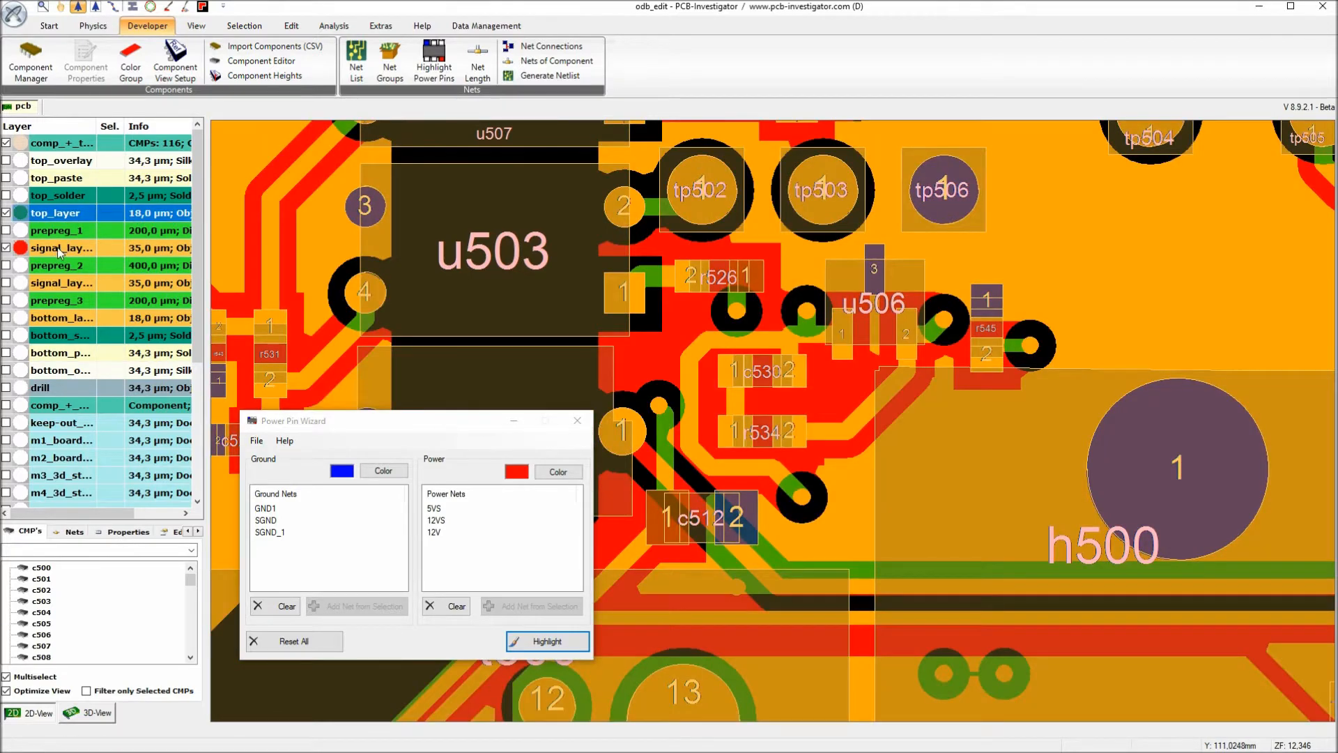
left_click(59, 249)
scroll(765, 478, "up", 2)
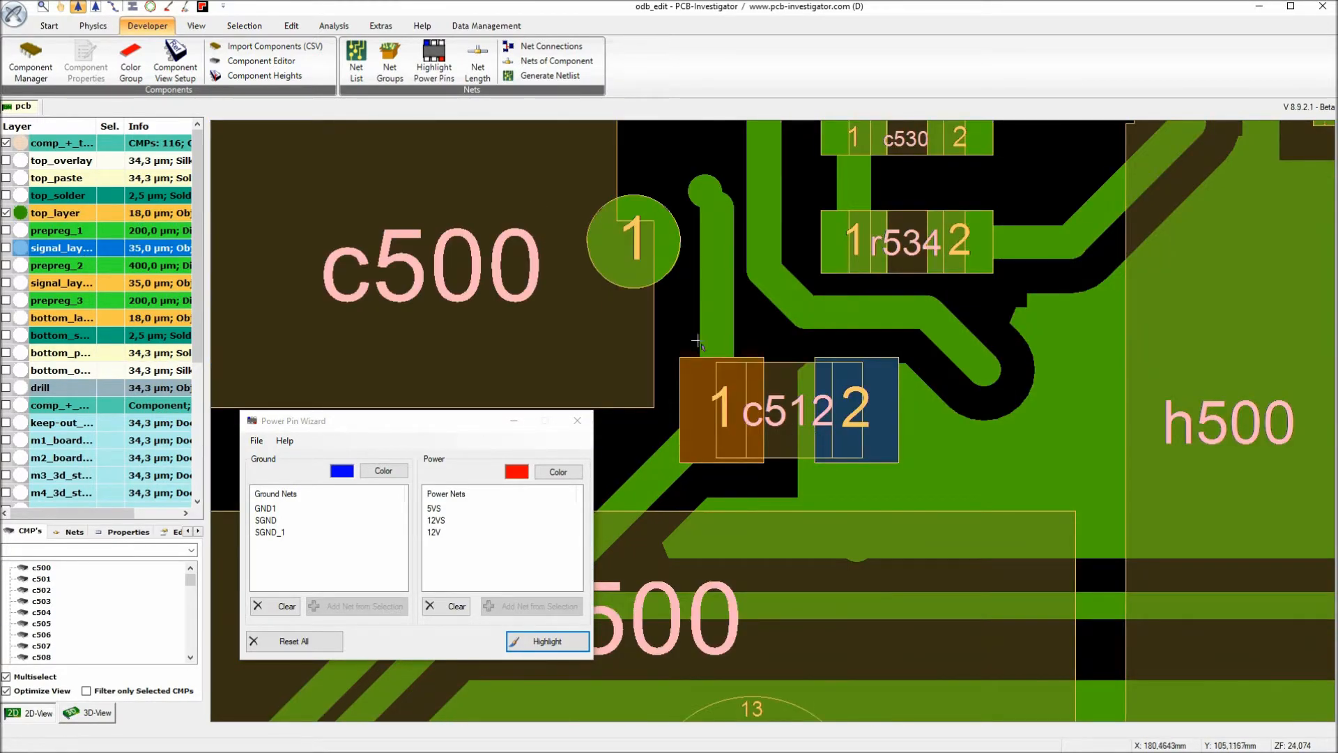
Display the net names on the board and compare those at c512's highlighted pins with the wizard's ground and power nets
left_click(194, 28)
left_click(857, 46)
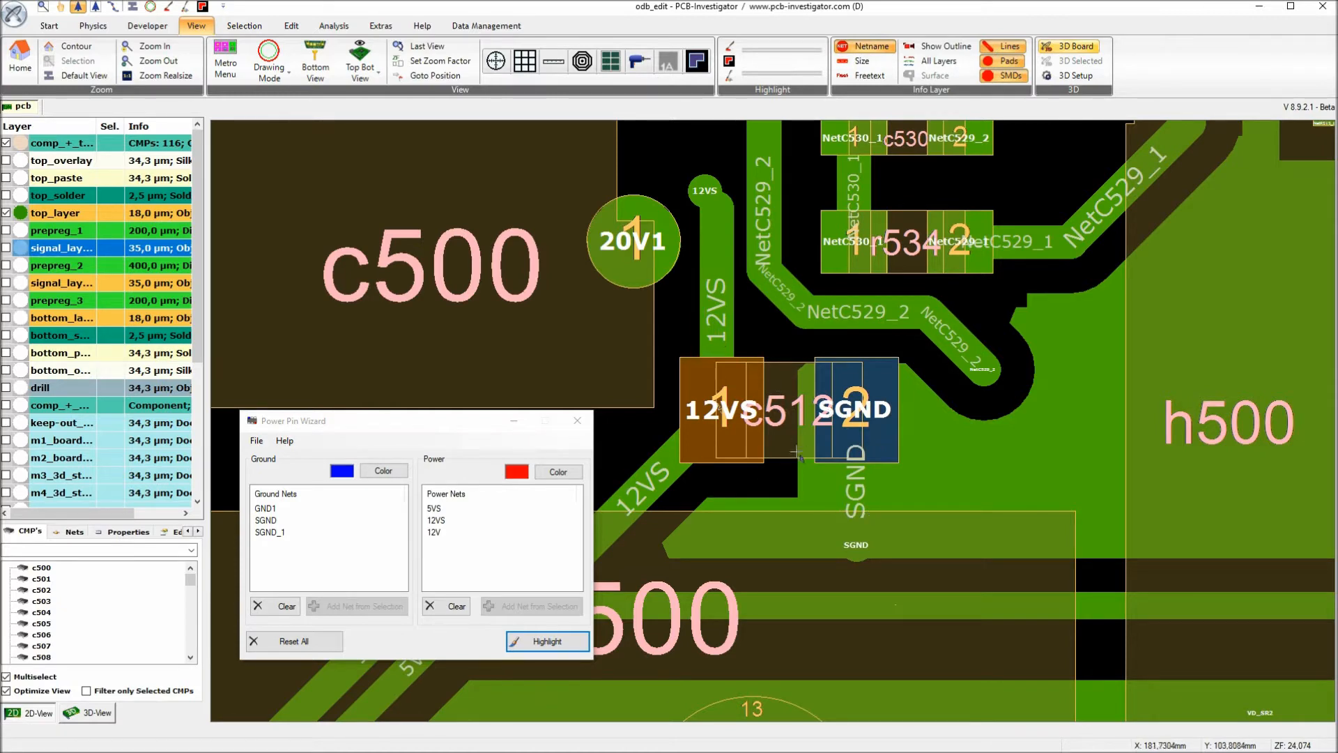
scroll(821, 494, "up", 2)
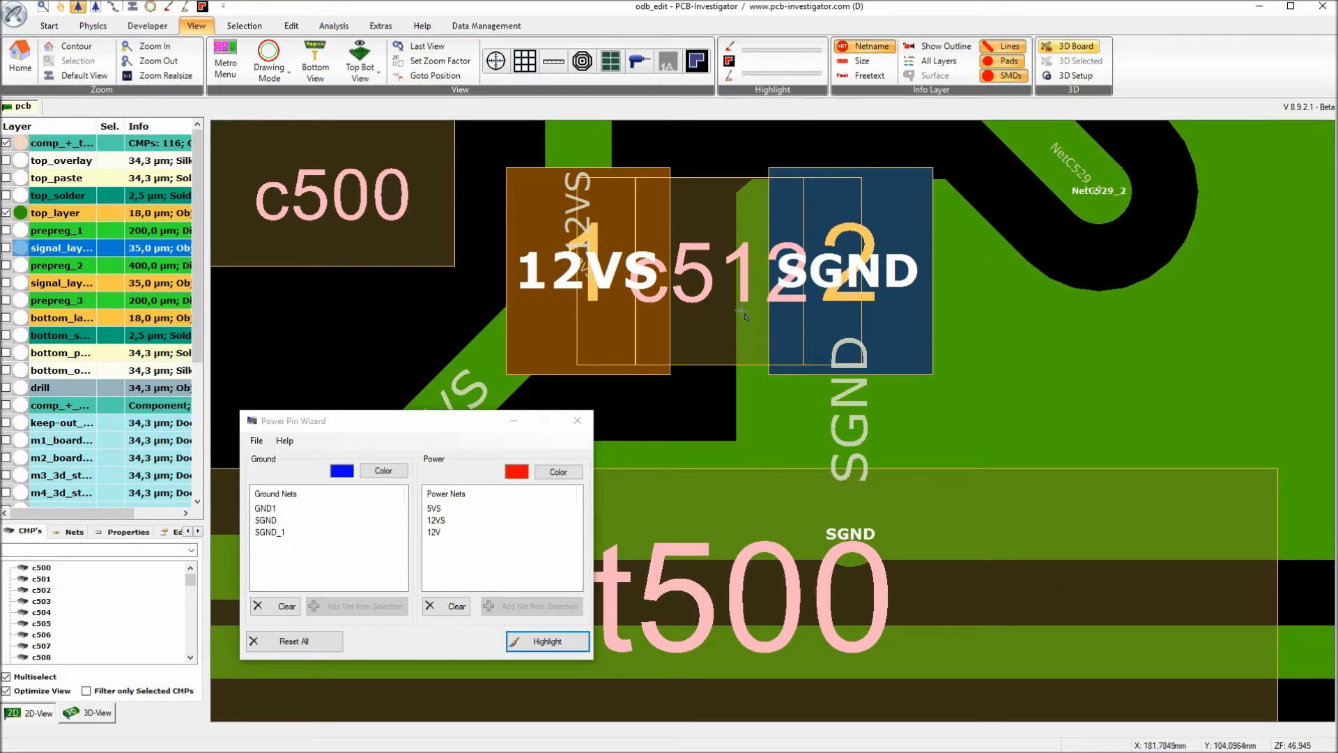
scroll(771, 420, "down", 2)
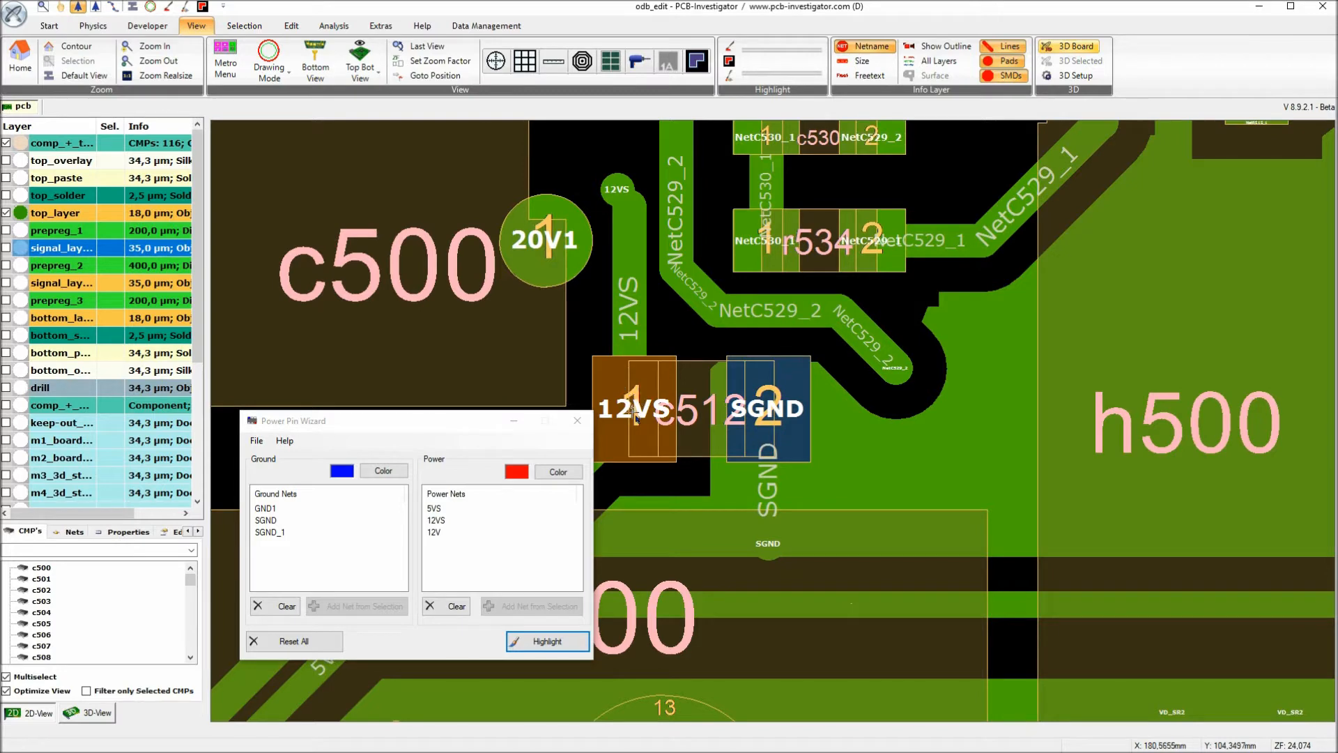
scroll(641, 433, "up", 1)
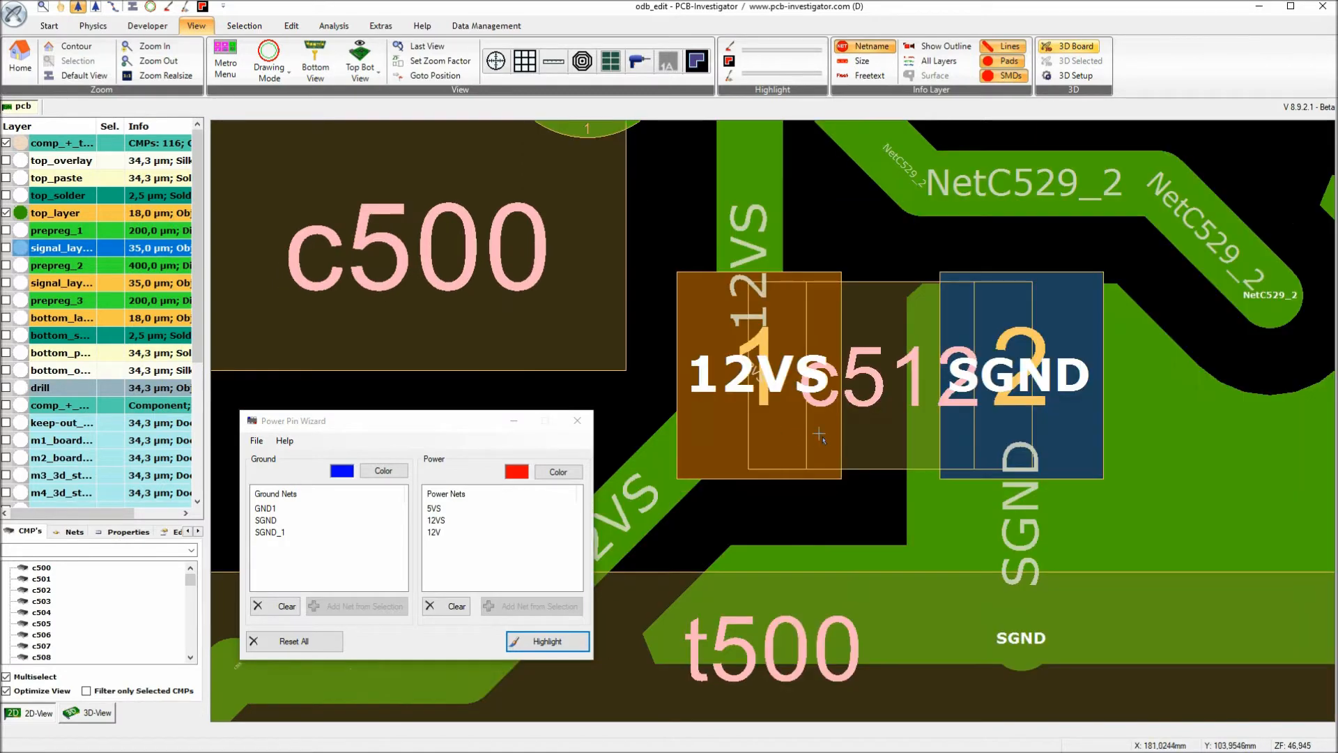
scroll(871, 433, "down", 1)
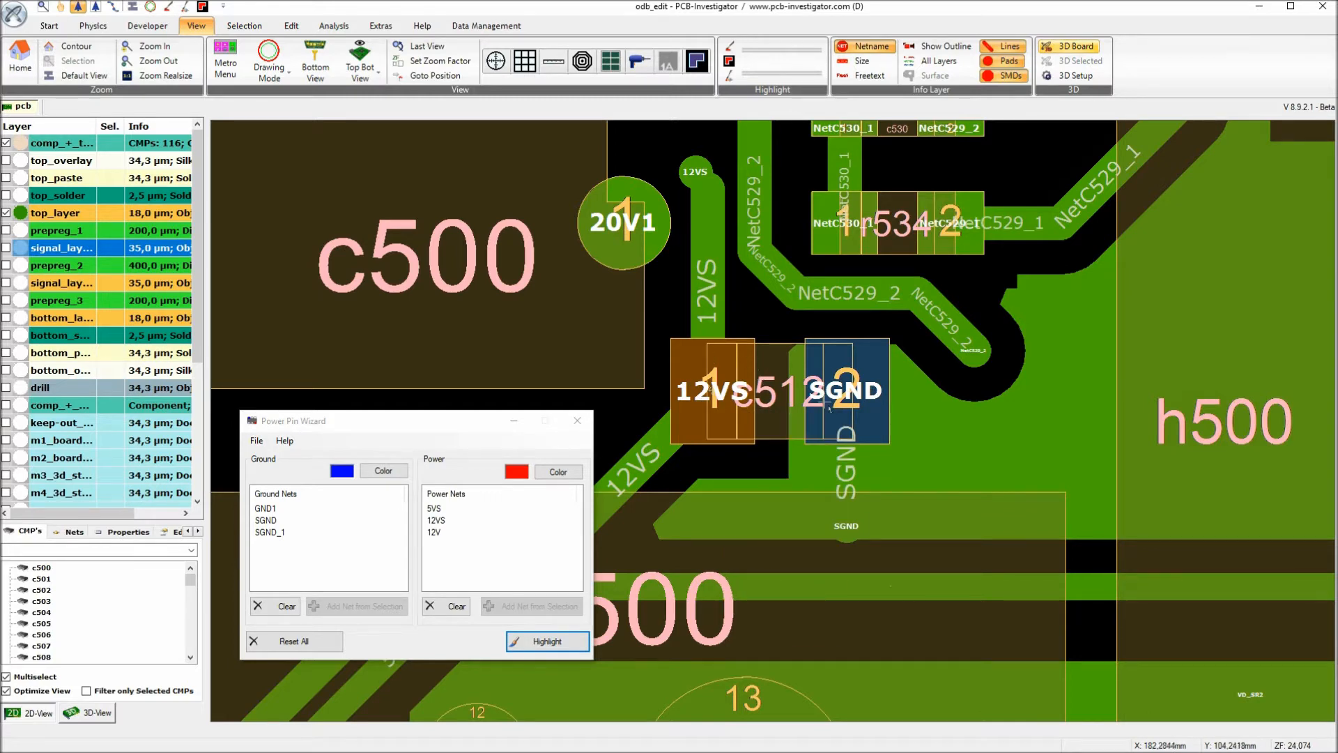
mouse_move(869, 406)
scroll(869, 404, "down", 1)
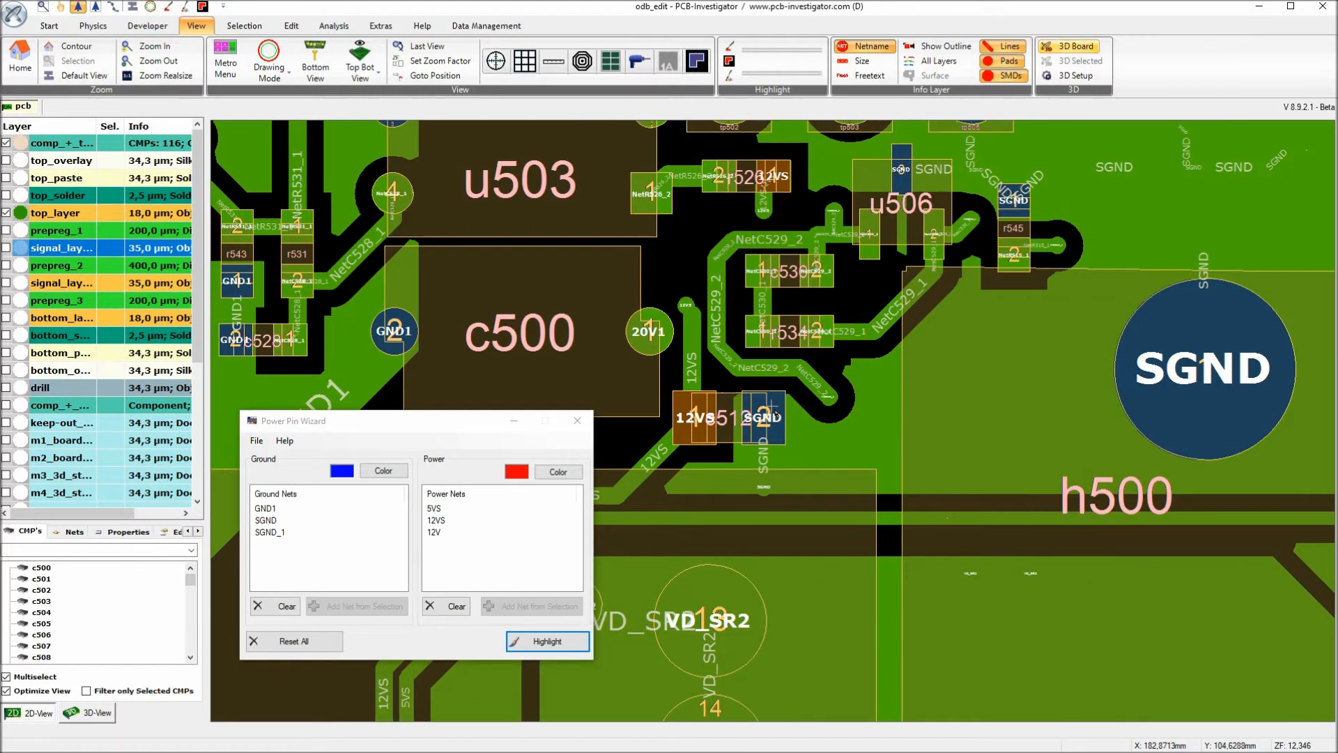
scroll(829, 412, "down", 1)
scroll(839, 415, "up", 2)
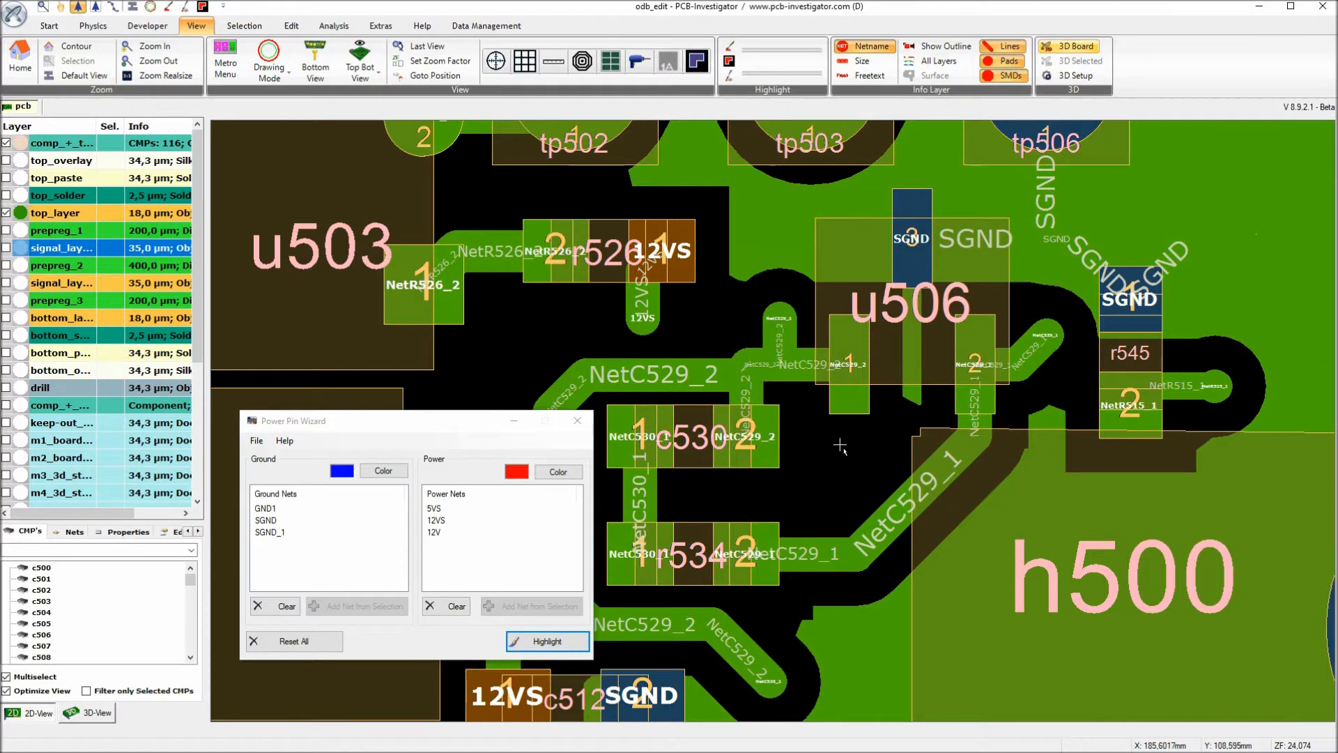
Hide the net names and return to the view of the whole board
left_click(868, 46)
left_click(584, 431)
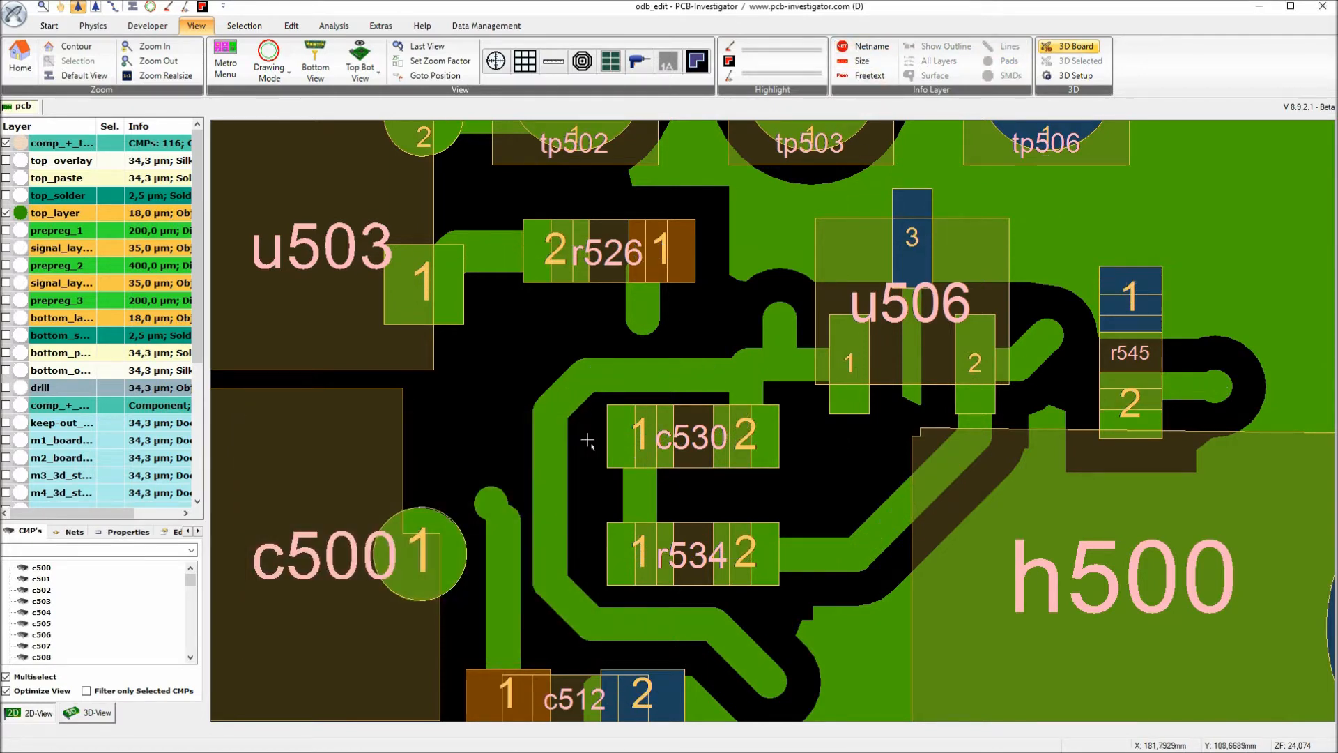
right_click_drag(699, 441, 602, 306)
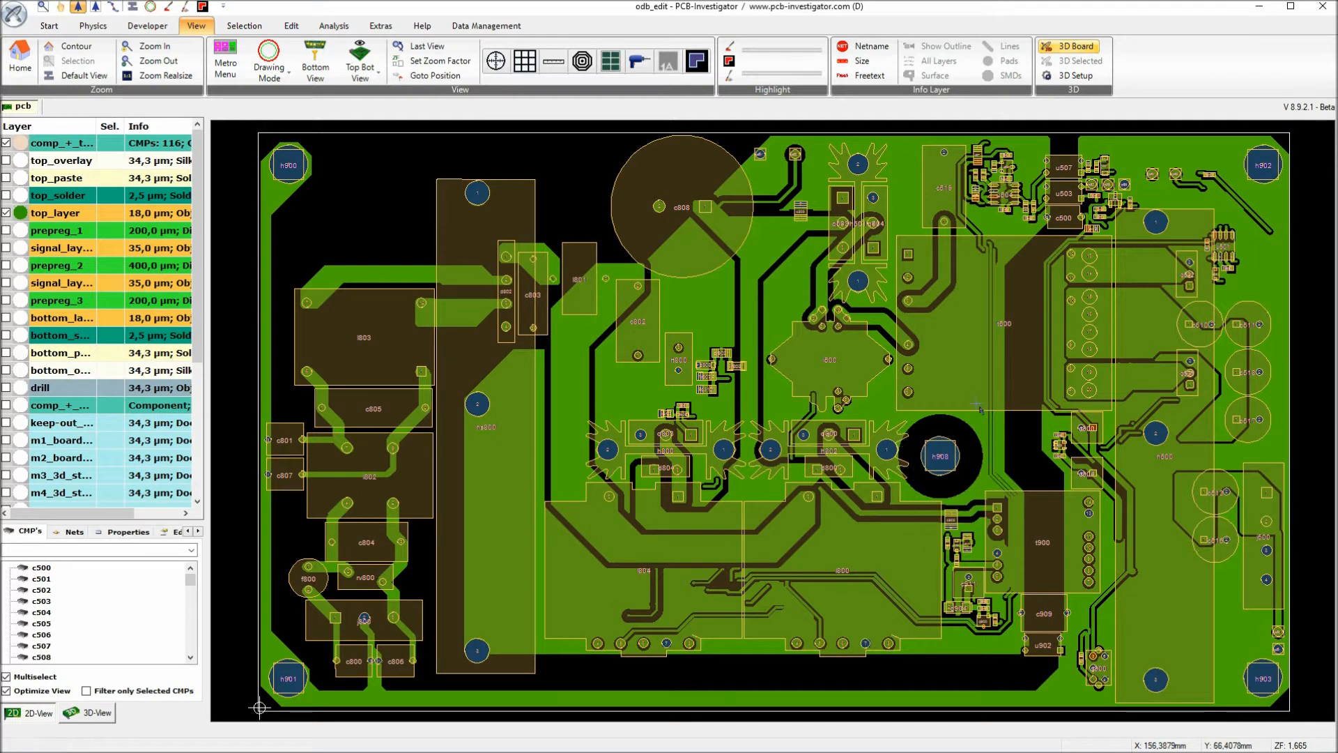
Reset all ground and power pin highlights in the Power Pin Wizard and close the wizard
left_click(147, 25)
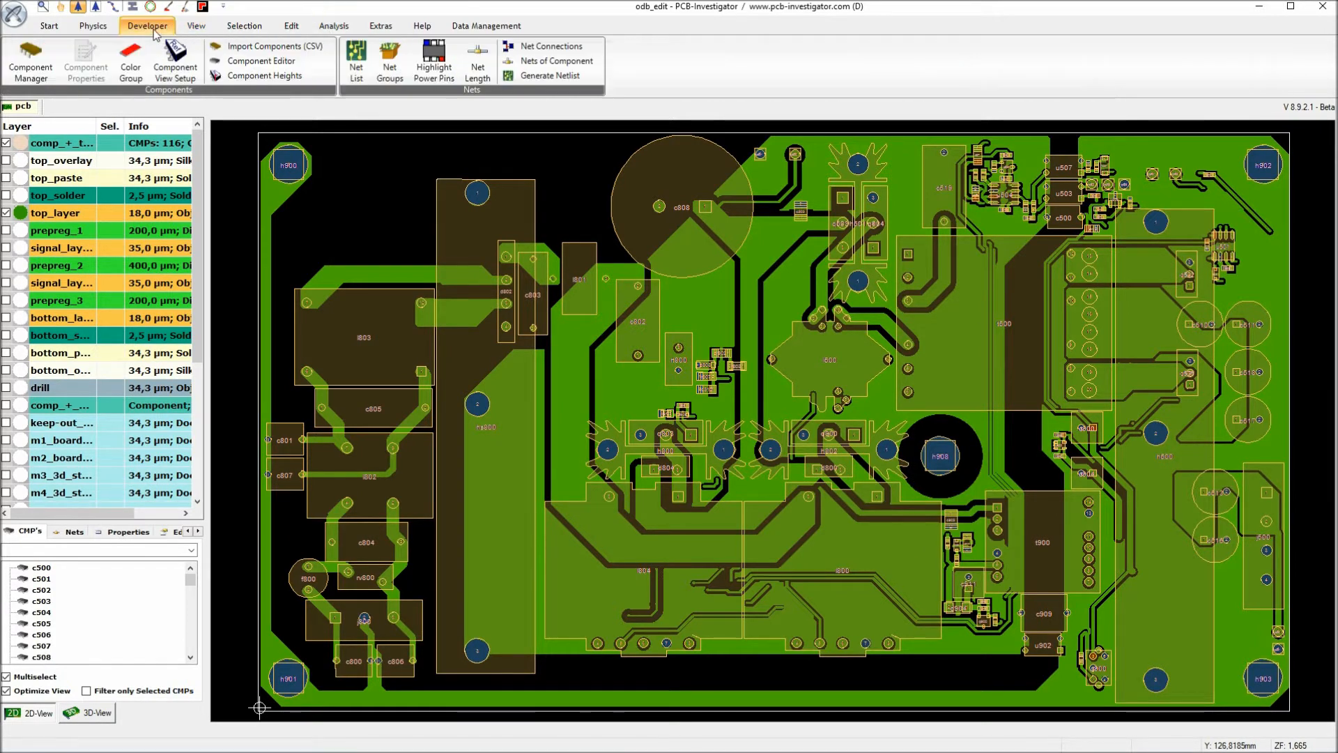
left_click(434, 67)
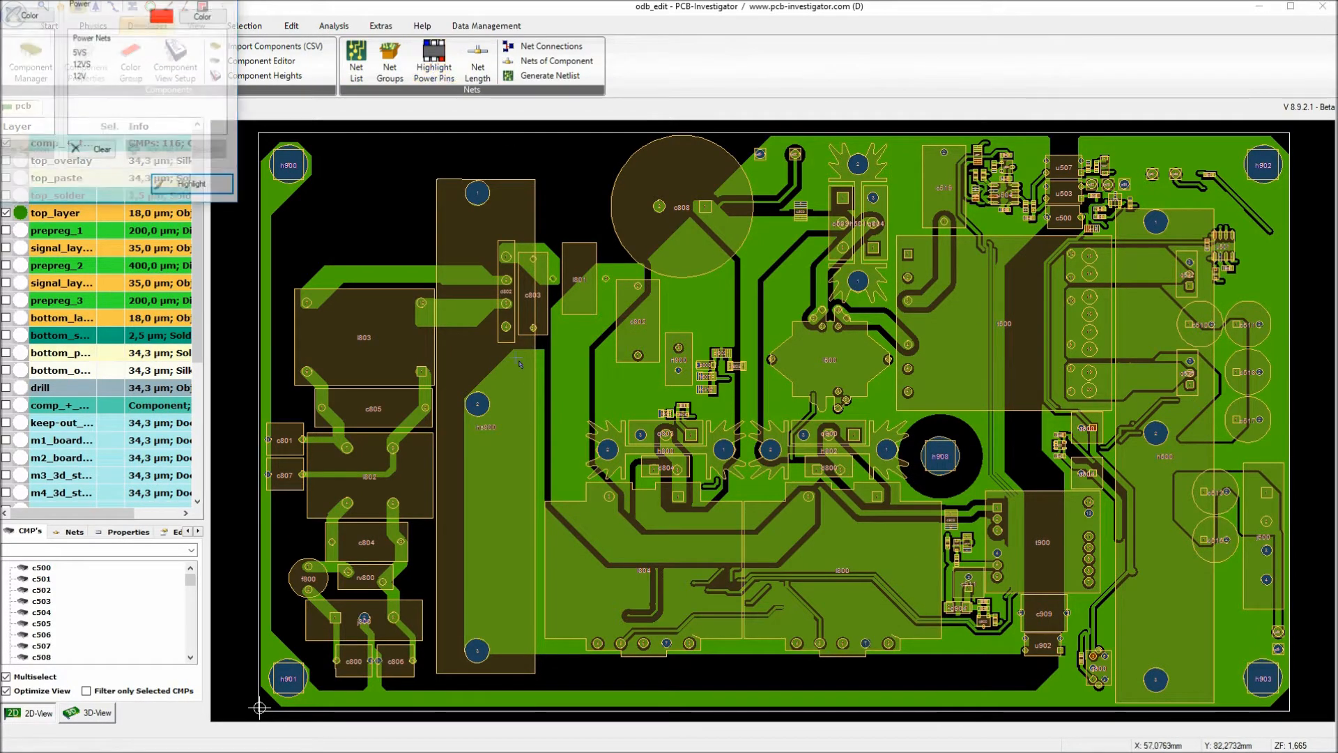
left_click(418, 476)
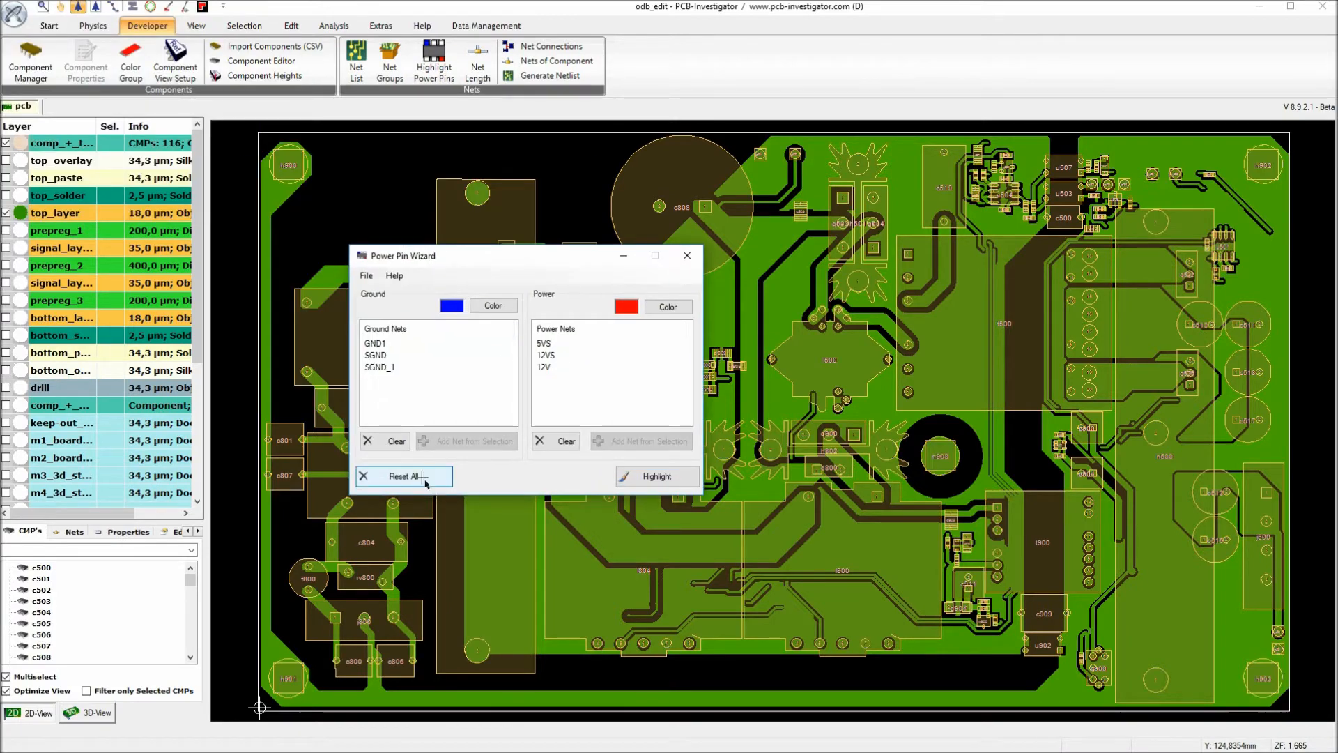
left_click(687, 259)
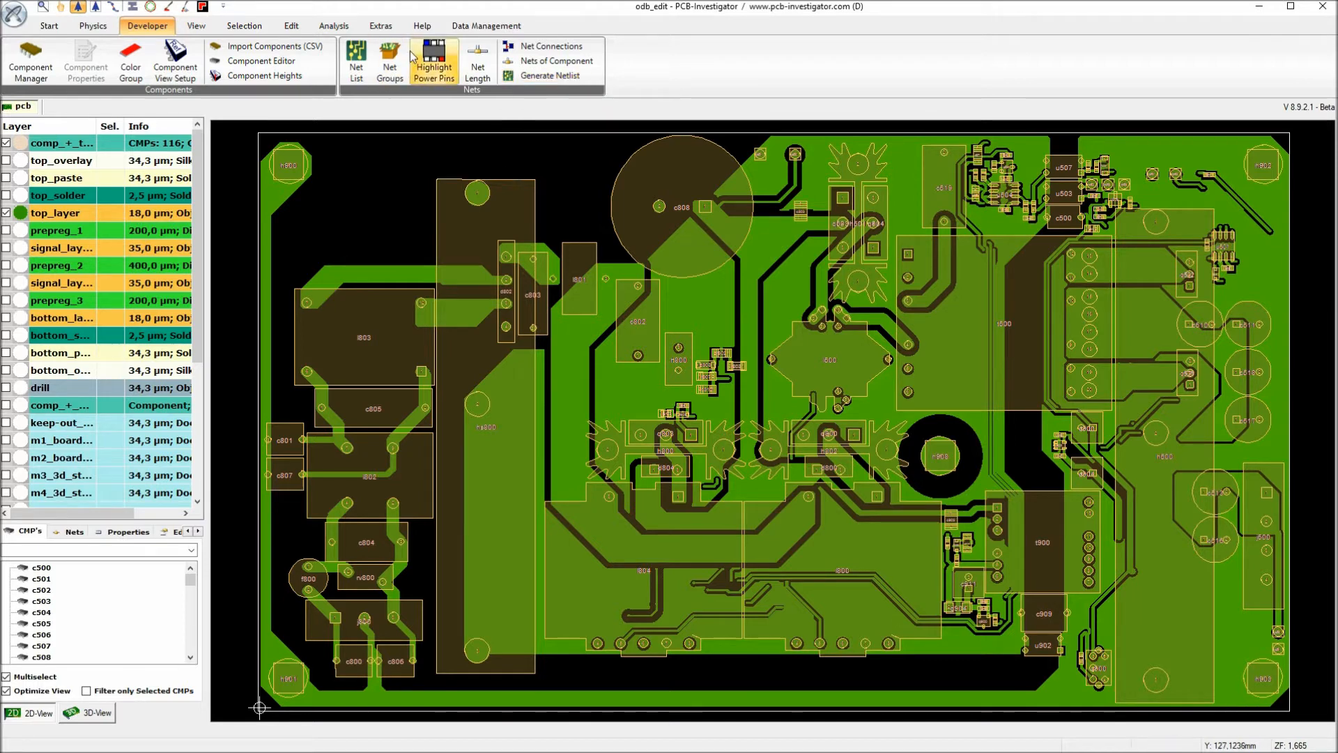
Open the Net Group Wizard without creating net groups automatically, and move its window clear of the screen edge
left_click(397, 67)
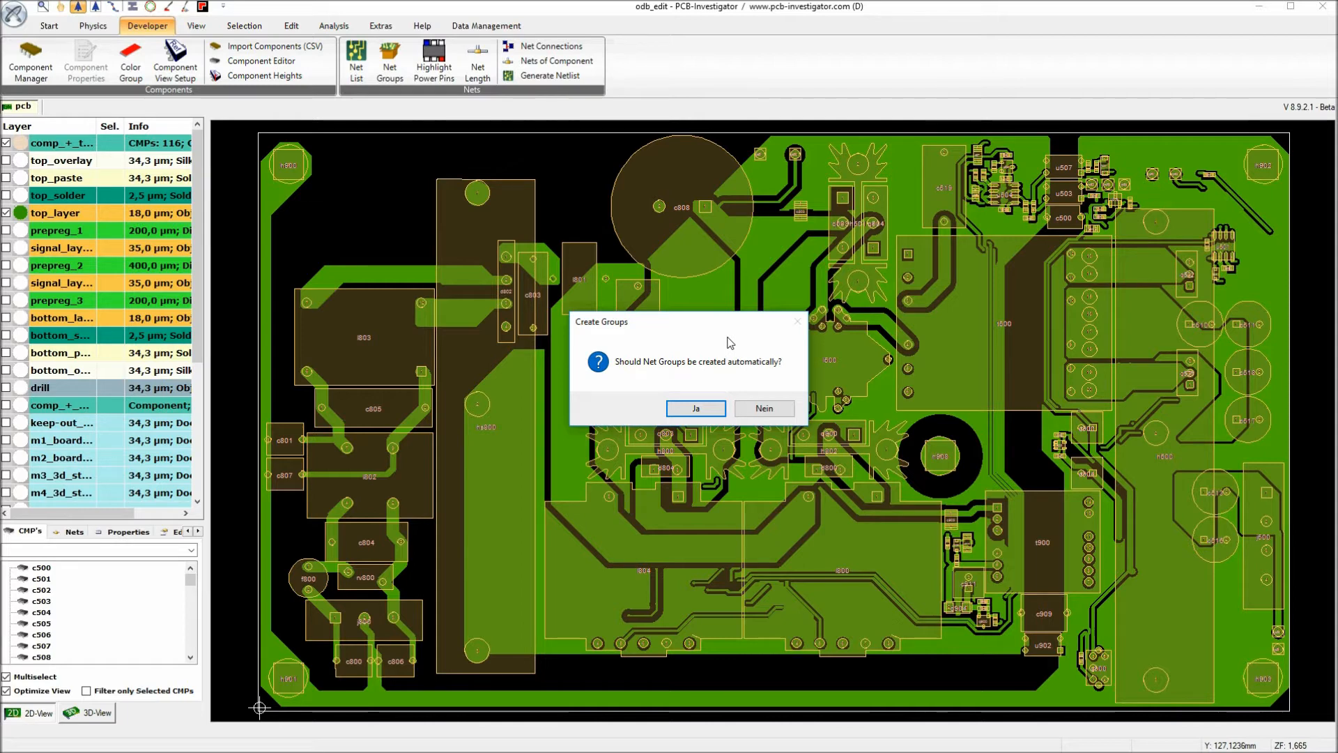
left_click(765, 409)
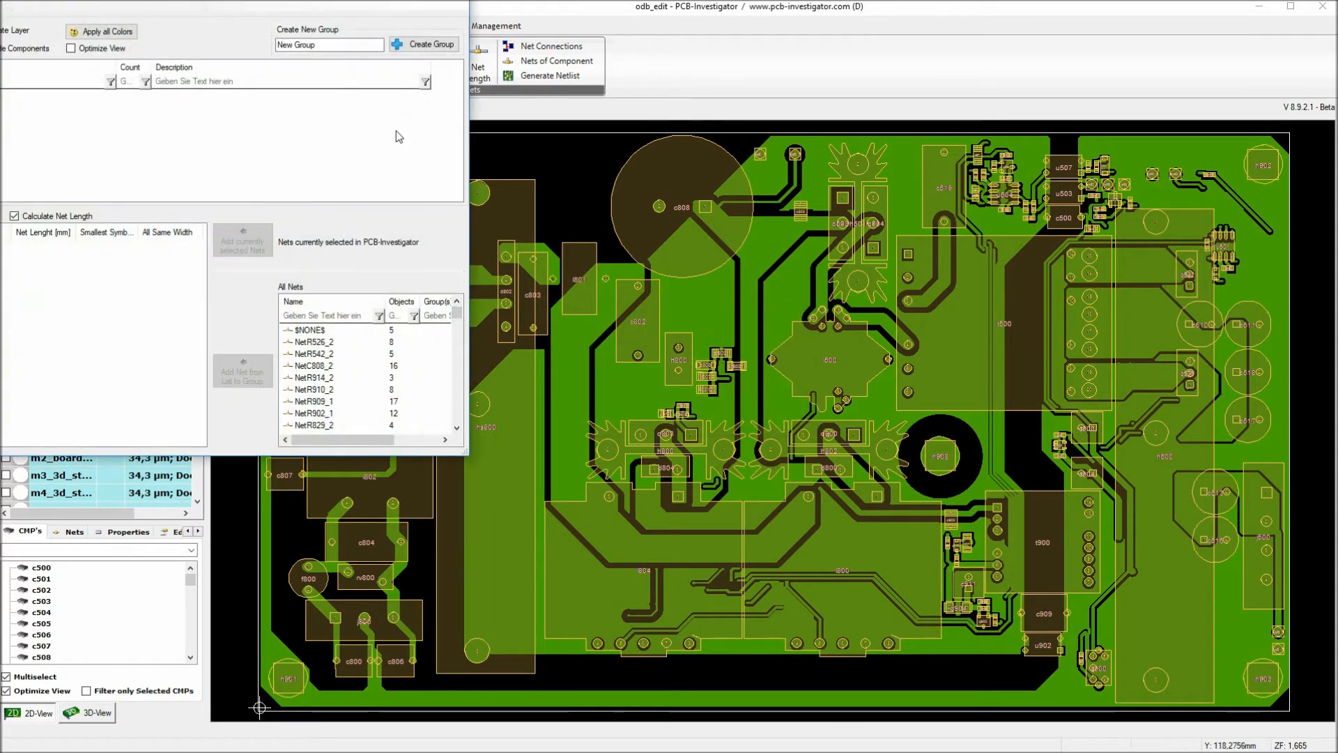
left_click_drag(162, 2, 506, 214)
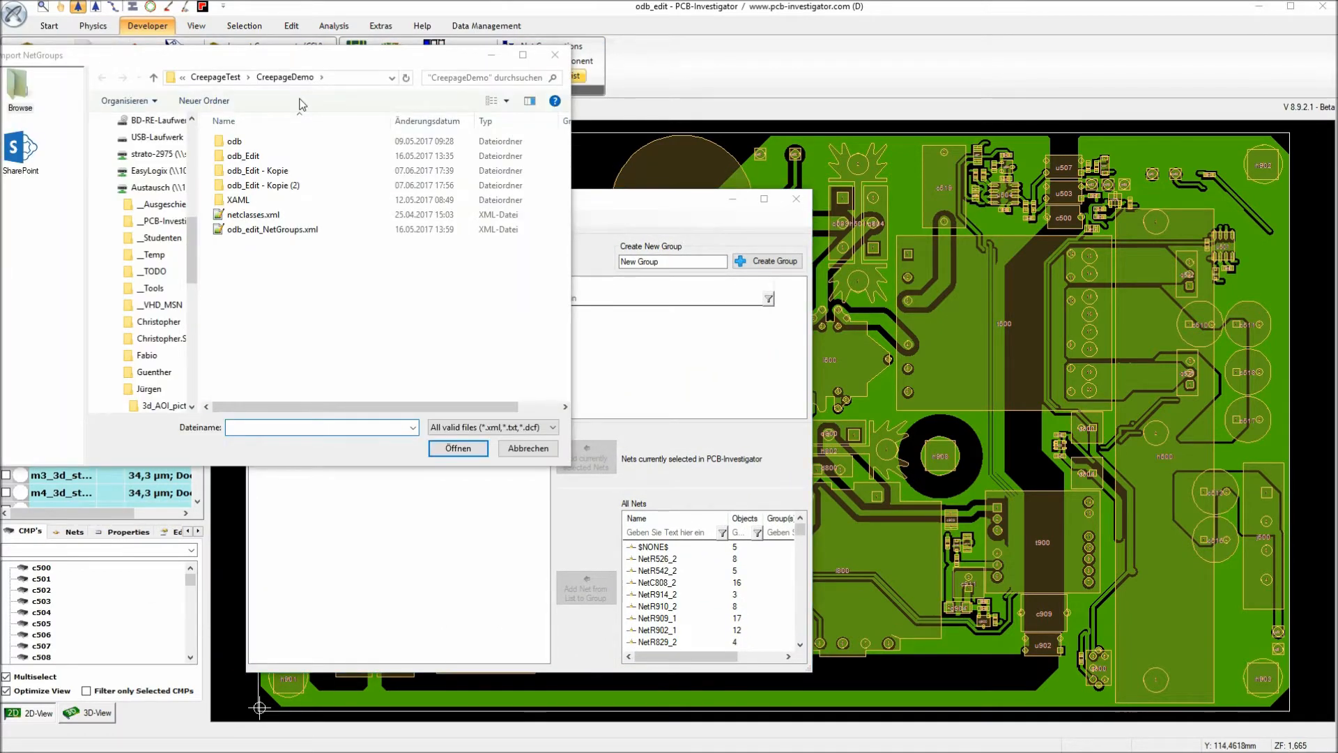
Review the file types offered for importing net groups and leave the import dialog without choosing a file
left_click_drag(285, 63, 489, 195)
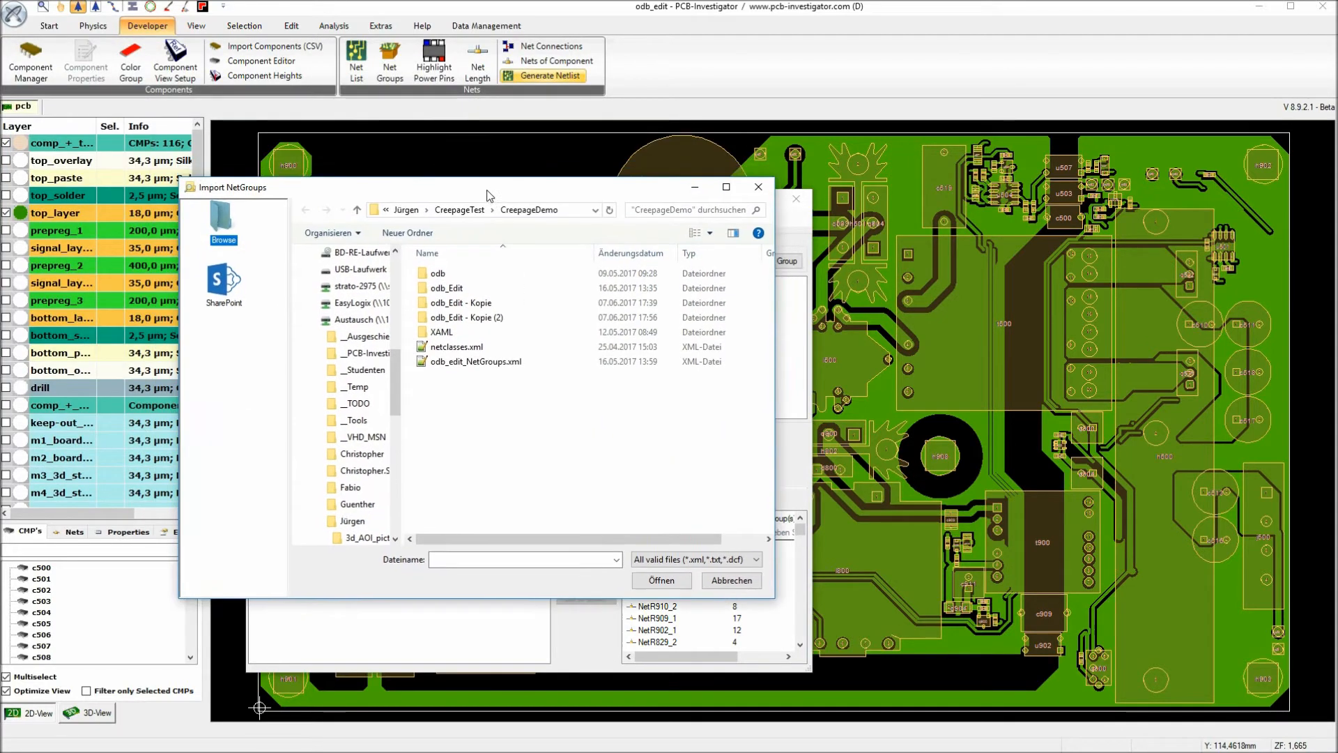
left_click(742, 560)
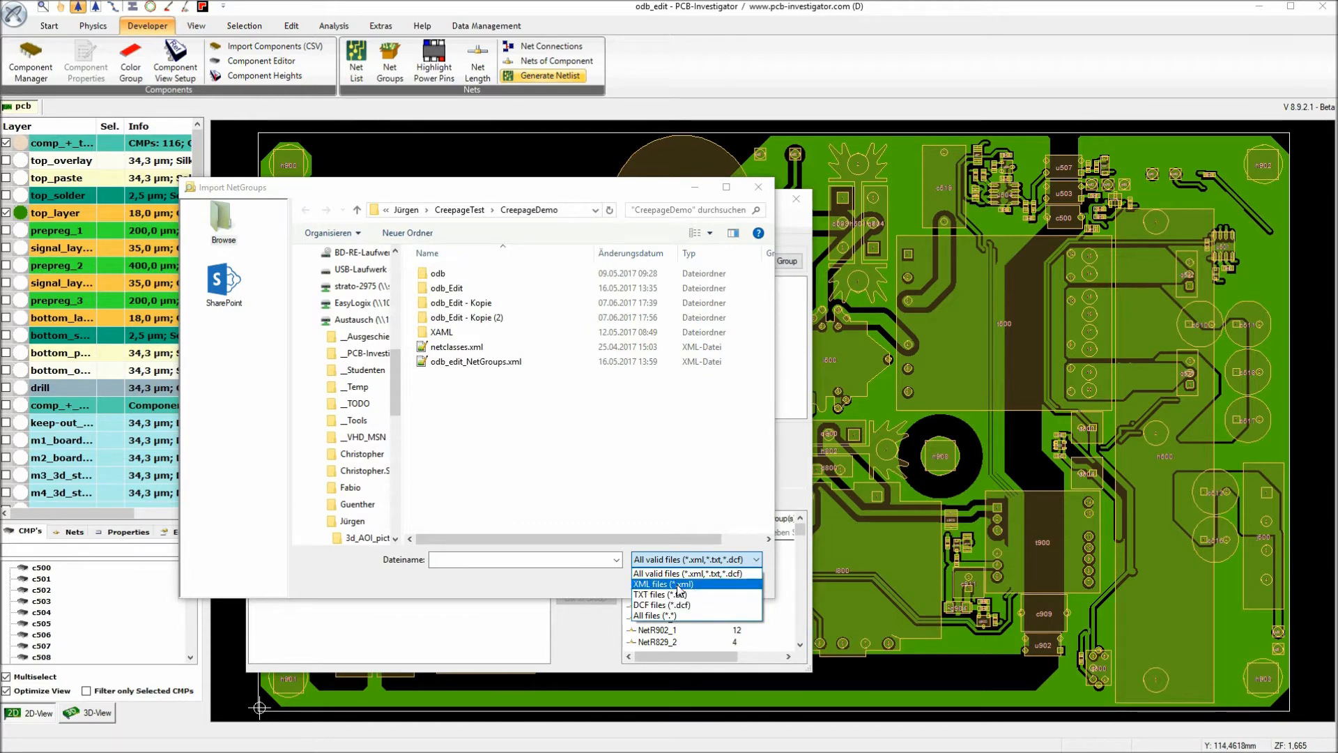
left_click(759, 188)
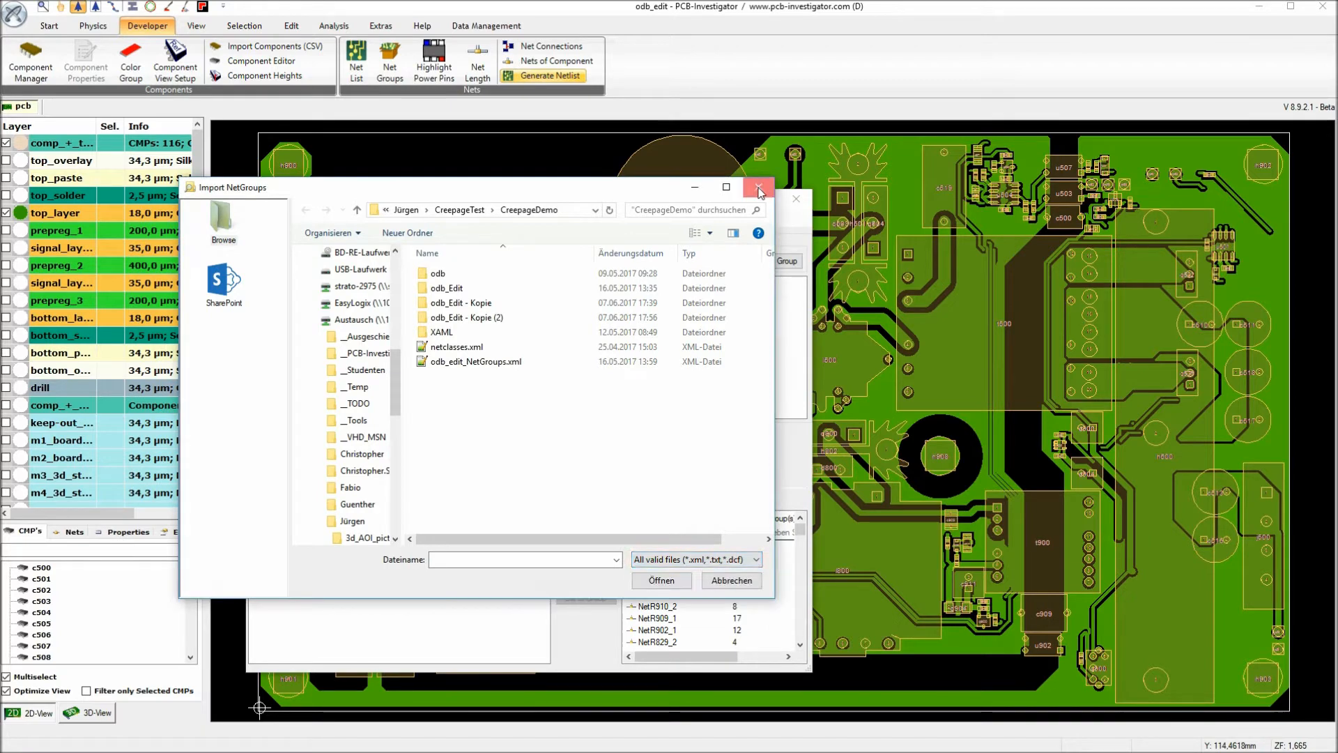
left_click(759, 188)
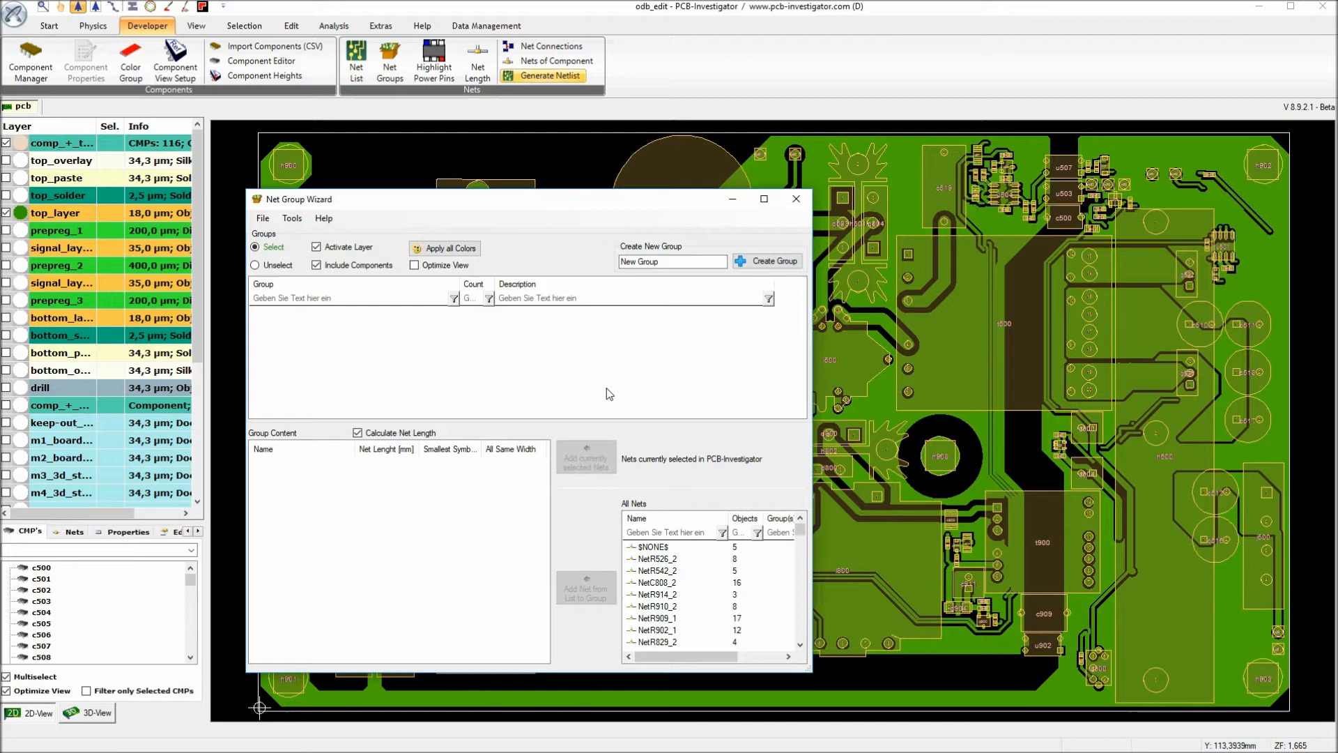
Import the net groups from odb_edit_NetGroups.xml into the Net Group Wizard
left_click(264, 219)
left_click(286, 268)
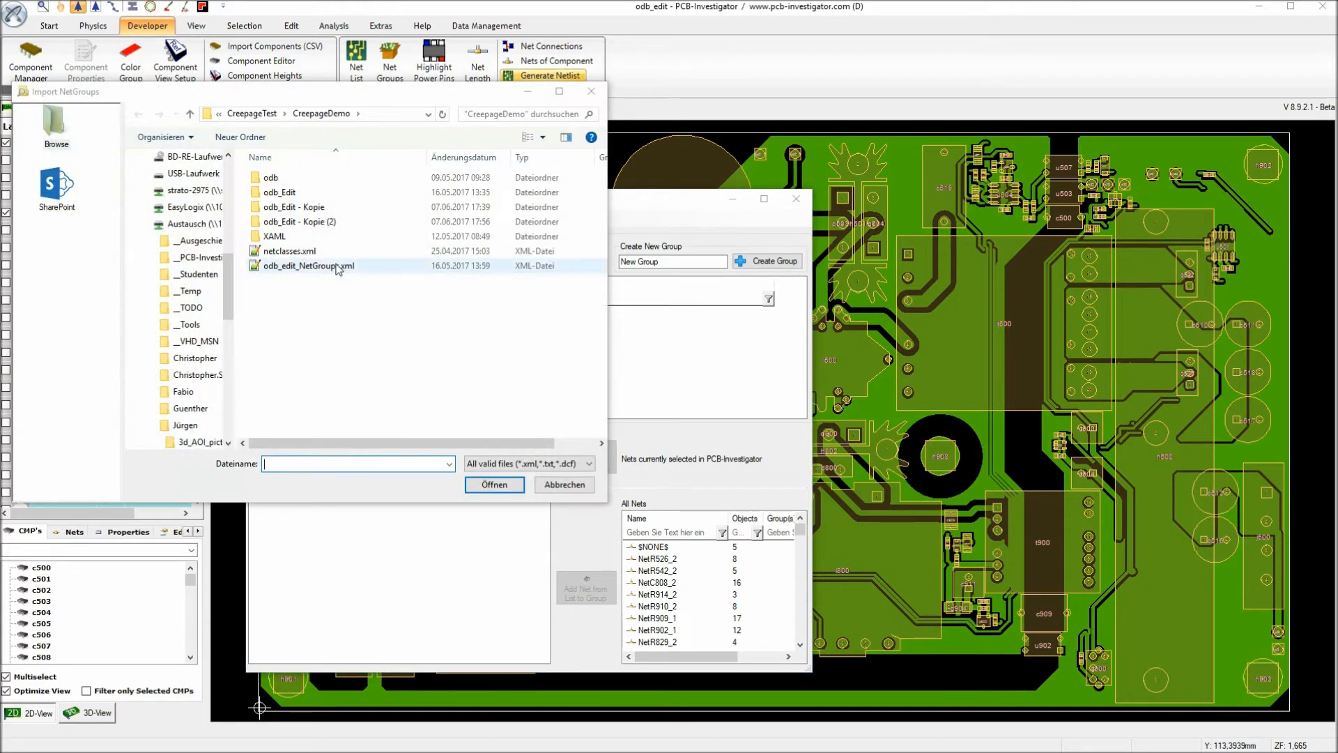
double_click(306, 266)
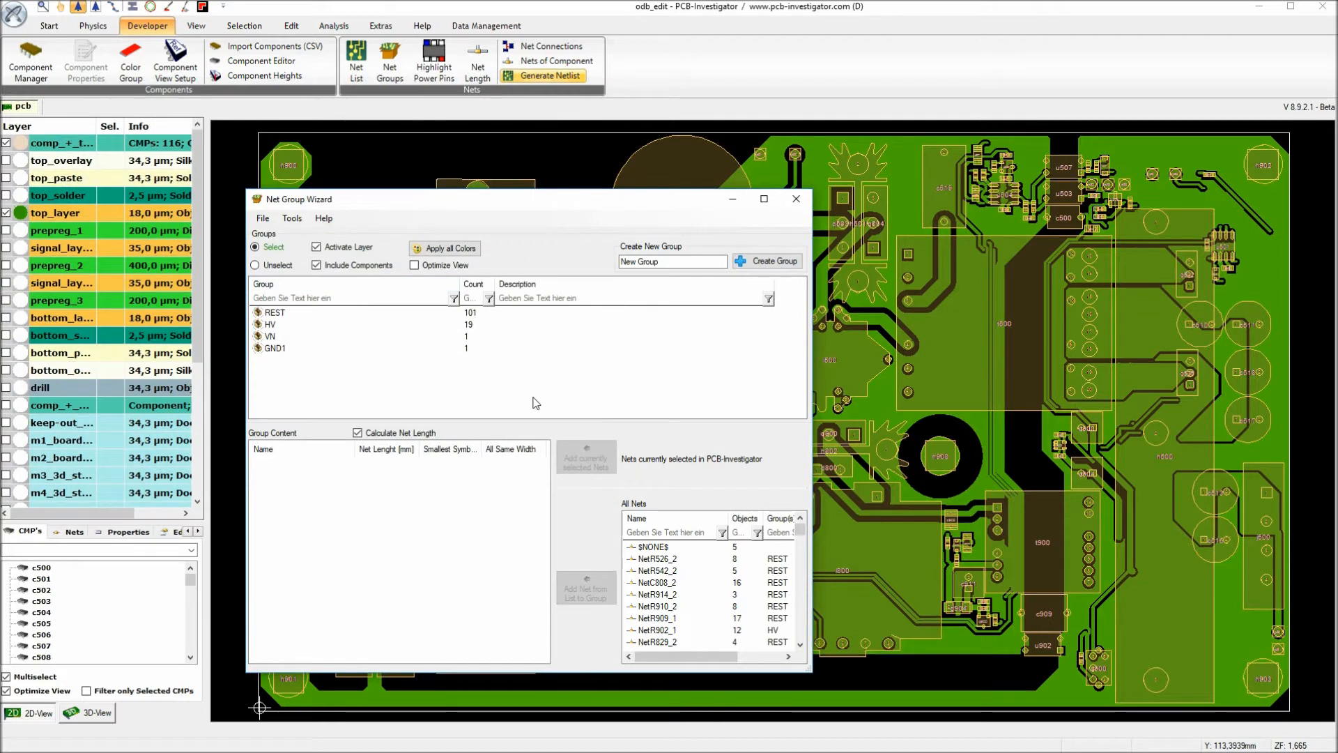
Select the net groups HV, VN, GND1 and REST one after another to highlight their nets and components on the board
mouse_move(446, 199)
left_mouse_down()
mouse_move(465, 193)
mouse_move(437, 204)
left_mouse_up()
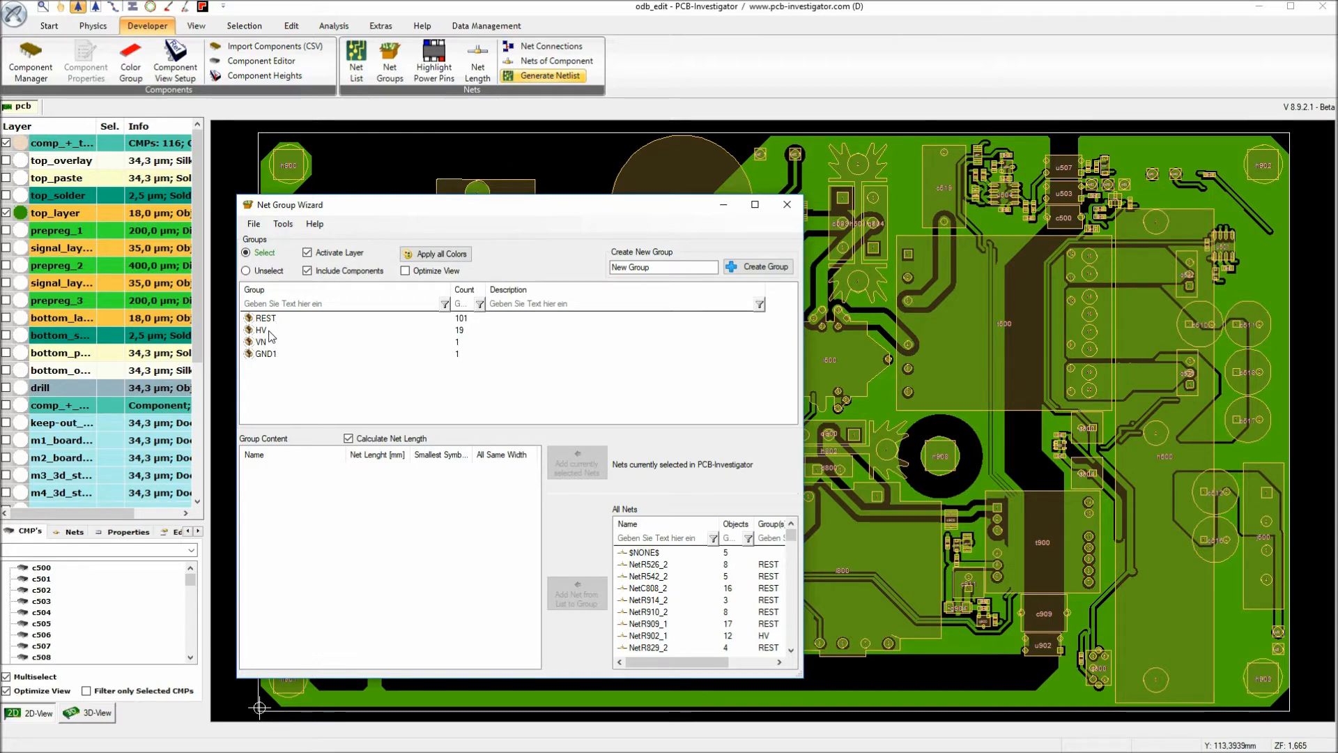
left_click(269, 331)
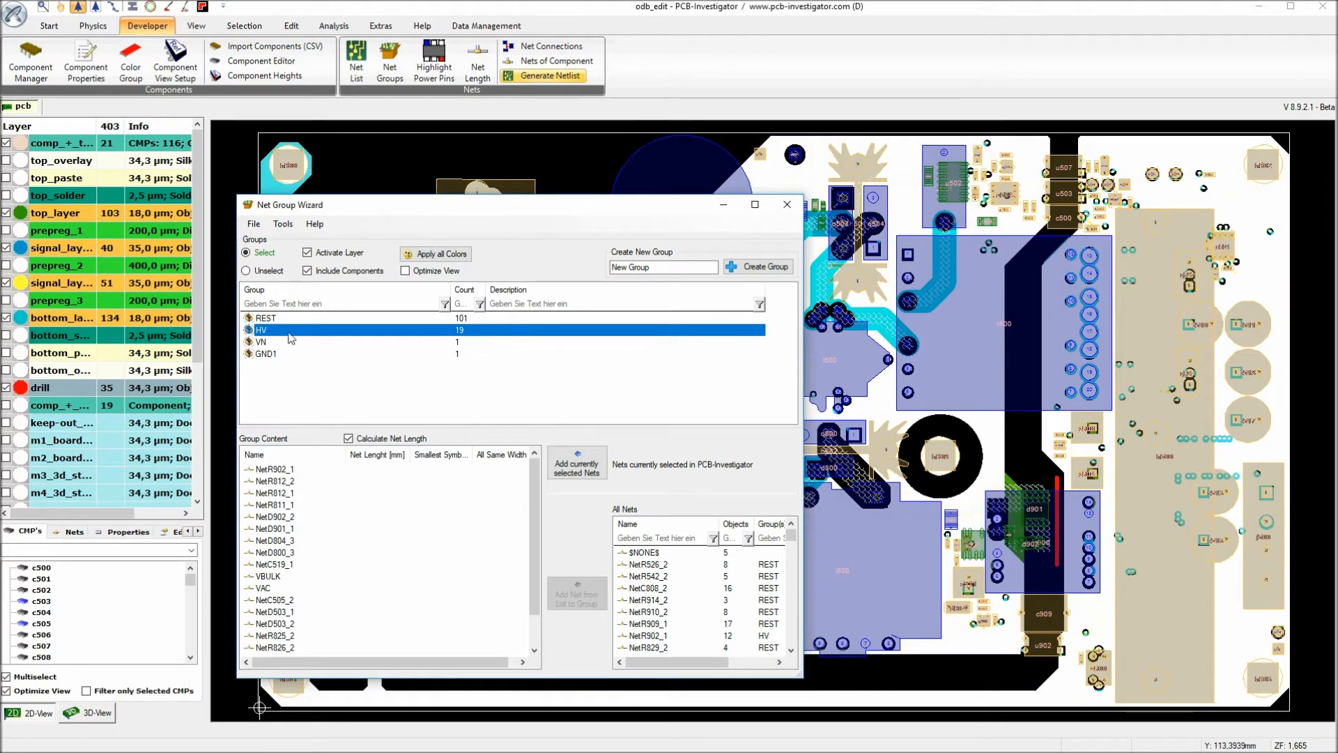
left_click_drag(454, 206, 359, 203)
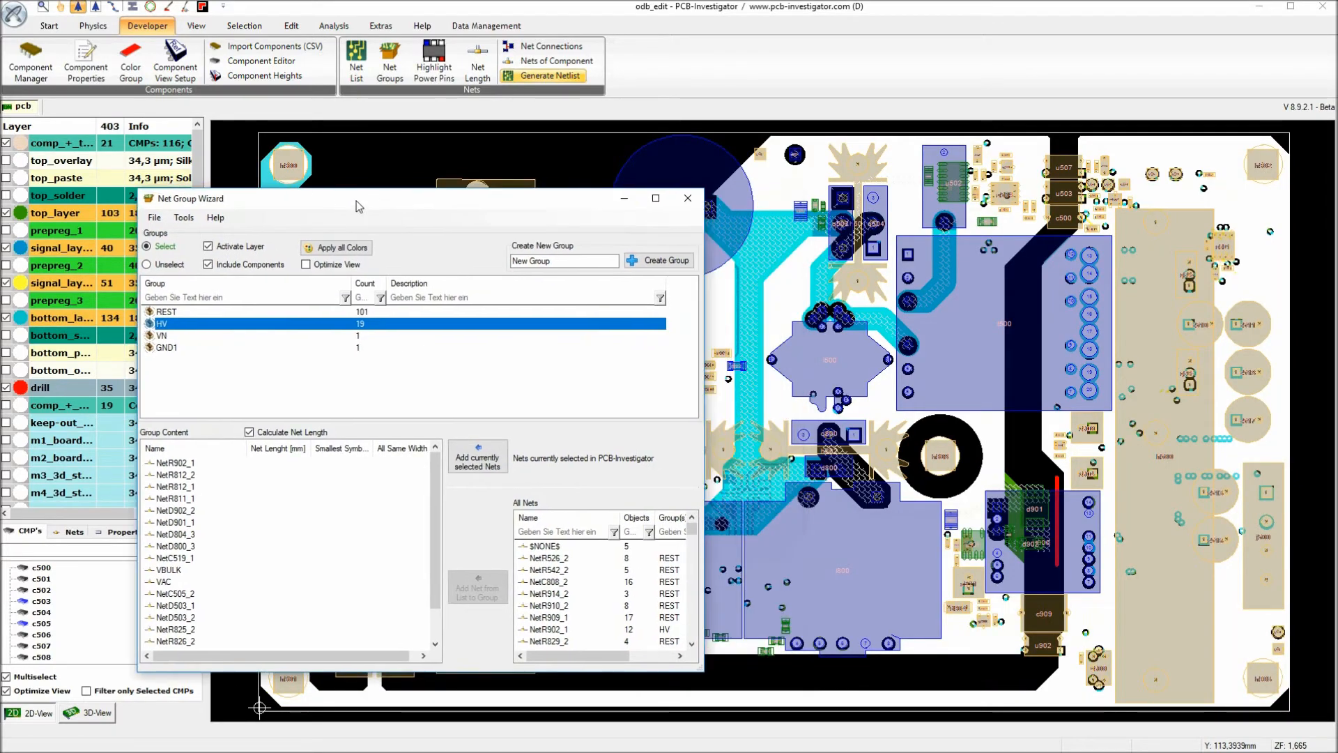
left_click(196, 341)
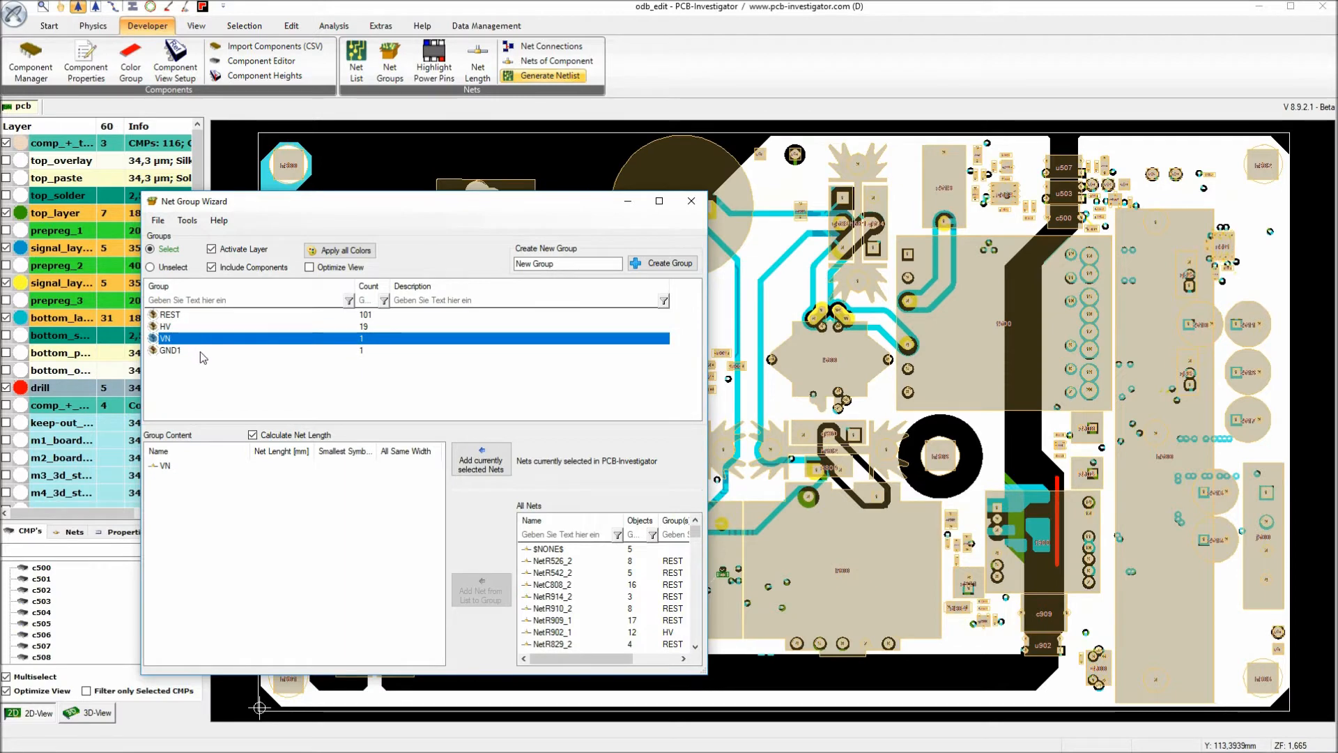
left_click(202, 352)
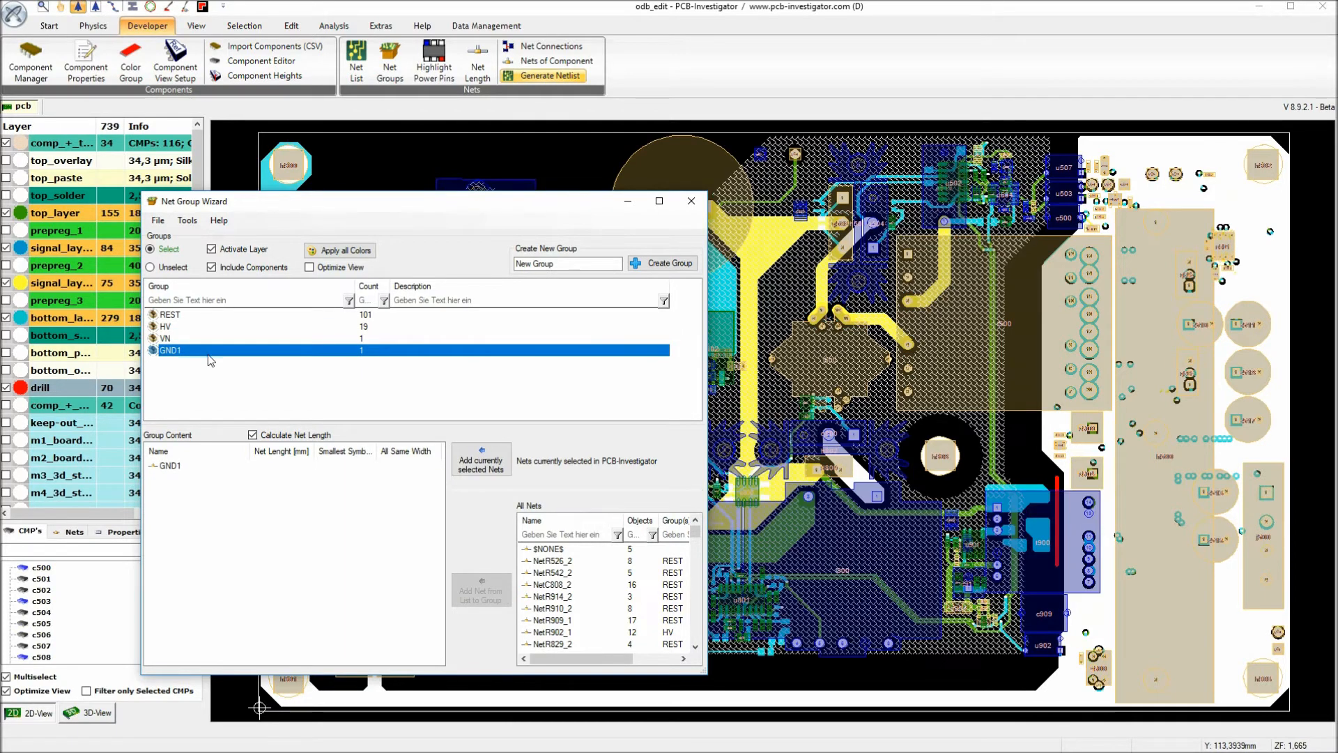
left_click(283, 384)
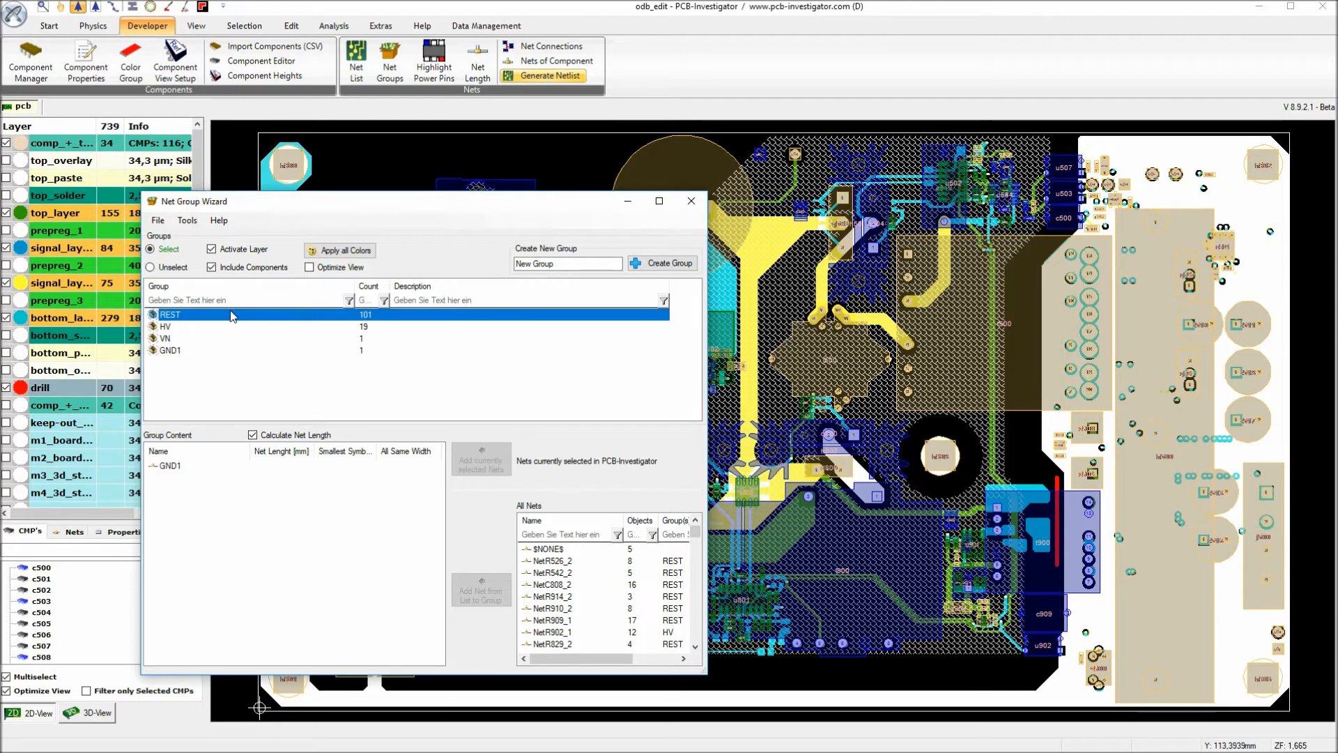
left_click(230, 312)
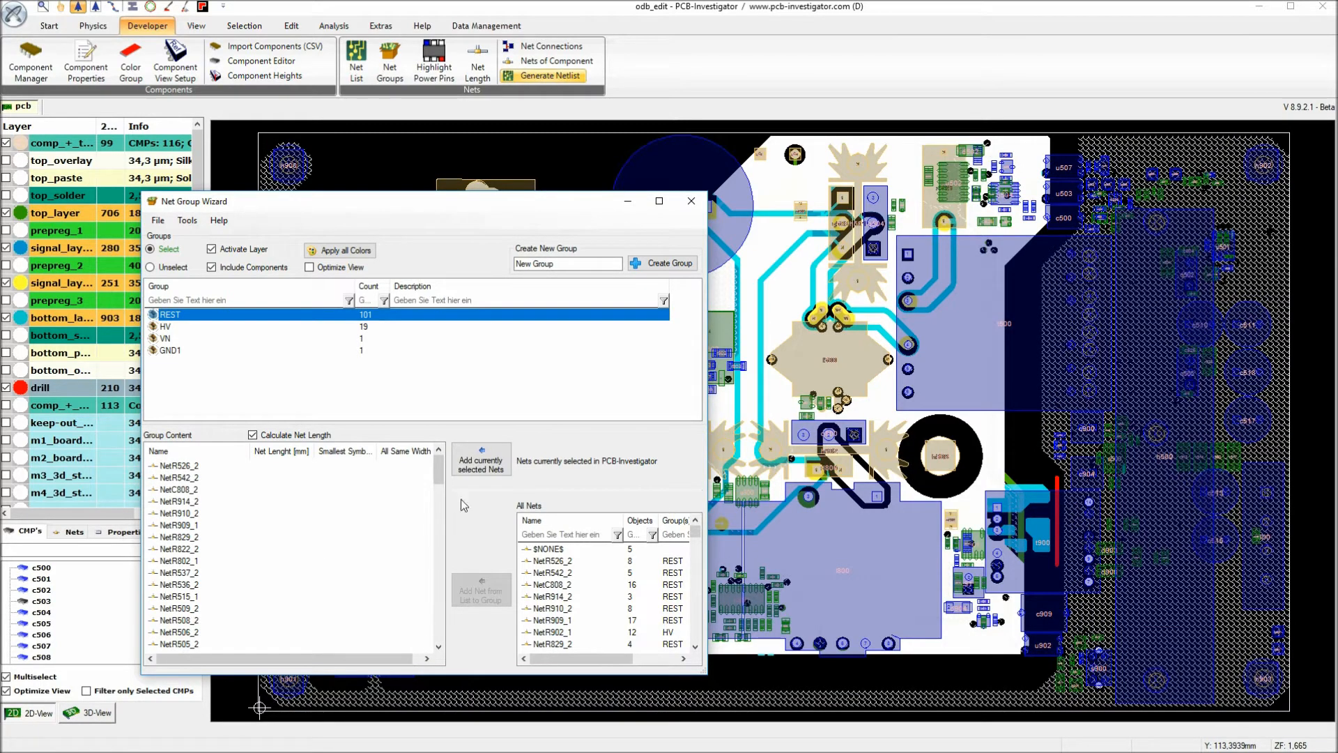
Remove the SGND net from the REST net group
left_click_drag(440, 478, 428, 595)
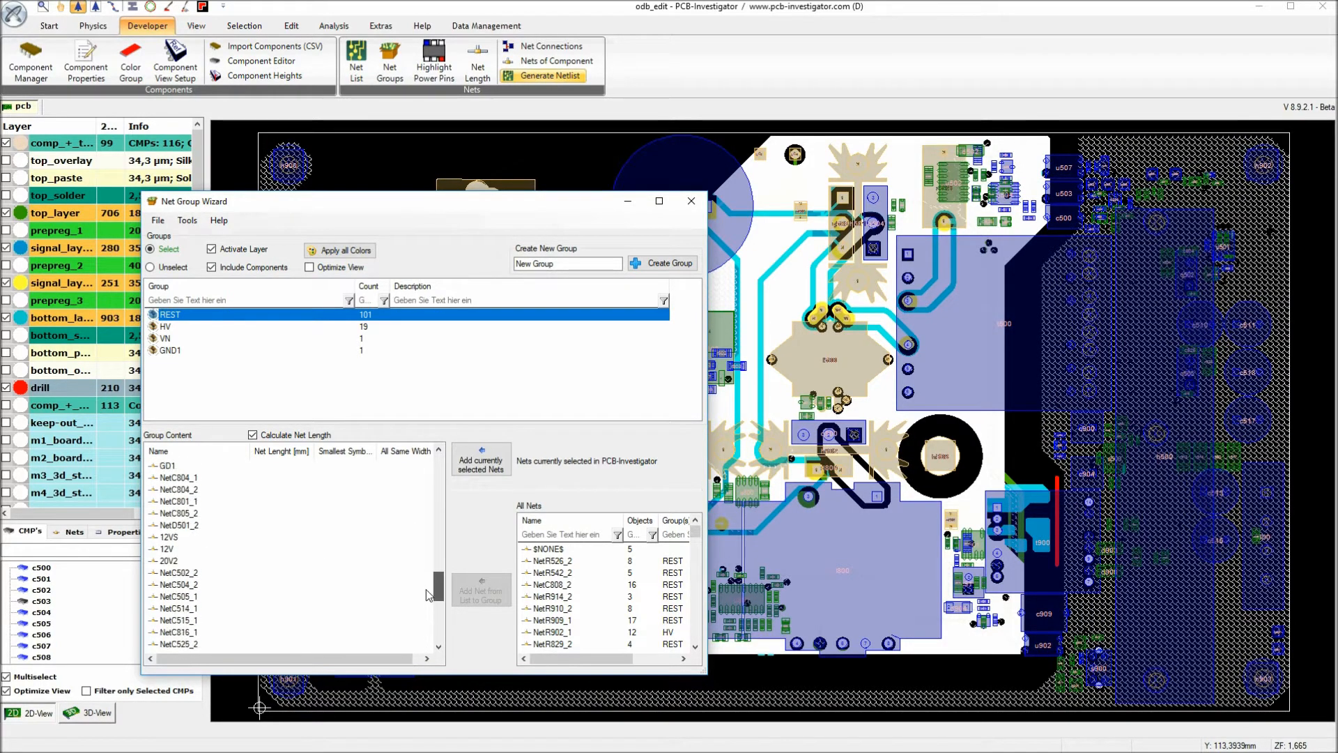
scroll(428, 595, "down", 7)
left_click(172, 598)
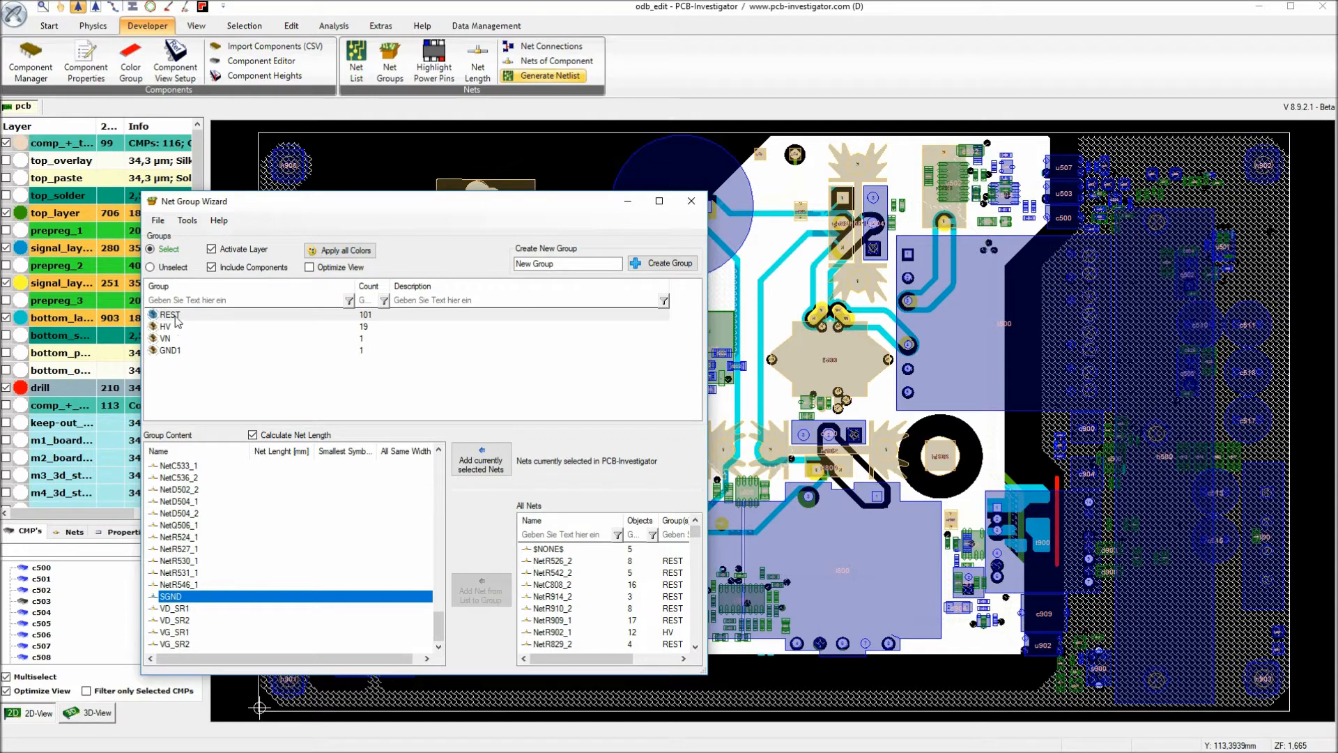
right_click(360, 605)
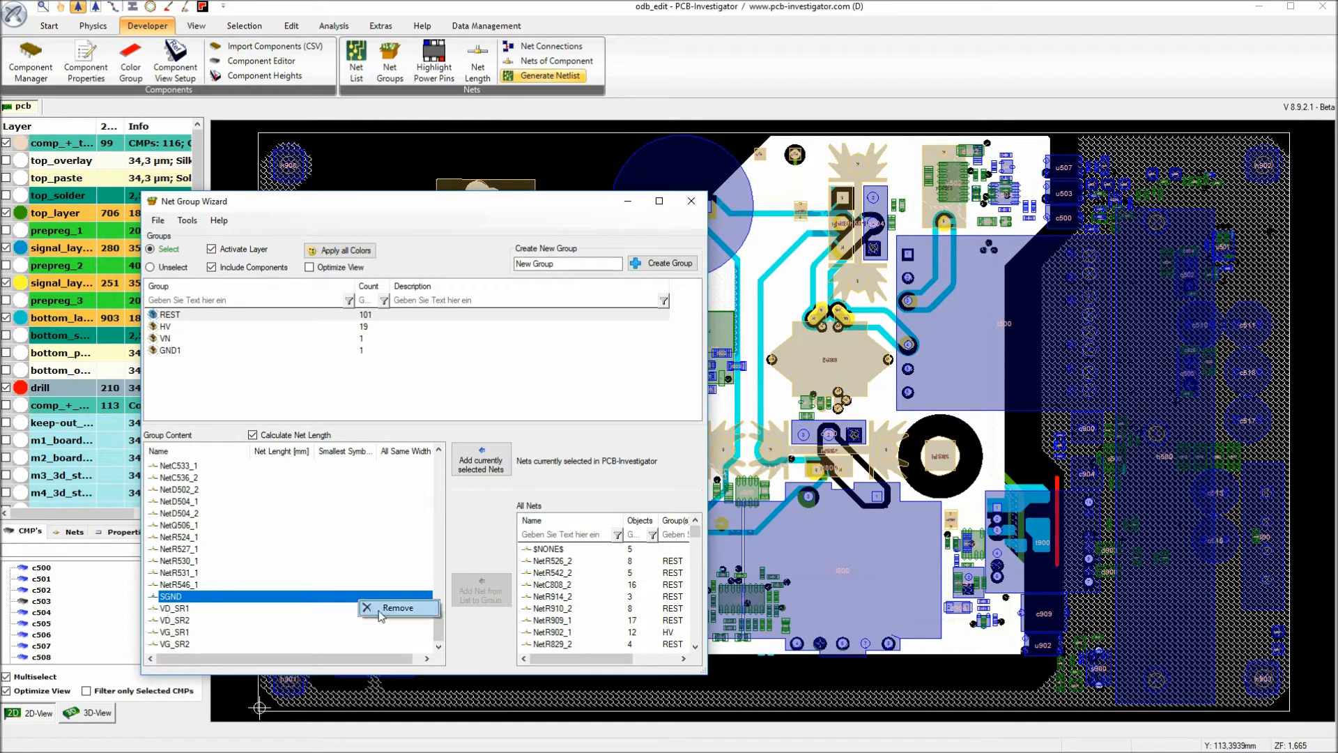
left_click(385, 612)
Create a new, empty net group named SGND
left_click_drag(578, 264, 467, 257)
type("SGND")
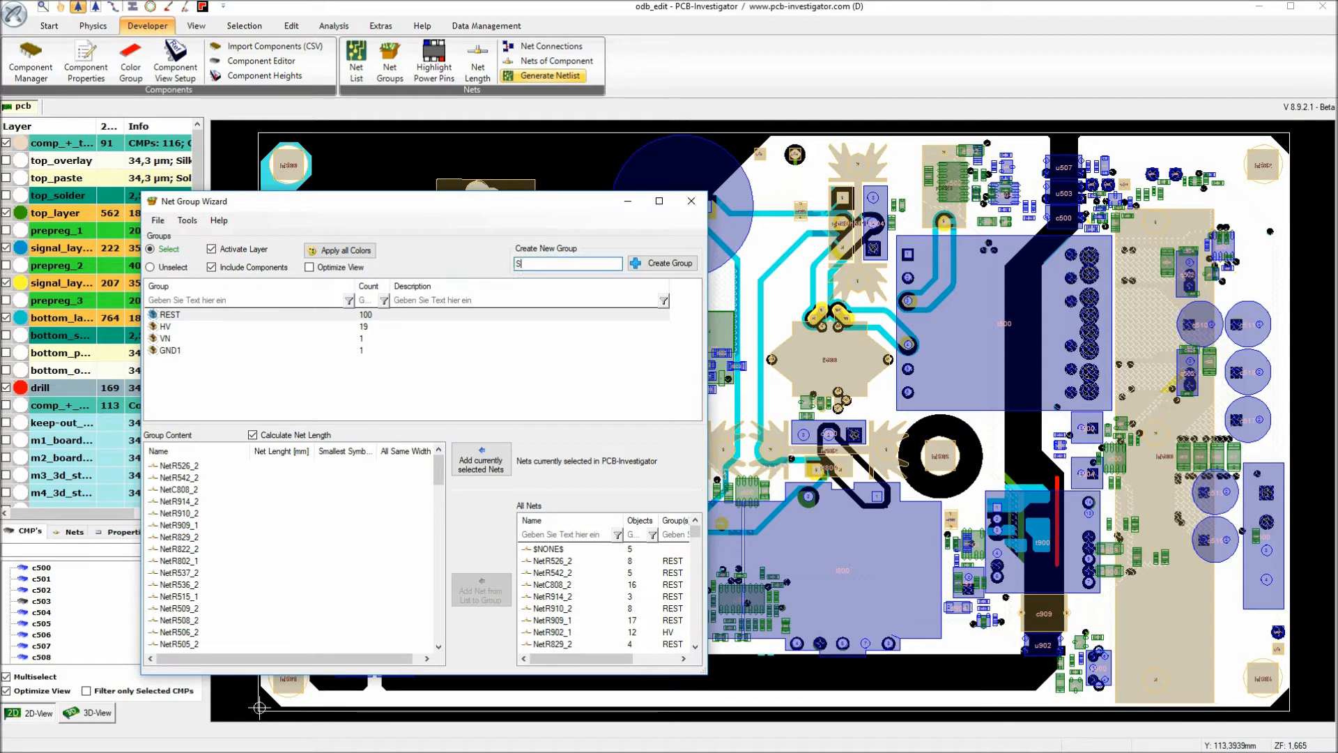
left_click(668, 264)
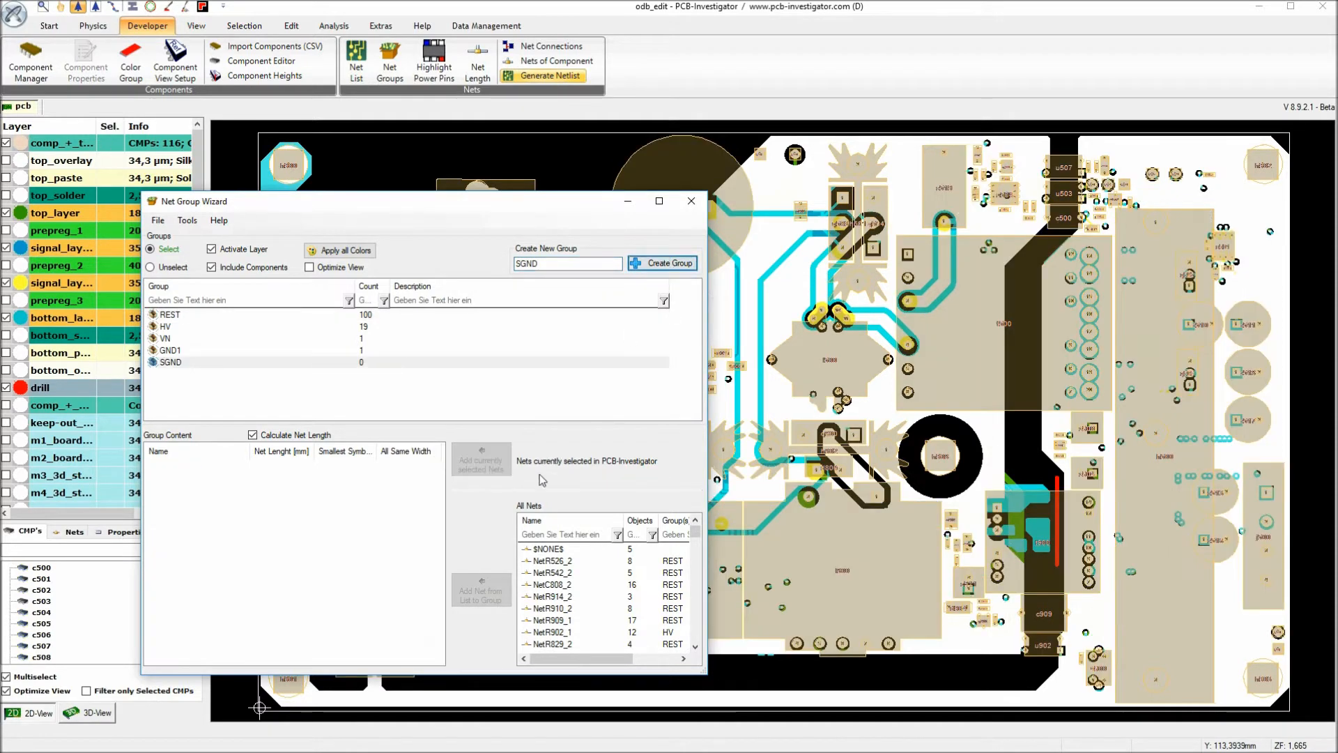
Filter all nets by "sgnd", add SGND and SGND_1 to the SGND group, and save the net groups to ODB++
left_click(577, 534)
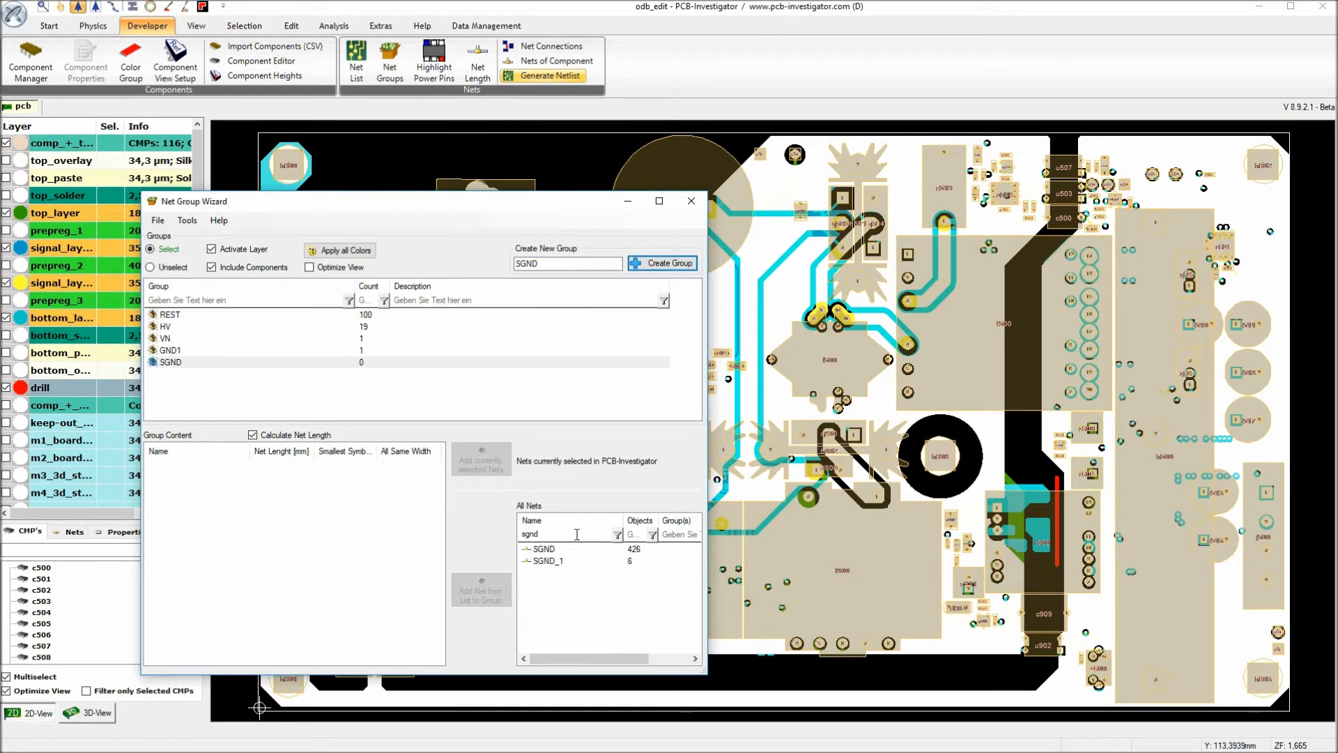
left_click_drag(572, 580, 551, 551)
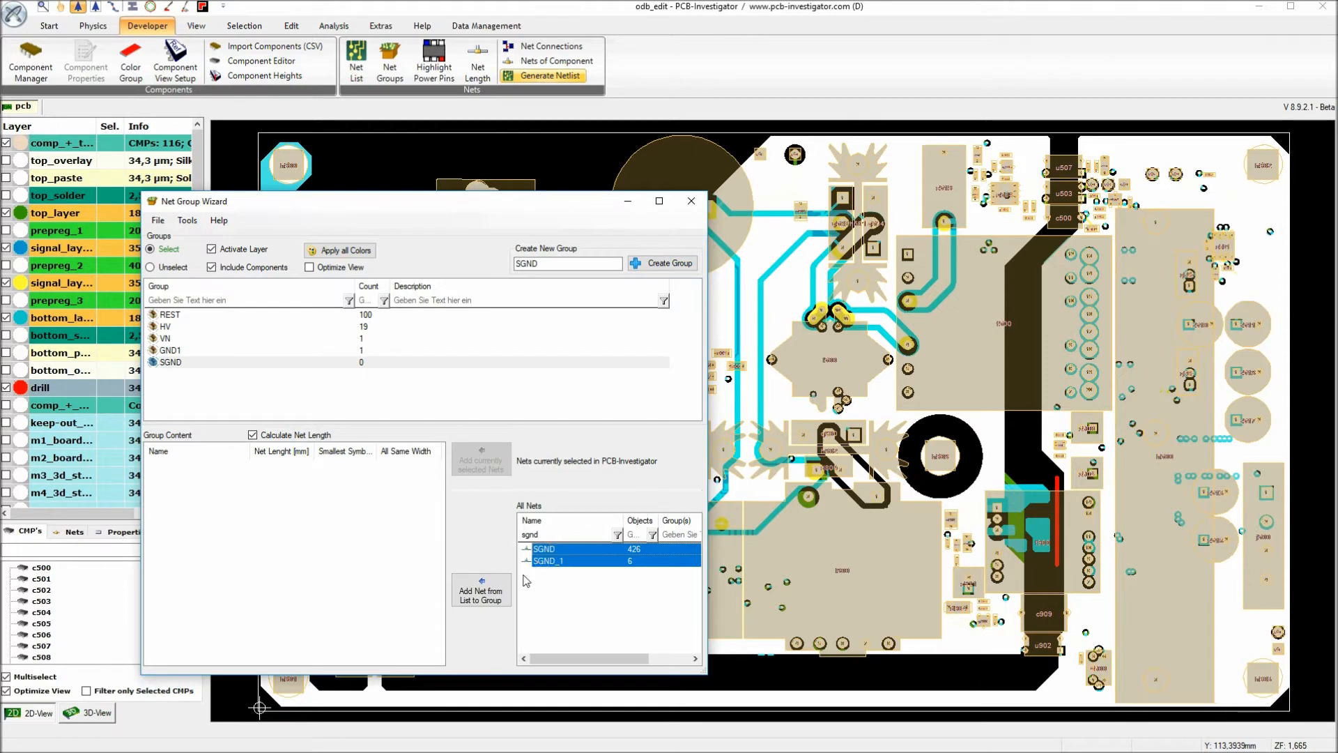
left_click(481, 593)
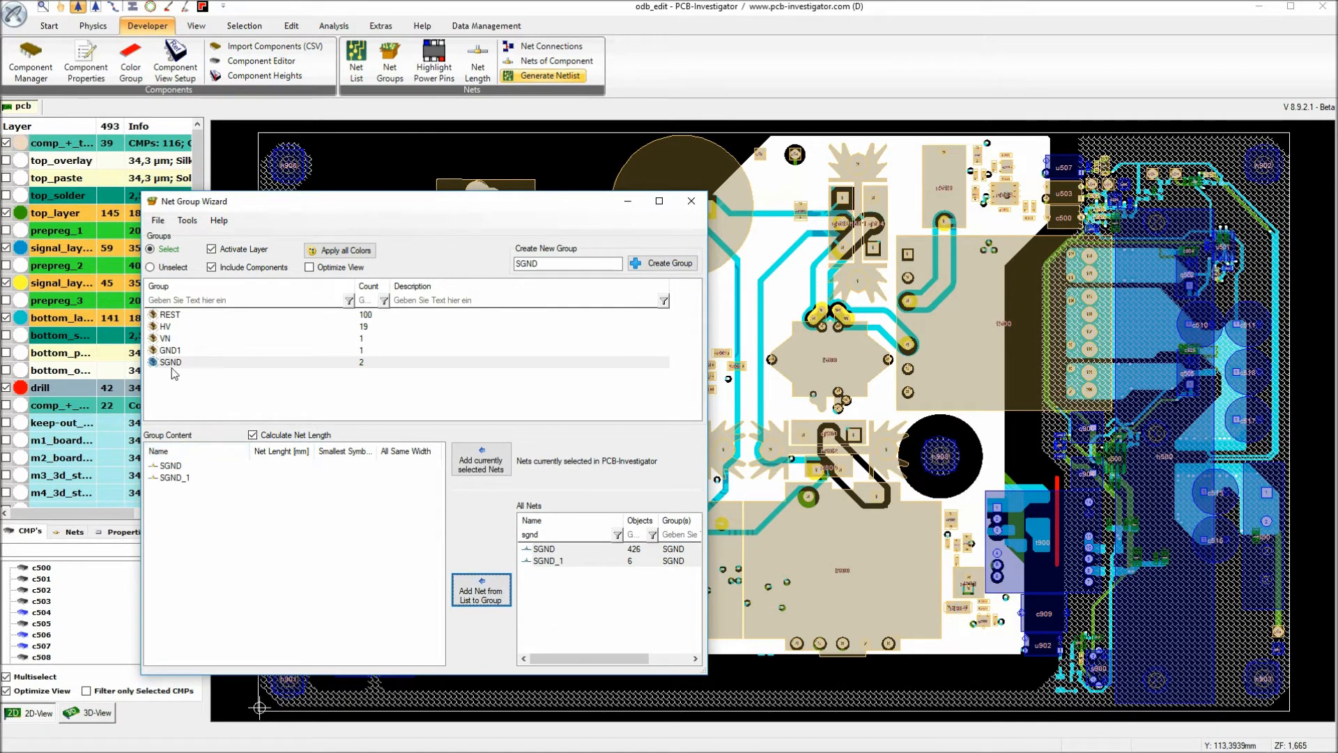
left_click(160, 221)
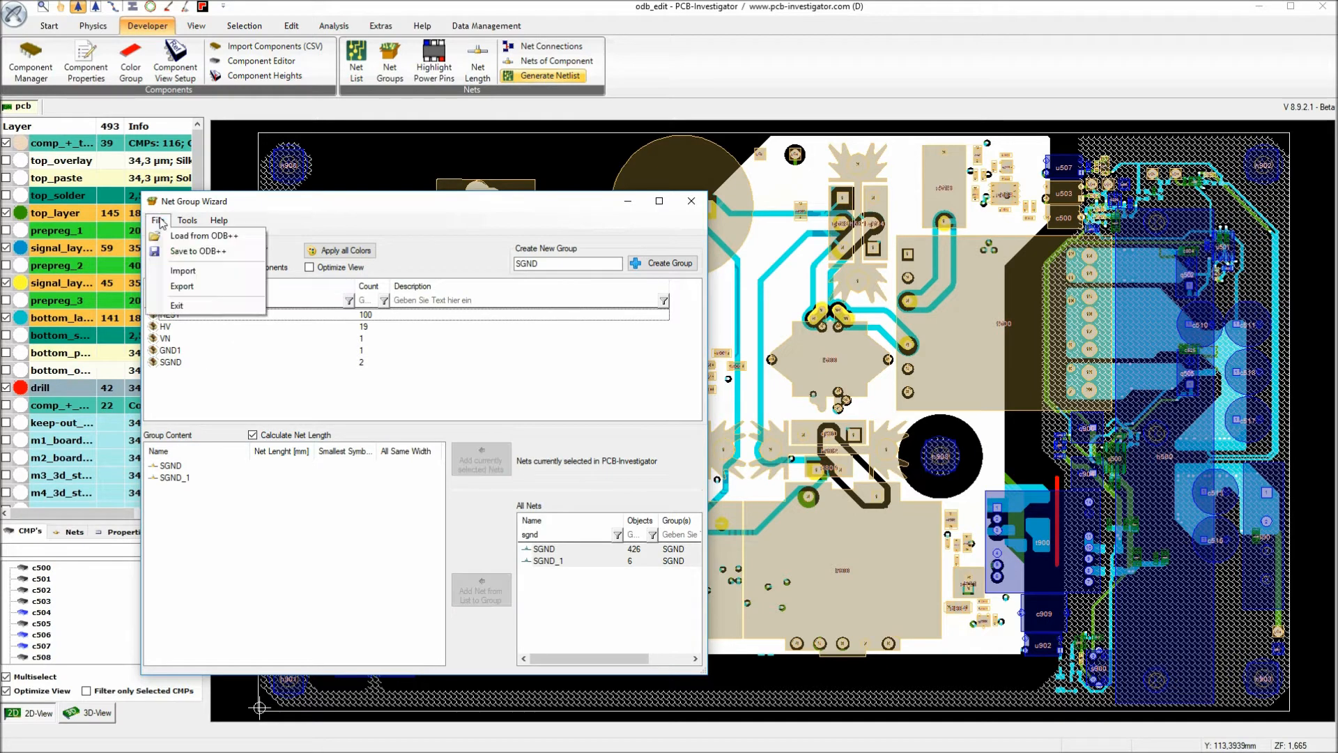
left_click(186, 253)
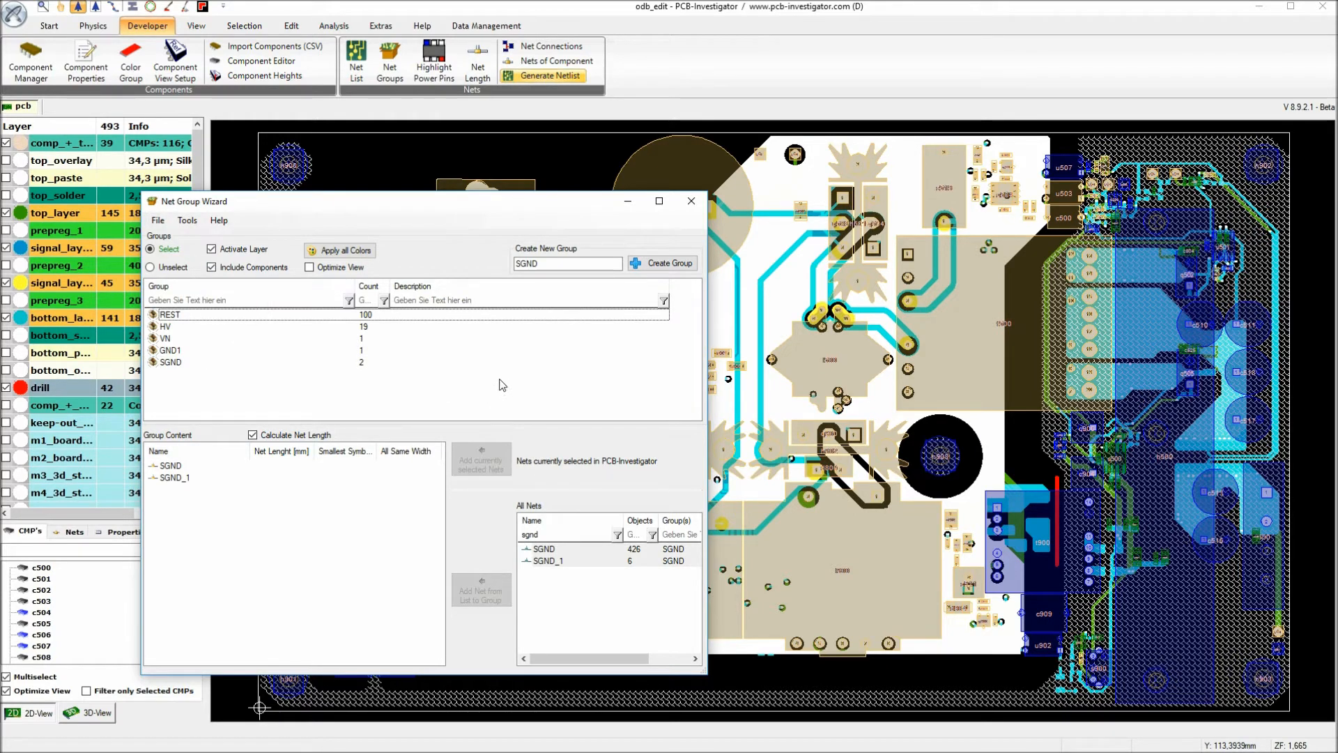
Select the HV net group and review its colour assignment and zoom options without applying any
left_click(177, 328)
right_click(177, 327)
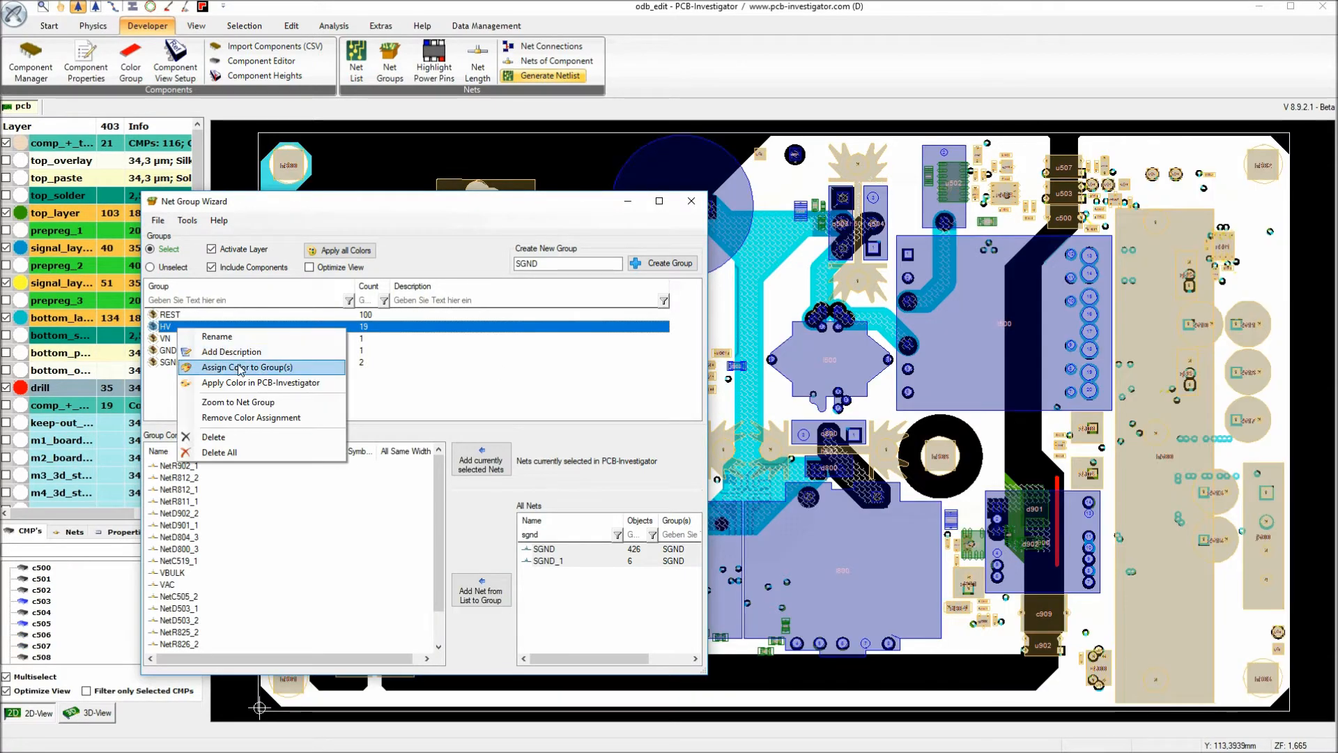
left_click(375, 336)
left_click(375, 327)
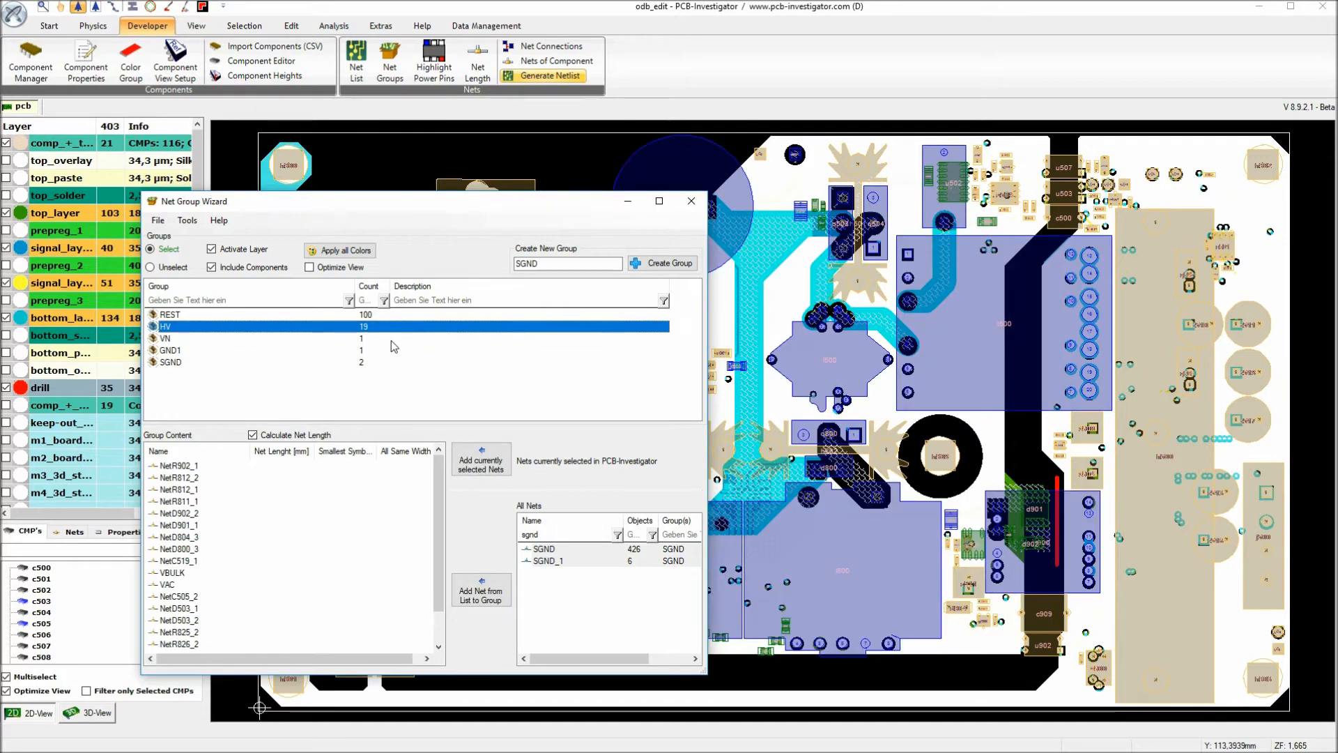
Draw only the selected objects, and display the VN, GND1, SGND and HV net groups one after another on the board
left_click(169, 10)
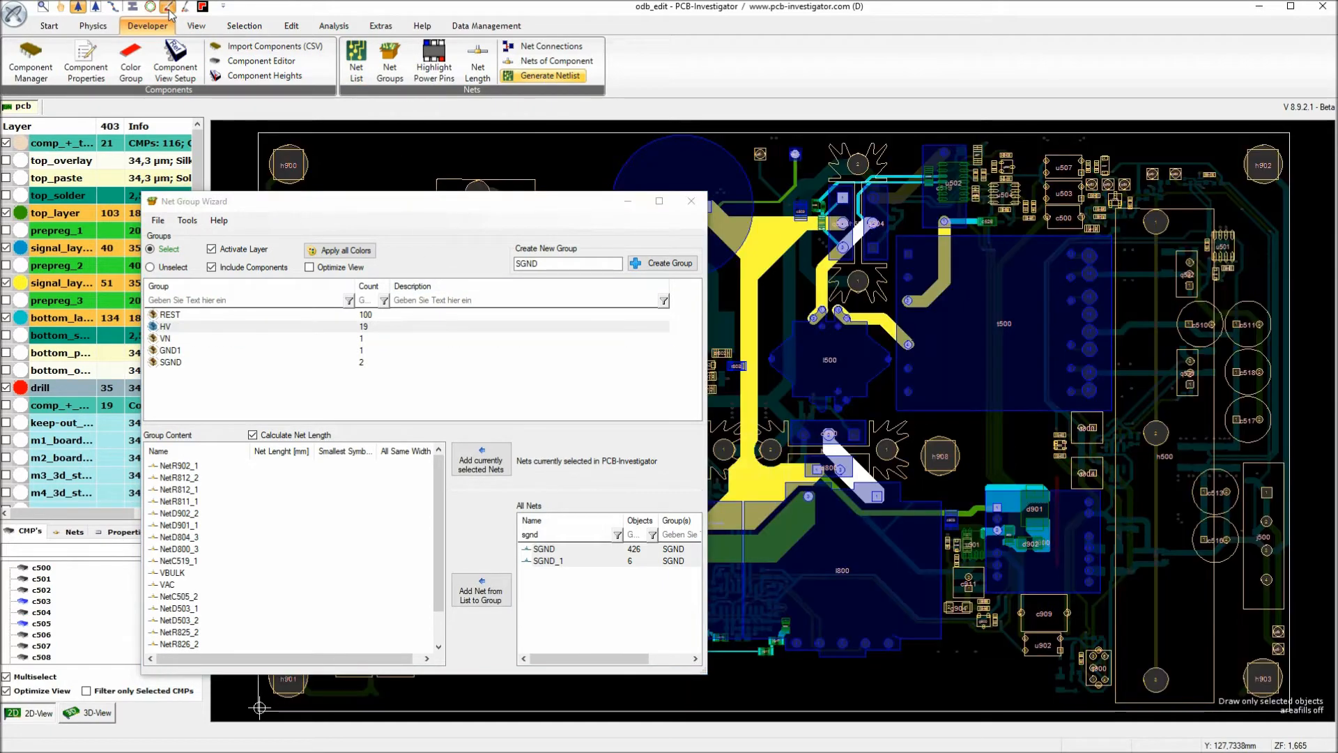
left_click_drag(329, 209, 263, 201)
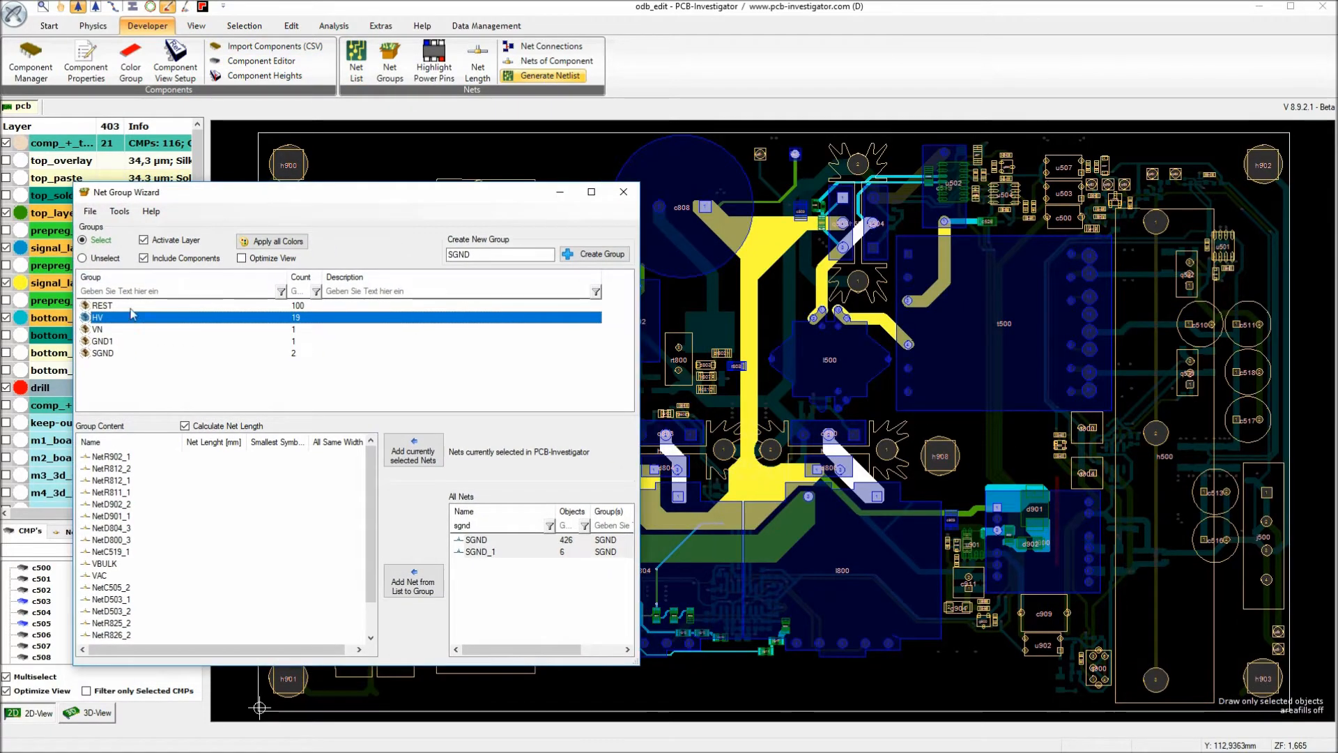
left_click(110, 330)
left_click_drag(272, 198, 1028, 209)
left_click(871, 356)
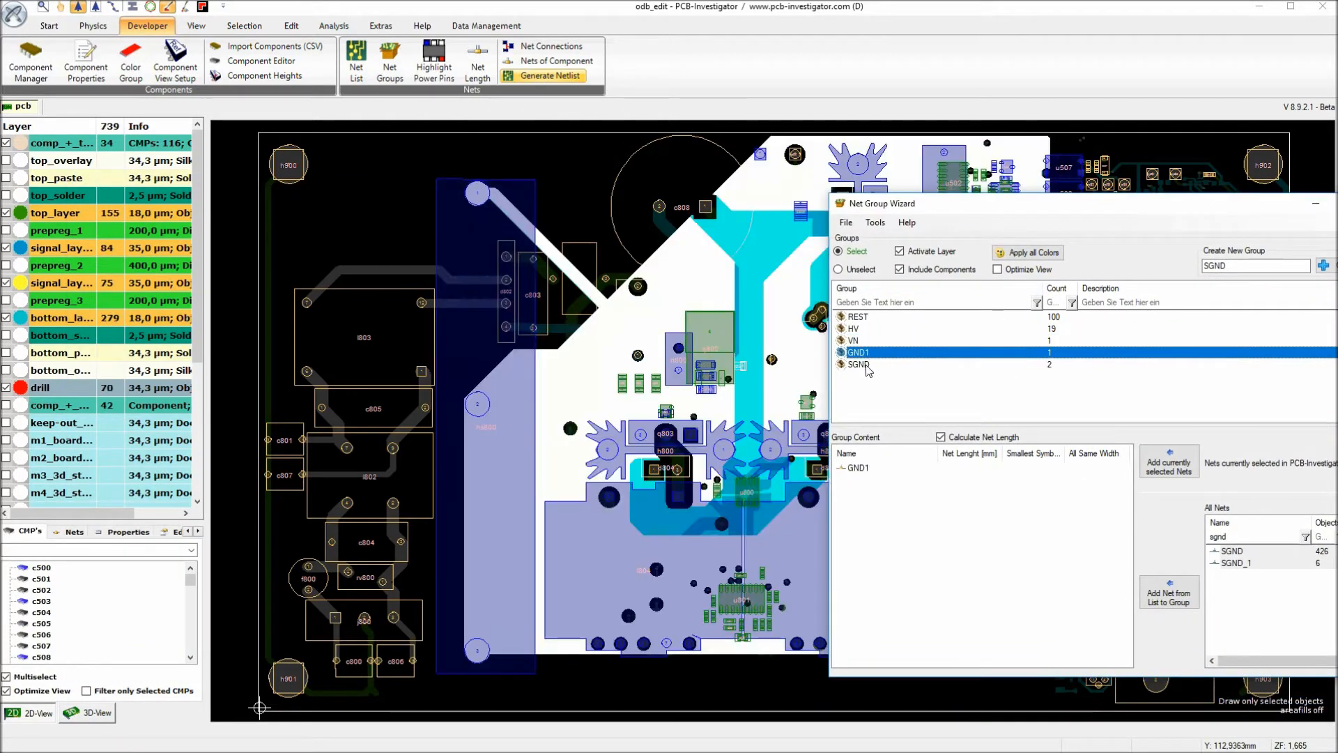
left_click(870, 362)
left_click(864, 328)
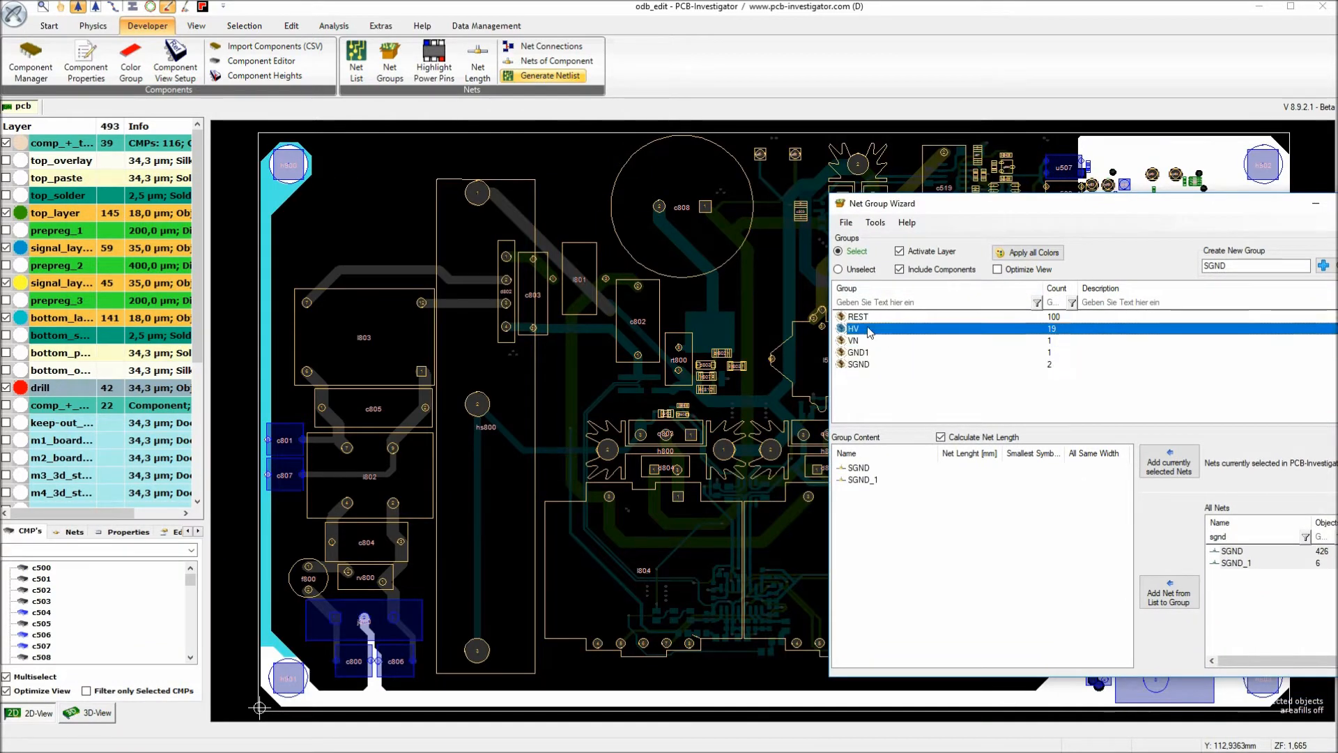
left_click_drag(1006, 210, 219, 203)
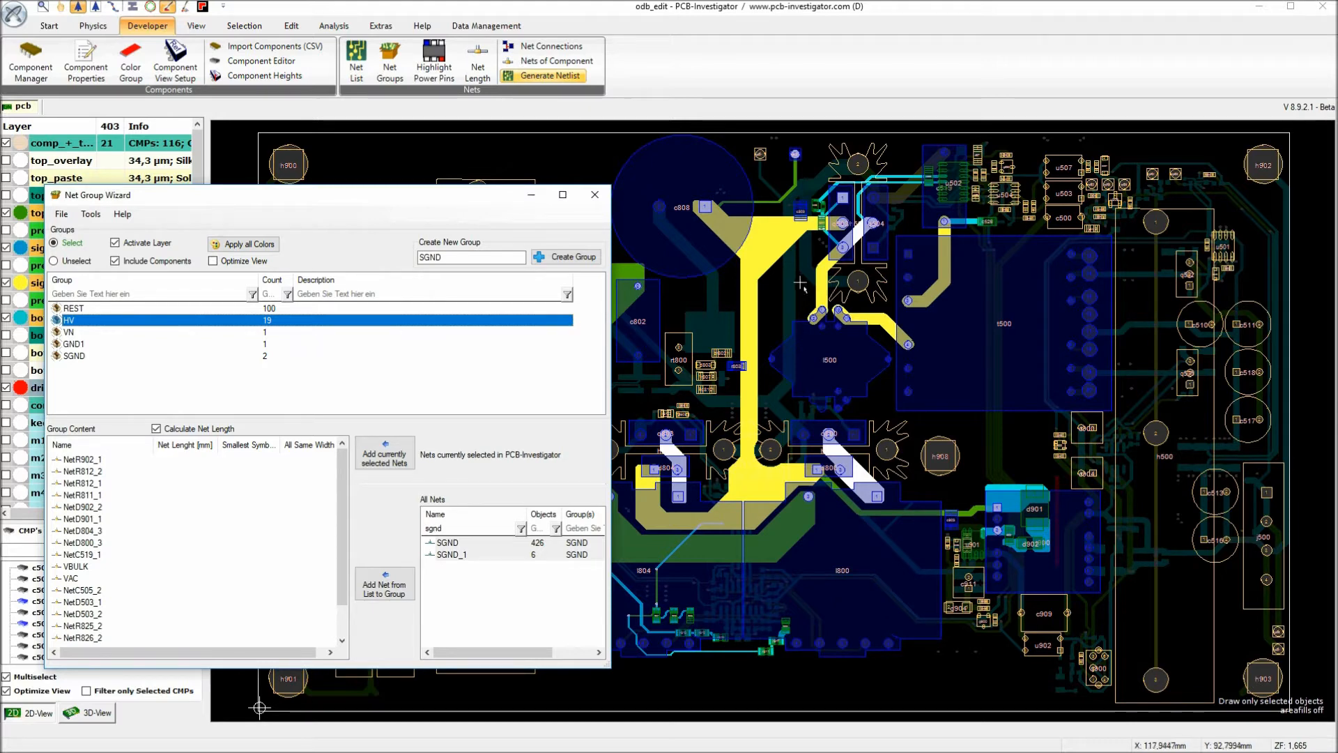
Show the selected HV net group in the 3D view, with the Net Group Wizard moved aside
left_click(88, 718)
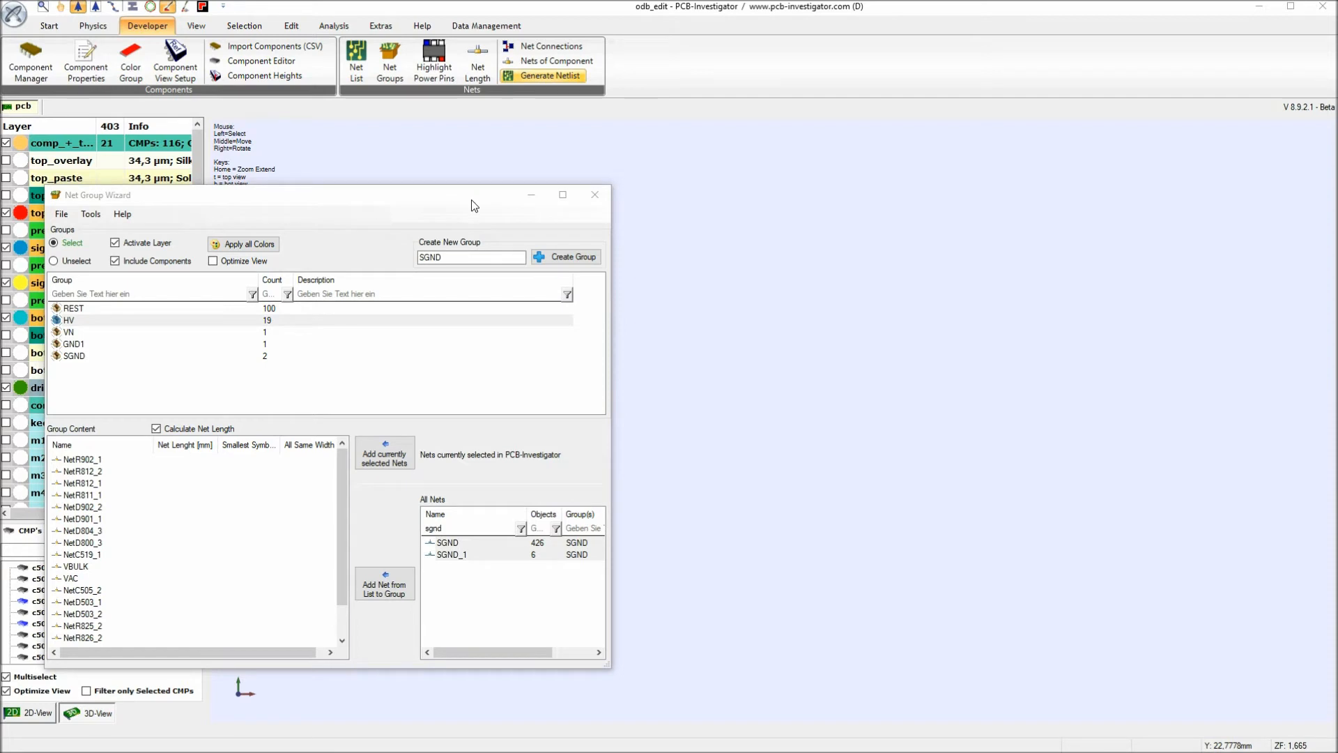
mouse_move(418, 208)
left_mouse_down()
mouse_move(329, 178)
mouse_move(348, 194)
mouse_move(418, 203)
left_mouse_up()
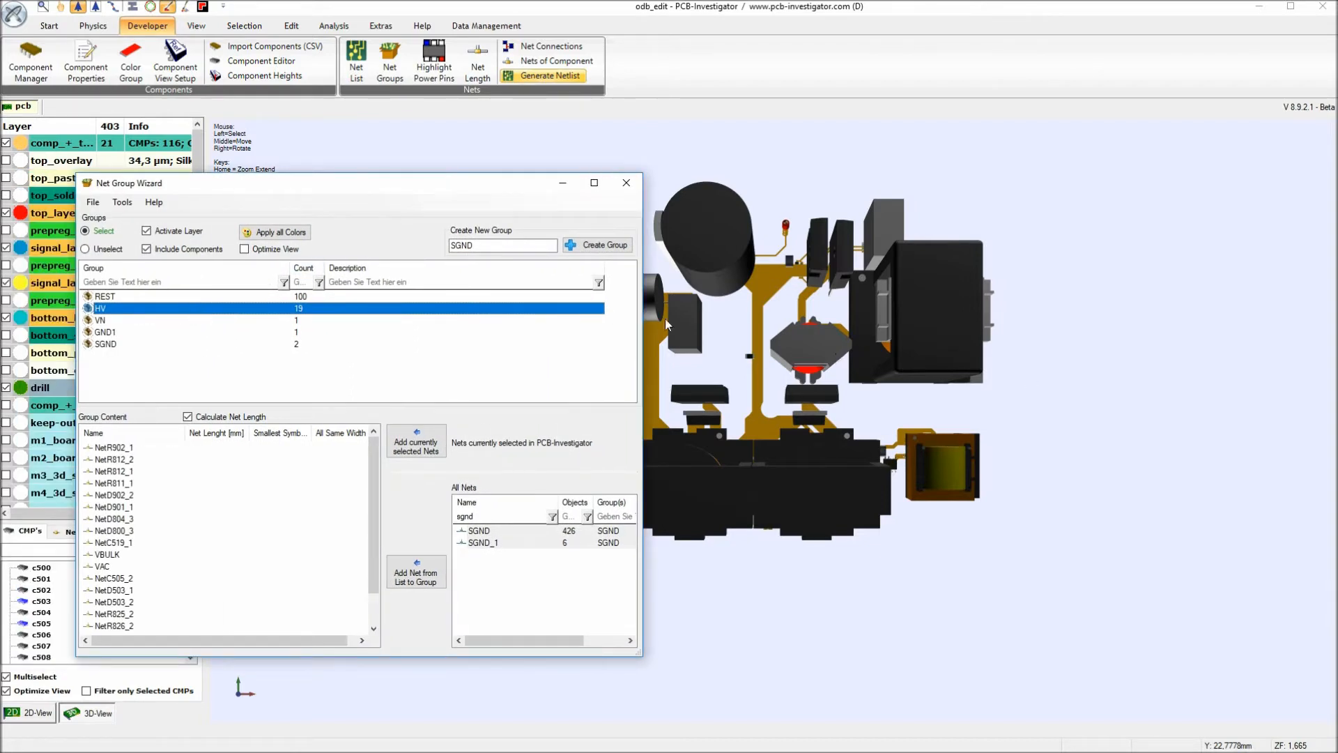
right_click(299, 316)
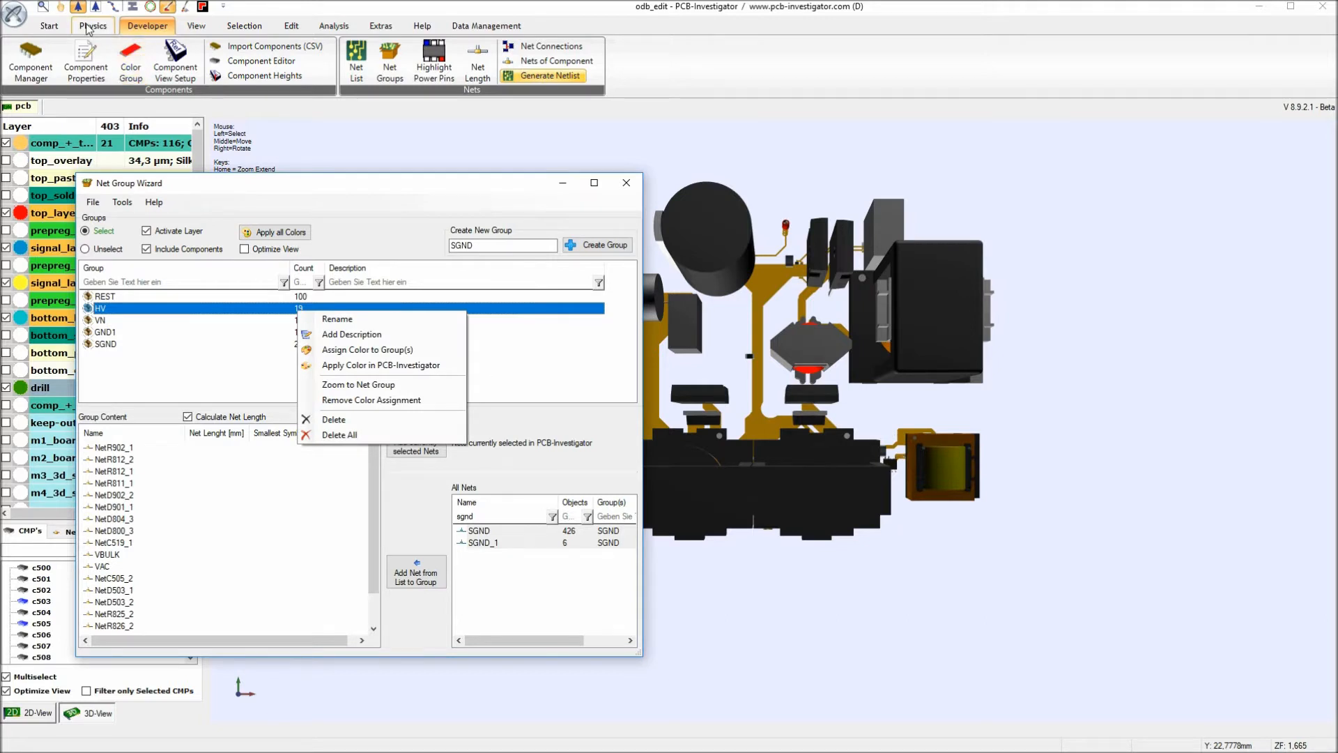
Clear the selection to show the whole board tilted in 3D, and reselect the HV net group
left_click(243, 26)
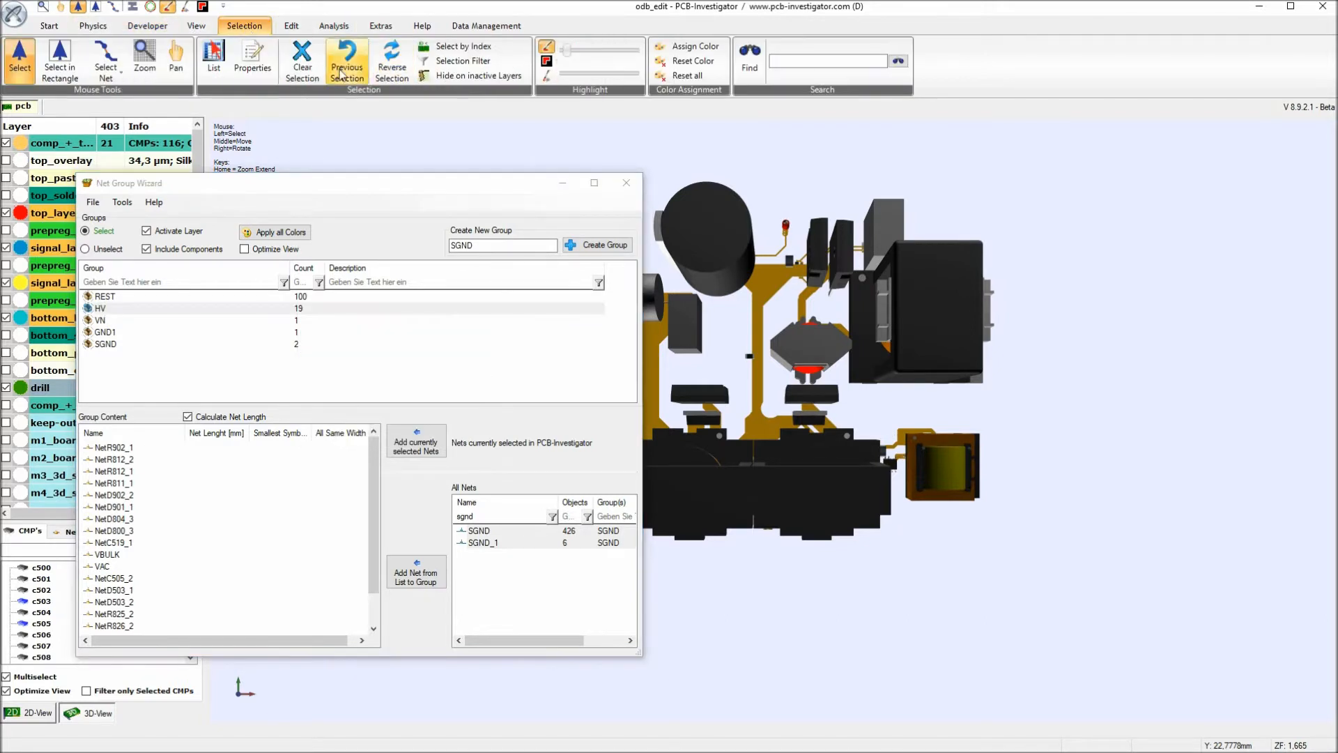
left_click(302, 64)
left_click_drag(496, 186, 330, 163)
scroll(785, 435, "up", 5)
mouse_move(793, 476)
right_mouse_down()
mouse_move(788, 331)
mouse_move(772, 390)
mouse_move(780, 440)
mouse_move(730, 428)
right_mouse_up()
left_click_drag(152, 161, 221, 180)
left_click_drag(106, 182, 125, 184)
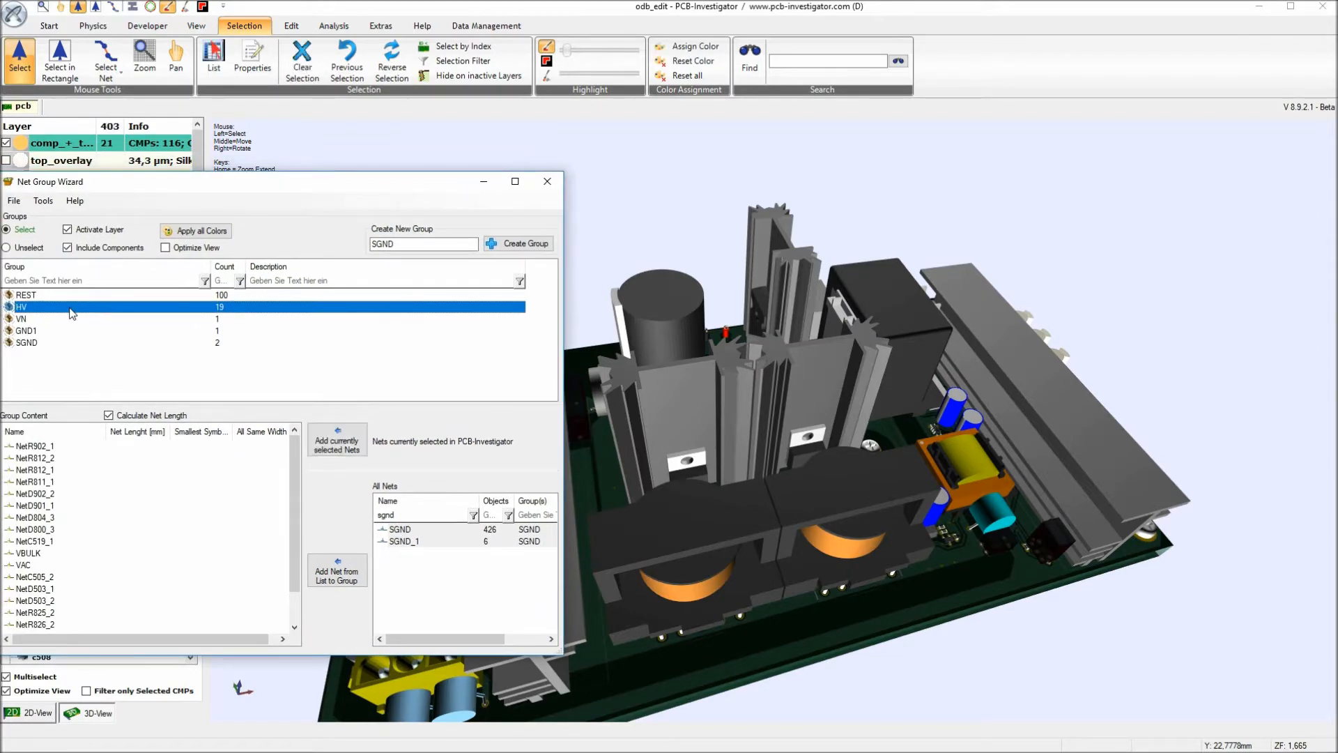
Examine the HV group's traces, vias and components in 3D from above, below and close up
scroll(768, 488, "up", 7)
middle_click_drag(768, 487, 900, 383)
scroll(911, 432, "down", 5)
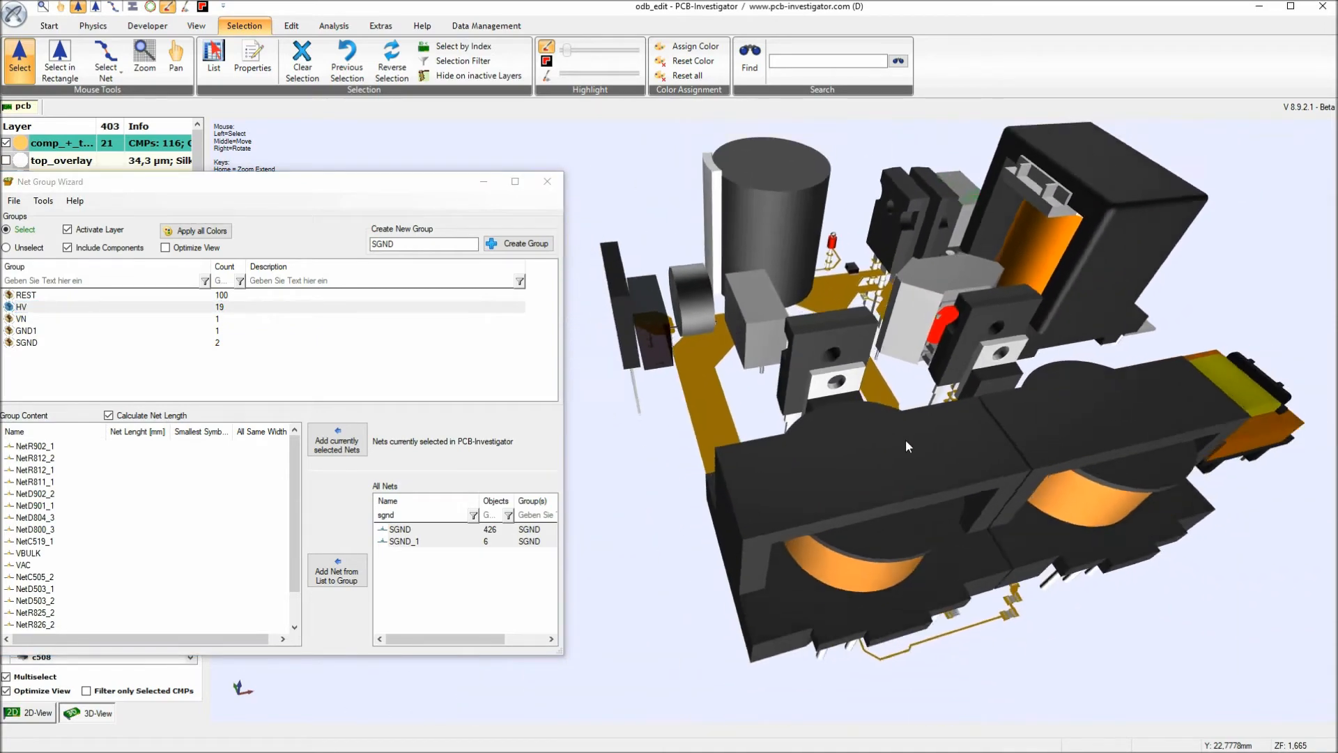
right_click_drag(896, 419, 899, 313)
scroll(900, 313, "up", 8)
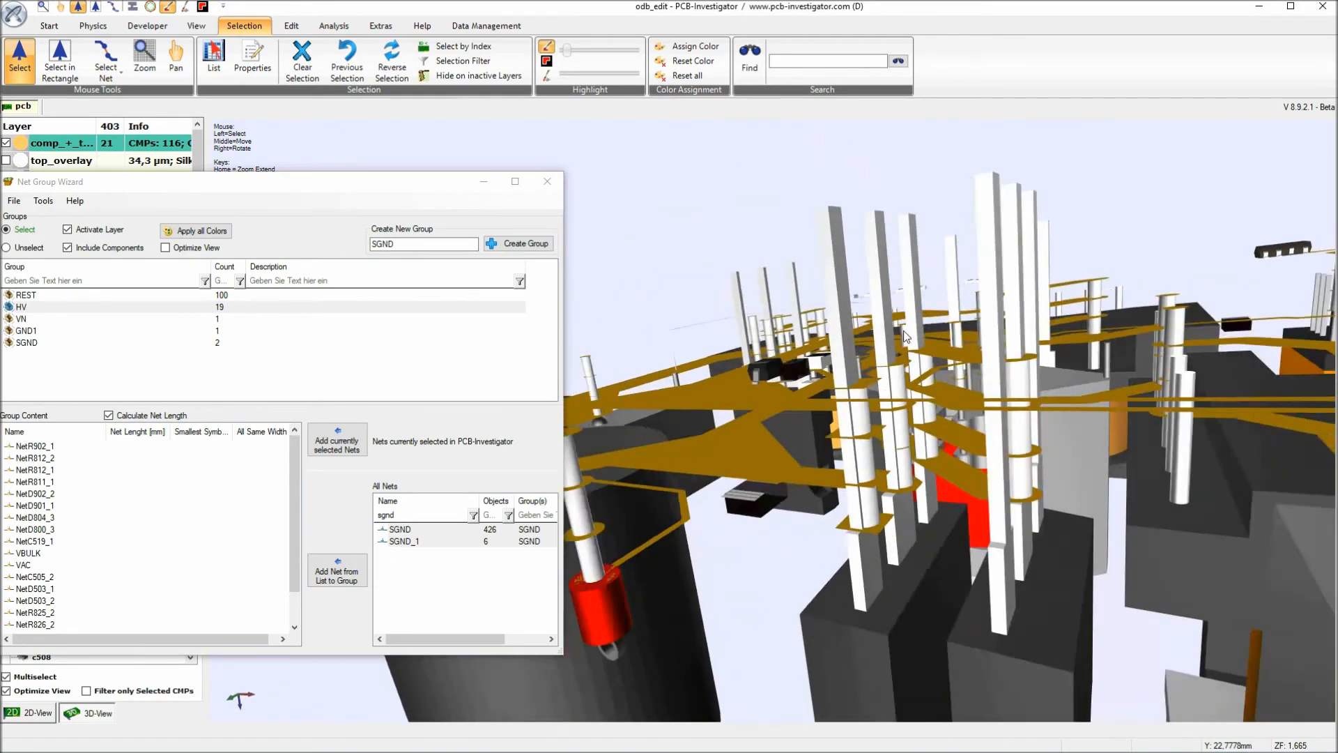
scroll(904, 336, "down", 10)
right_click_drag(876, 331, 829, 409)
scroll(836, 408, "up", 5)
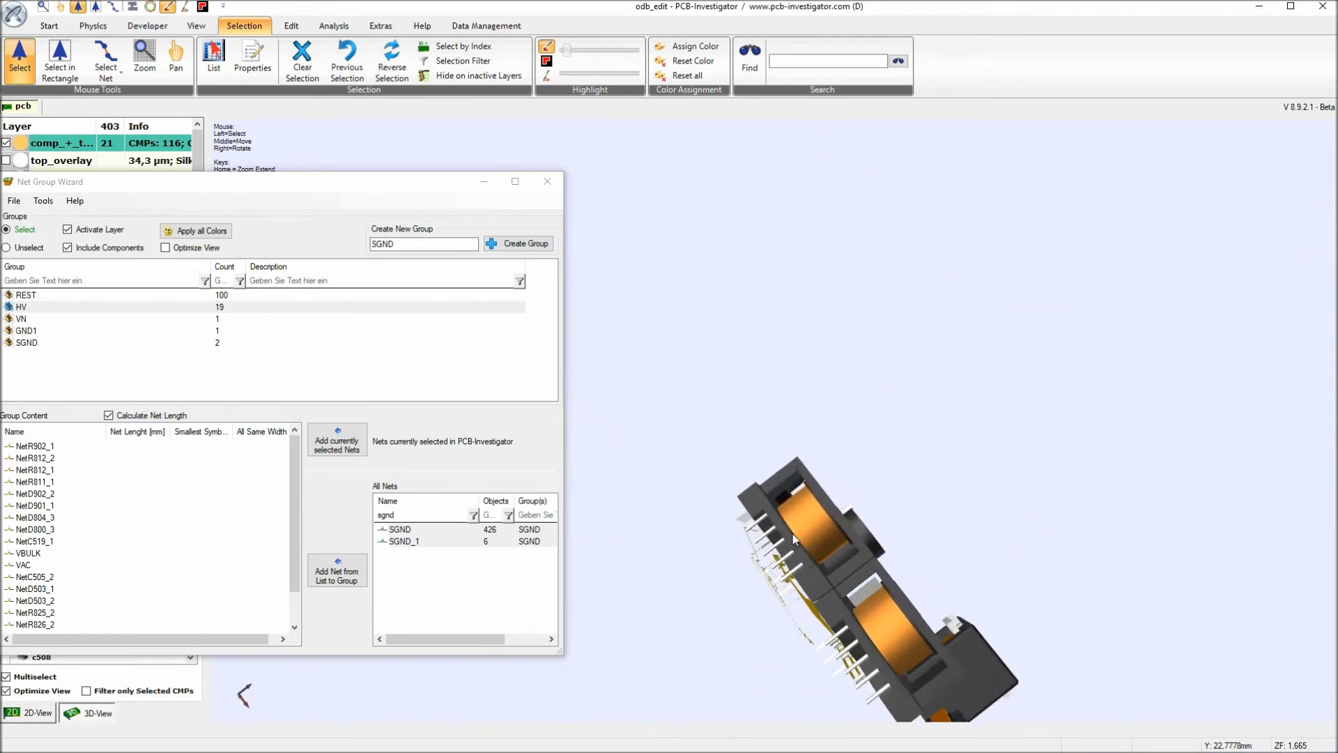
scroll(844, 403, "up", 6)
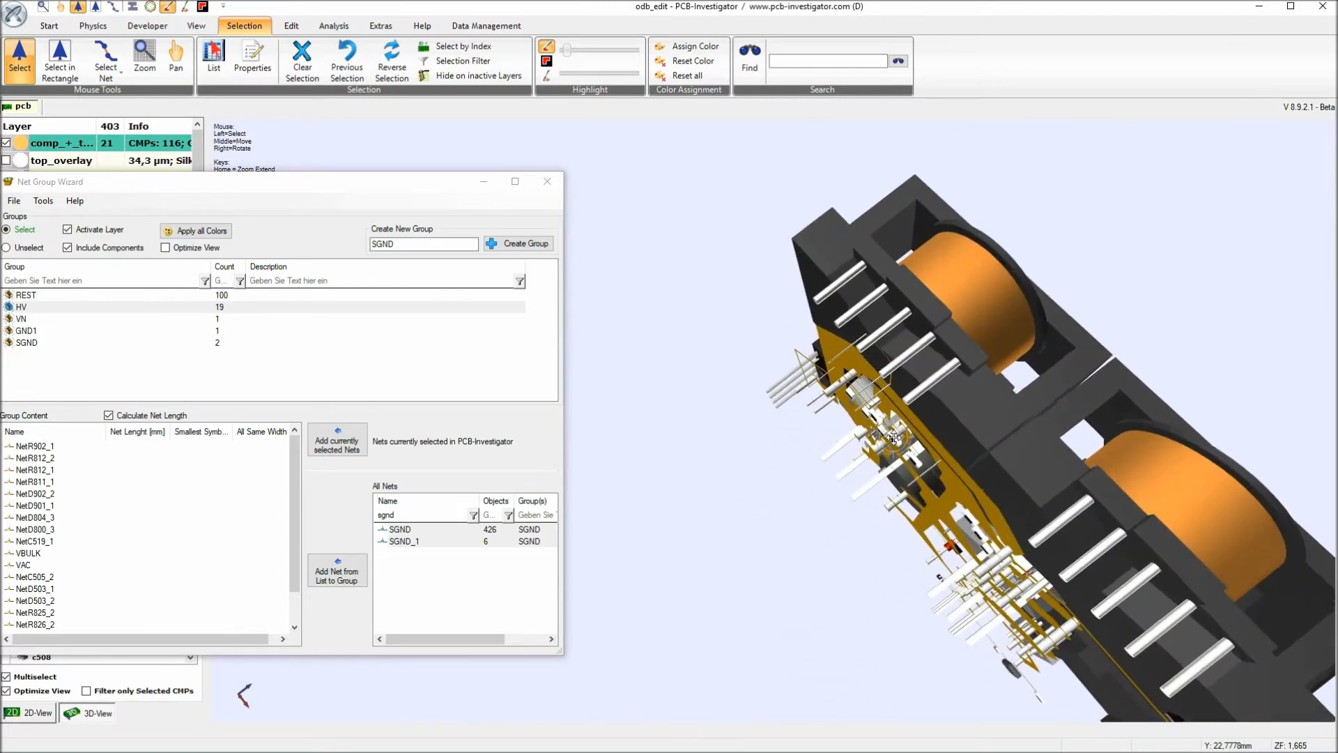
scroll(851, 399, "up", 8)
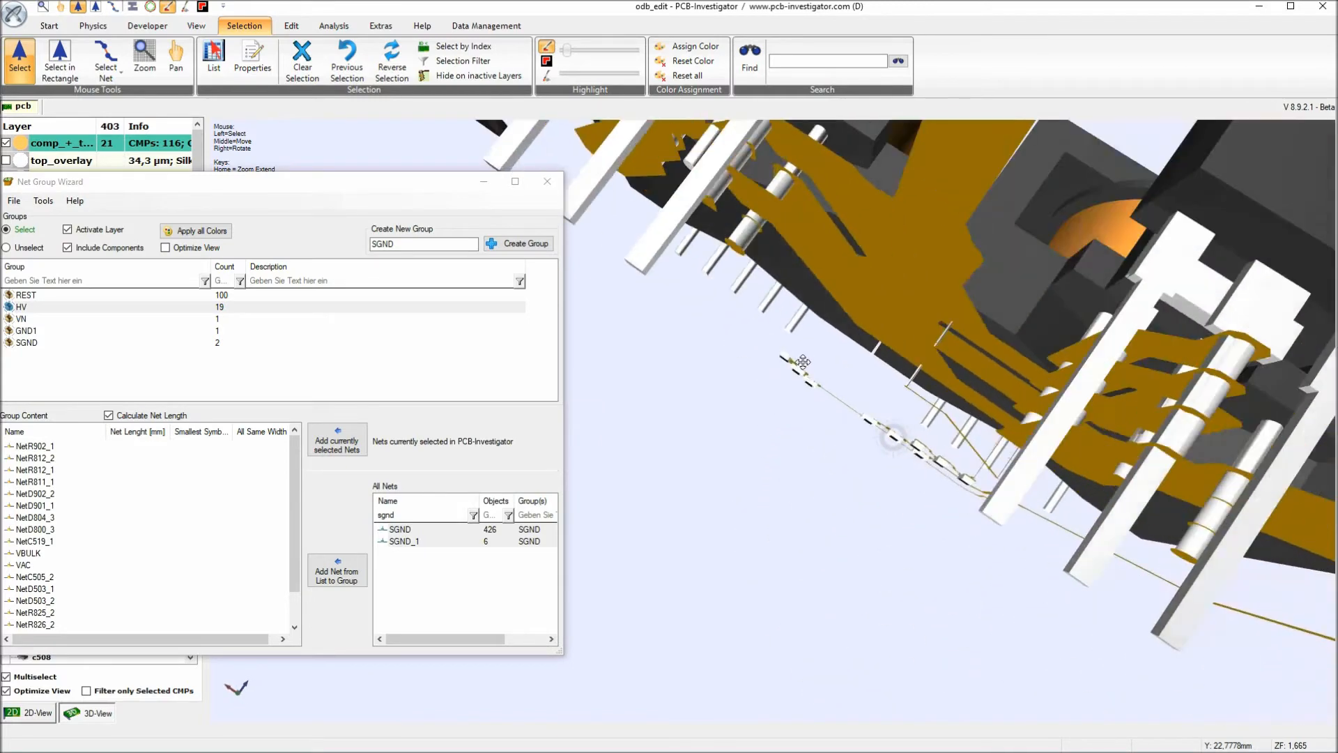
scroll(781, 363, "up", 8)
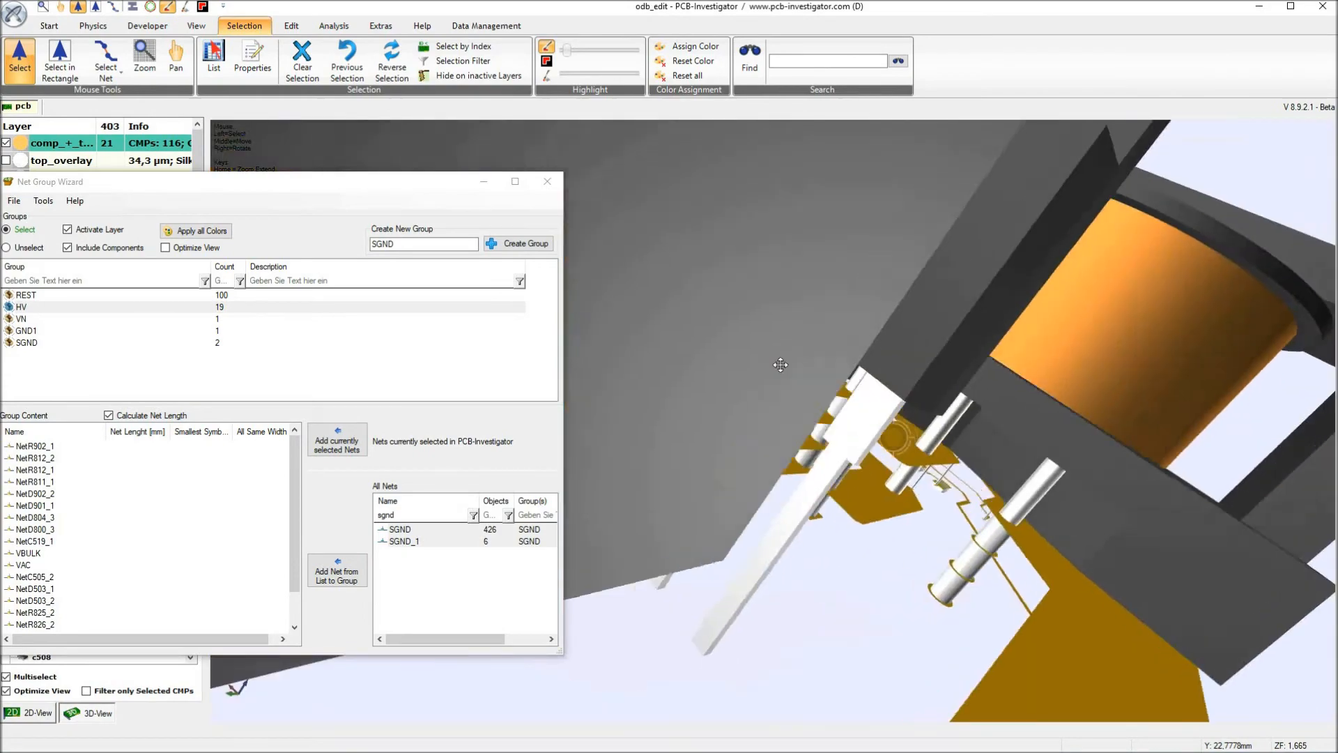
scroll(798, 370, "down", 8)
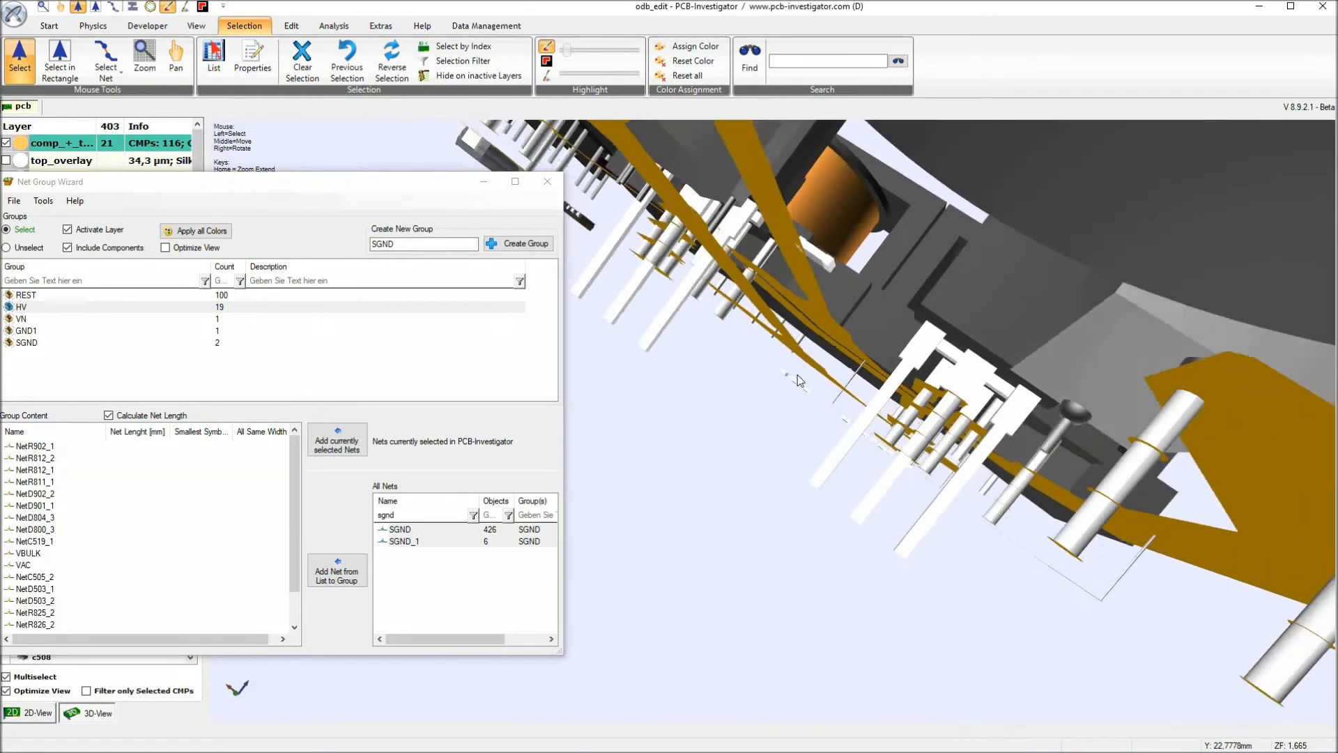
right_click_drag(797, 376, 743, 412)
scroll(743, 411, "down", 7)
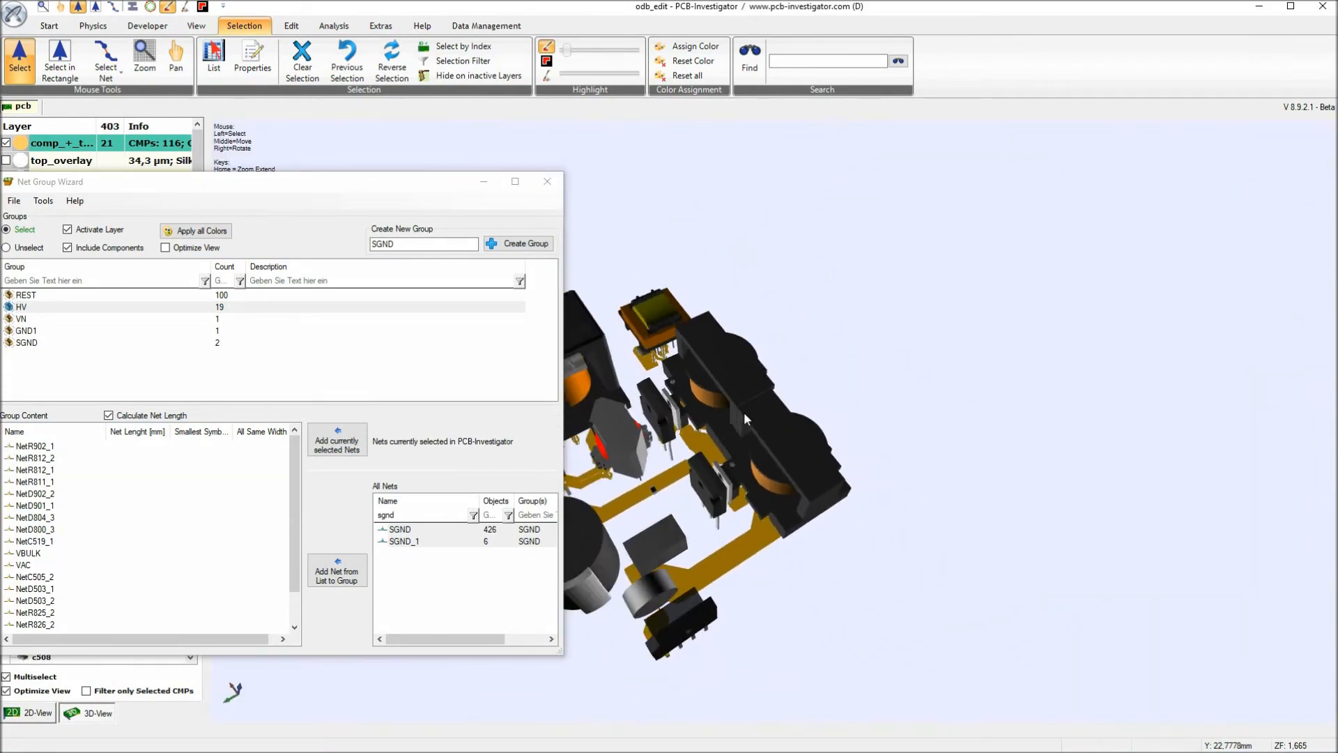
middle_click_drag(819, 396, 863, 400)
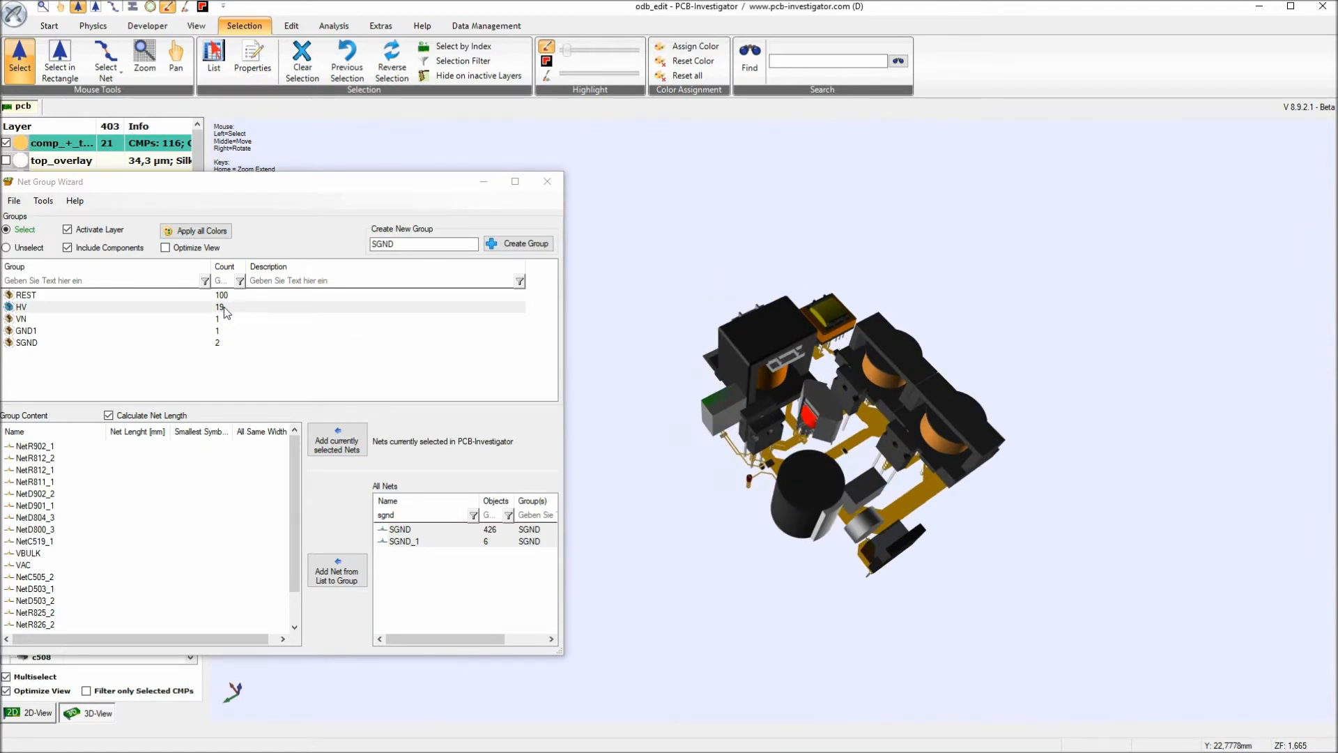
Display the VN, SGND and HV net groups one after another in 3D
left_click_drag(282, 186, 311, 196)
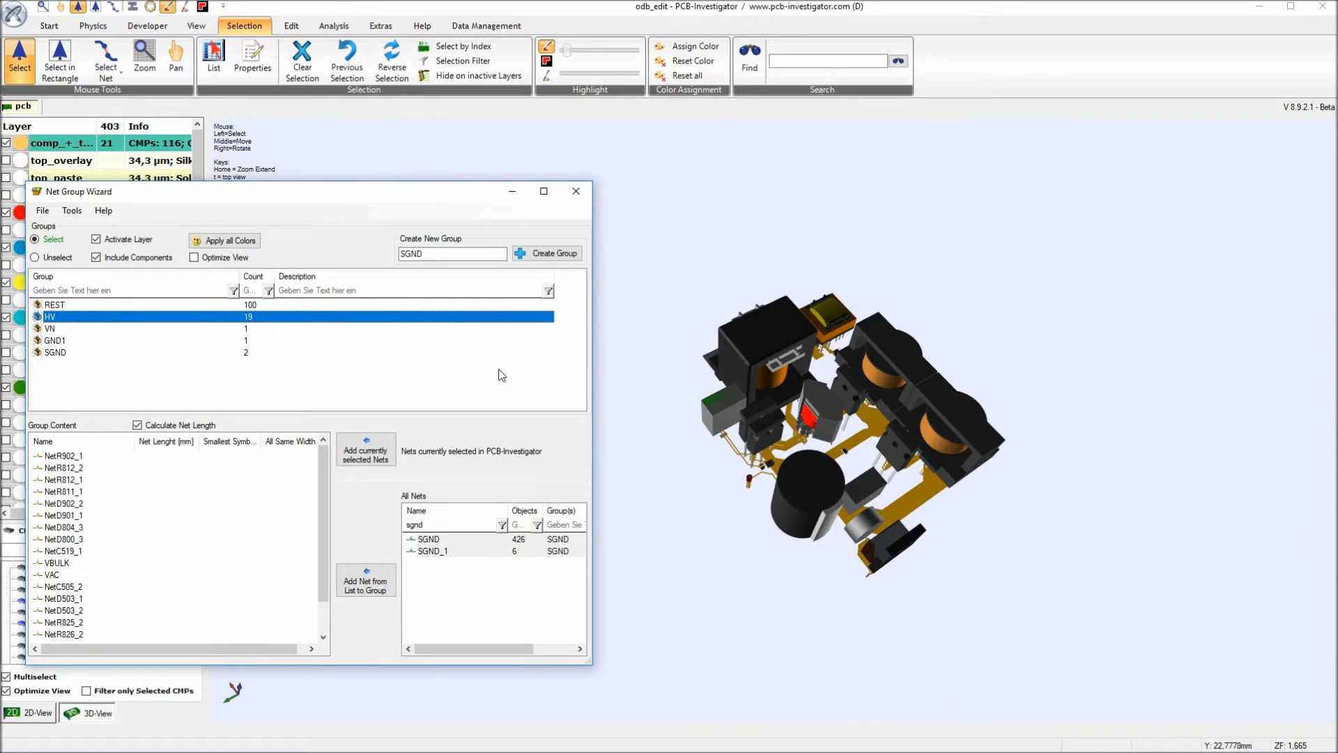
left_click(142, 329)
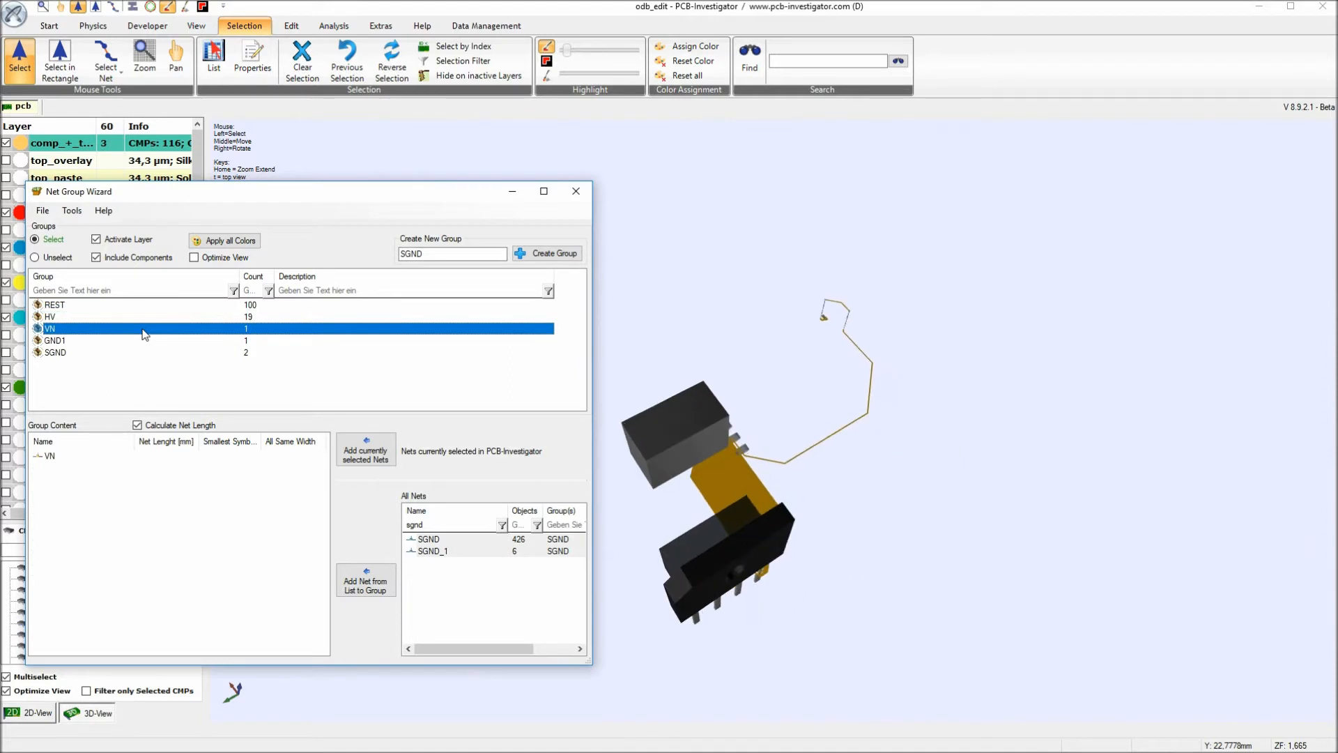
left_click(118, 355)
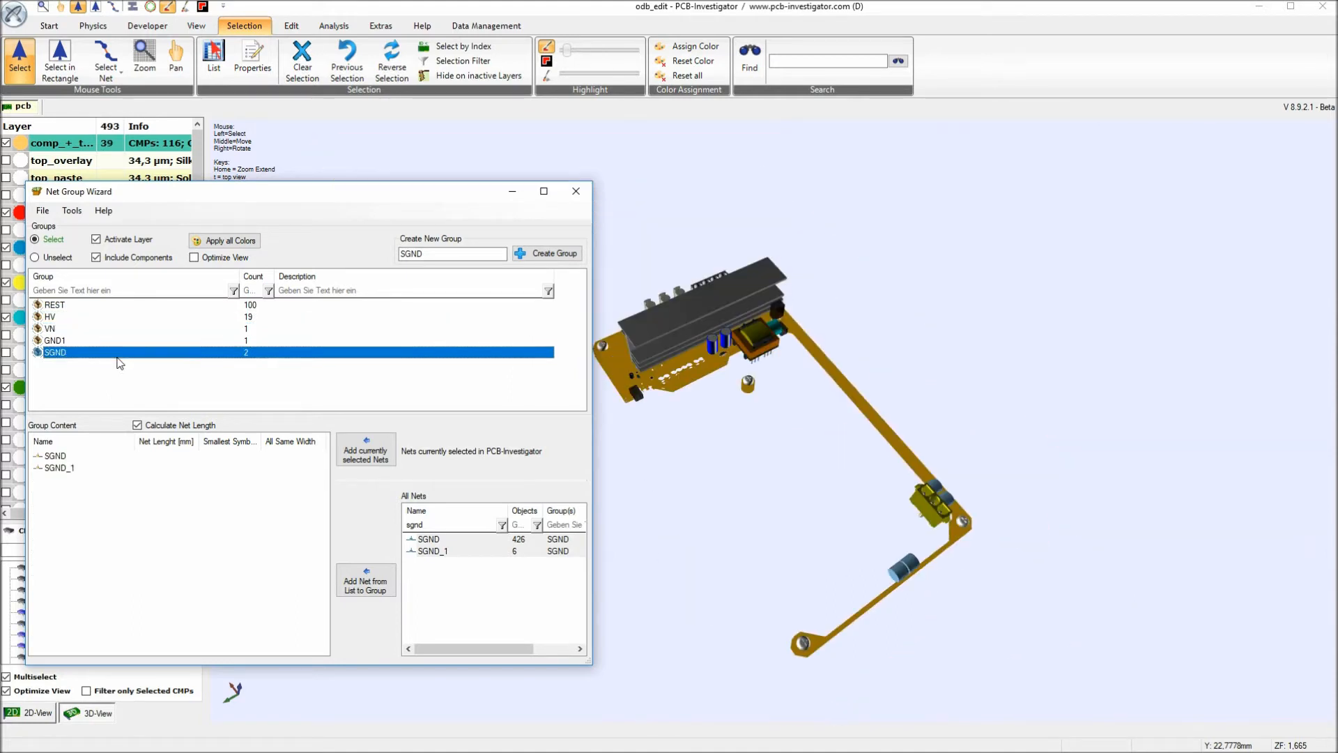
left_click(88, 320)
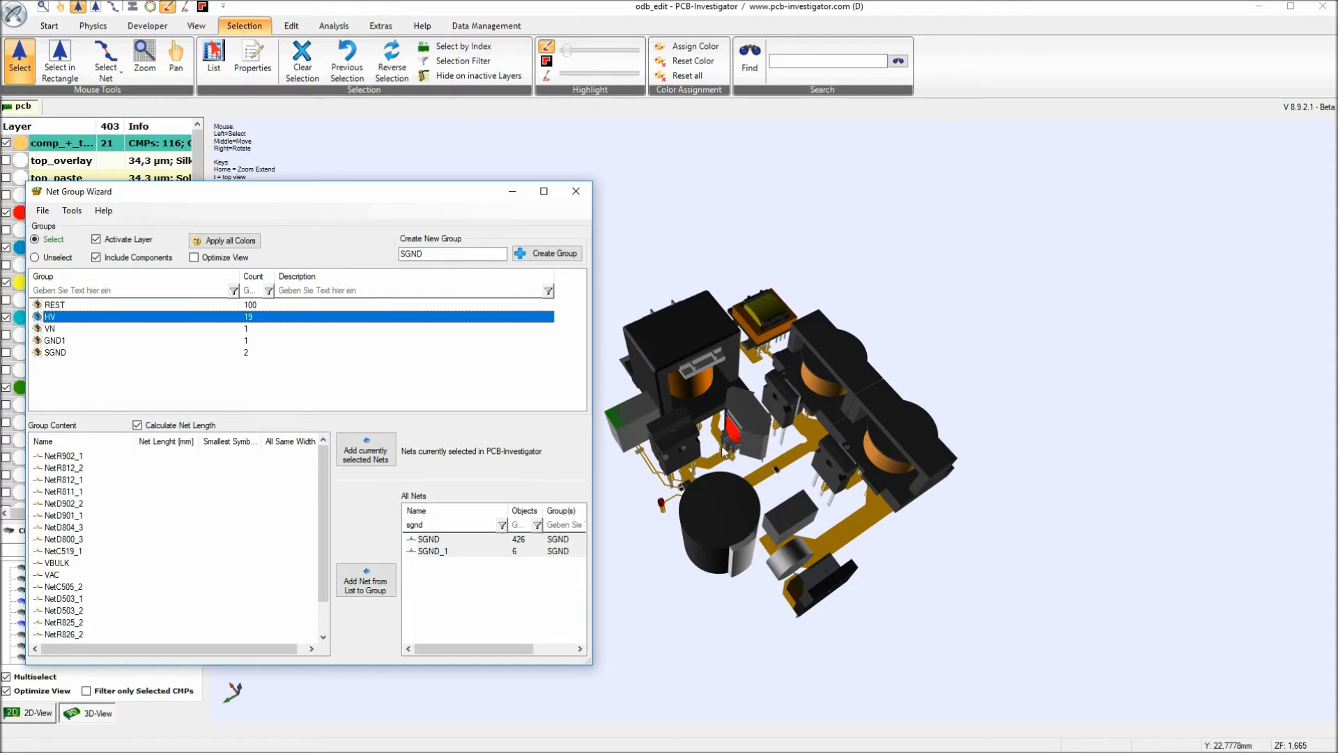
Return to the 2D view and assign green as the color of the HV net group
left_click(46, 713)
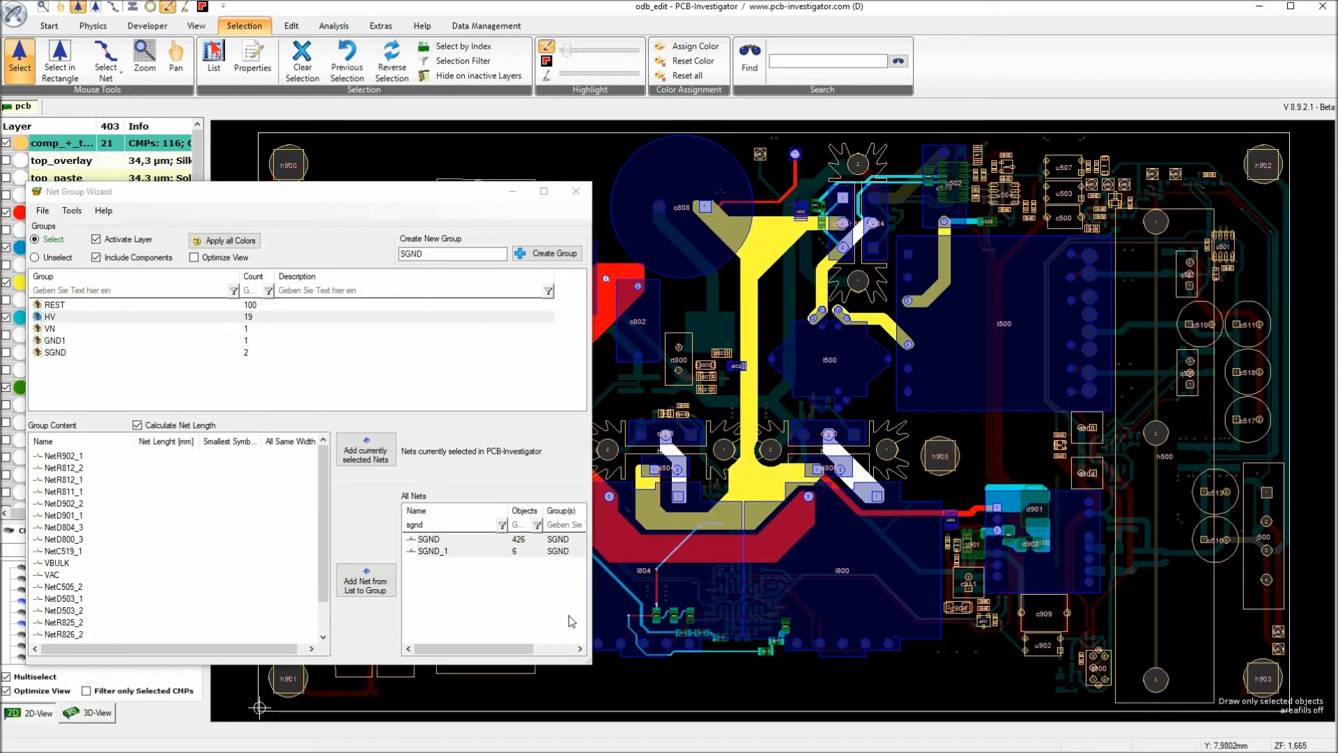
left_click_drag(323, 196, 364, 200)
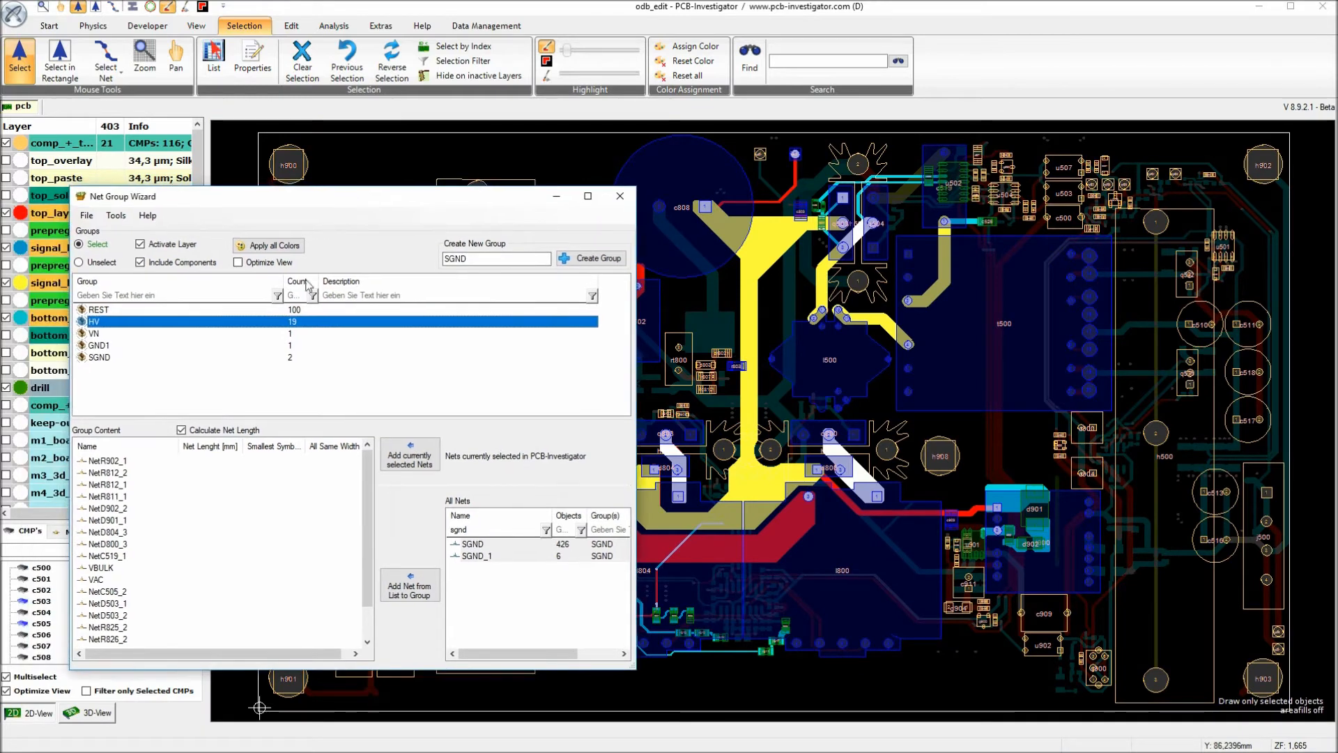
right_click(189, 323)
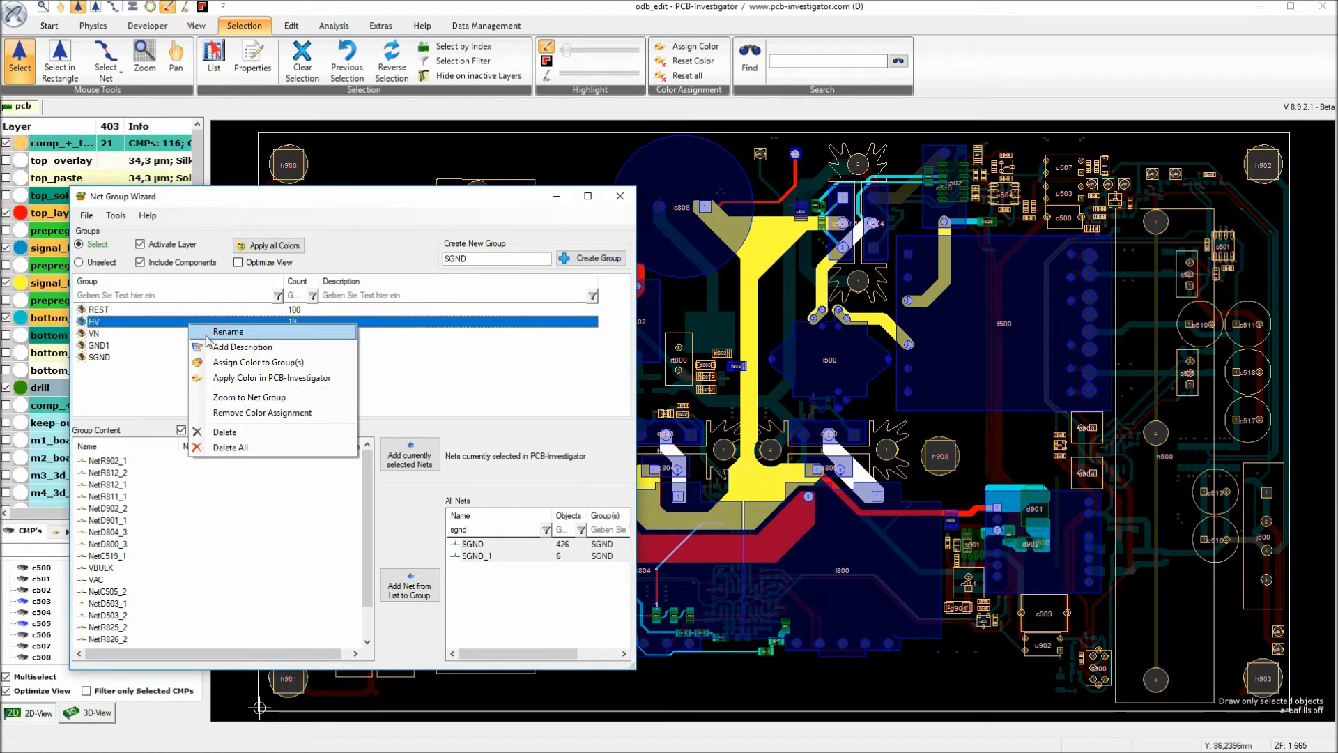
left_click(234, 363)
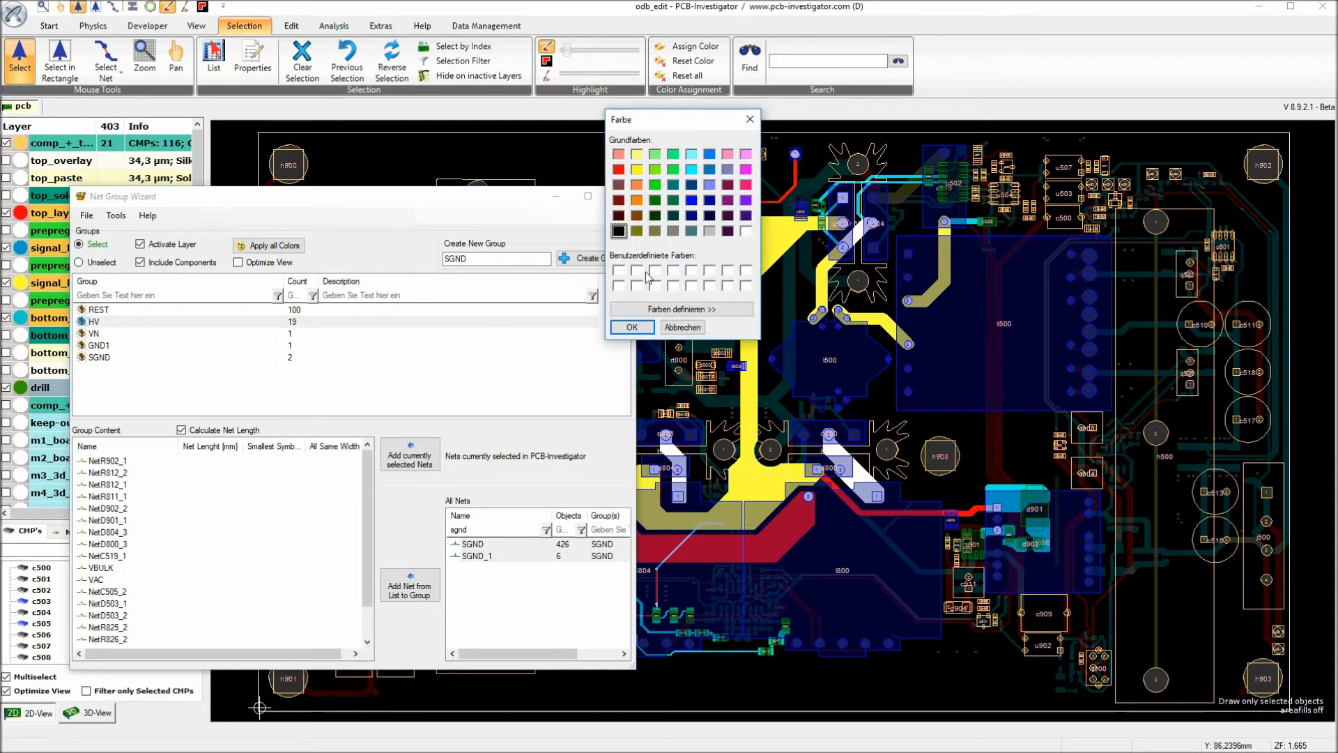
left_click(655, 185)
left_click(633, 328)
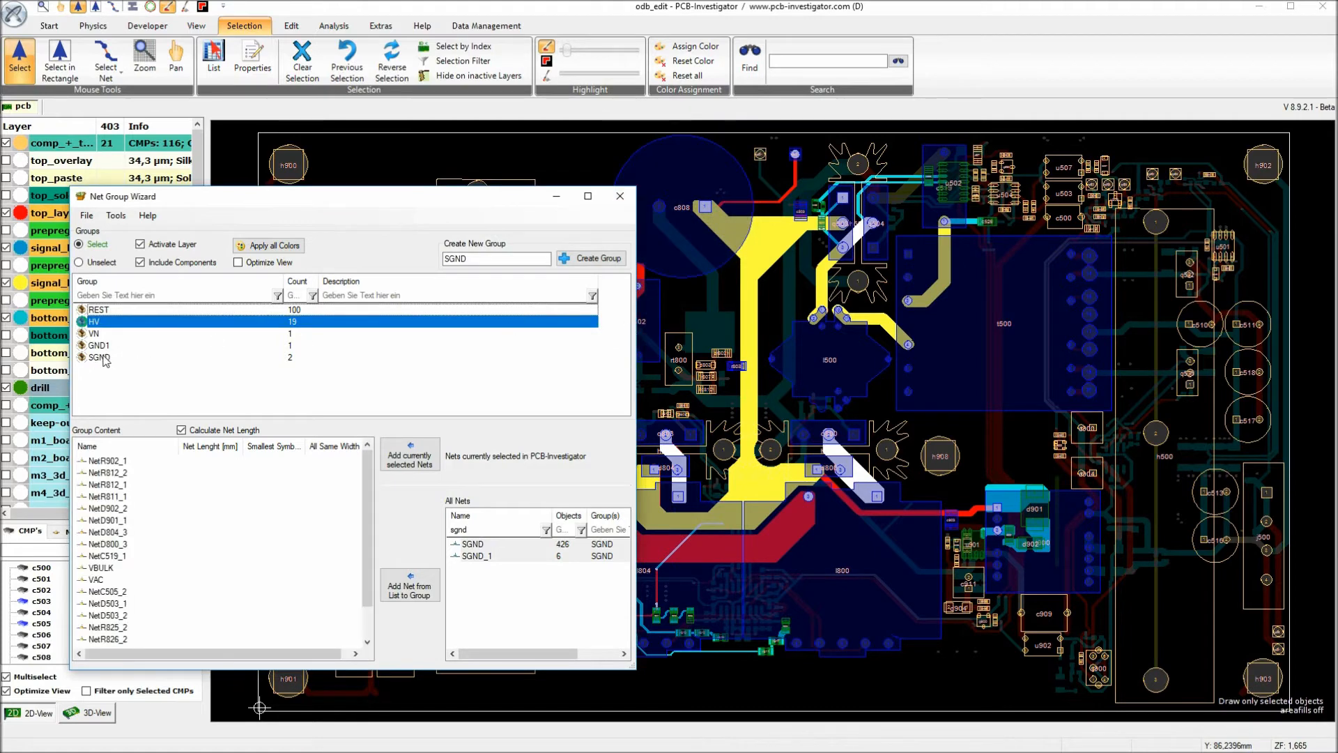
Assign red as the color of the SGND net group
left_click(101, 358)
right_click(103, 360)
left_click(147, 392)
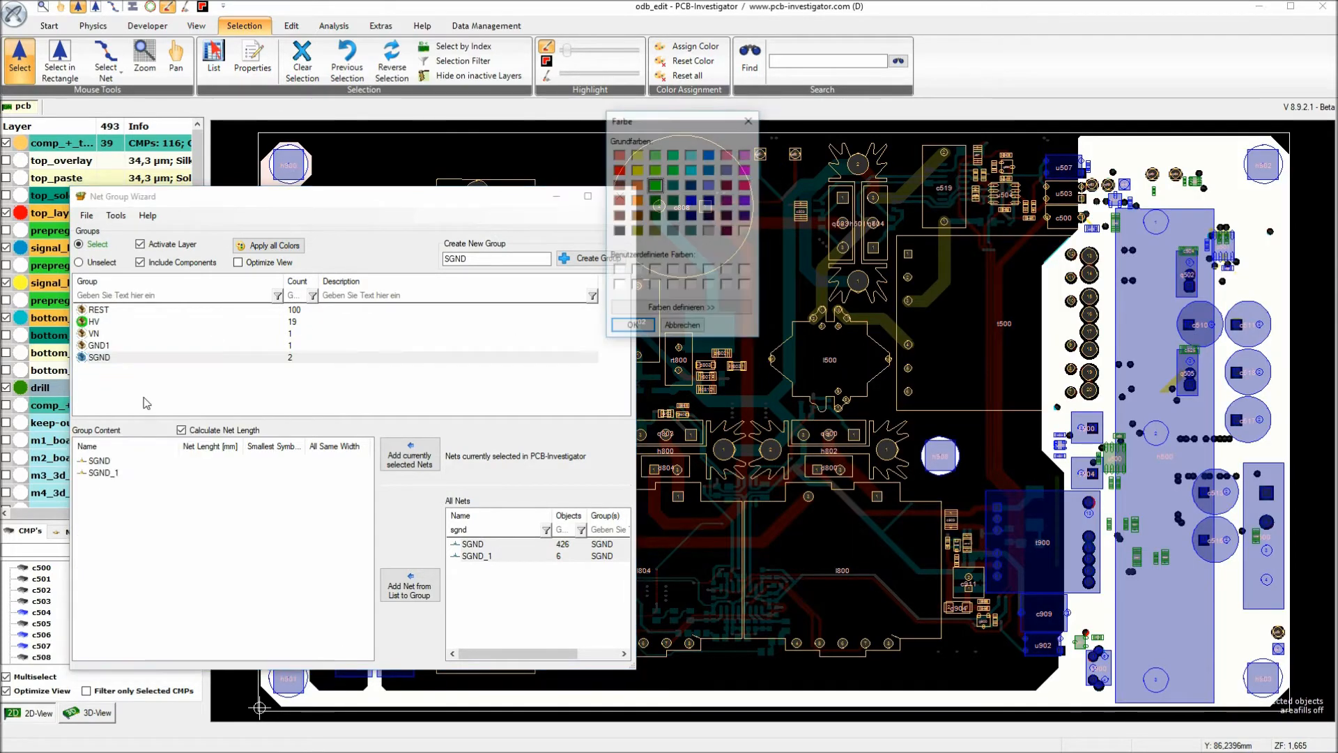
left_click(618, 170)
left_click(632, 328)
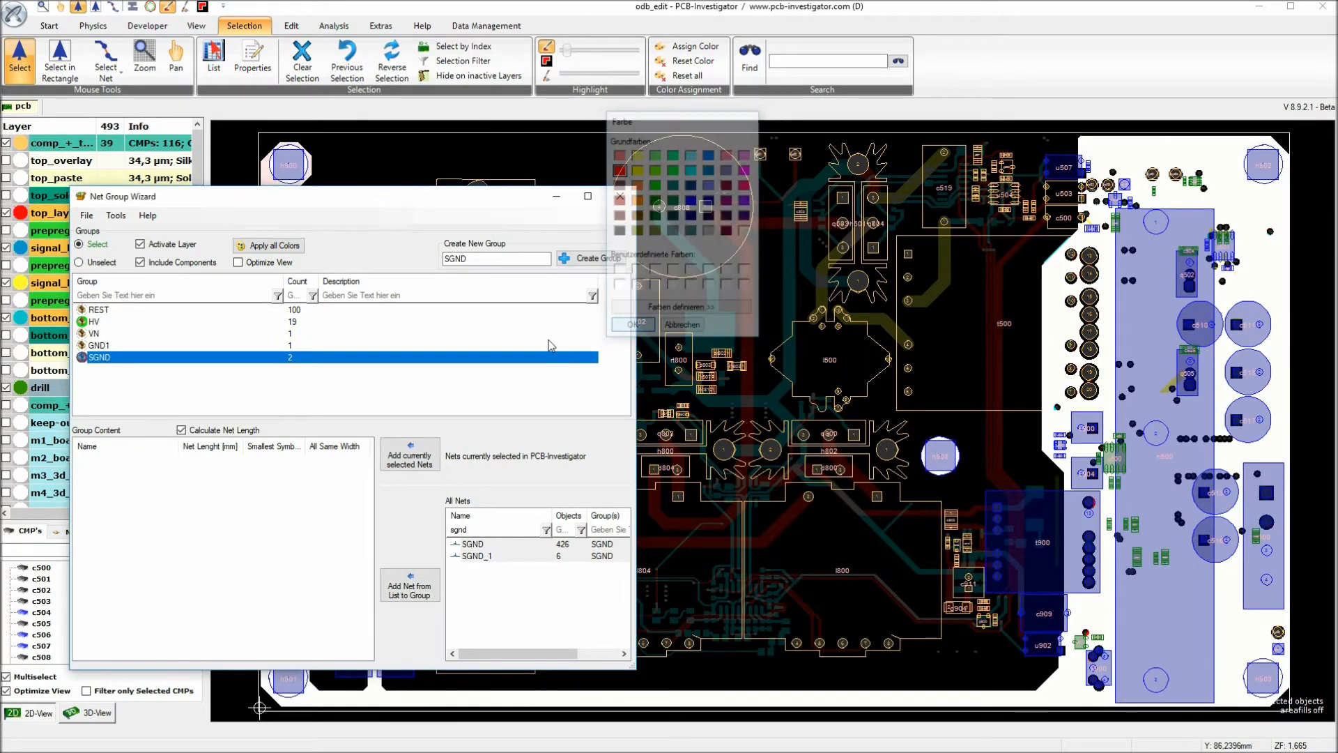
Apply all net group colors to the board and restore the default view, with the Net Group Wizard moved aside
left_click(195, 335)
left_click(277, 246)
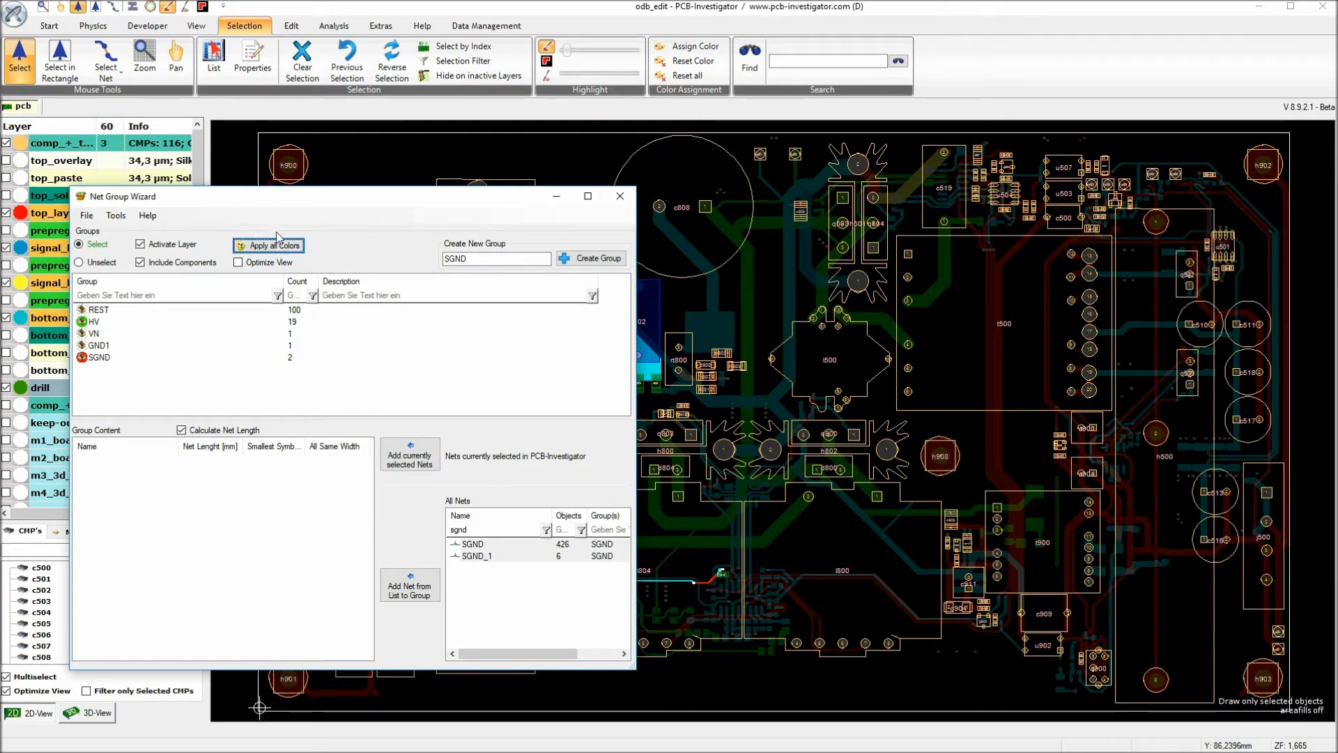
right_click(737, 242)
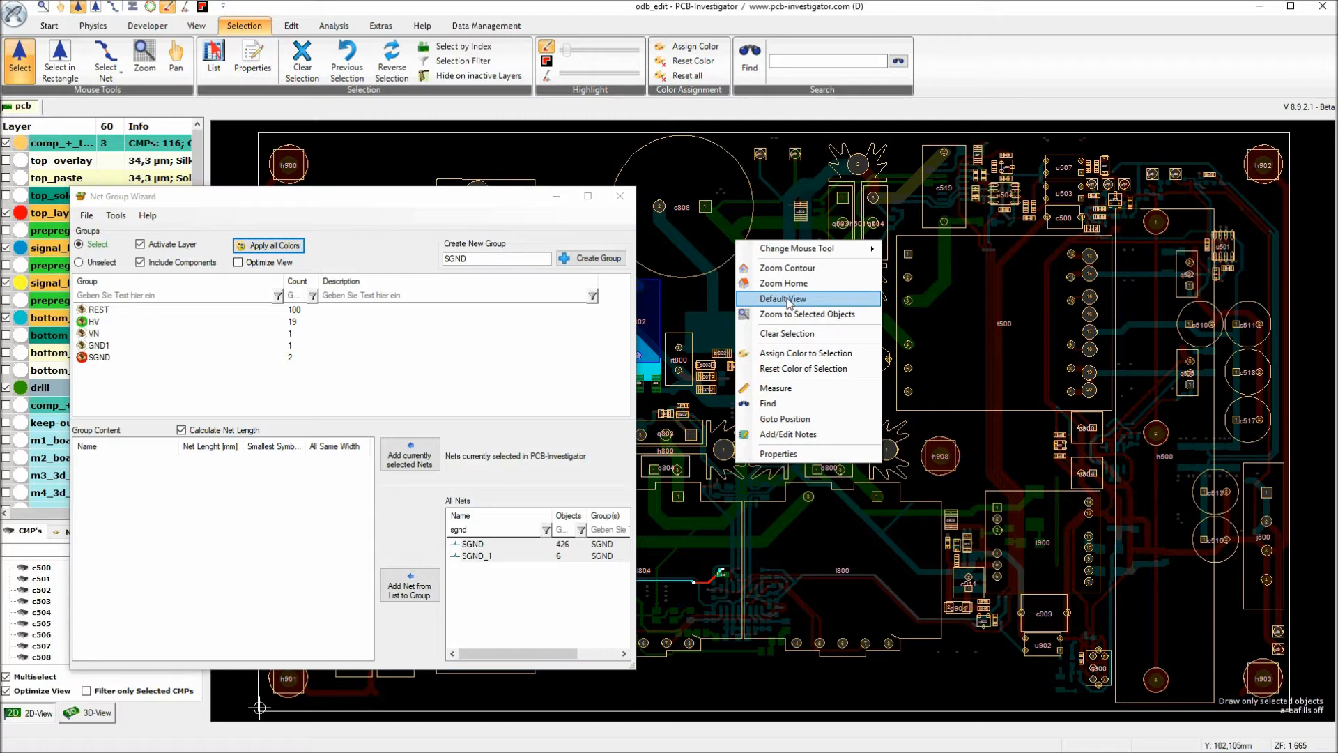
left_click(783, 298)
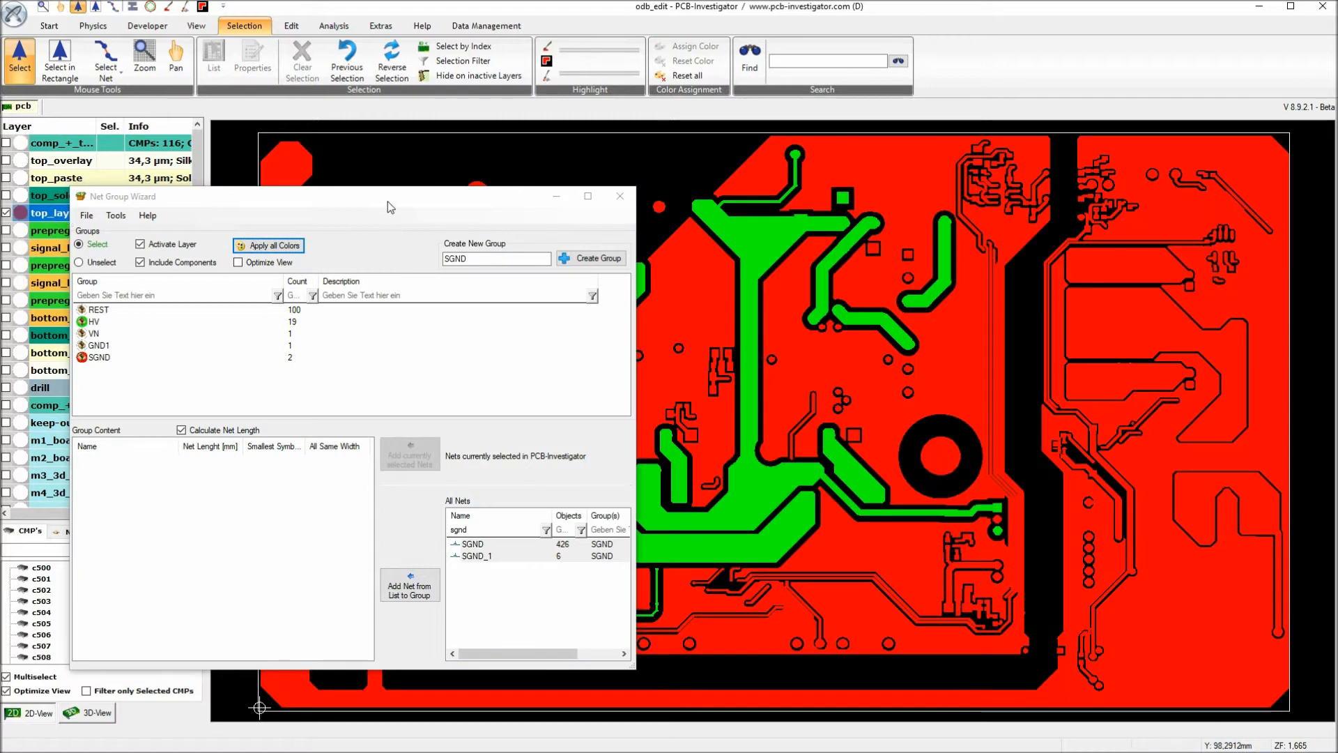
left_click_drag(388, 197, 468, 150)
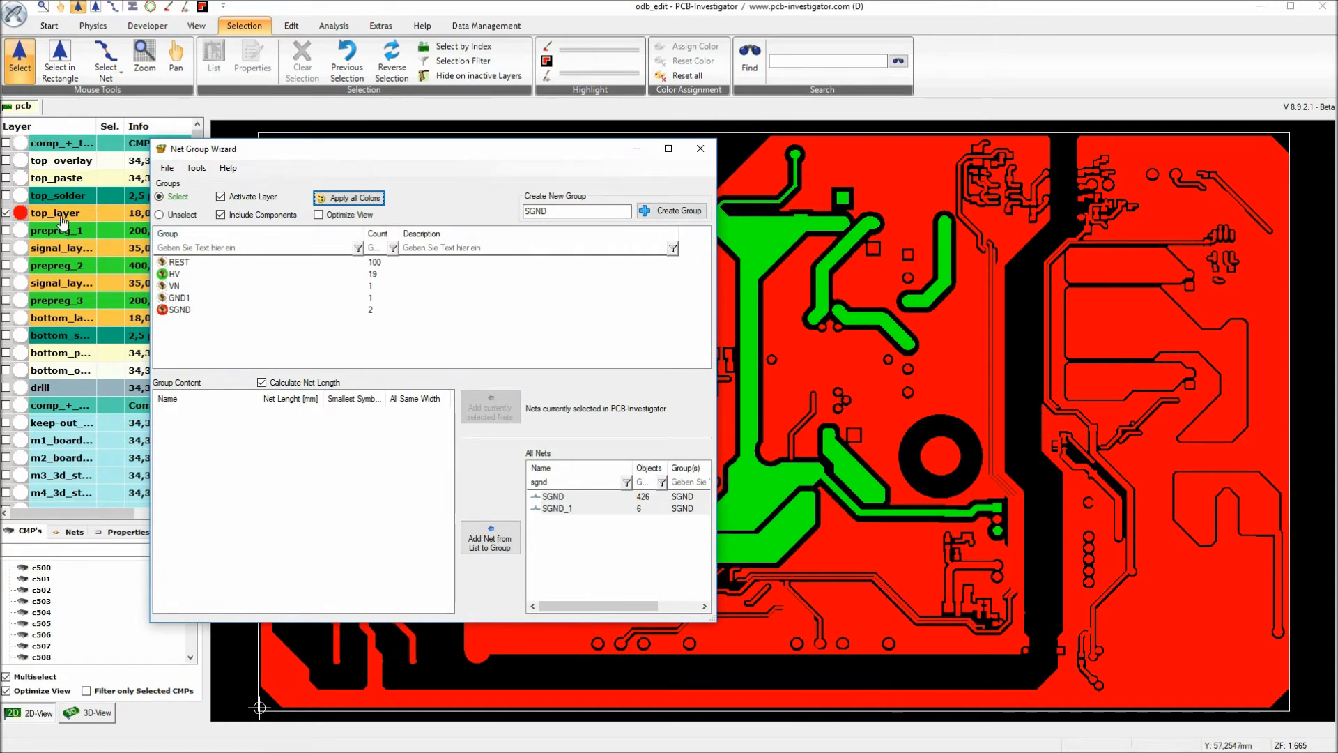
Assign orange to the SGND net group, apply all group colors to the board and restore the default view
right_click(181, 310)
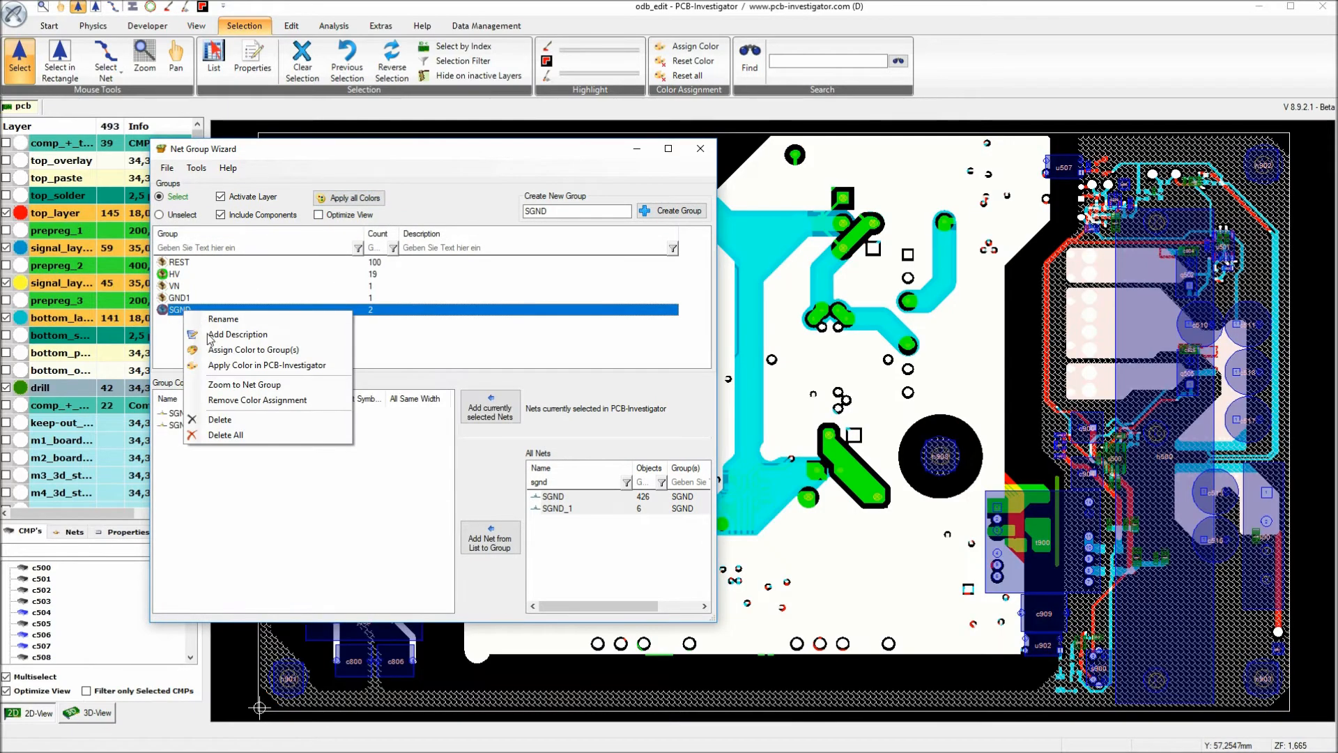
left_click(230, 351)
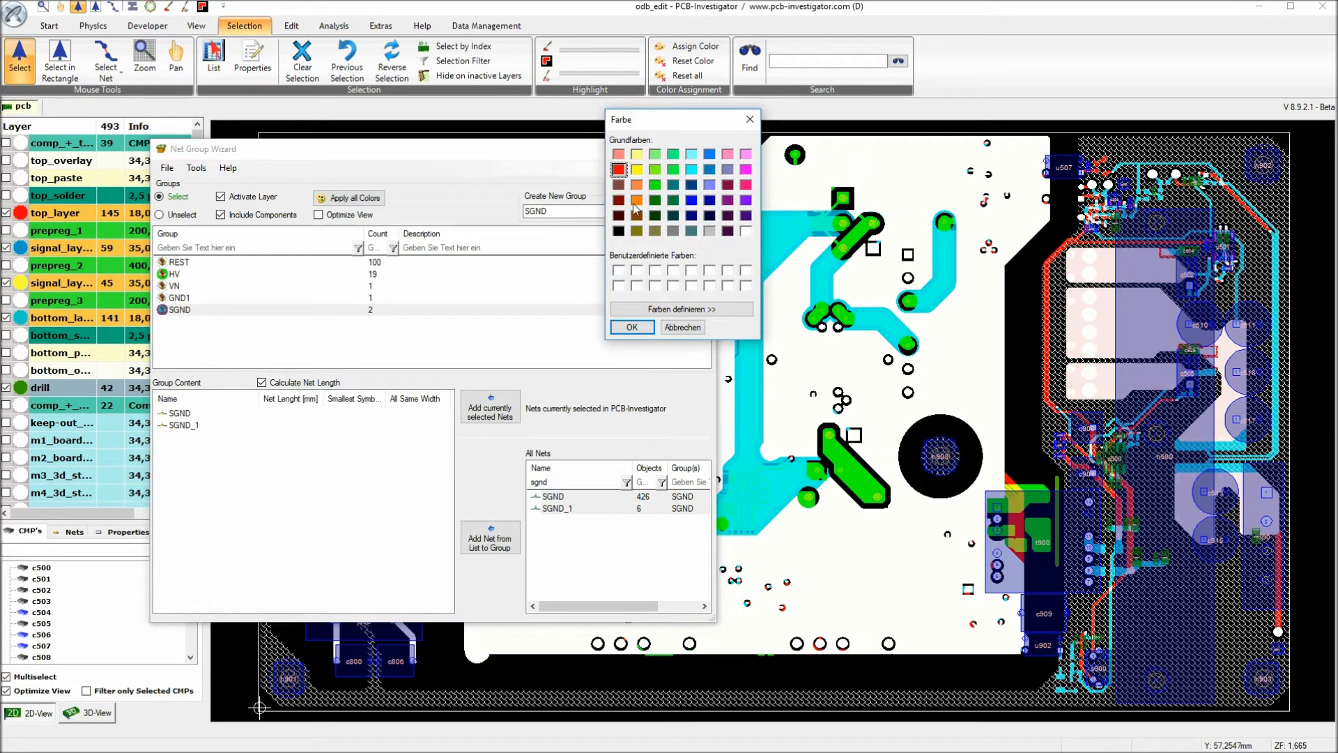
left_click(637, 200)
left_click(631, 327)
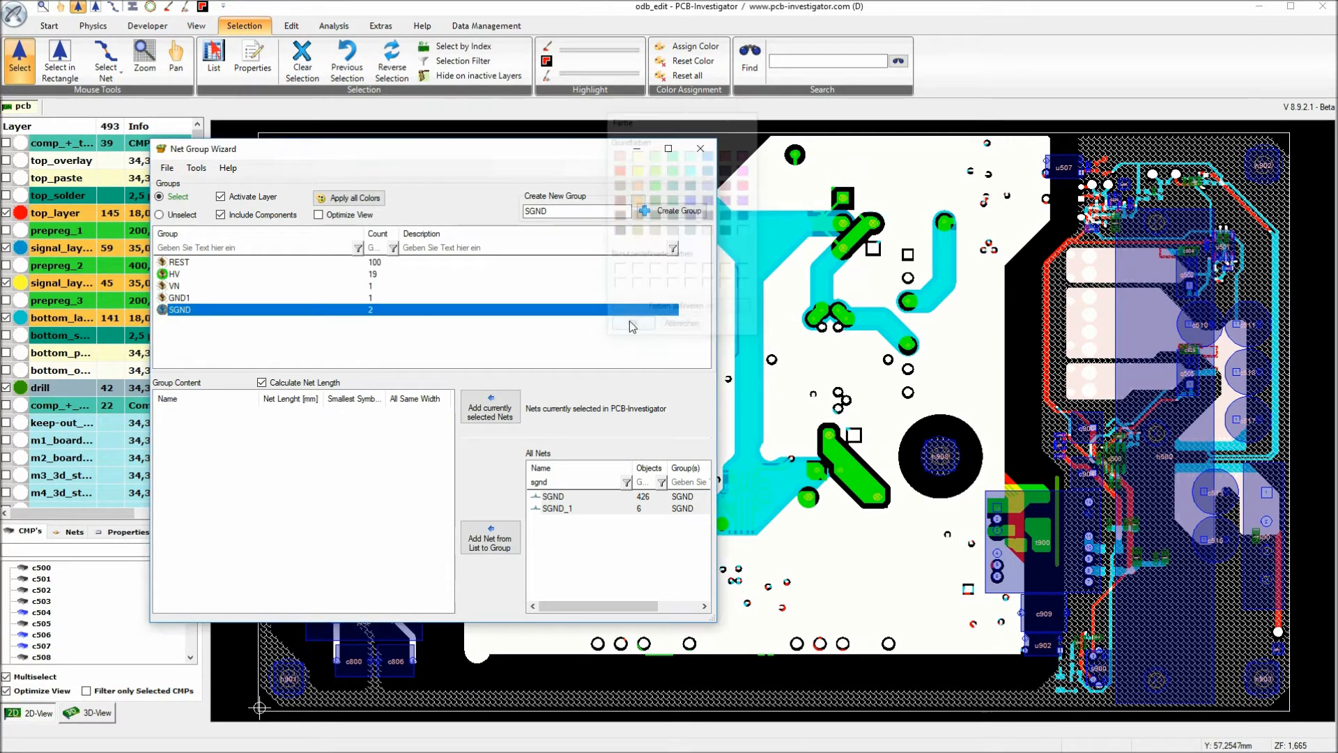
left_click(348, 198)
right_click(766, 313)
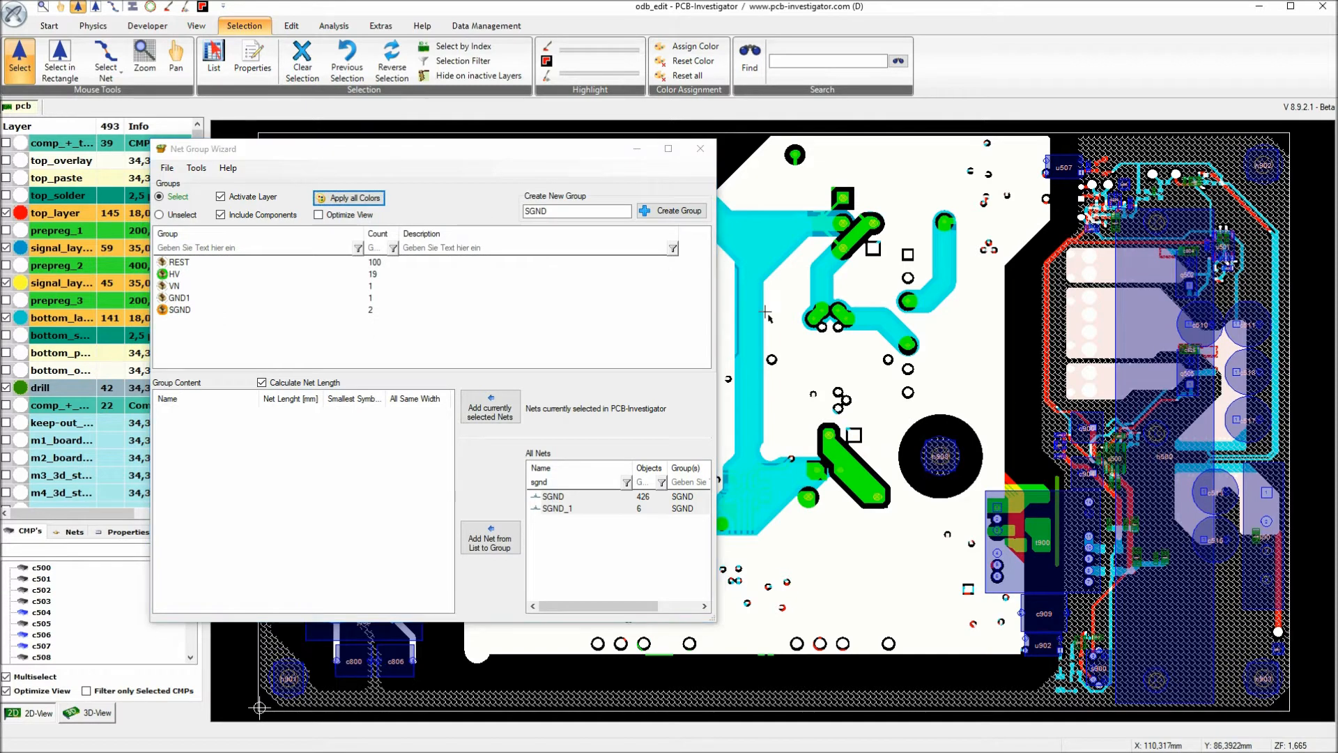
left_click(792, 357)
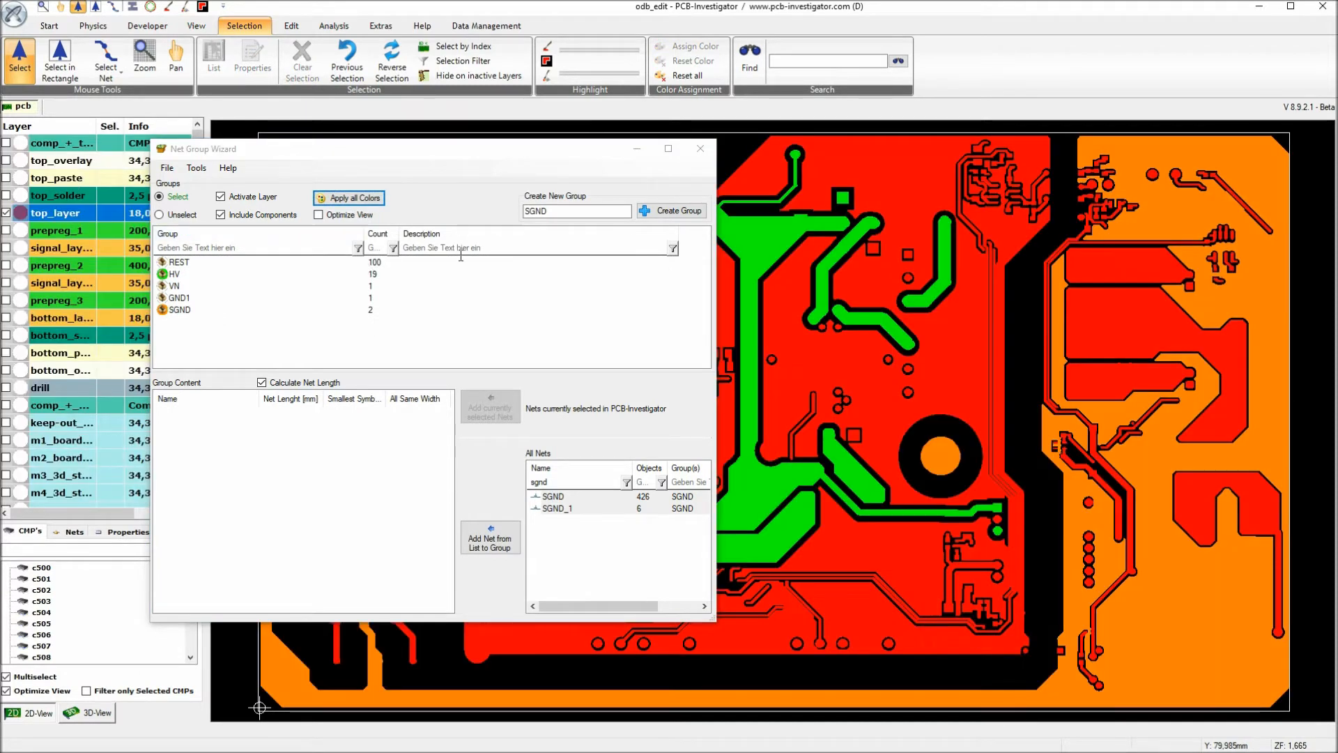
left_click_drag(448, 156, 315, 54)
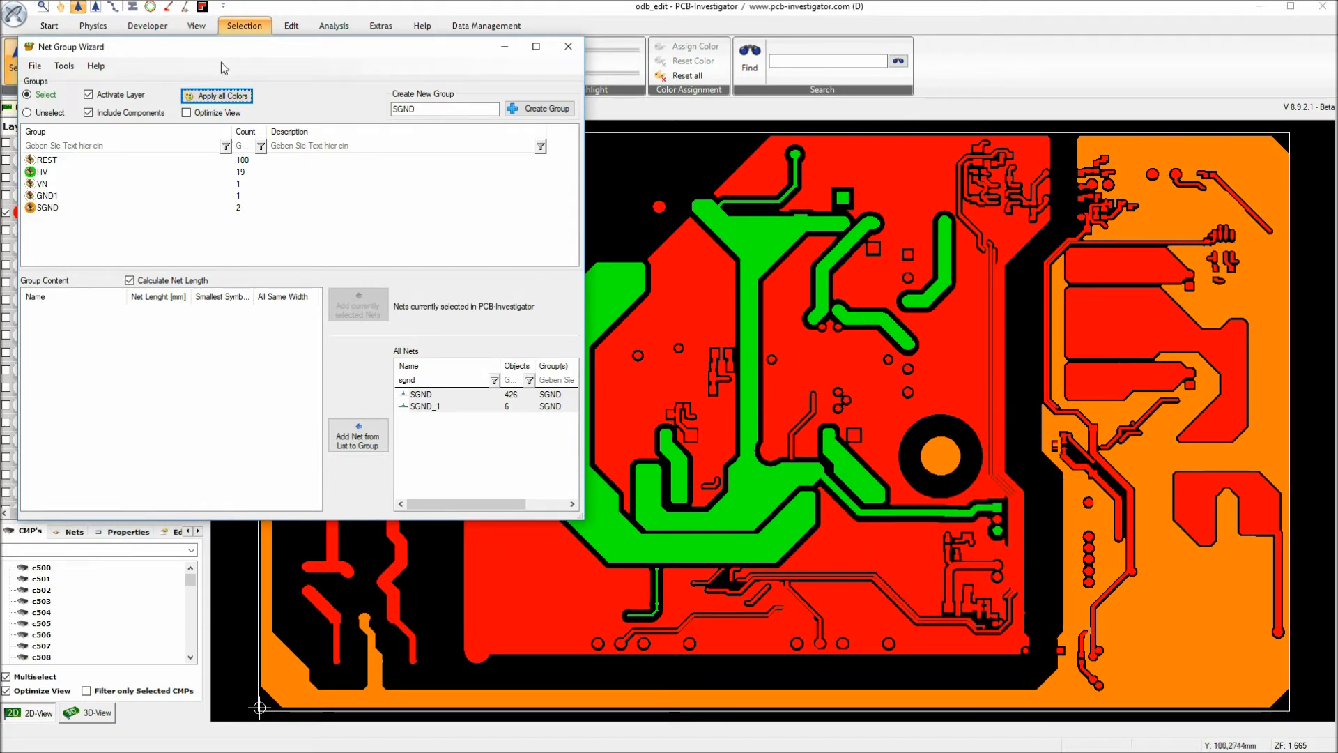
left_click_drag(250, 58, 370, 129)
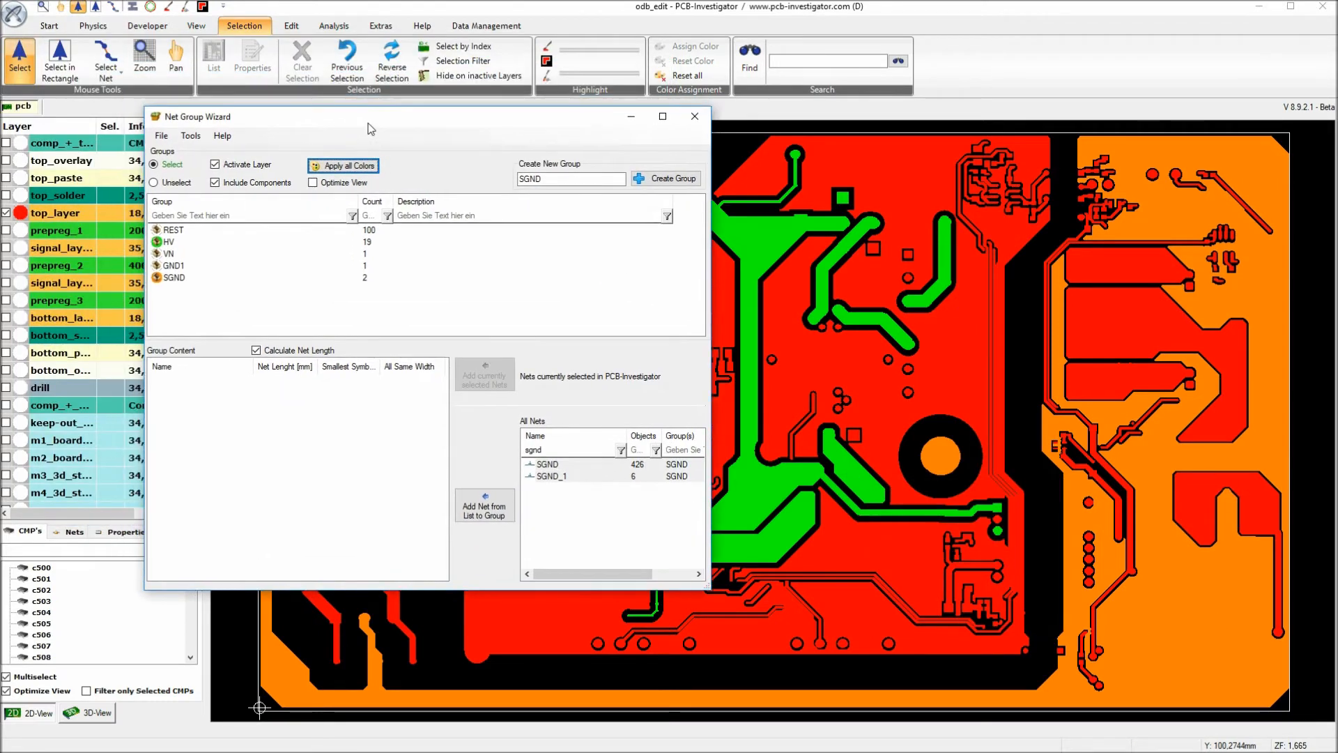
left_click(167, 135)
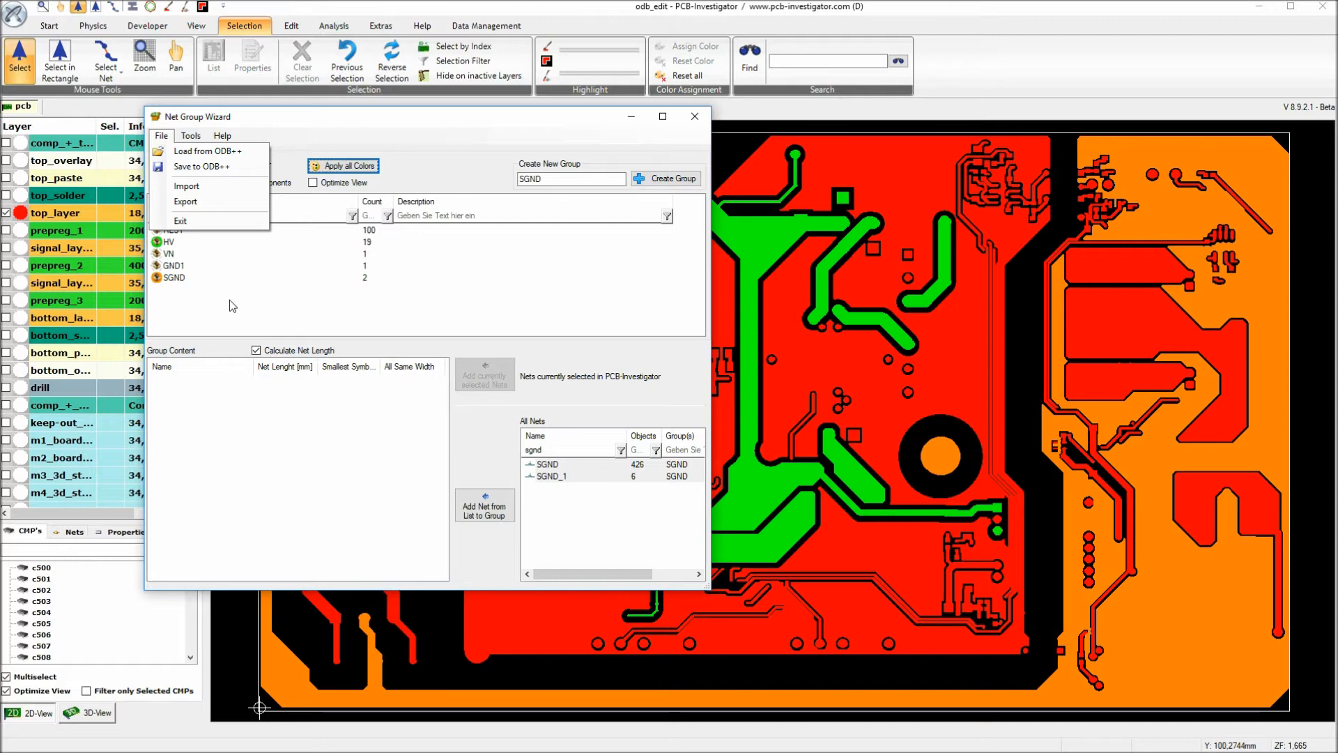
left_click(188, 311)
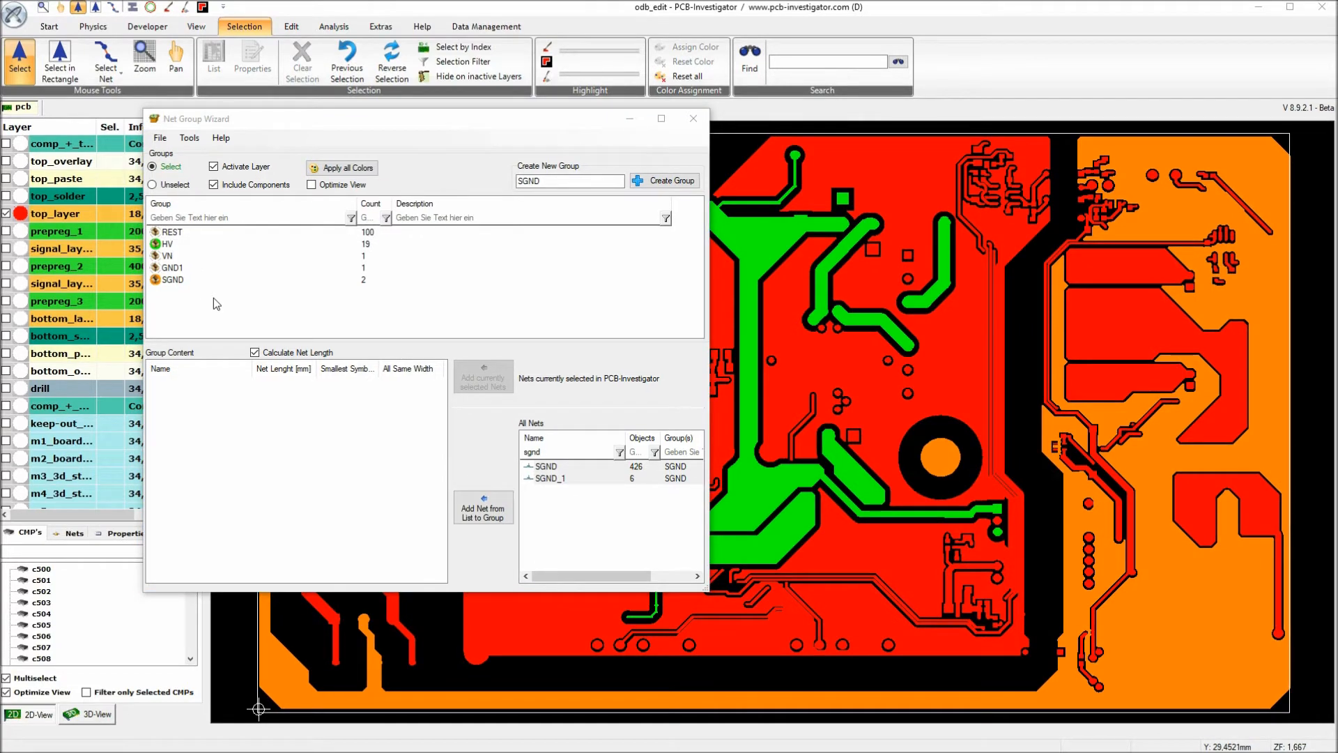
Open the Net Group Distance Calculator and compare group HV against group GND1
left_click(192, 140)
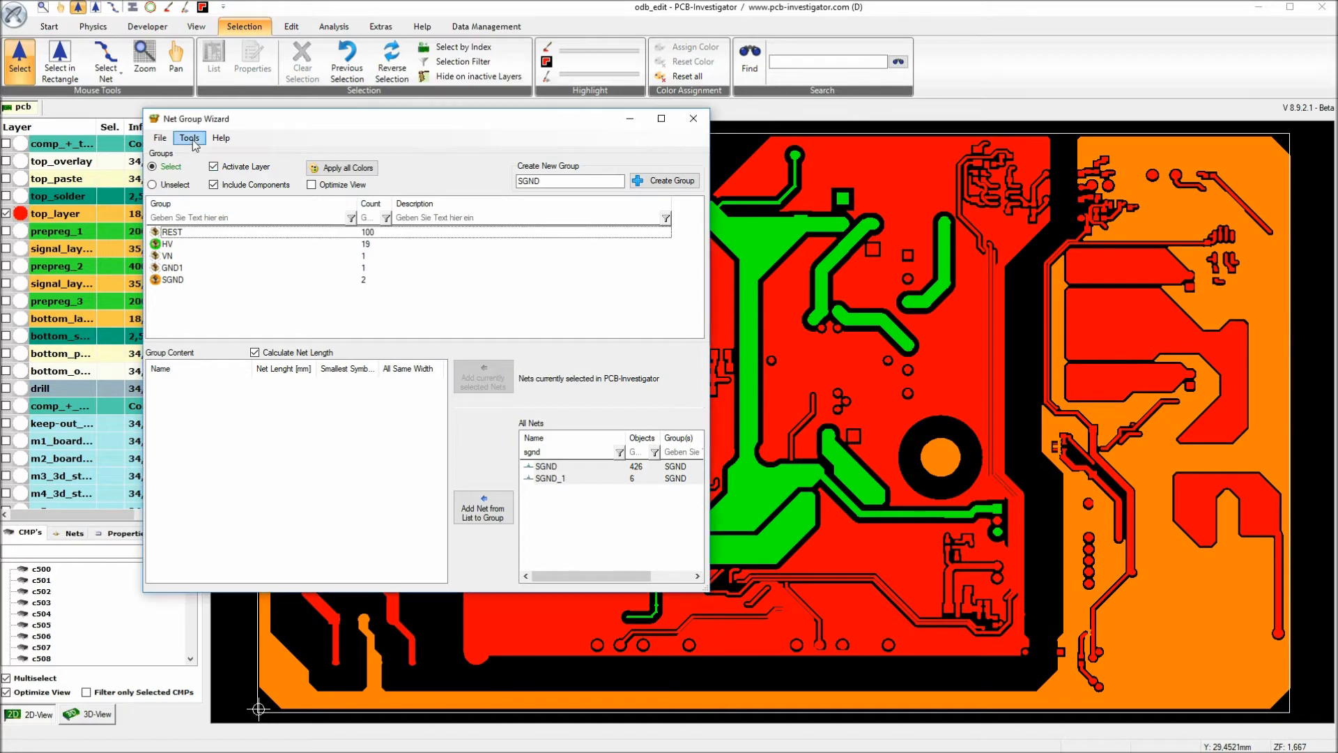
left_click(190, 139)
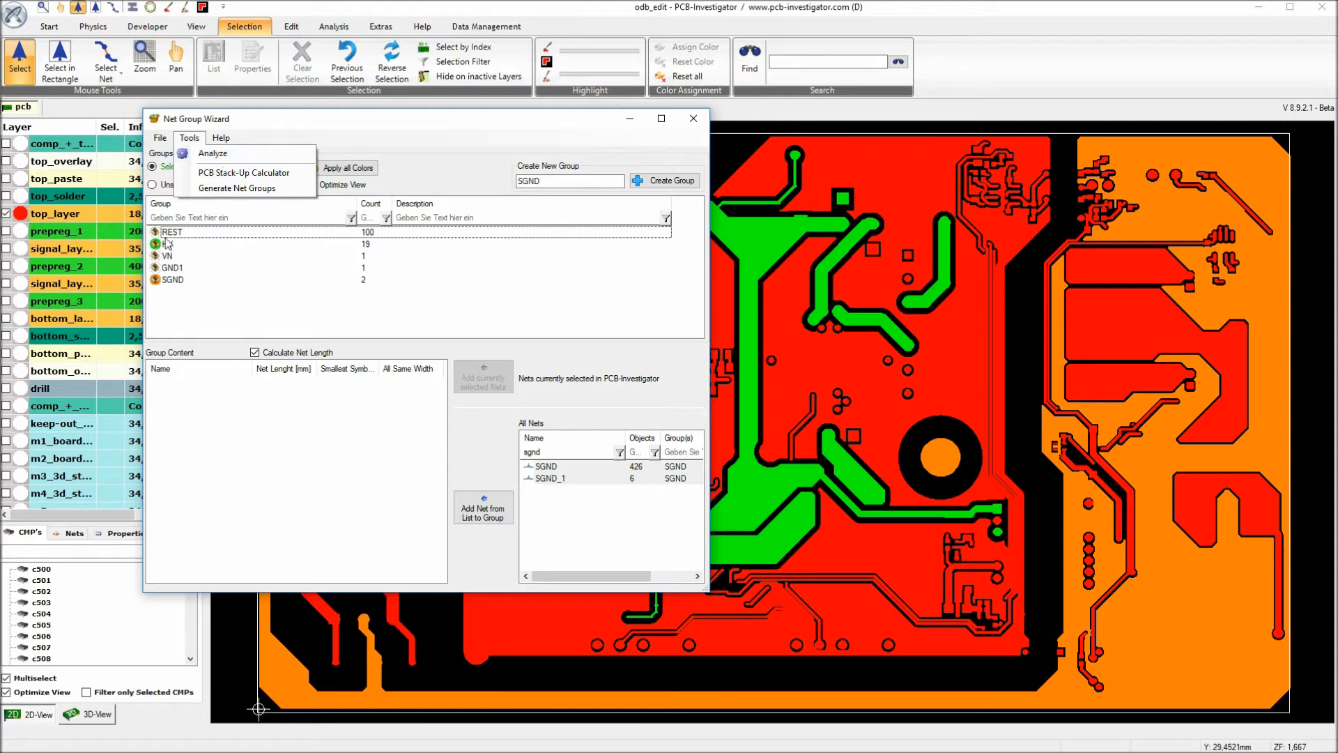
left_click(233, 158)
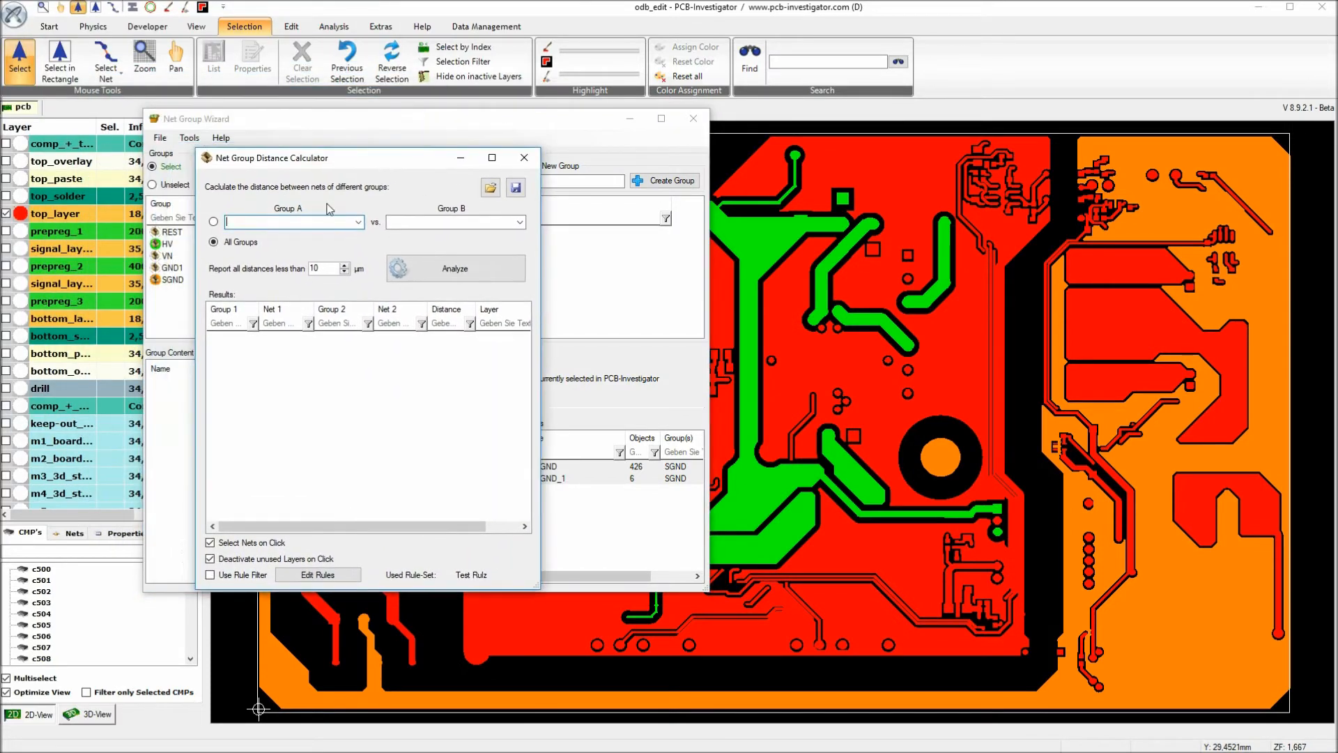
left_click(213, 221)
left_click(359, 222)
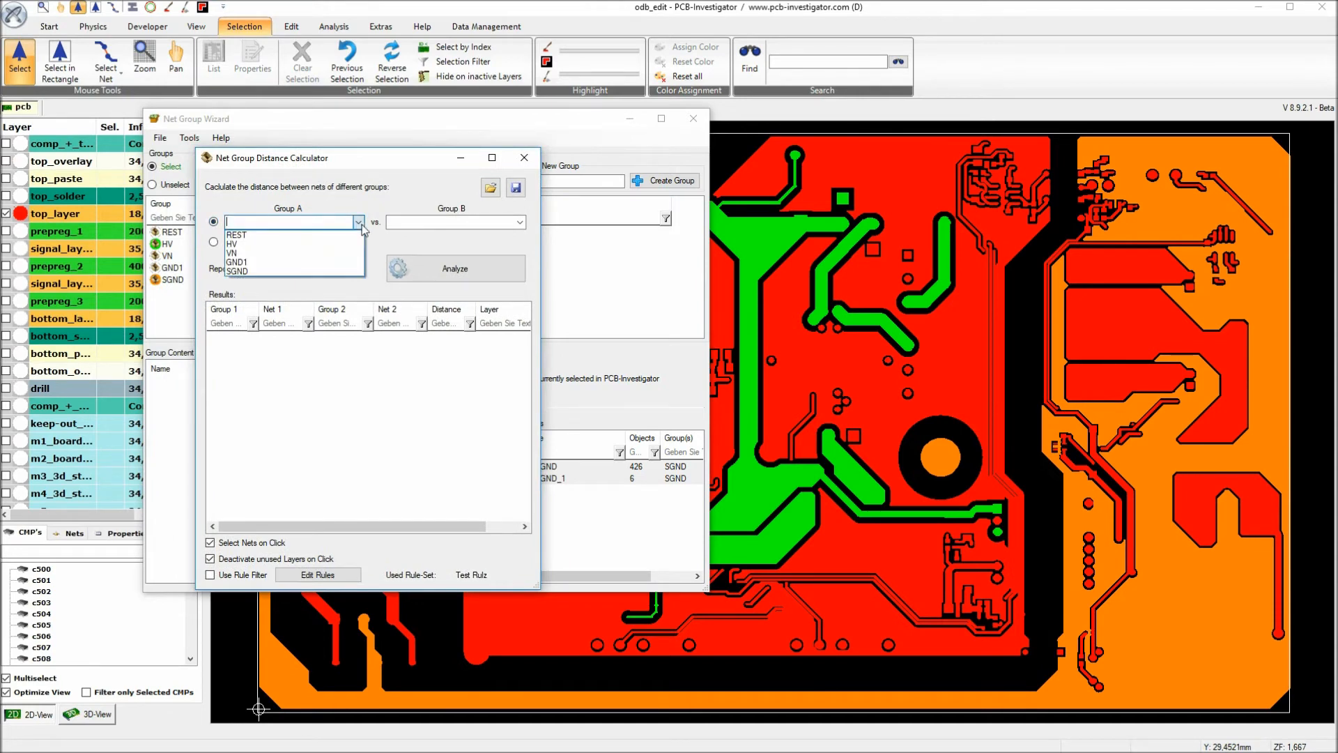
left_click(302, 244)
left_click(520, 222)
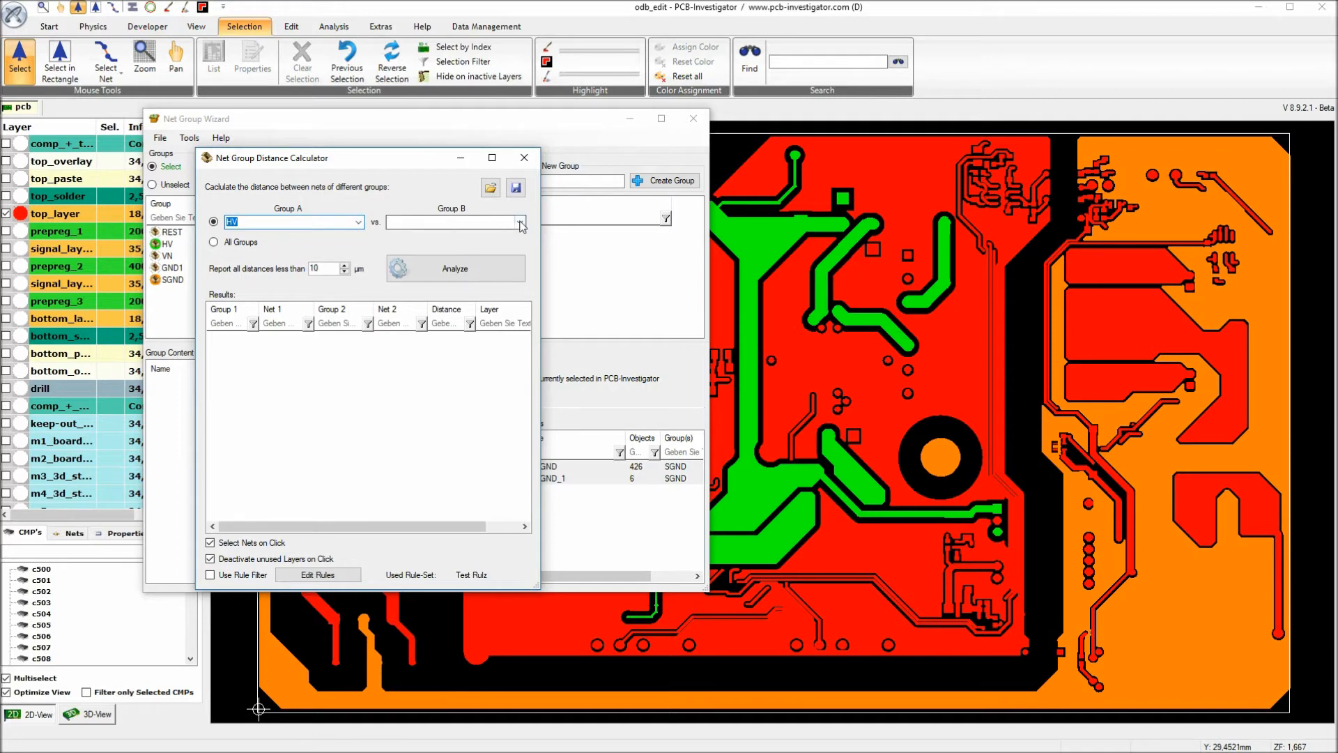
left_click(408, 262)
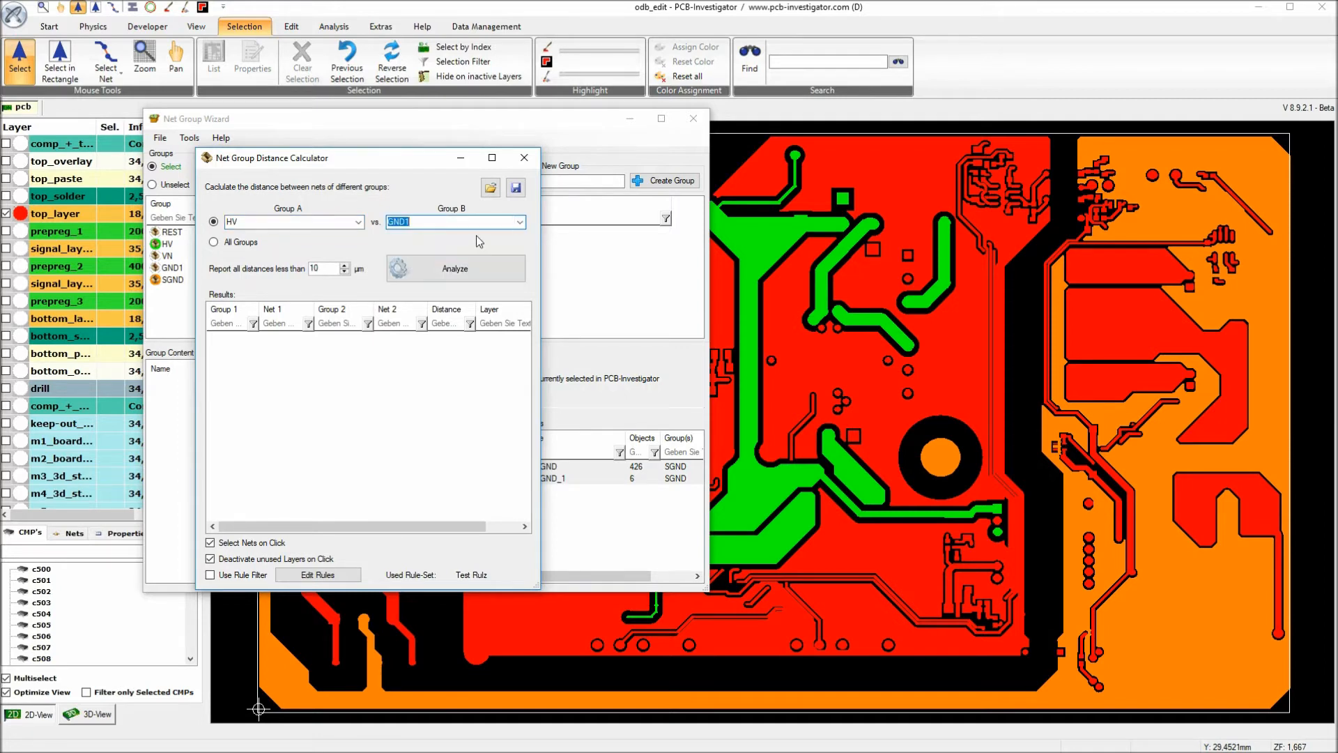
Set the calculator to report all distances less than 1300 µm and run the analysis
key("Tab")
type("1300")
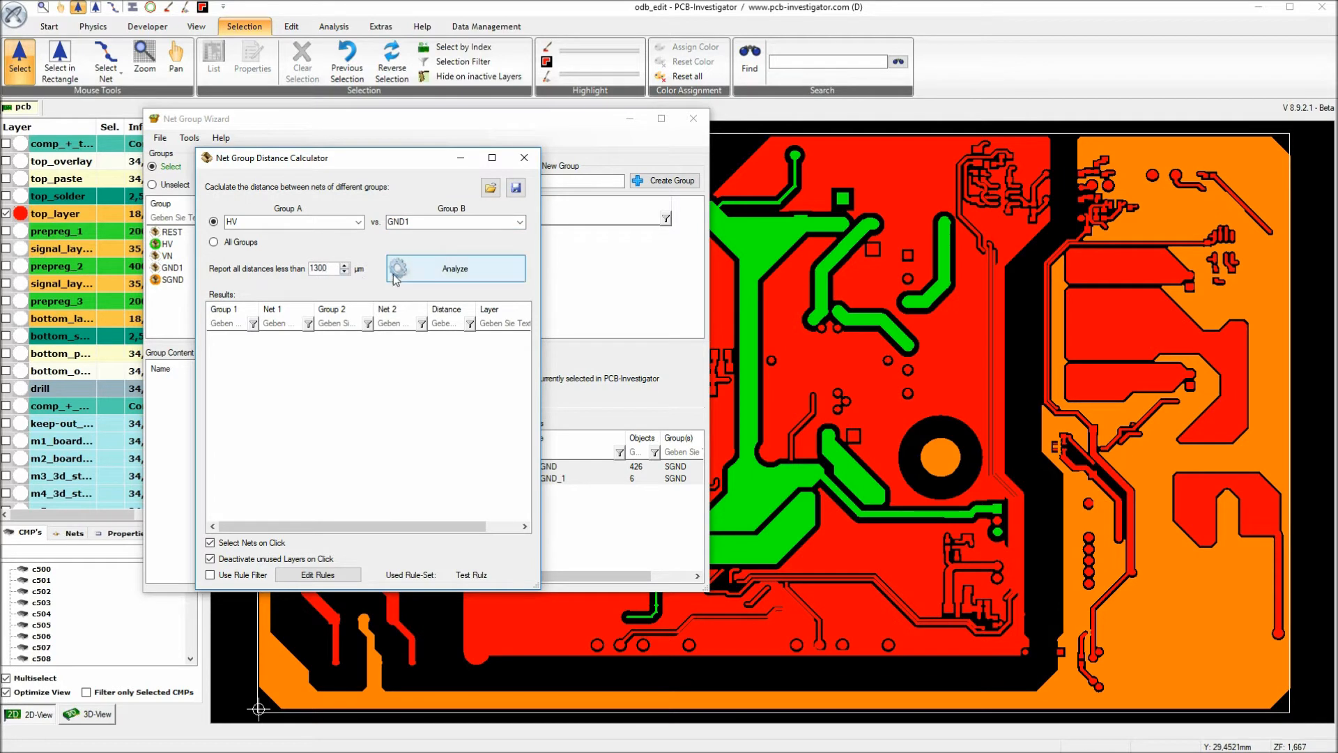
left_click(437, 273)
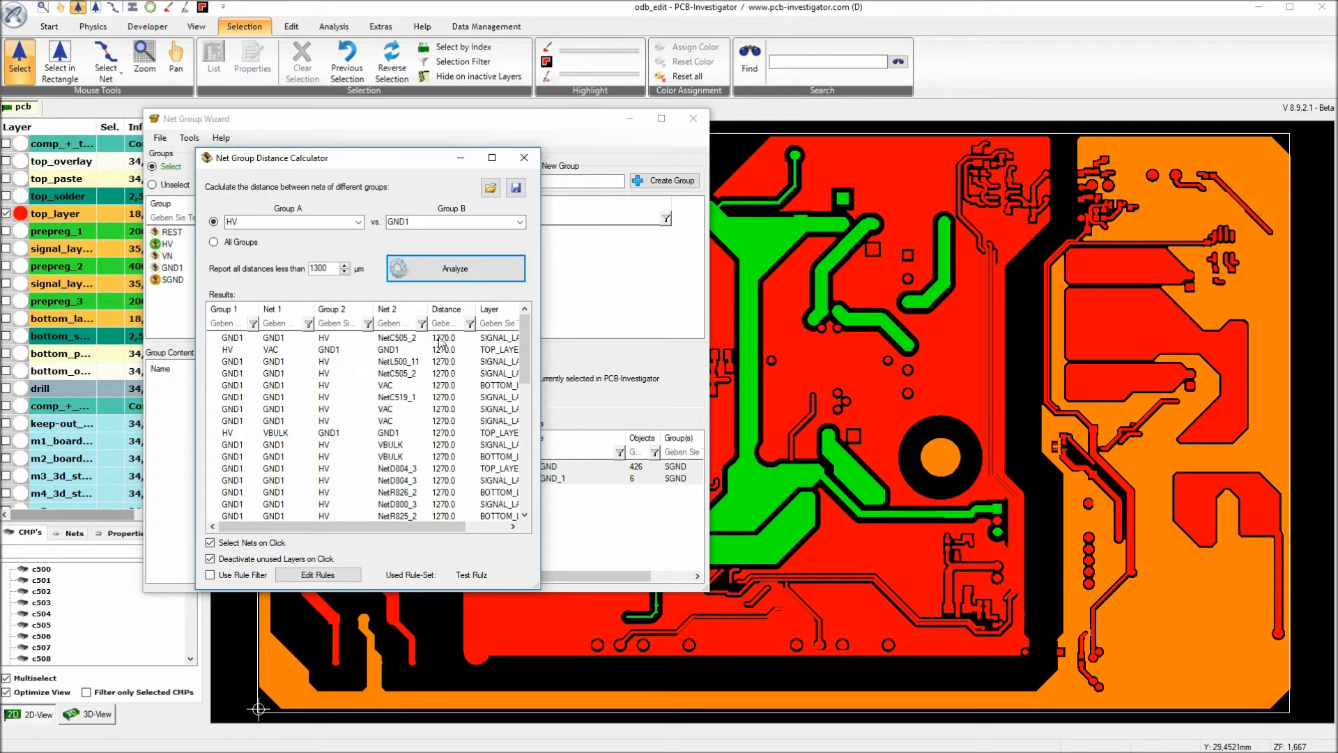
Show the top-layer distance result between GND1 and NetR902_1 on the board, with both dialogs moved aside
left_click_drag(526, 352, 533, 514)
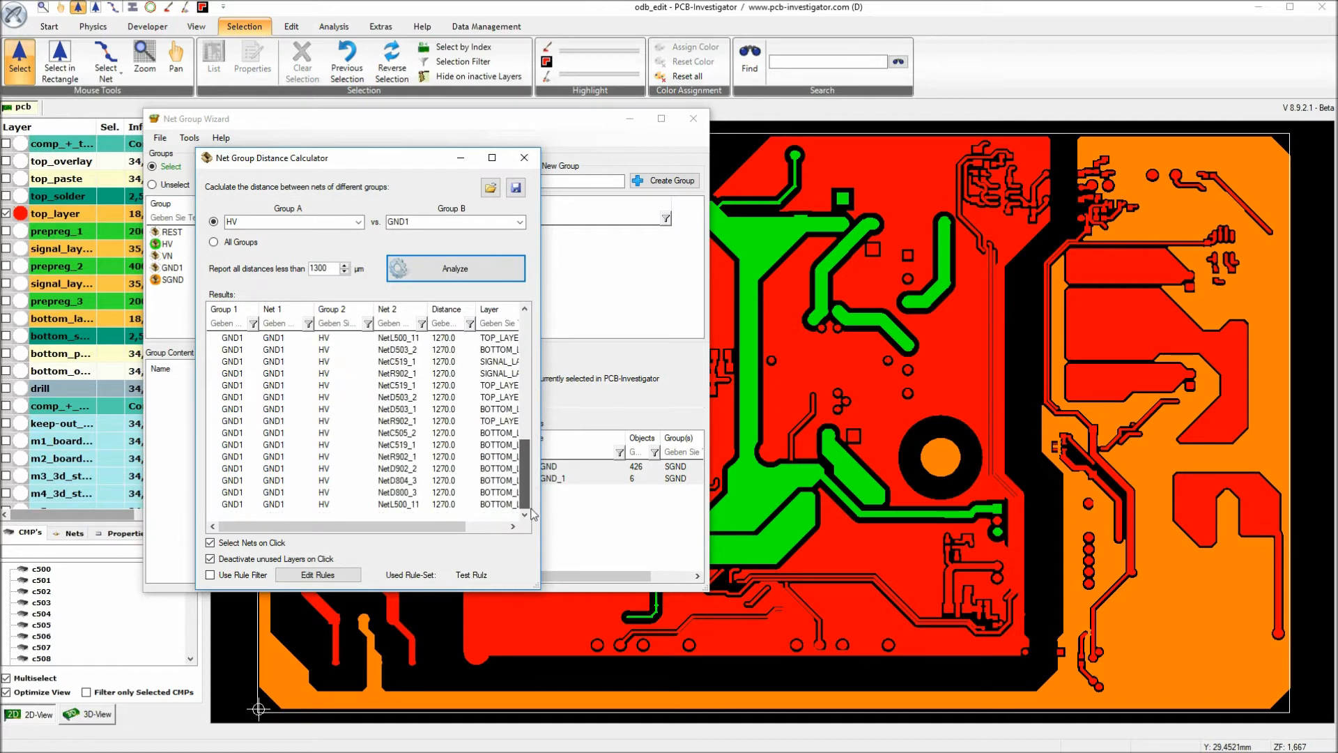
left_click(382, 421)
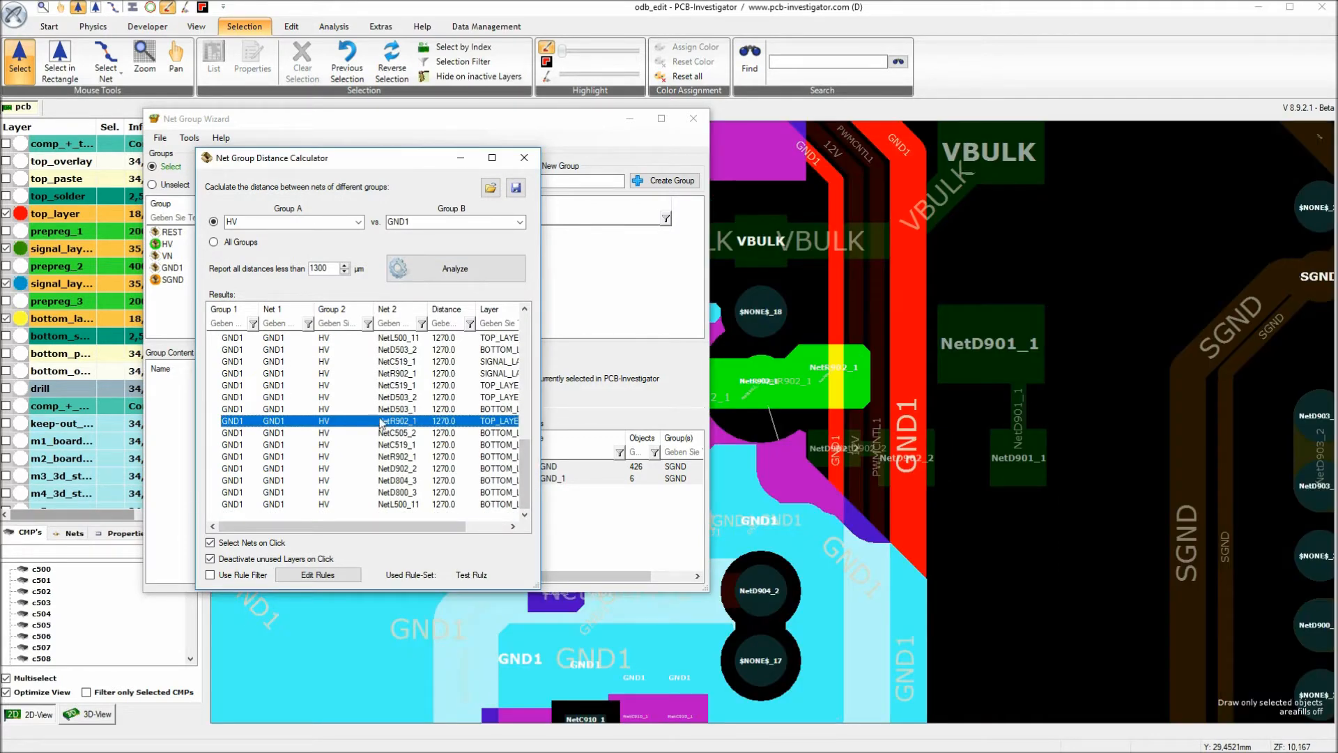
left_click_drag(396, 160, 317, 289)
left_click_drag(463, 122, 312, 137)
Turn off the net name labels and show the gap between NetR902_1 and GND1 close up
left_click(198, 26)
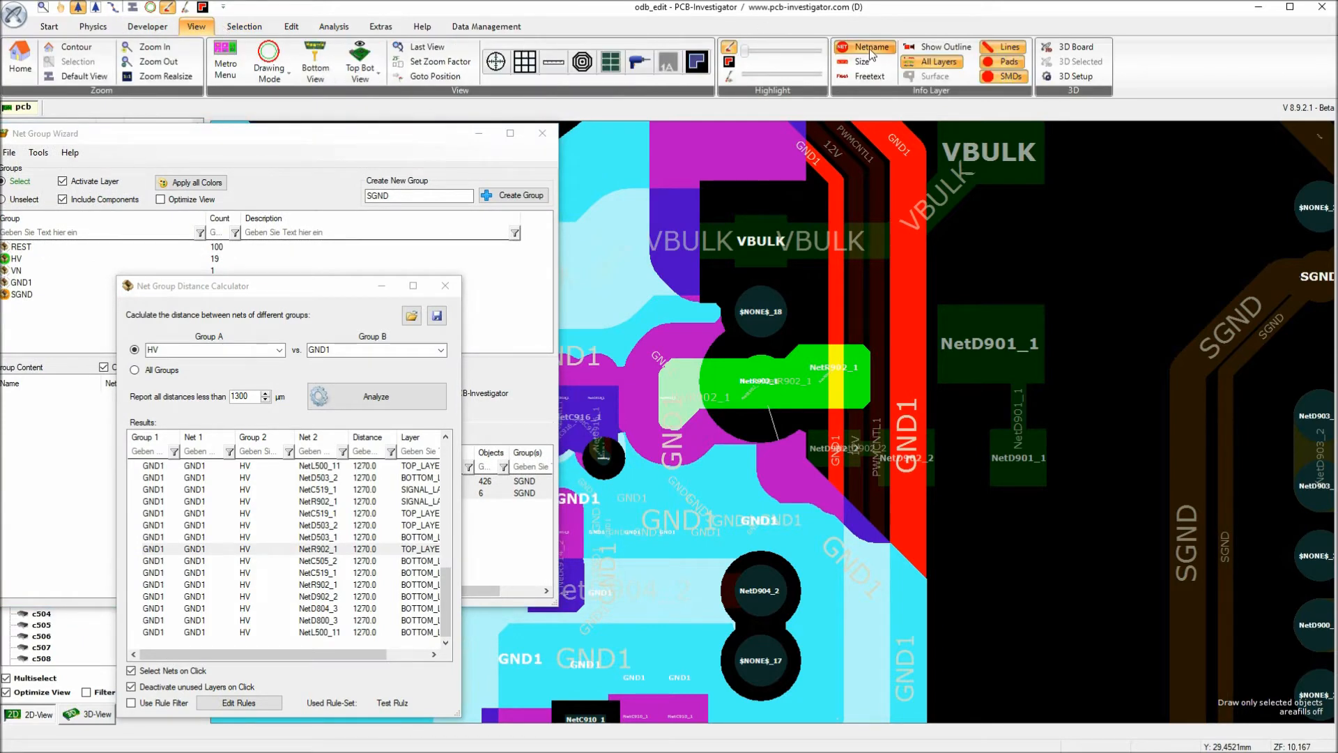
left_click(871, 52)
scroll(772, 423, "up", 5)
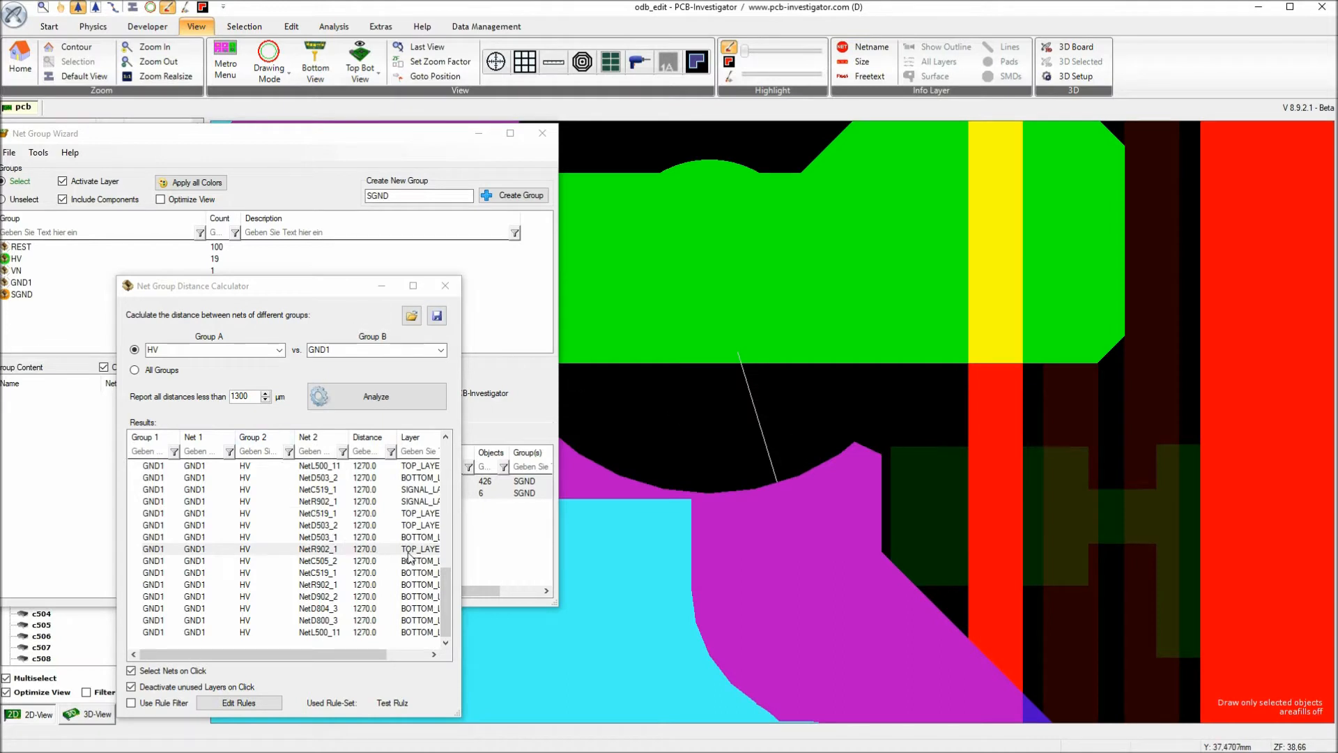
Hide the signal and bottom layers, leaving only top_layer displayed around the NetR902_1 pad and its distance line
left_click_drag(227, 130, 201, 304)
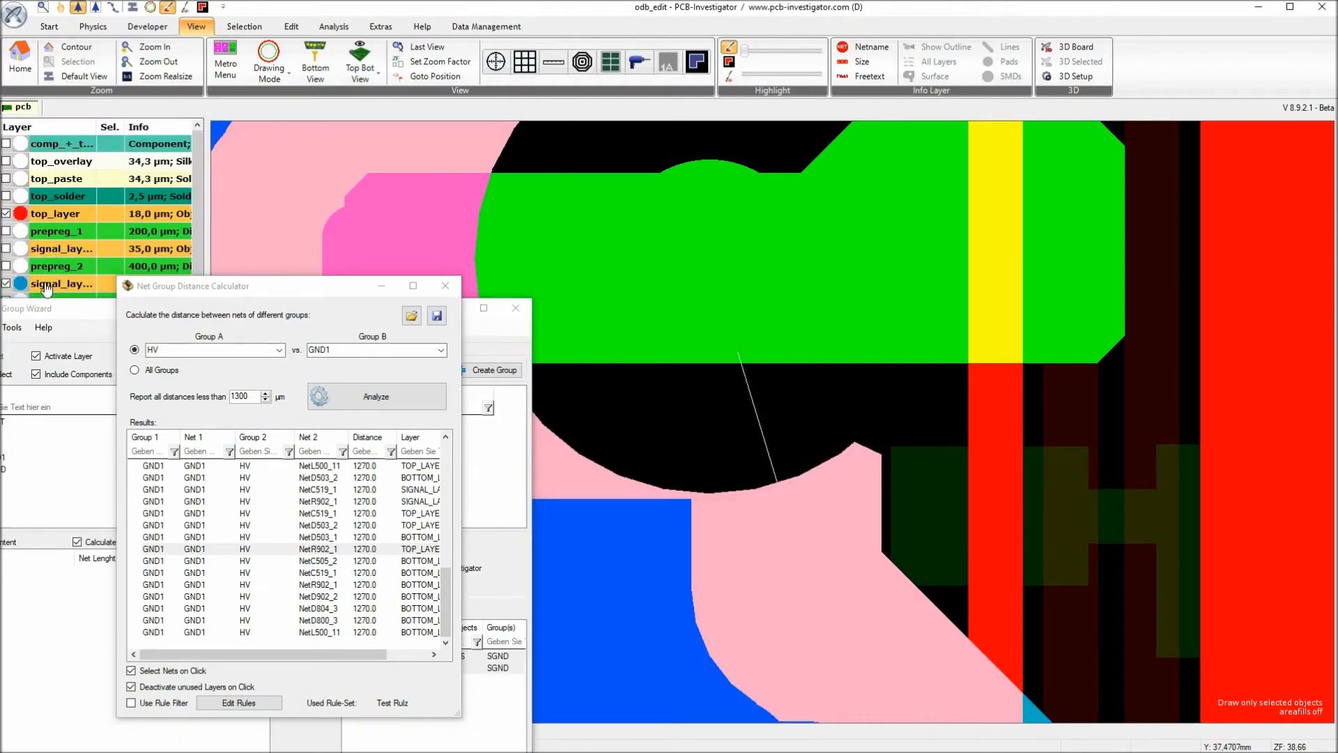
left_click_drag(59, 310, 69, 362)
scroll(760, 411, "down", 5)
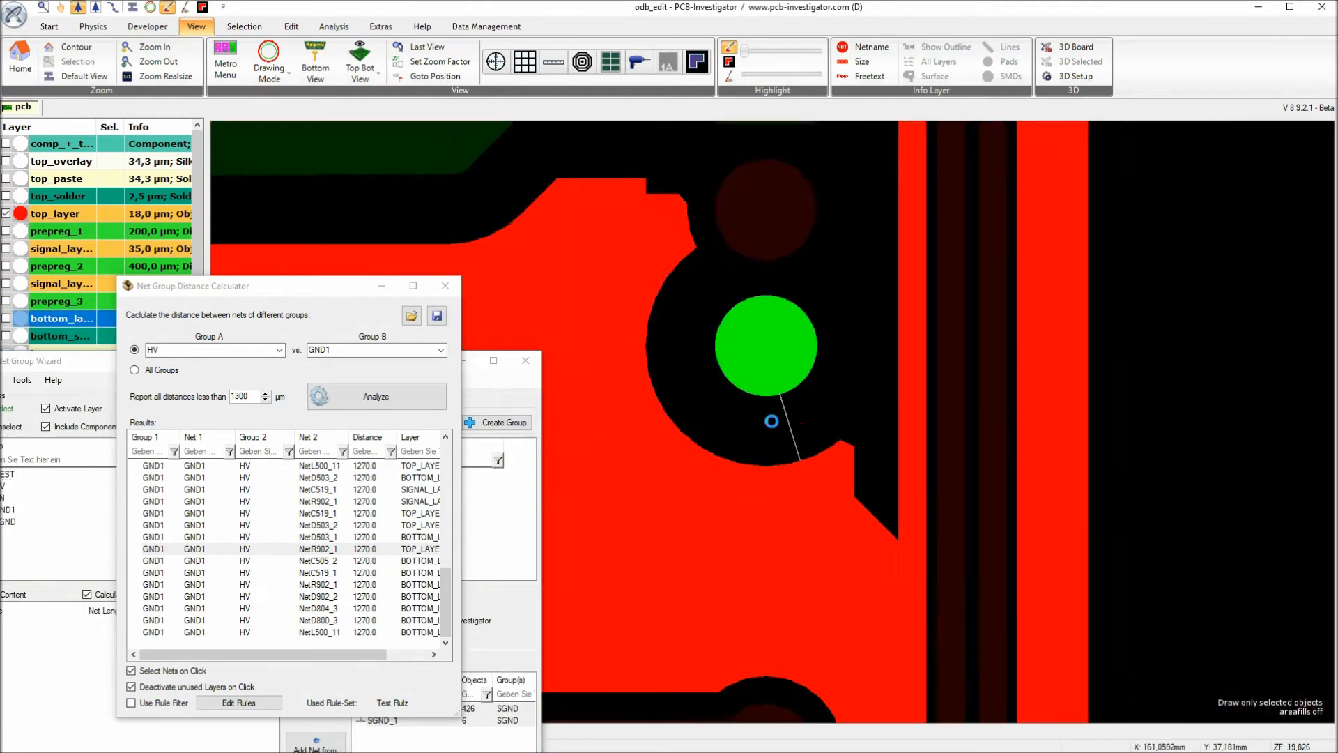
scroll(747, 407, "up", 3)
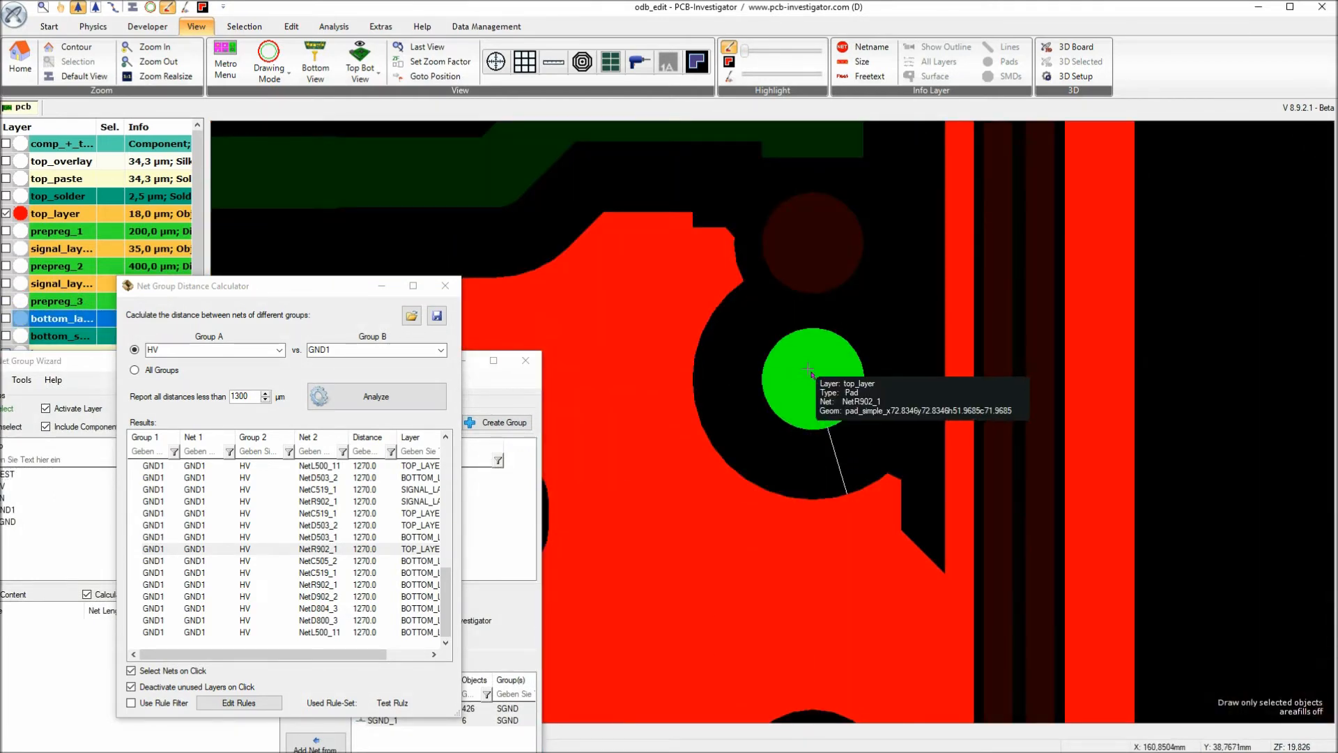
Inspect the distance line between the NetR902_1 pad and GND1 both close up and in the surrounding board area
scroll(807, 380, "down", 3)
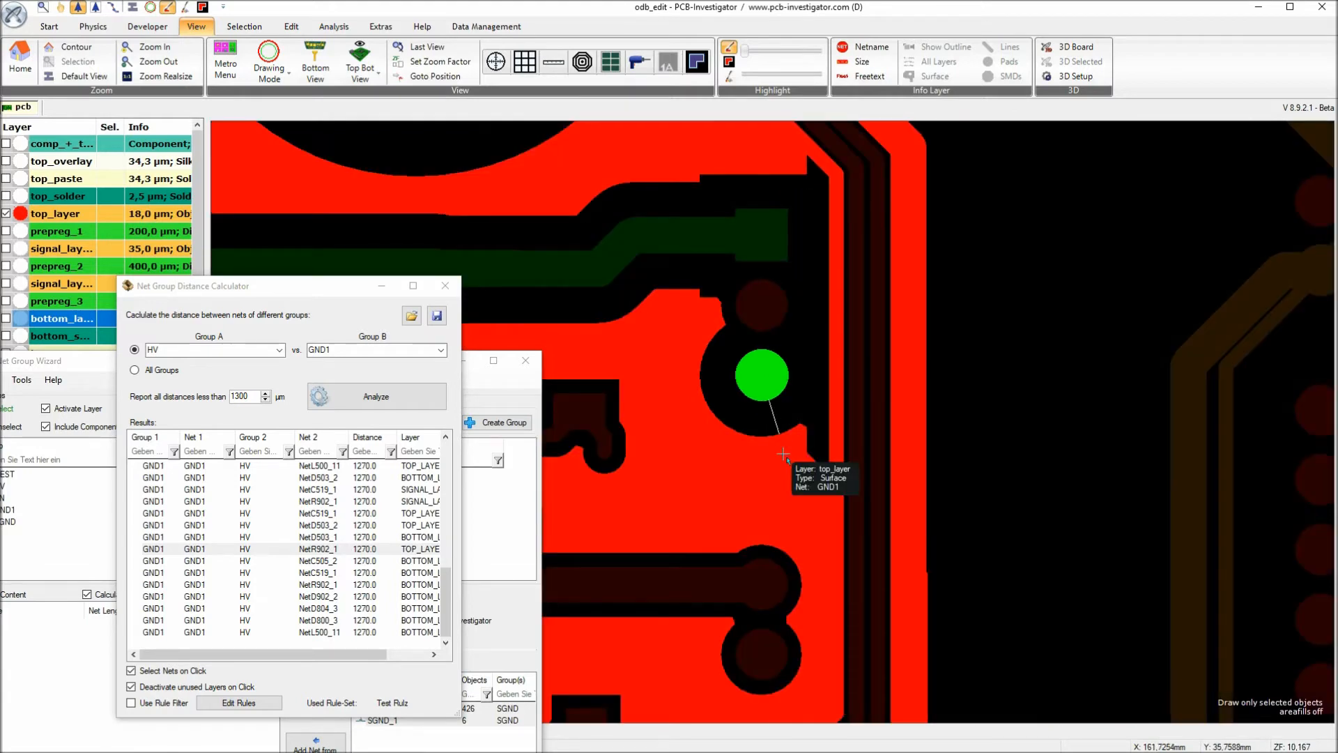
scroll(781, 453, "down", 6)
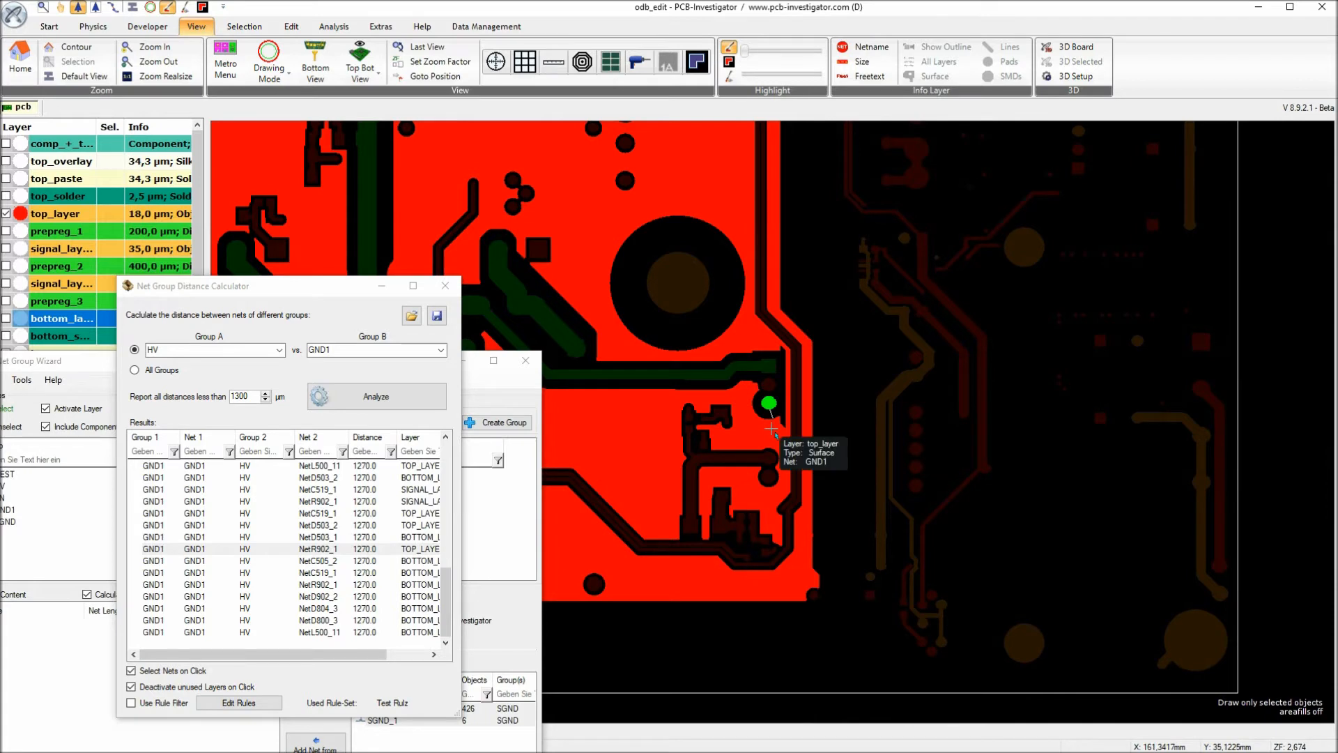
scroll(771, 428, "up", 6)
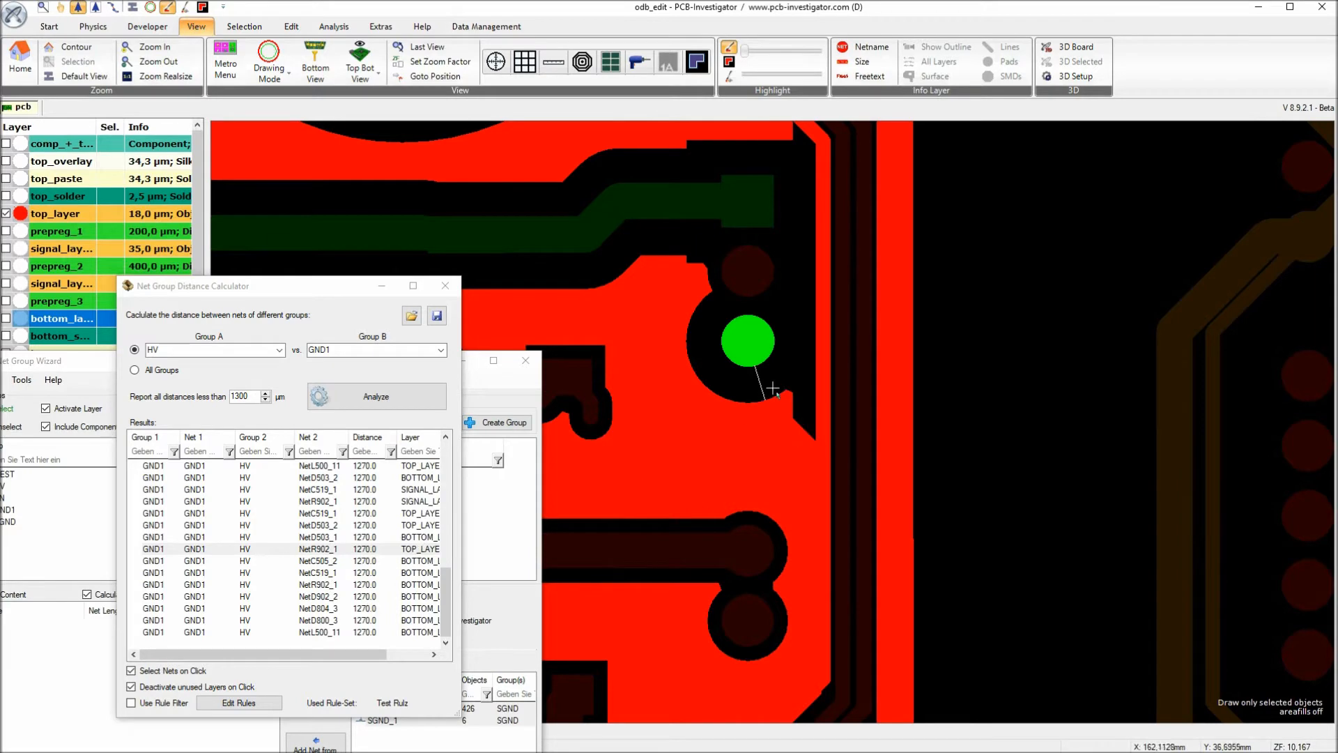
scroll(767, 410, "down", 9)
scroll(766, 293, "up", 3)
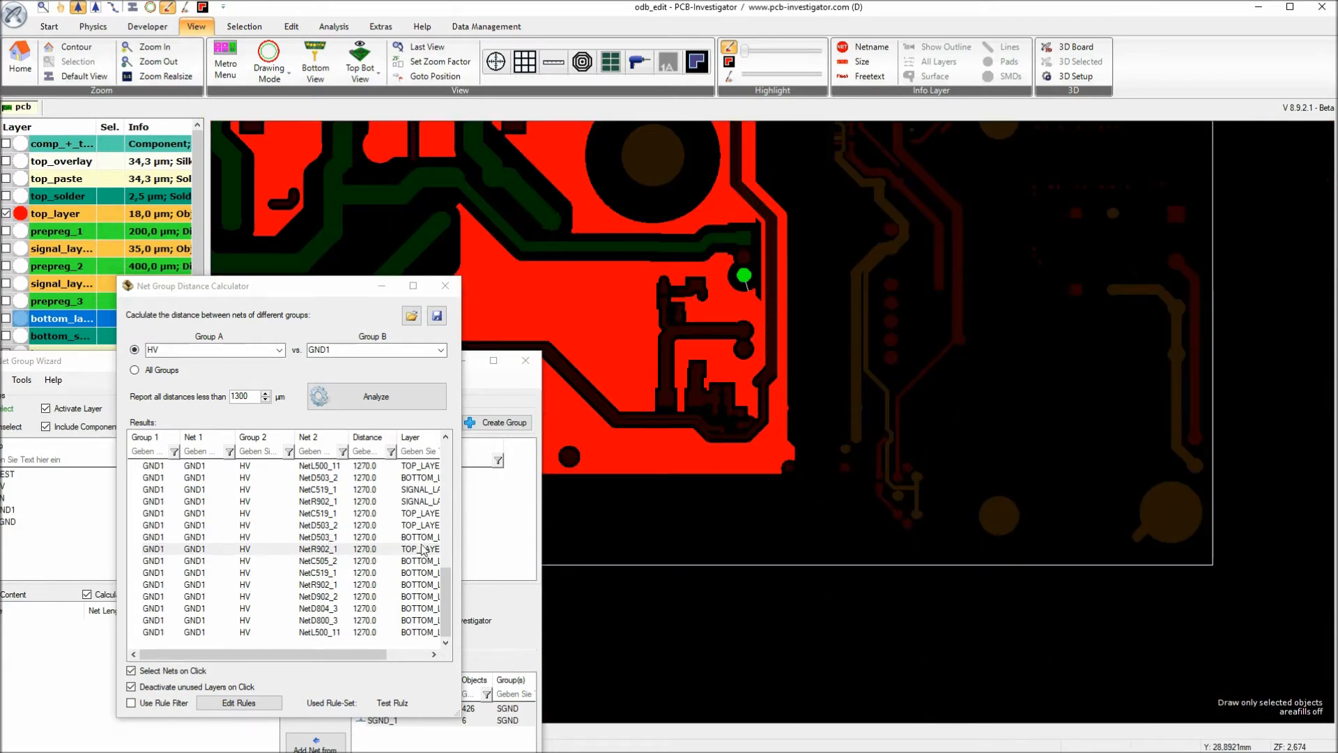
Export the distance results as an HTML report to report.html on the Desktop, replacing the existing file
left_click_drag(447, 585, 446, 457)
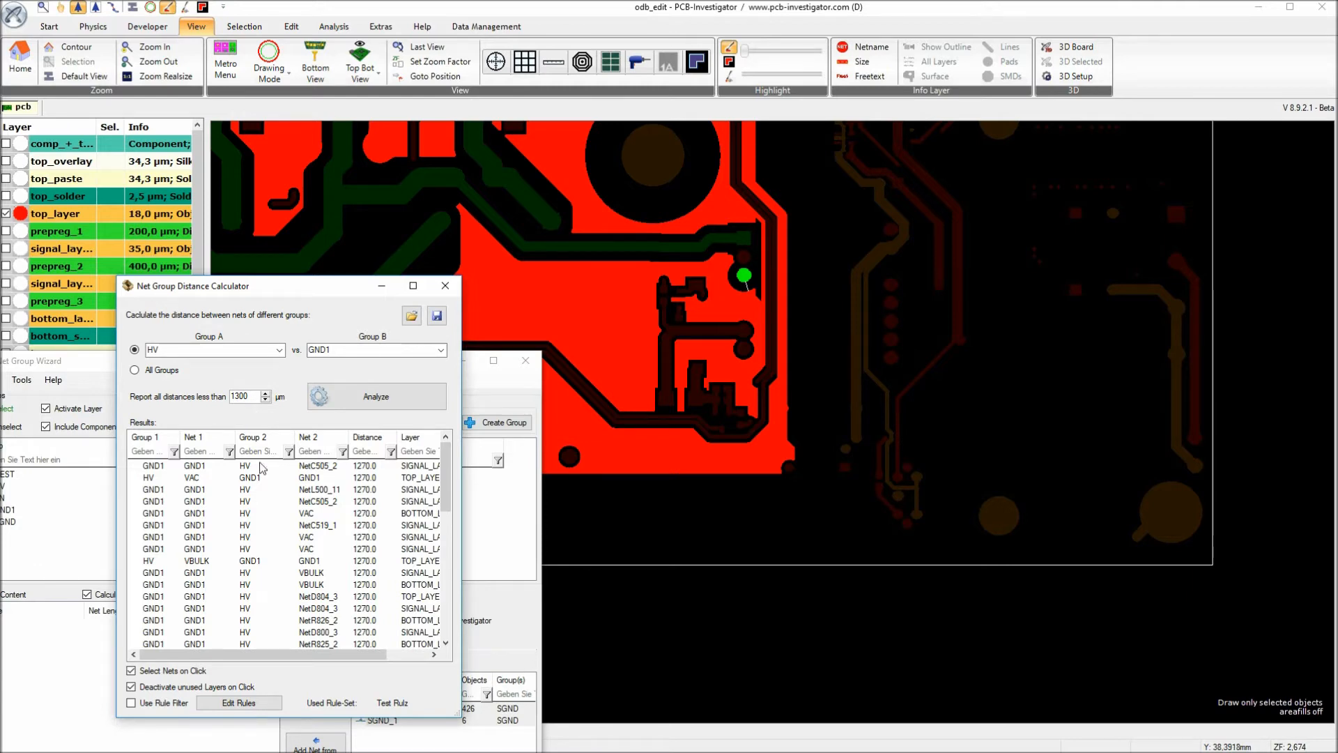
right_click(253, 495)
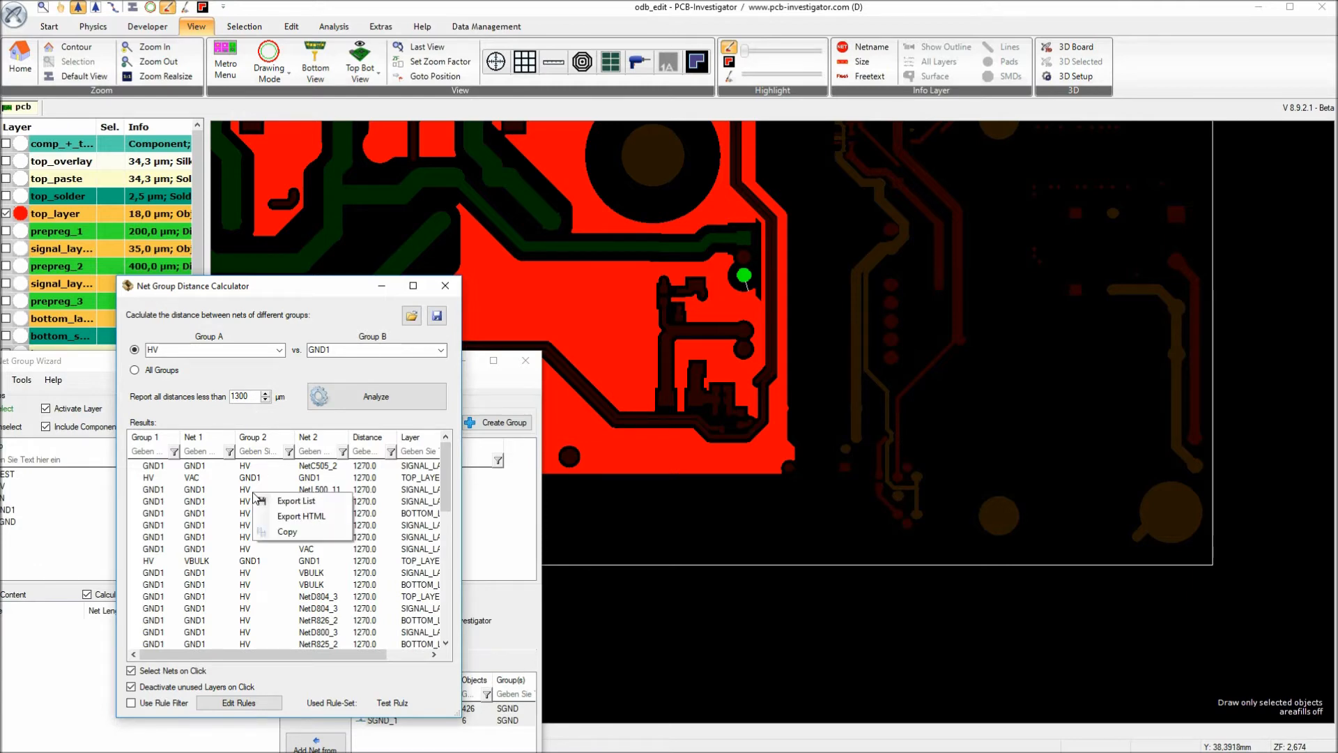
left_click(301, 516)
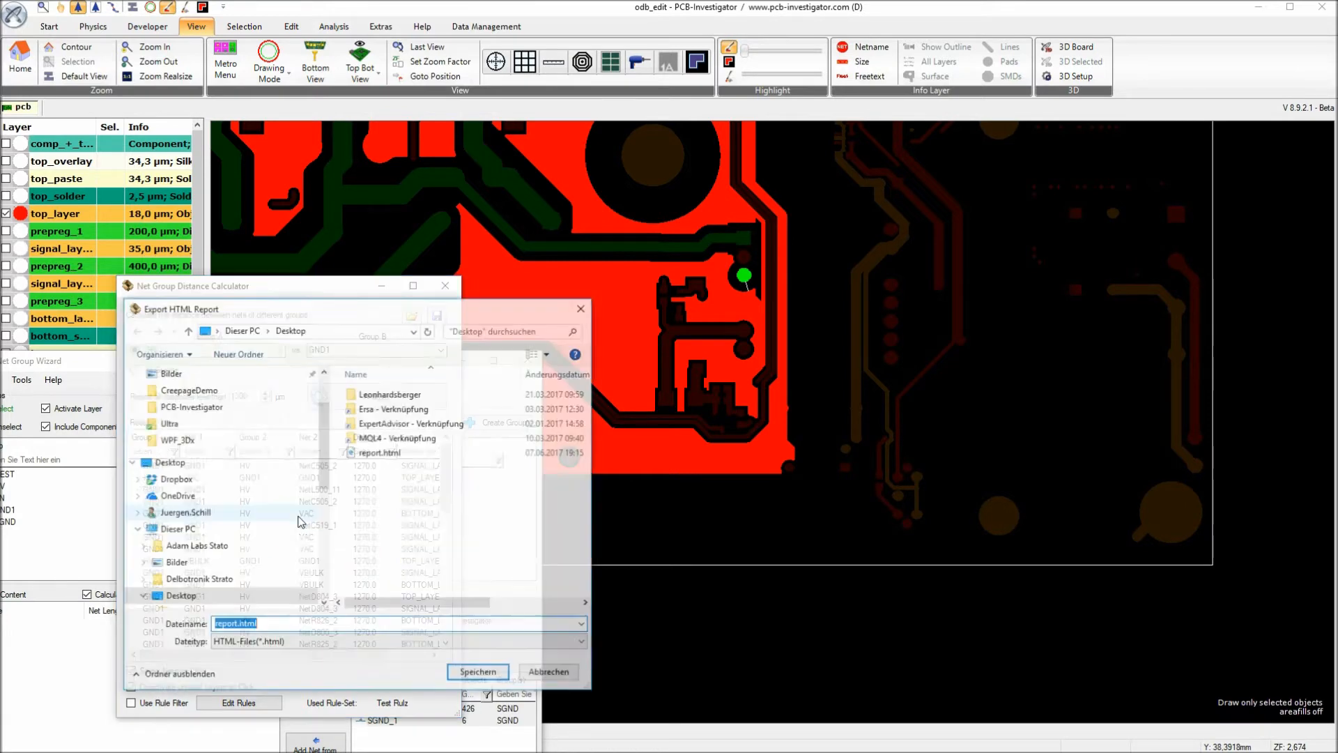
double_click(379, 453)
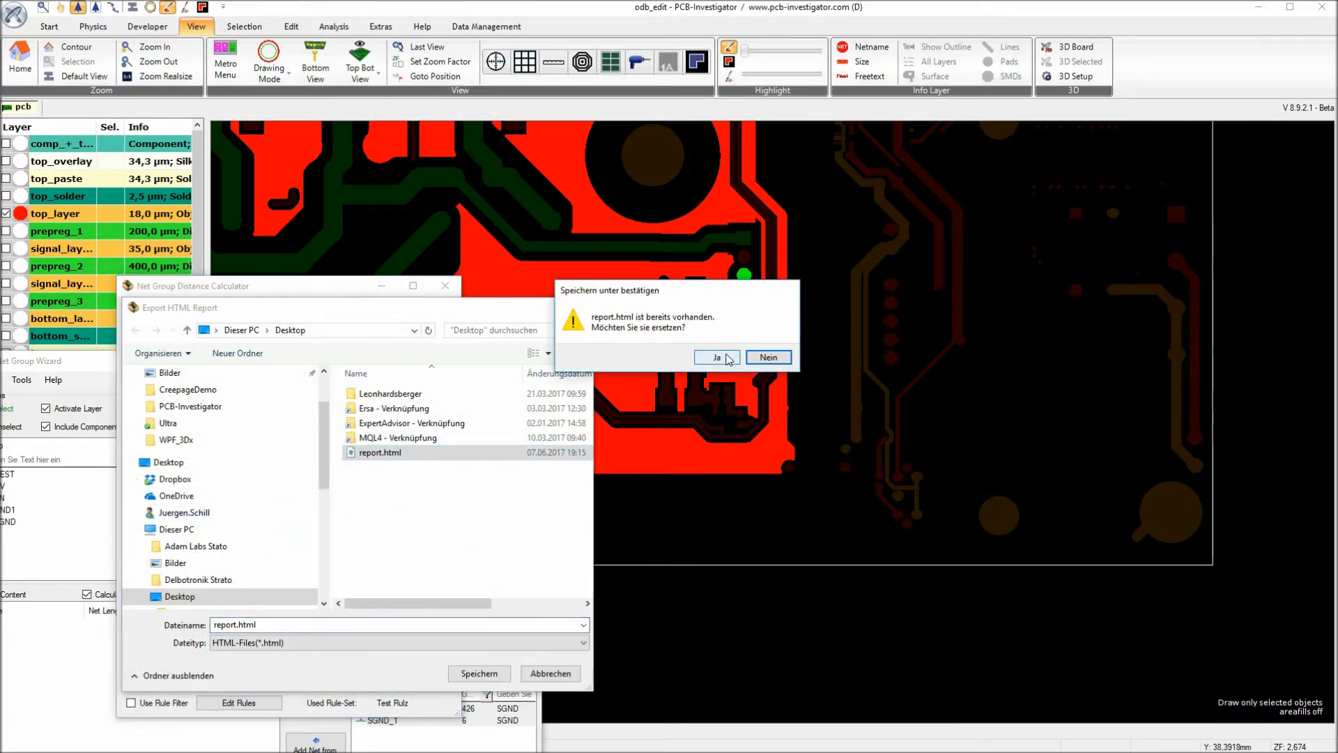
left_click(723, 357)
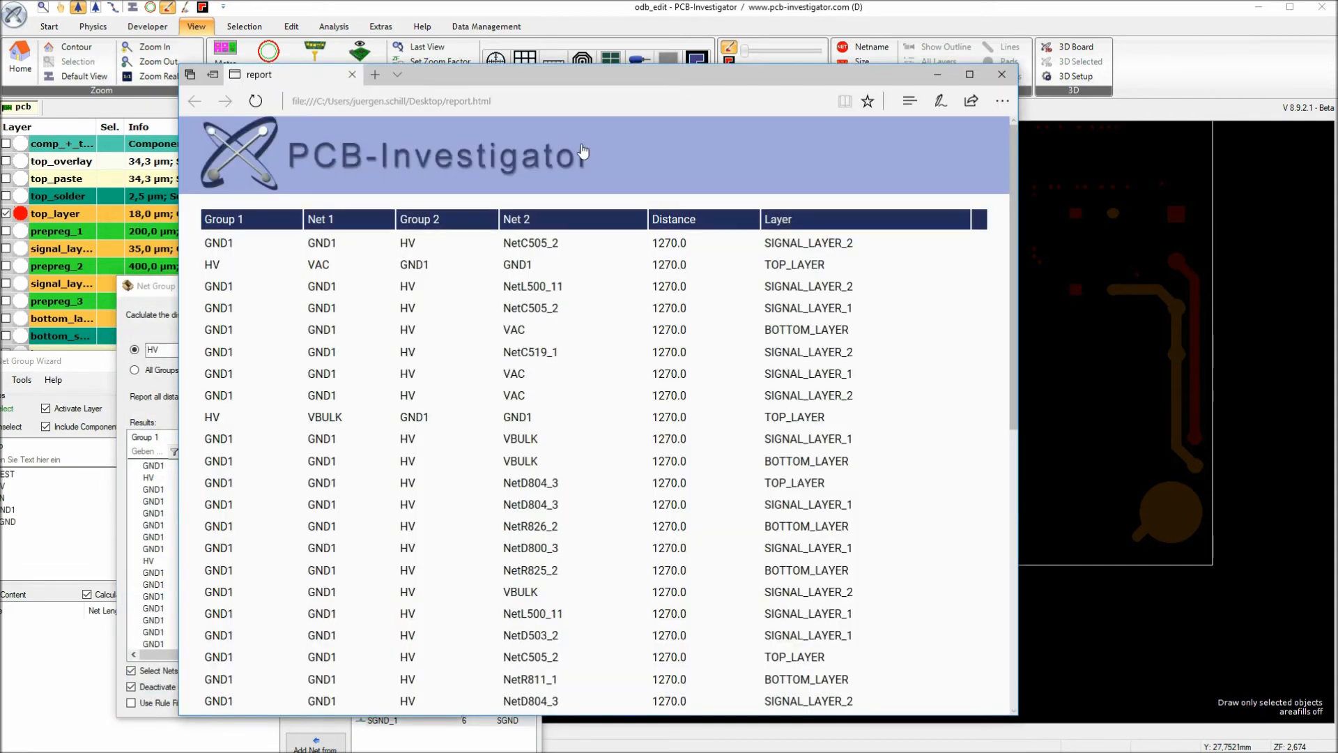
Review the exported report's groups, nets, distances and layers from start to end, and close the report
left_click_drag(524, 82, 587, 70)
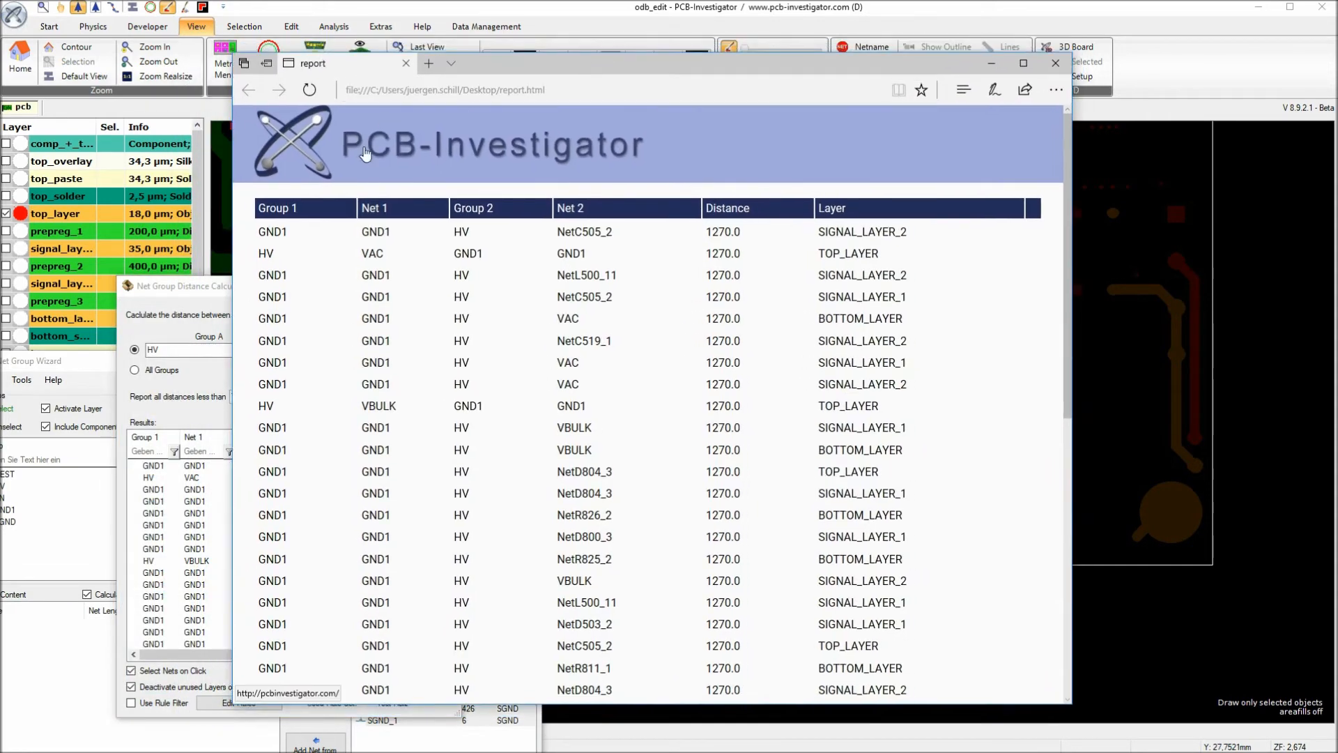
scroll(551, 184, "down", 8)
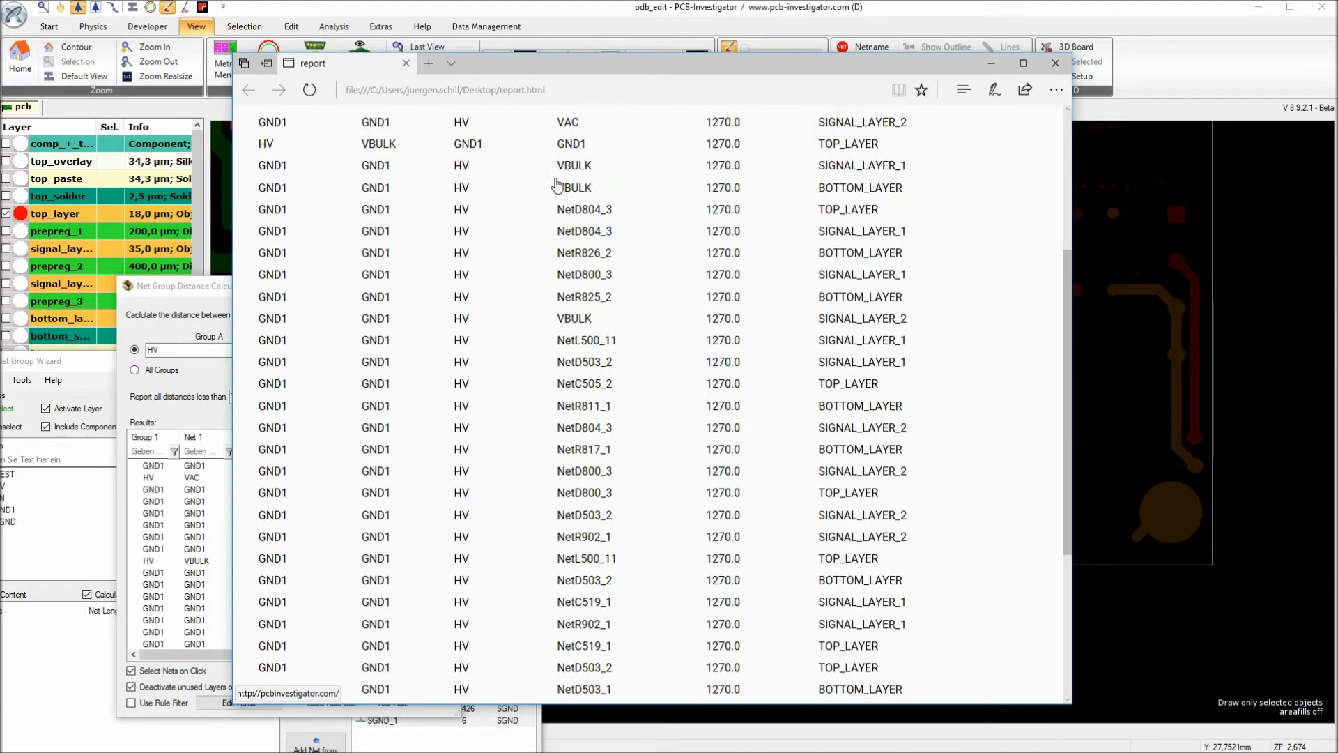
scroll(606, 347, "up", 6)
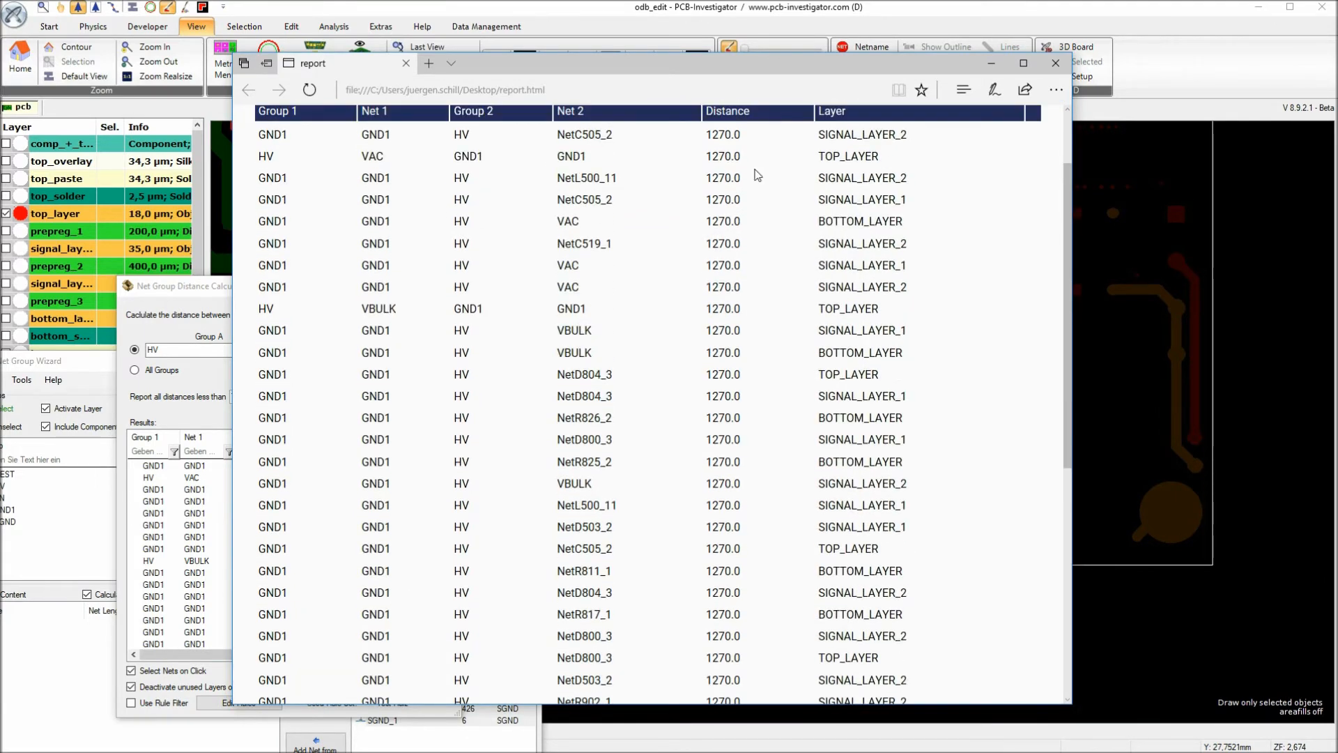
scroll(507, 168, "up", 2)
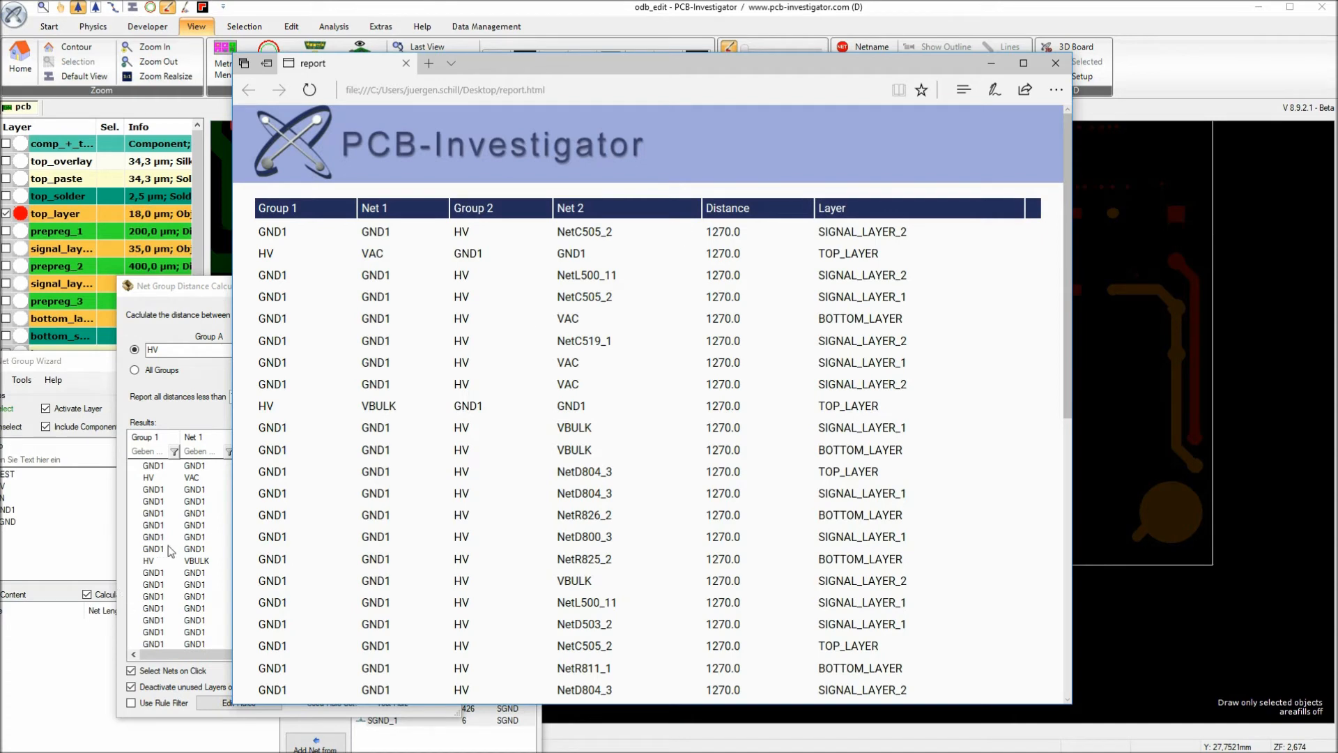
scroll(713, 346, "down", 2)
scroll(712, 346, "down", 4)
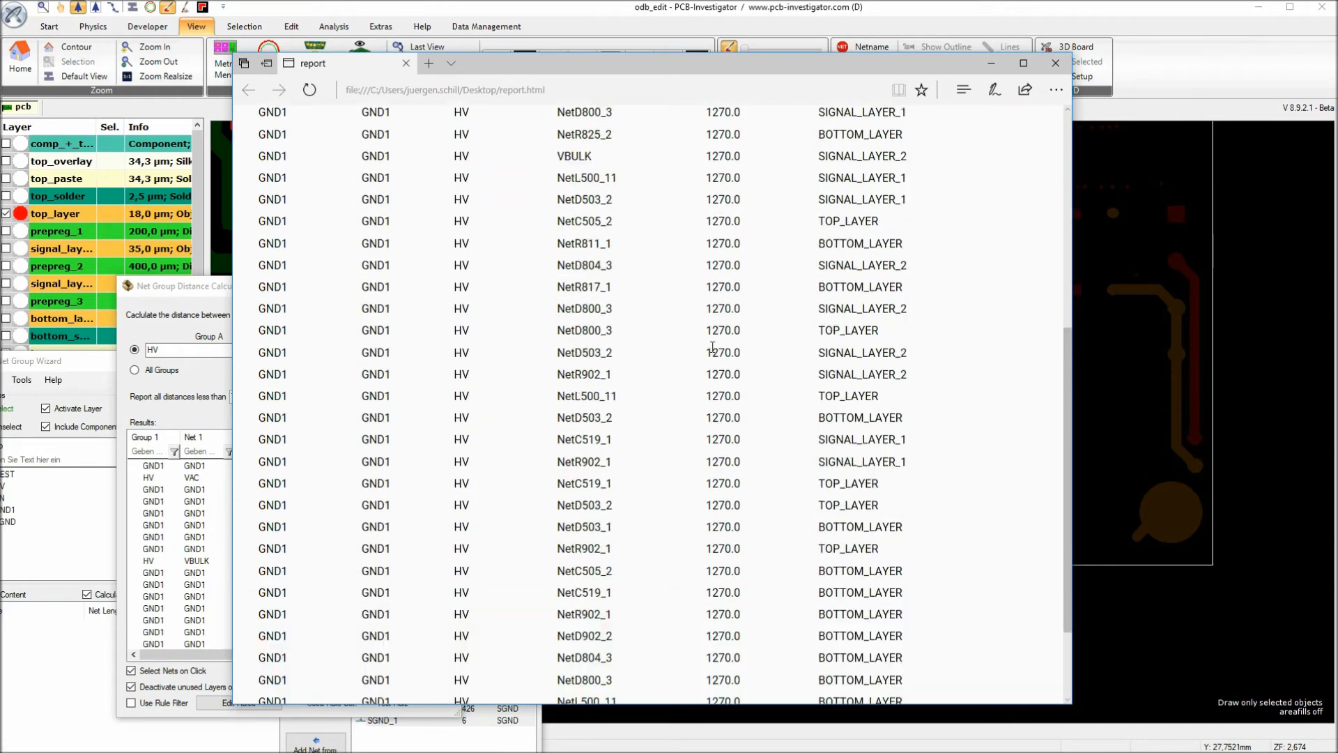
scroll(711, 349, "up", 6)
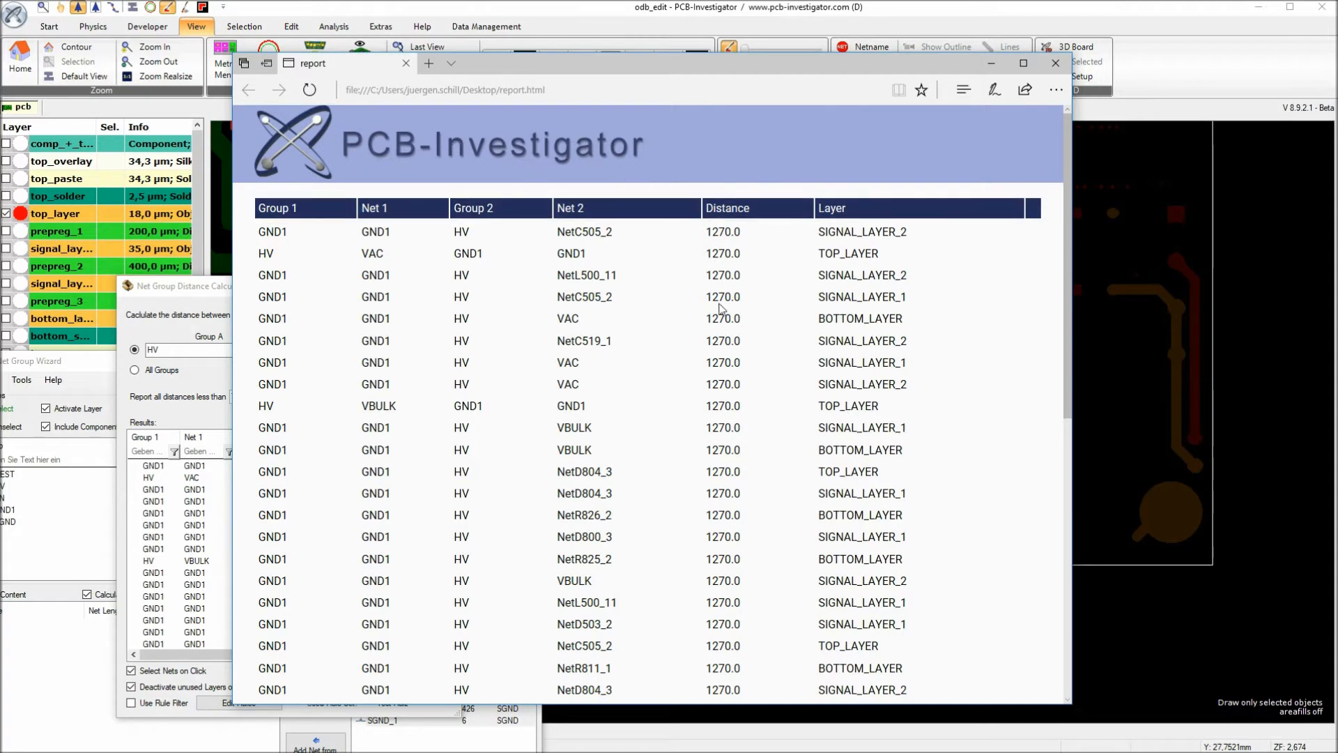
left_click_drag(587, 63, 680, 116)
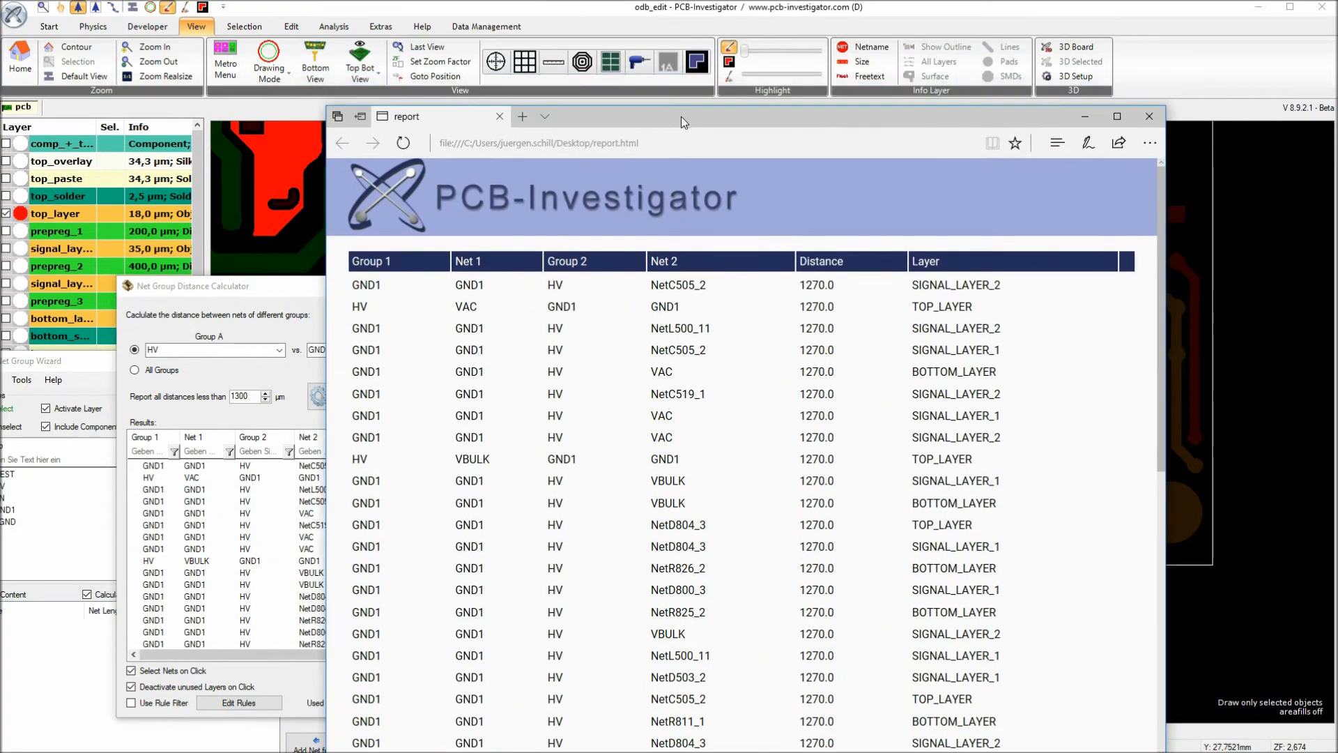
left_click(1149, 117)
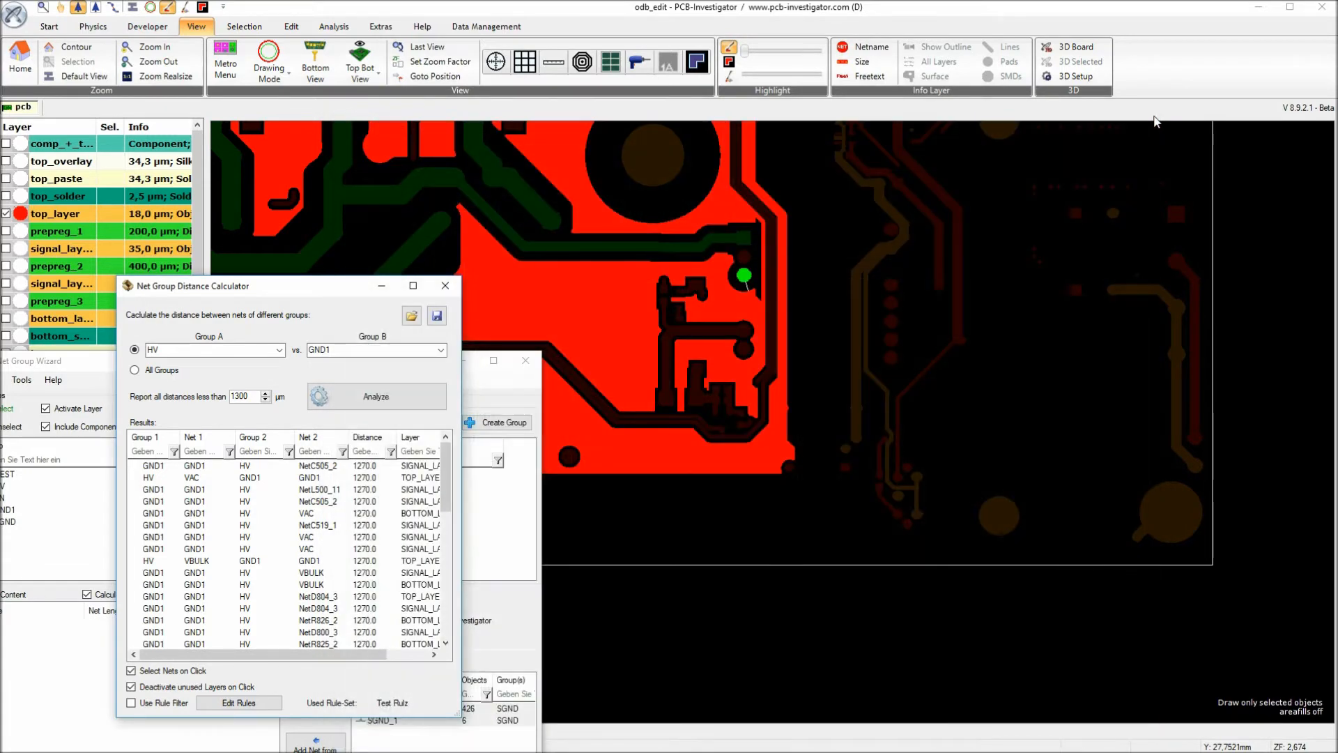
Close the Net Group Distance Calculator and the Net Group Wizard
left_click_drag(234, 294, 309, 198)
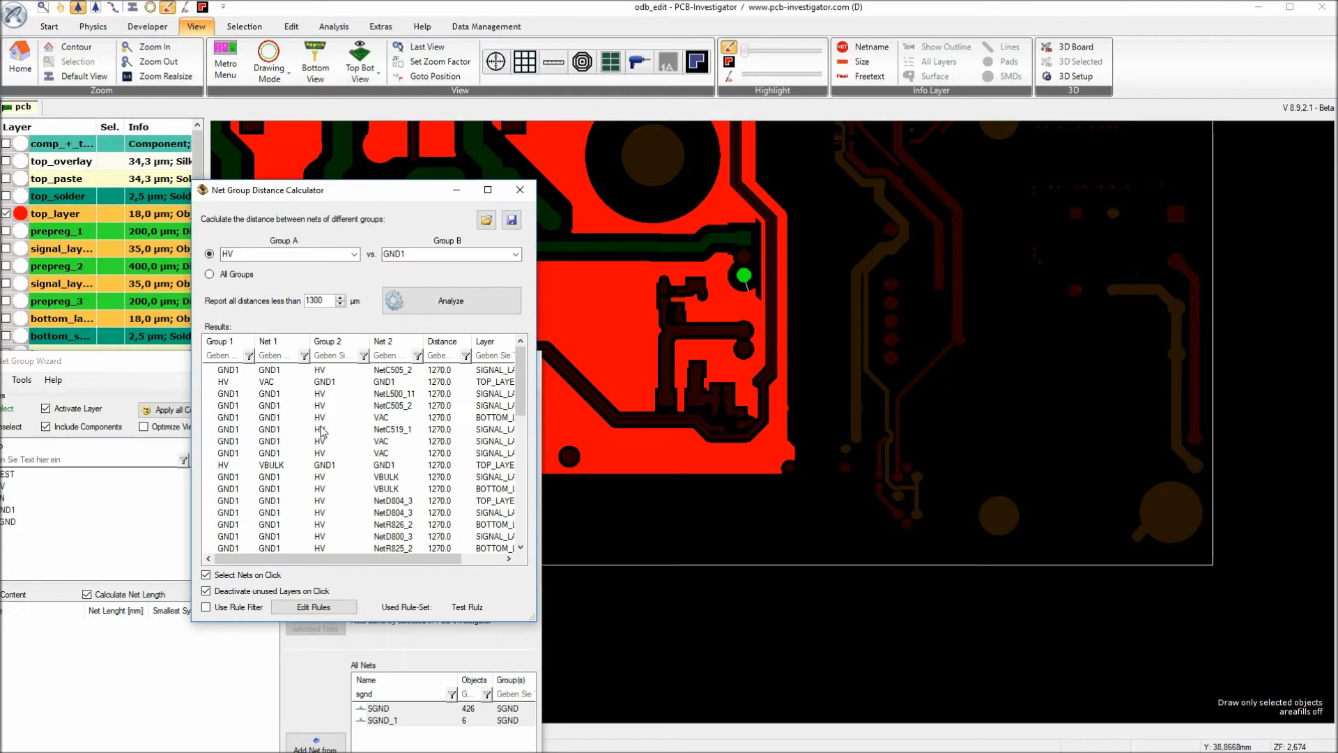
left_click(520, 191)
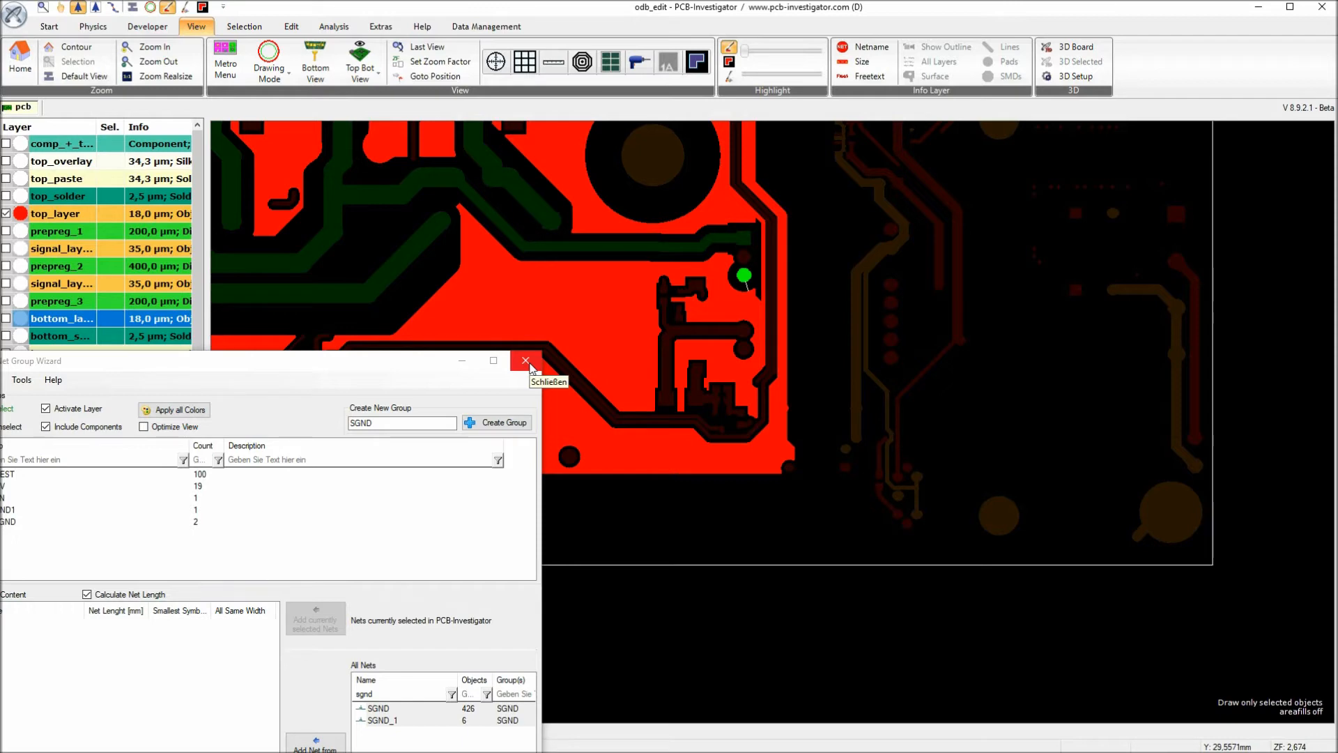
left_click(526, 361)
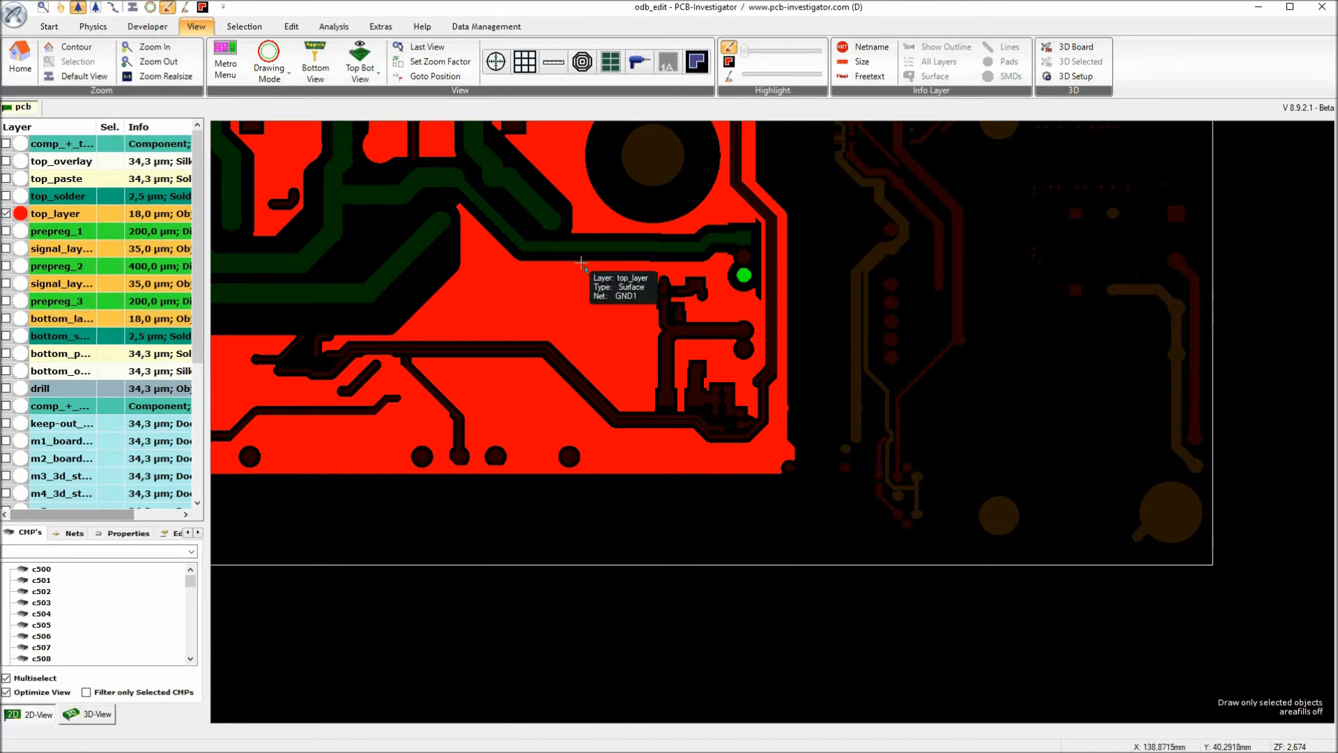
Clear the net selection and show the whole board with only top_layer displayed in its net group colors
left_click(334, 26)
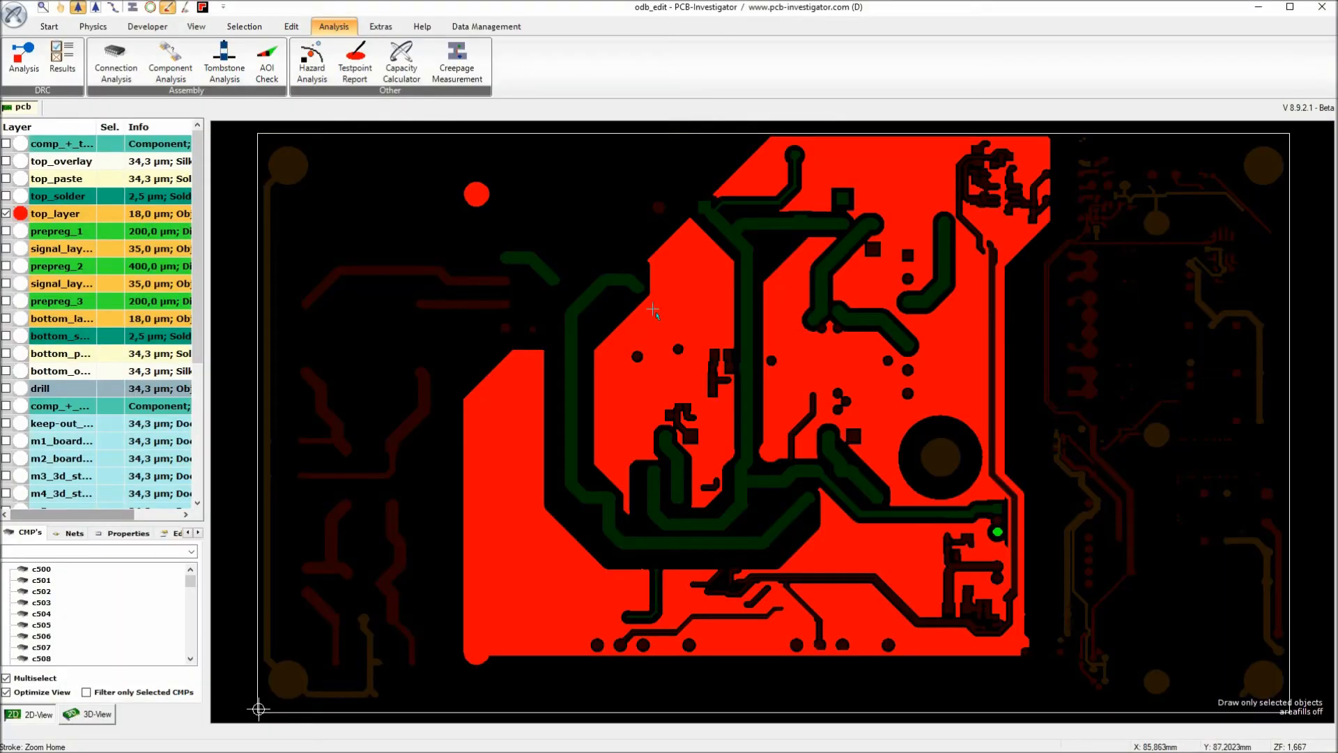
right_click(650, 298)
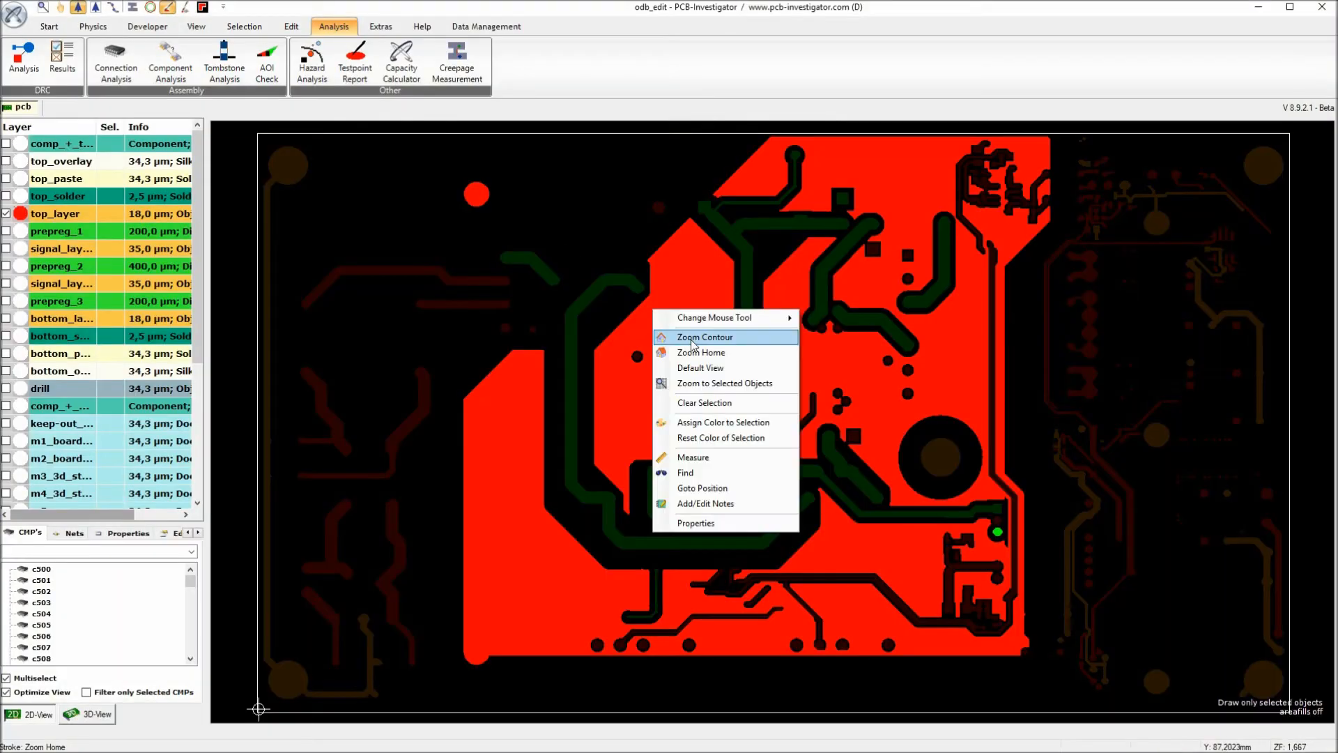
left_click(699, 364)
left_click(76, 214)
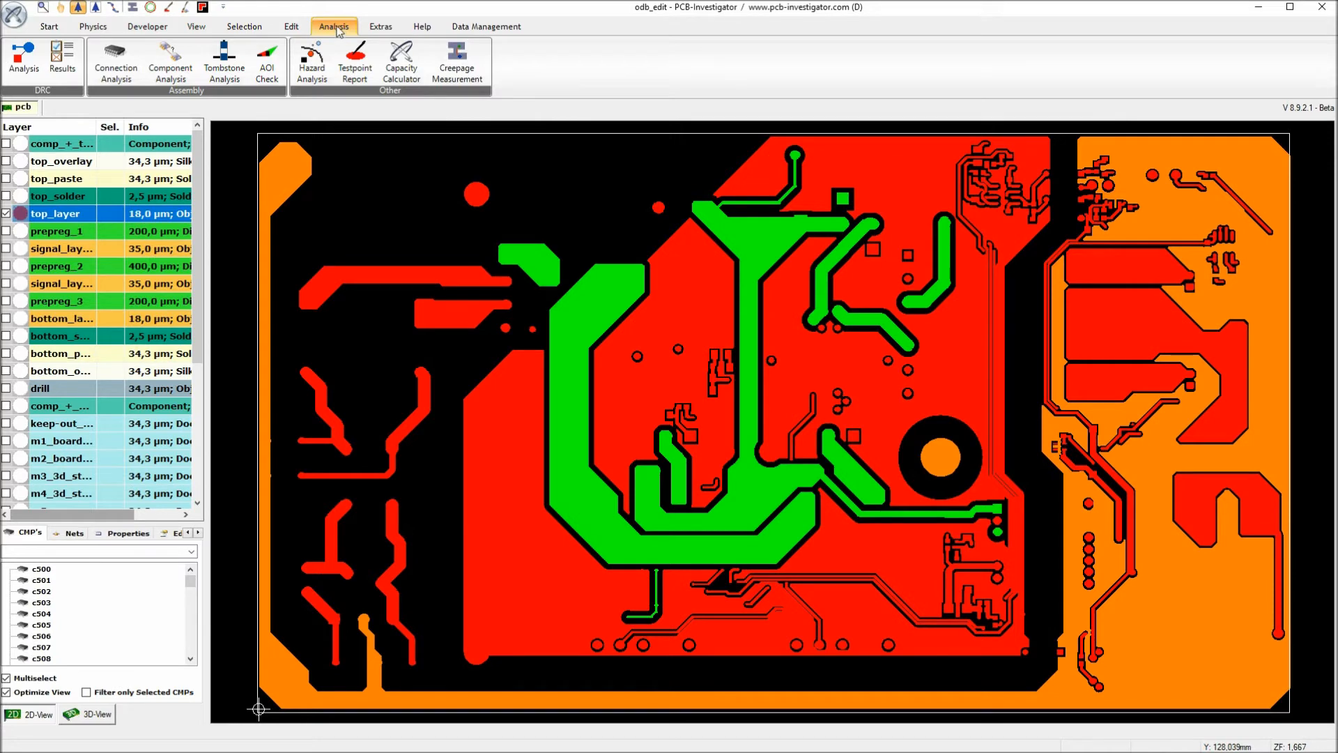
Open Creepage Measurement and set up a net group to net group check between HV and SGND
left_click(479, 79)
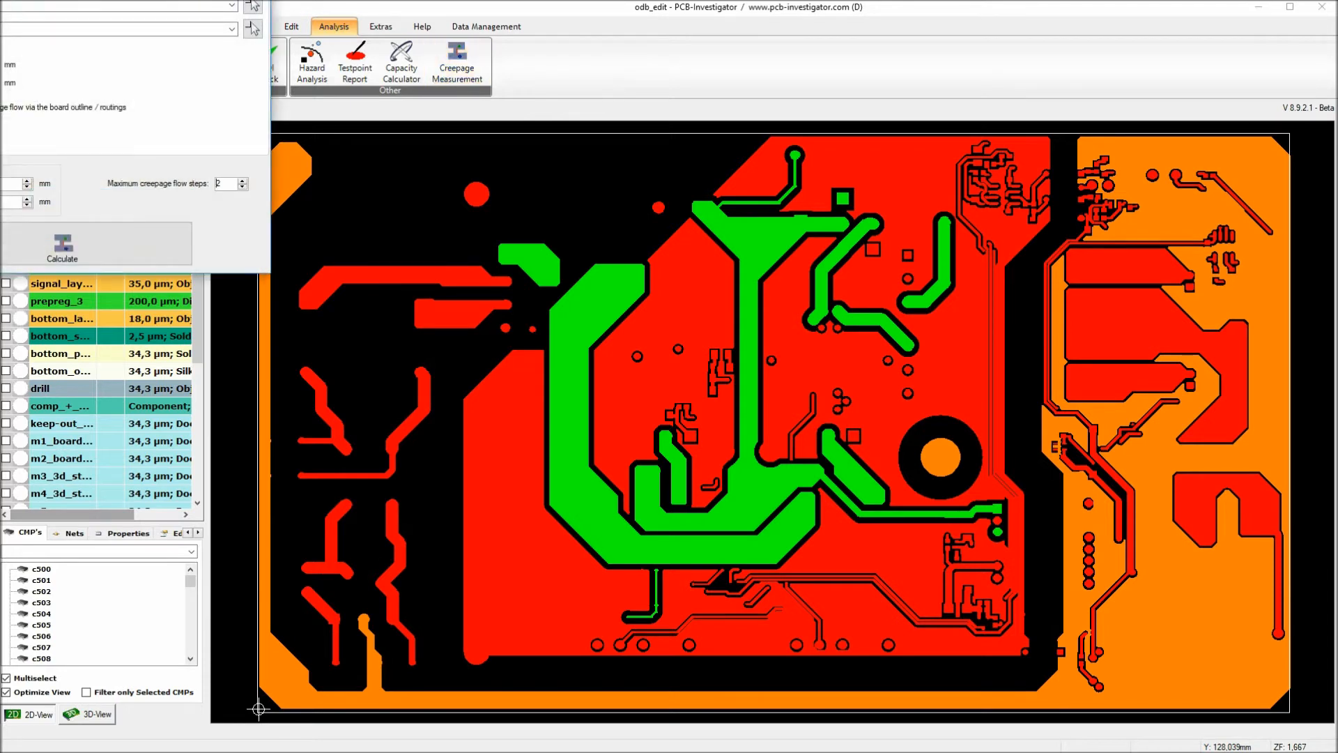
left_click_drag(67, 0, 496, 179)
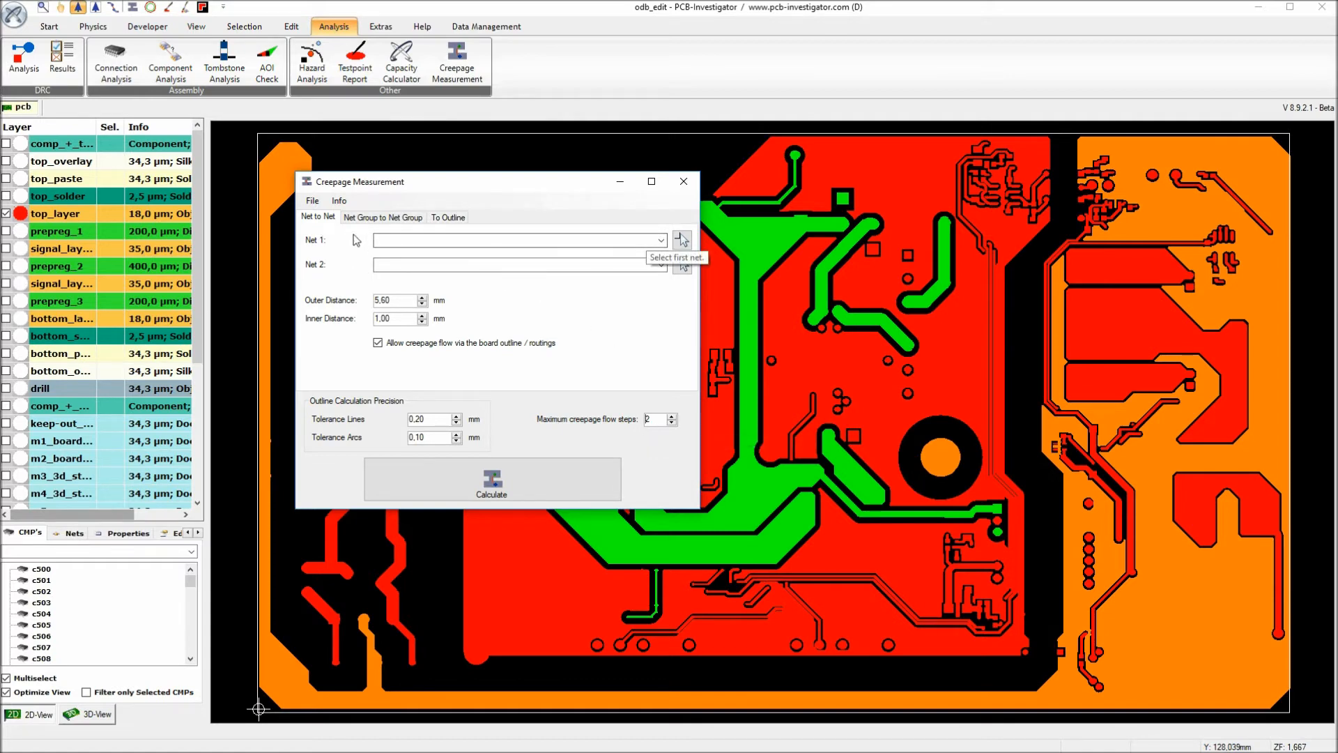
left_click(376, 219)
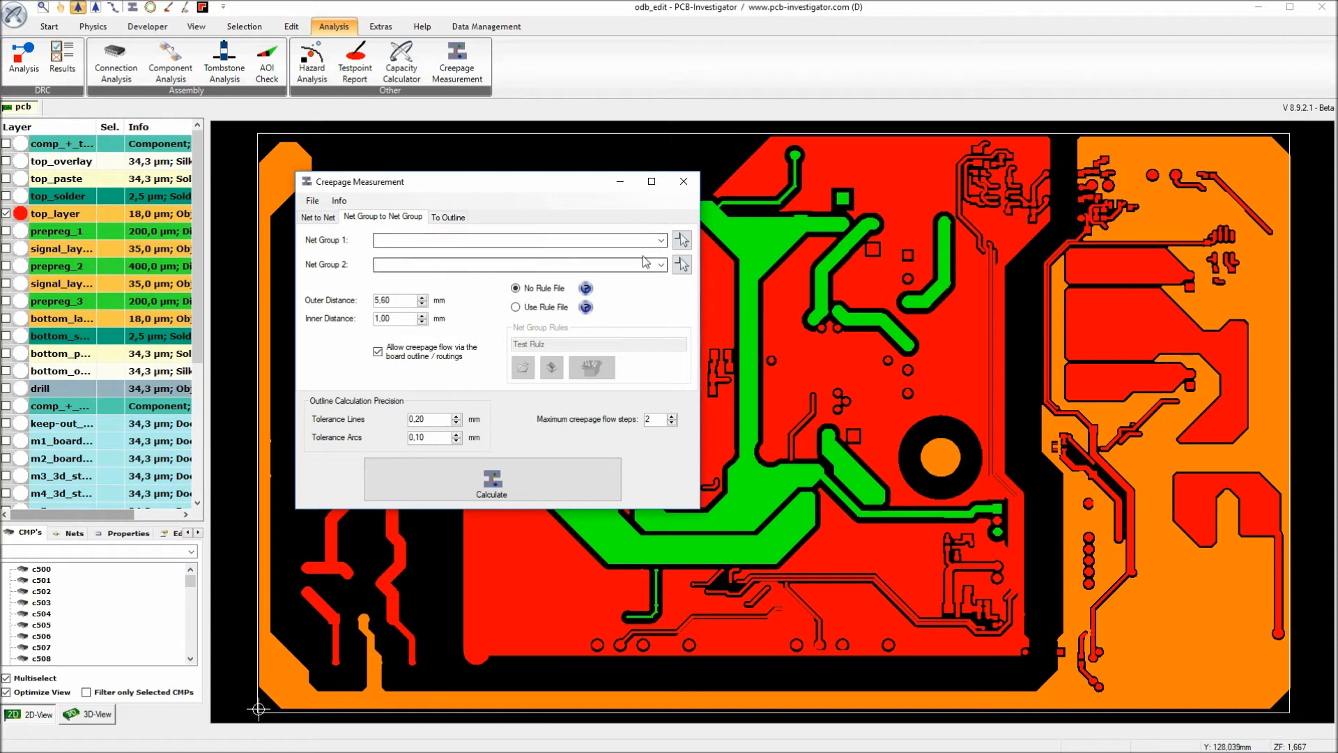
left_click(455, 240)
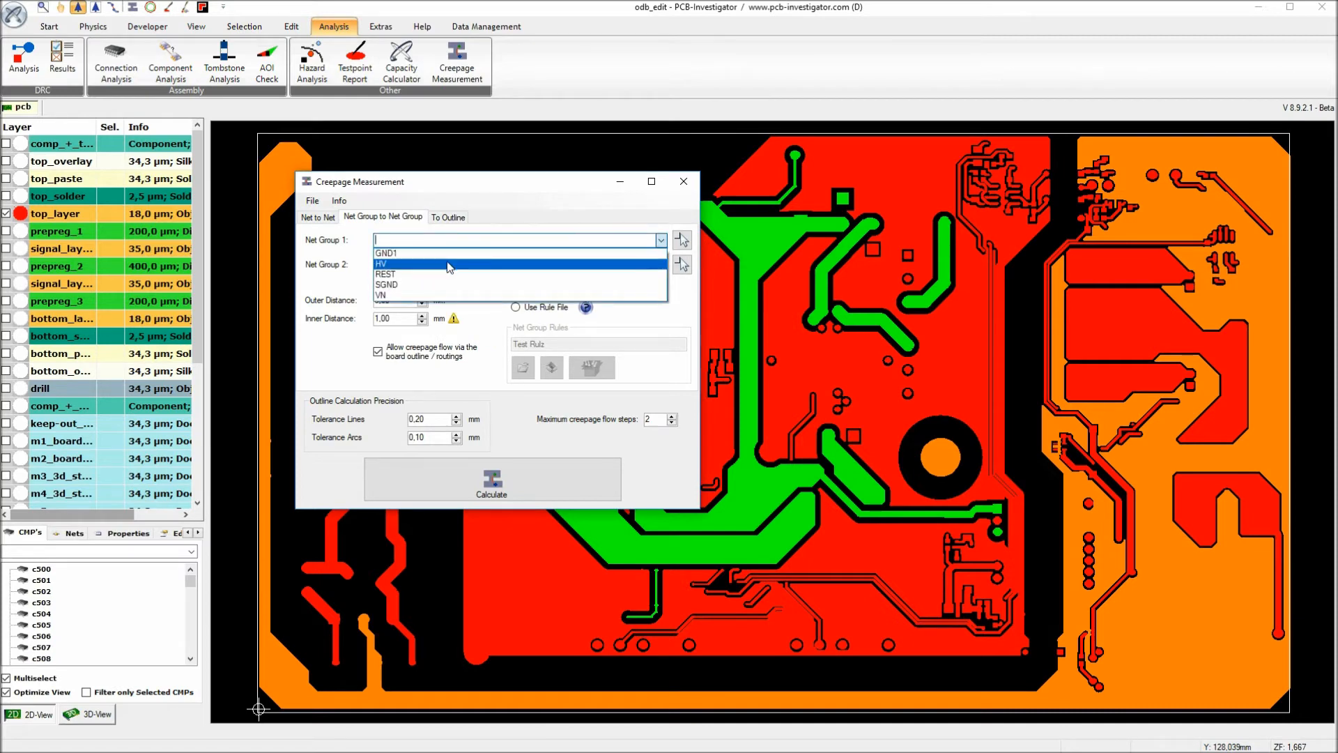
left_click(450, 265)
left_click(660, 265)
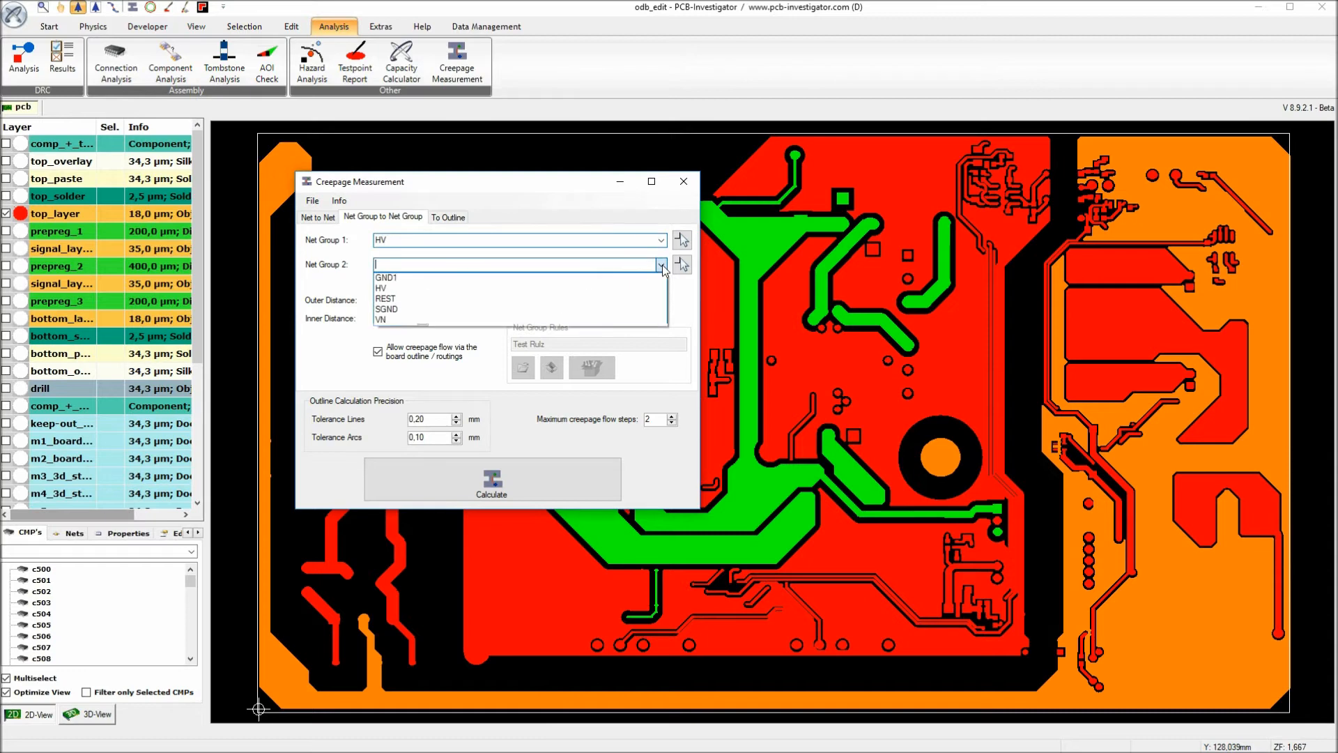
left_click(434, 309)
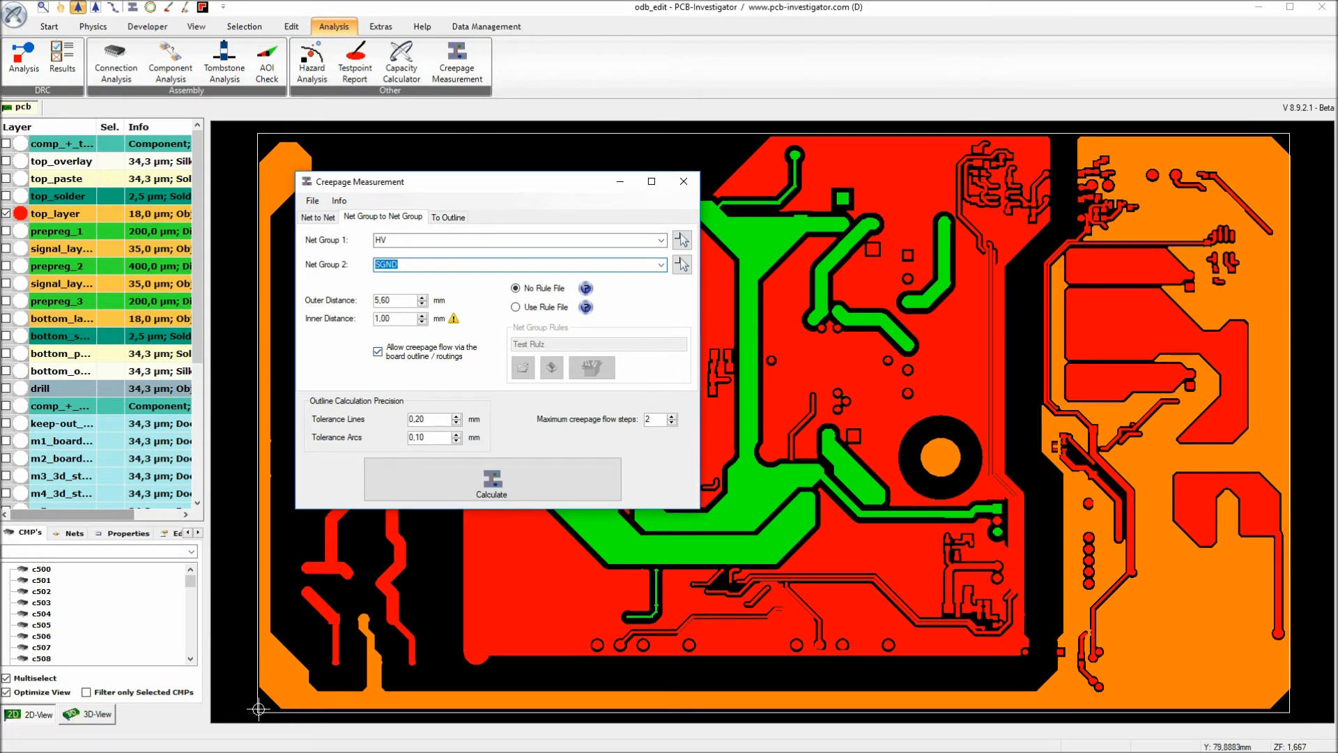
Bring up the DIN EN 60664-1 table F.4 document and examine the minimum creepage distances by voltage, pollution degree and material group
left_click_drag(0, 35, 963, 41)
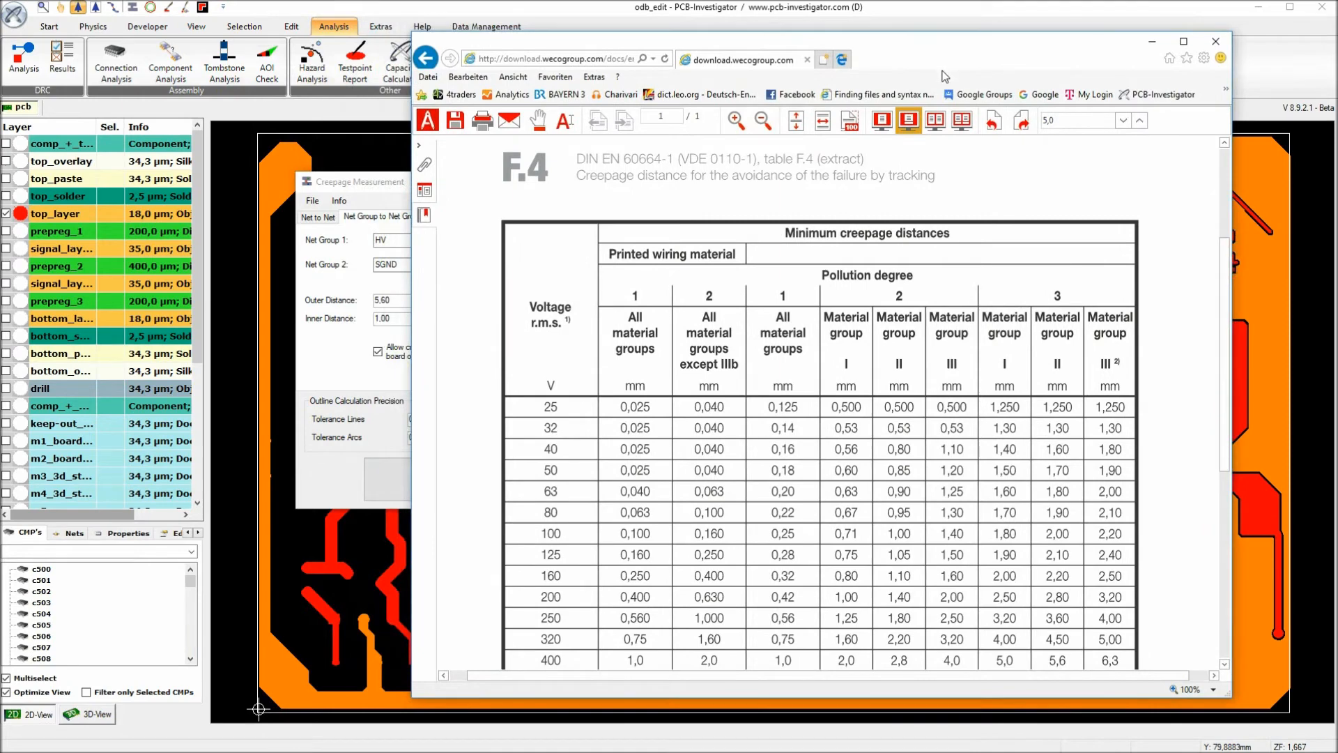
scroll(871, 254, "down", 3)
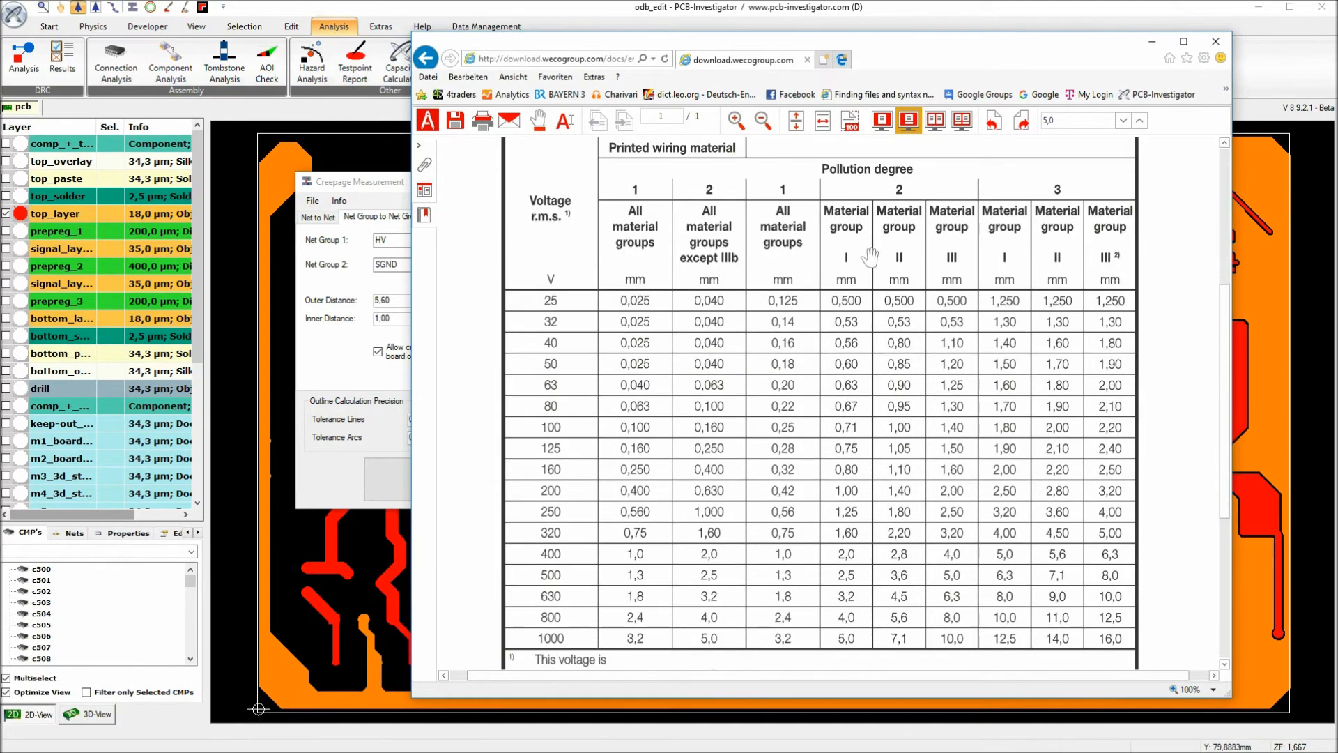
scroll(871, 257, "down", 2)
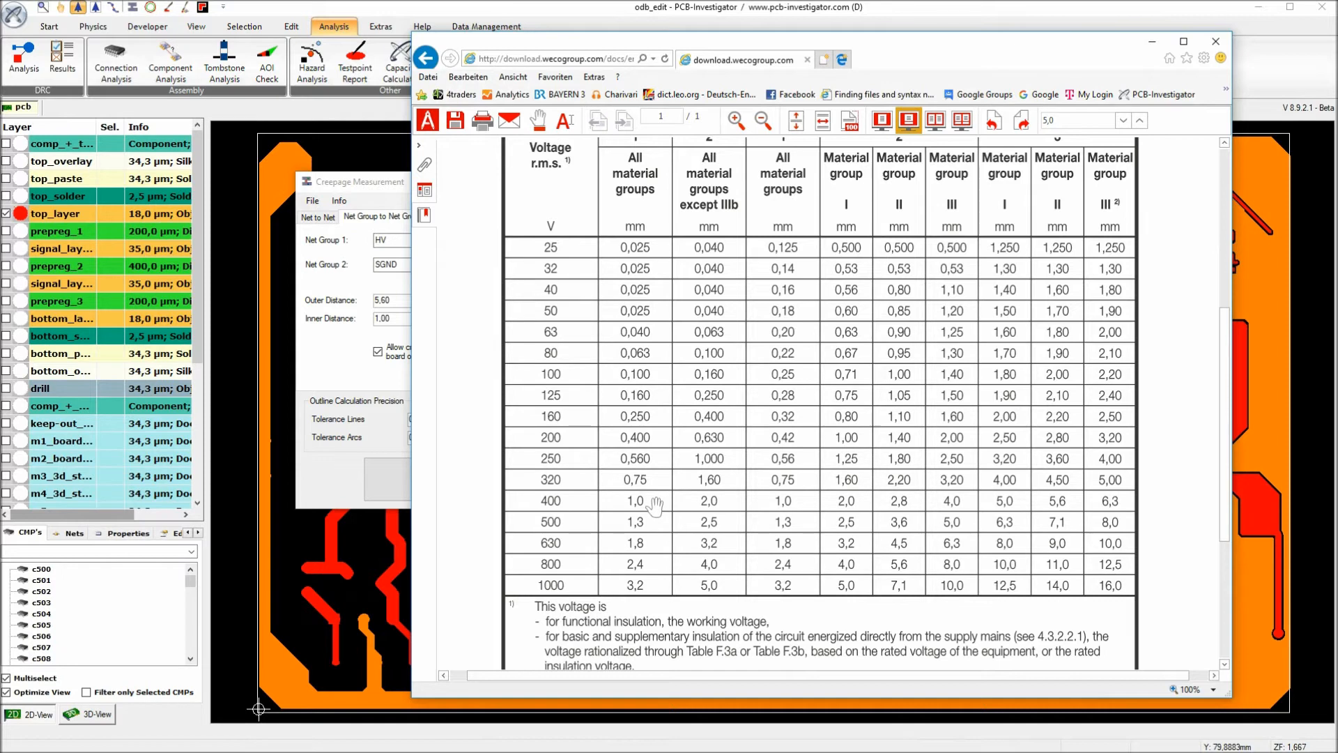
scroll(656, 505, "up", 2)
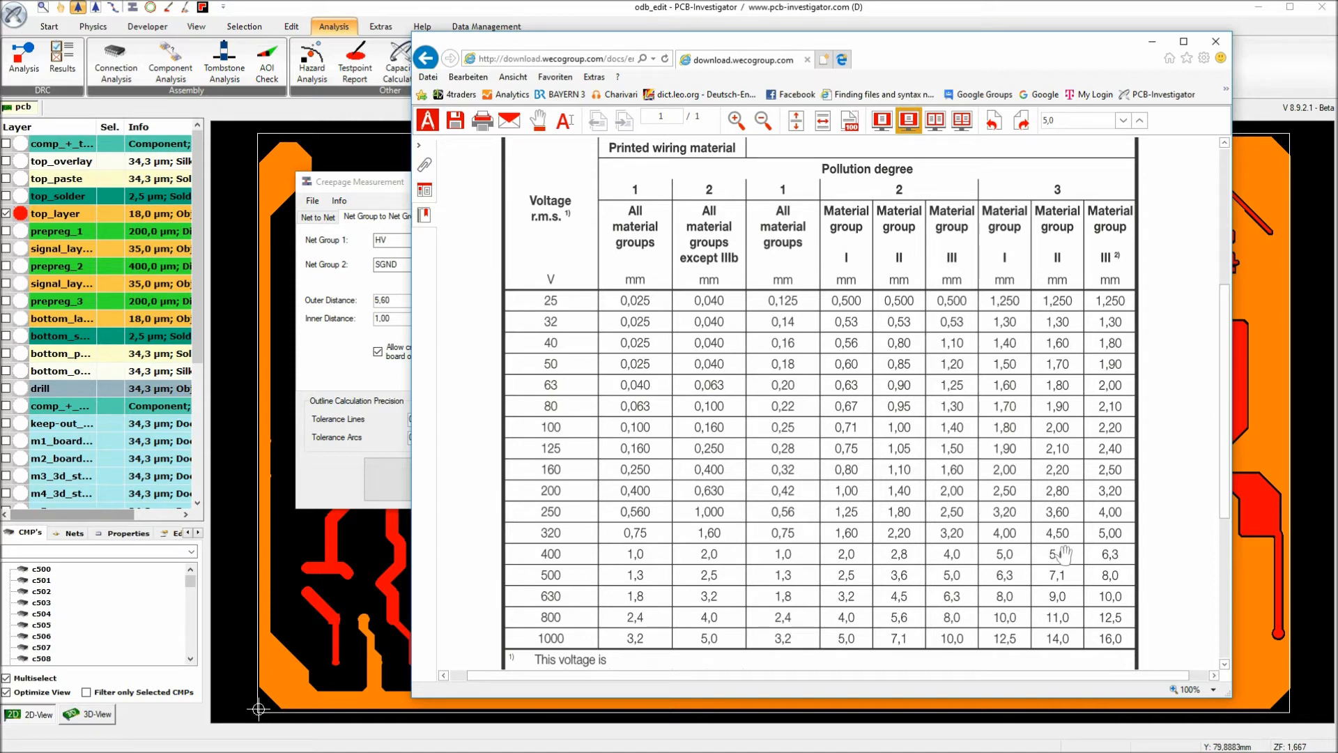
left_click_drag(1060, 364, 1056, 477)
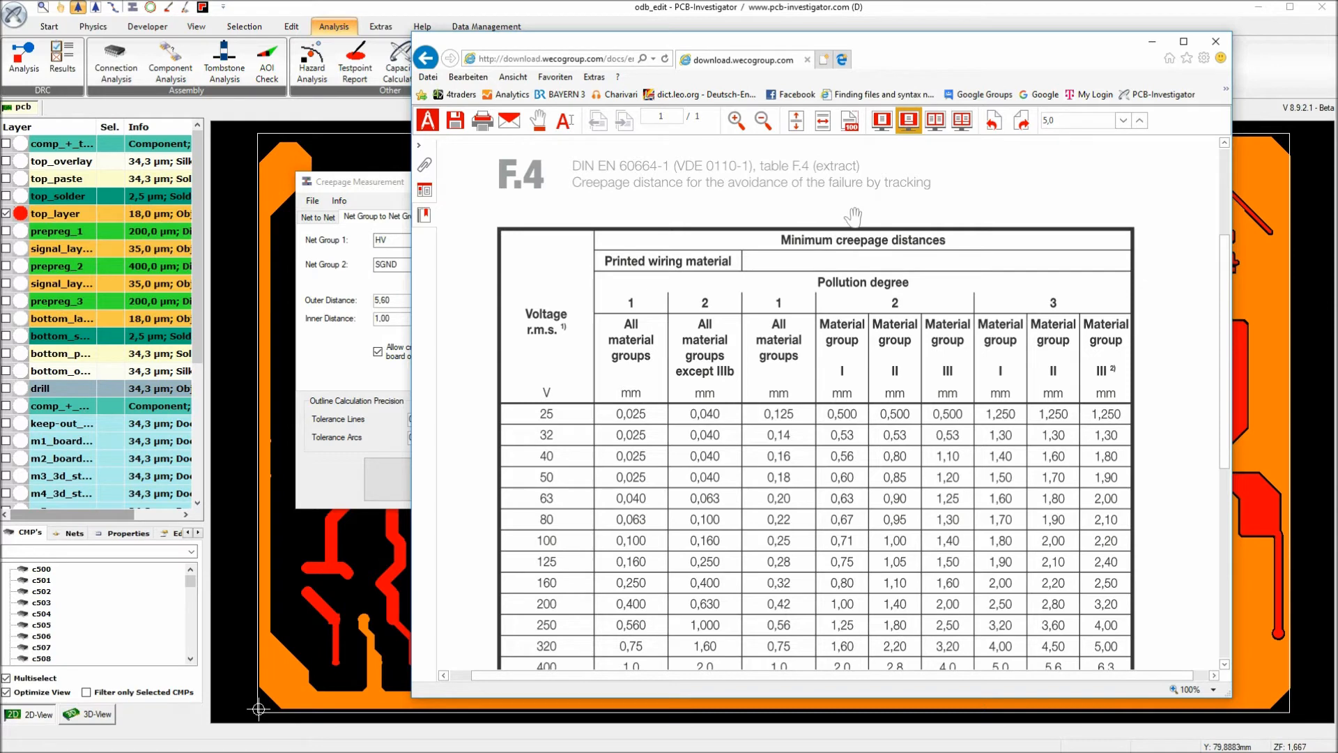
left_click_drag(962, 488, 948, 332)
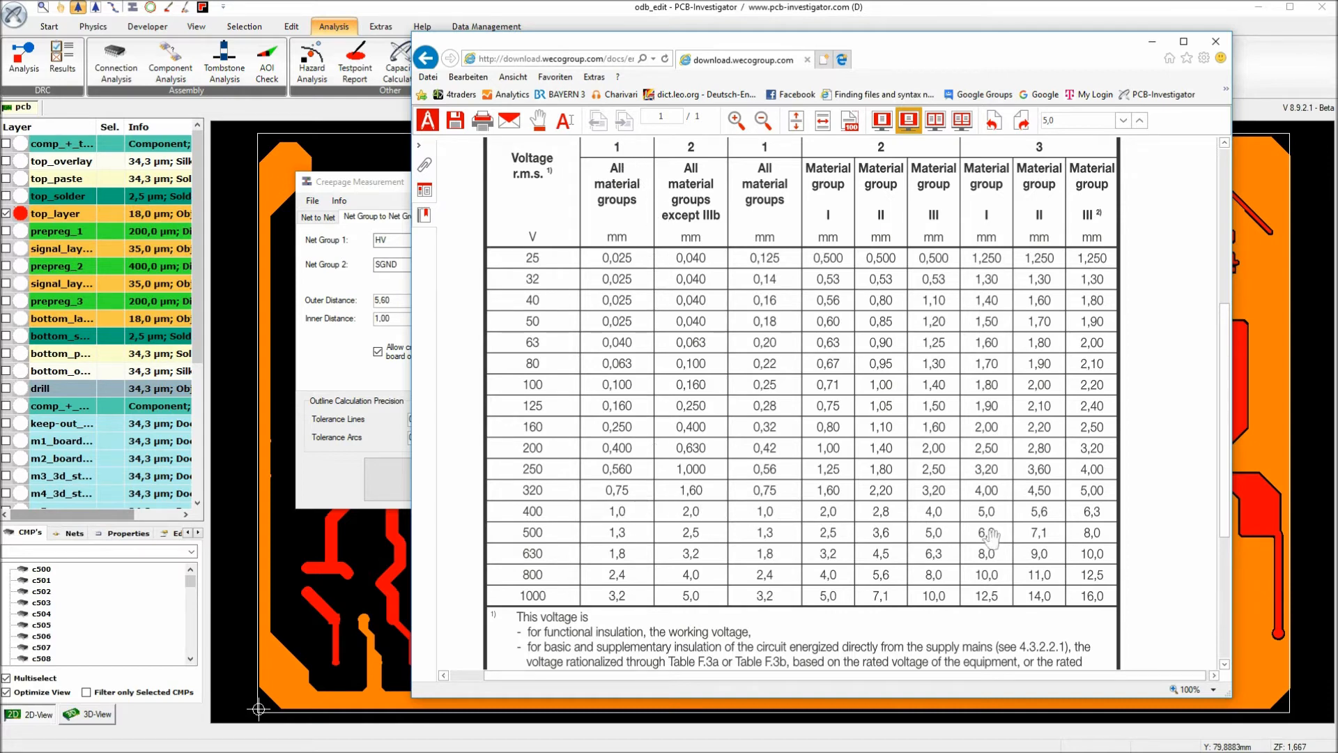
Leave the creepage table document and calculate the creepage distances between the HV and SGND net groups
scroll(1049, 516, "up", 1)
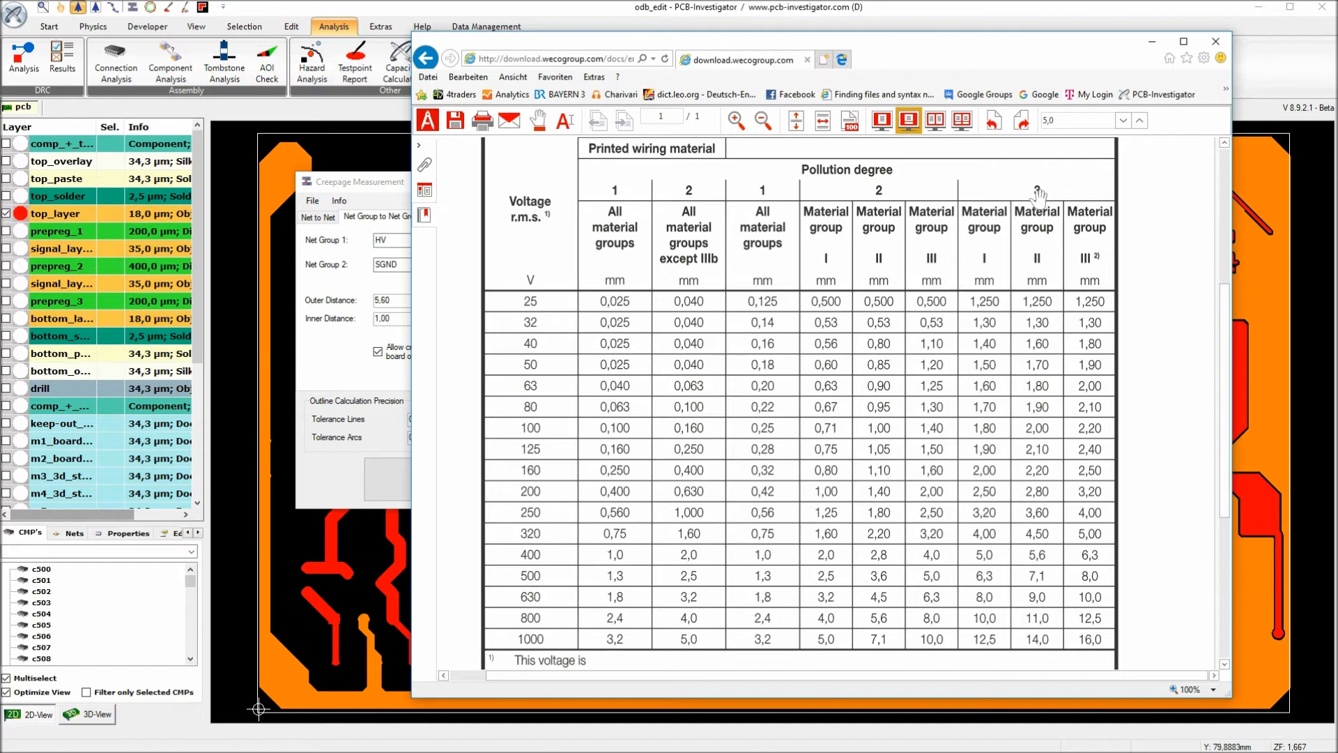
left_click_drag(1086, 46, 0, 75)
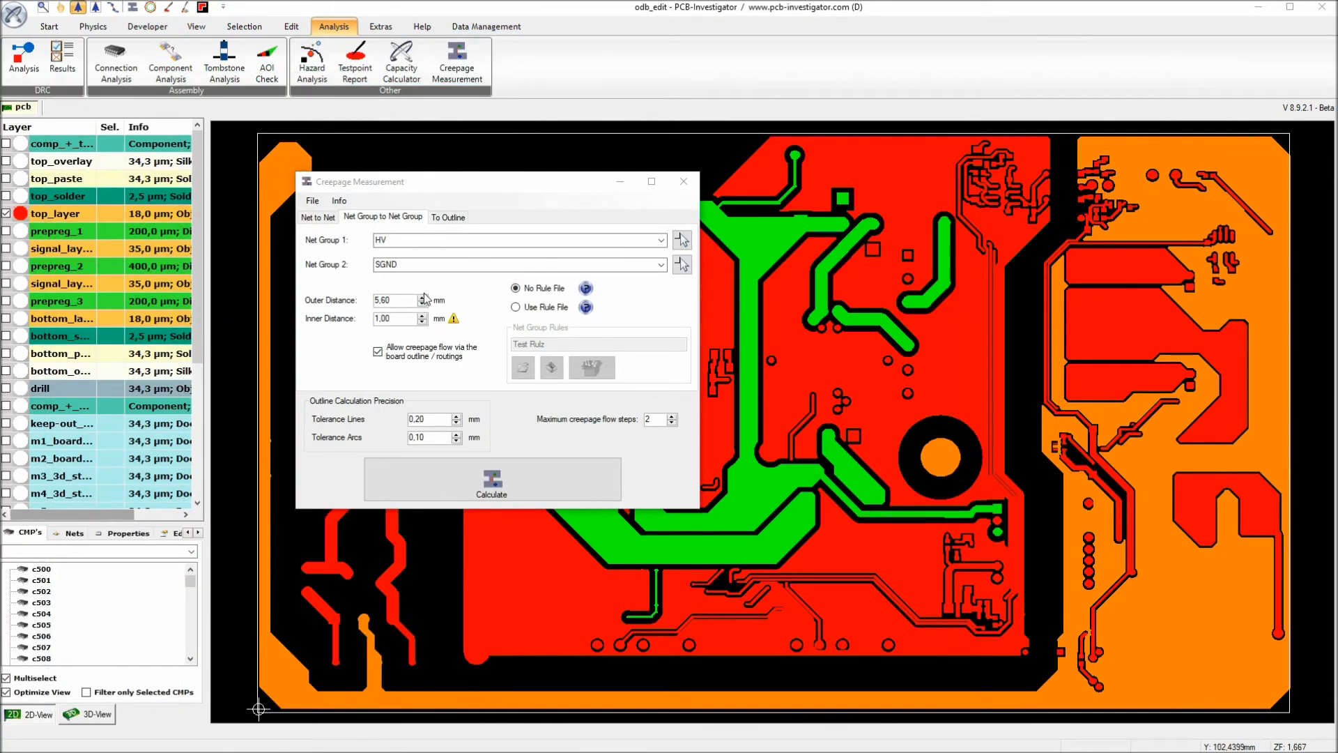
left_click(491, 486)
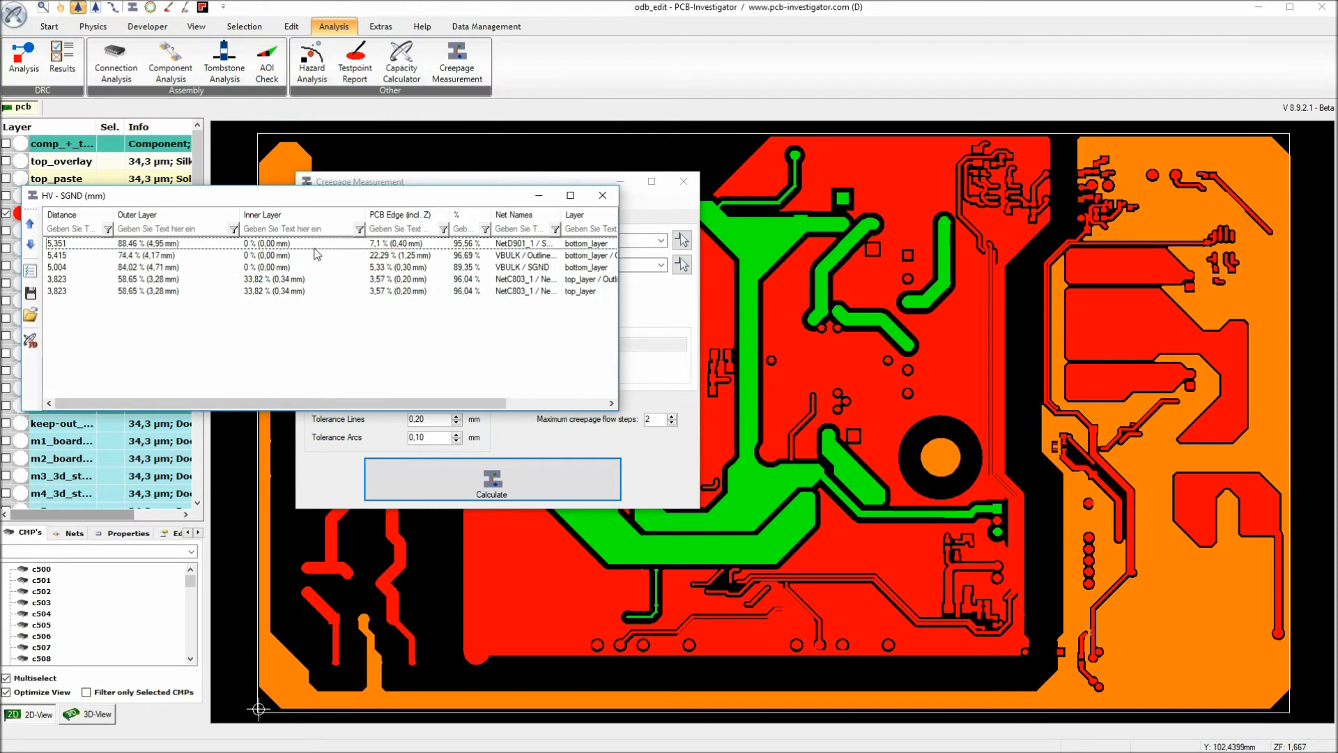
Clear the Creepage Measurement window from view and sort the HV - SGND results by distance in descending order
left_click_drag(552, 186, 0, 132)
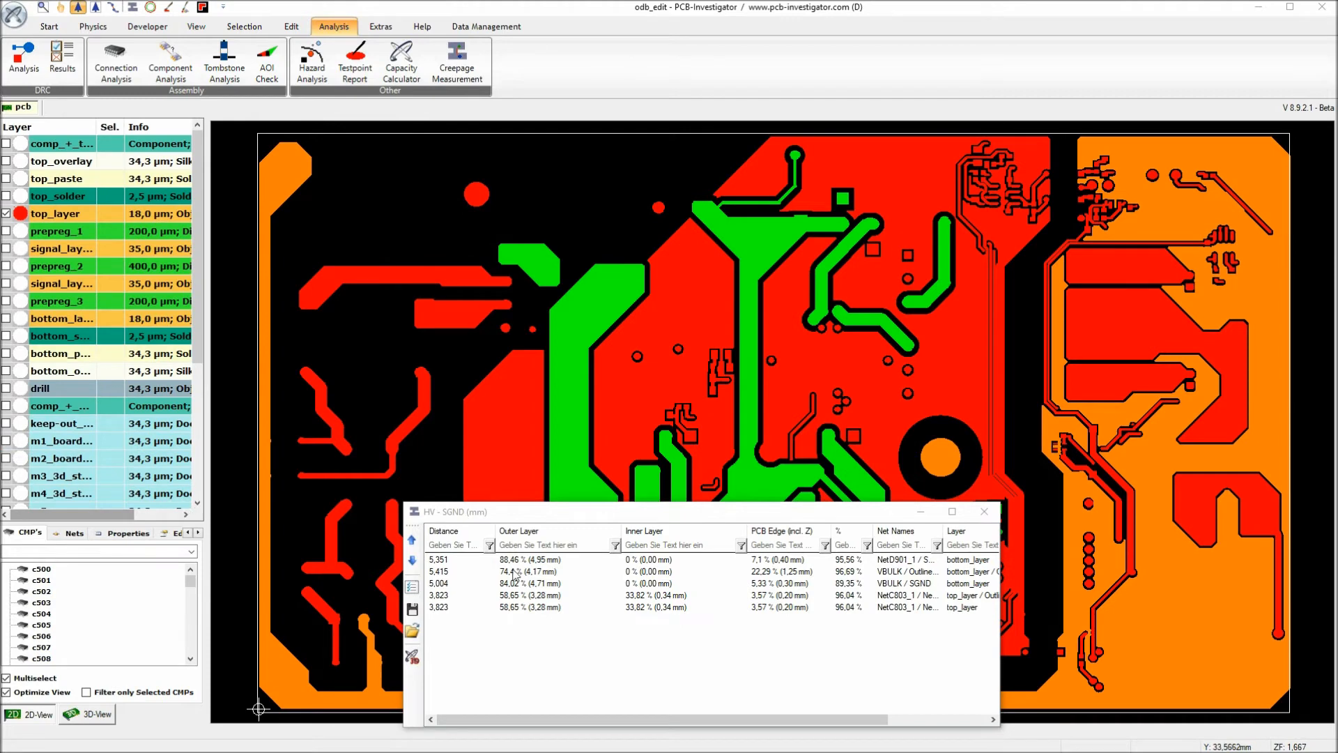
left_click_drag(560, 513, 241, 75)
left_click(423, 528)
left_click(439, 528)
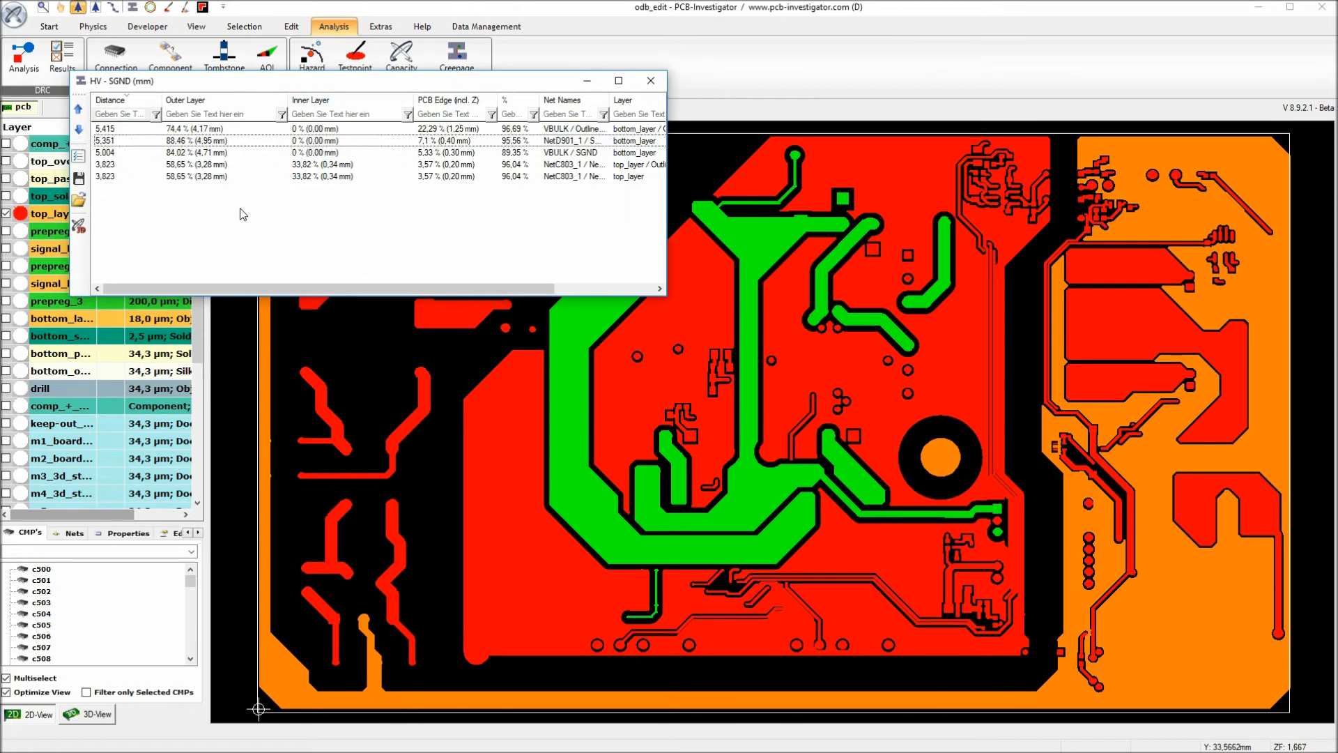
Show the 5,415 mm VBULK result on the board and examine its creepage path around the slot to SGND
left_click(131, 129)
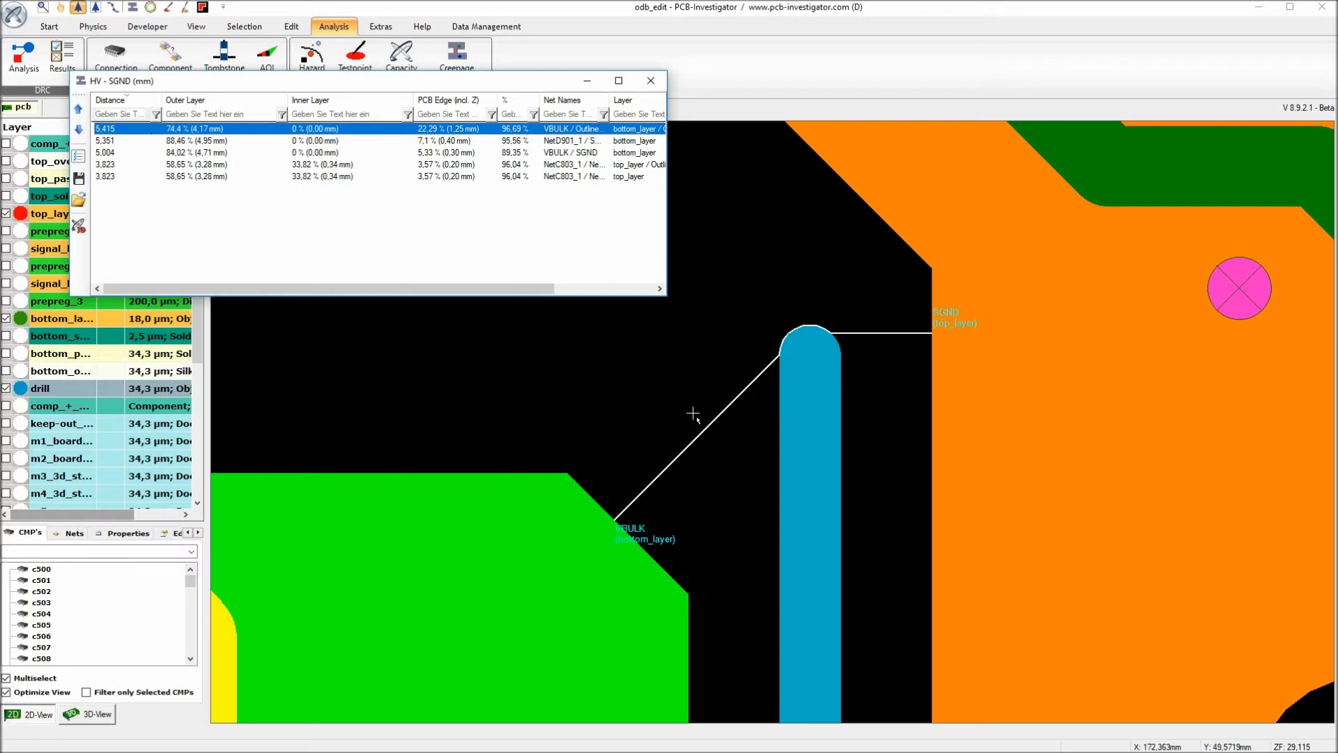
scroll(786, 421, "down", 3)
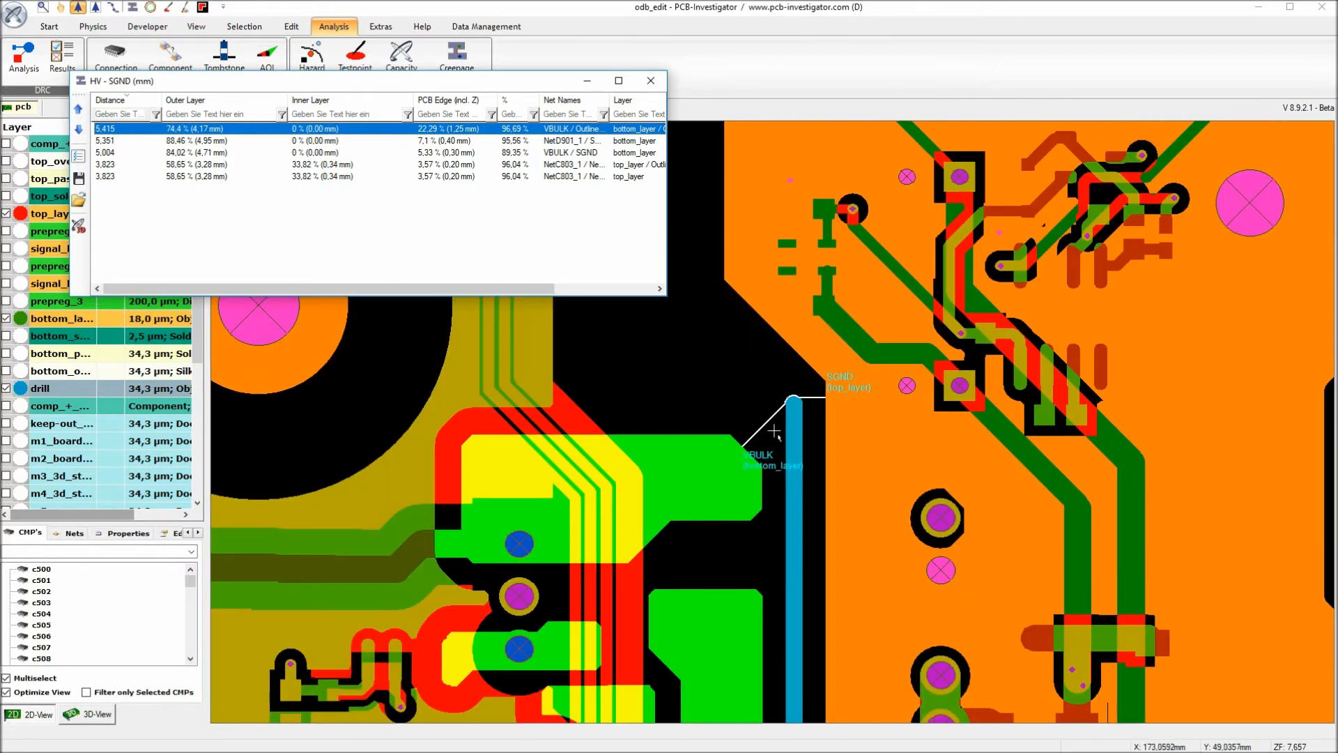
scroll(814, 426, "up", 2)
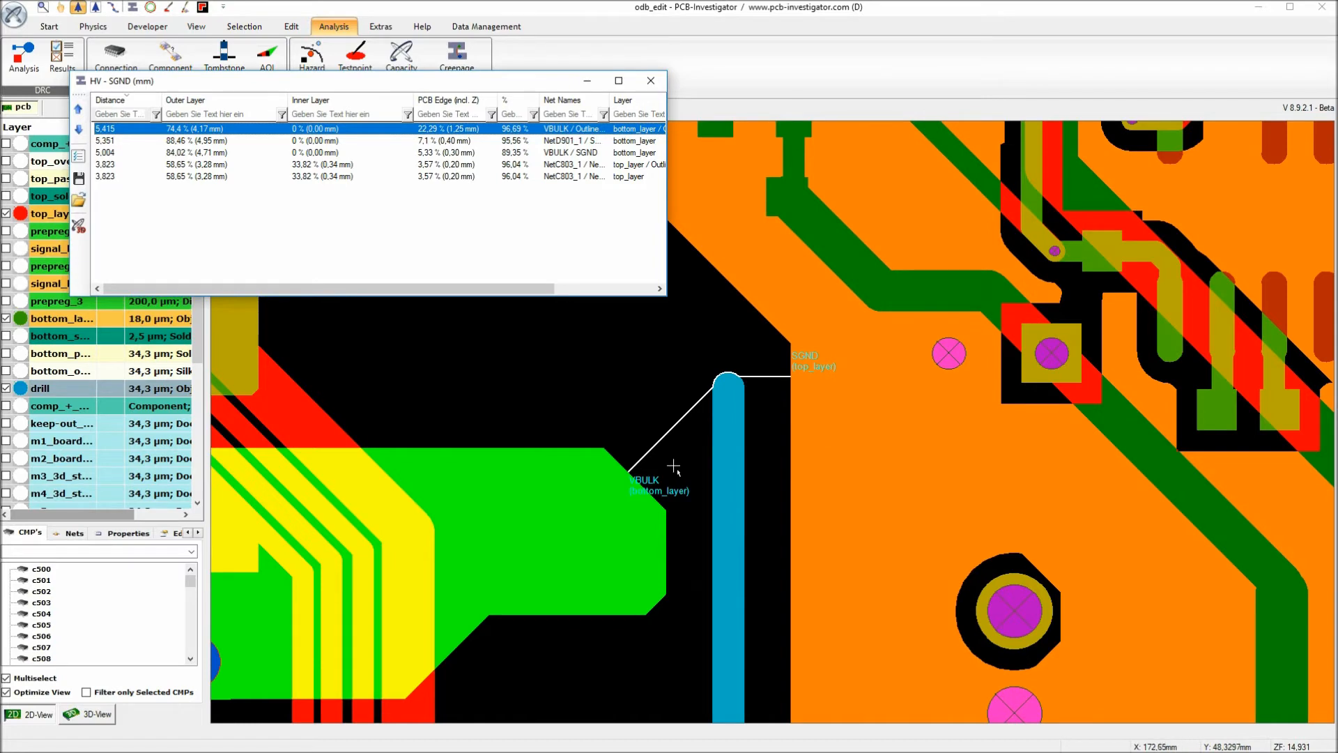
scroll(693, 478, "up", 4)
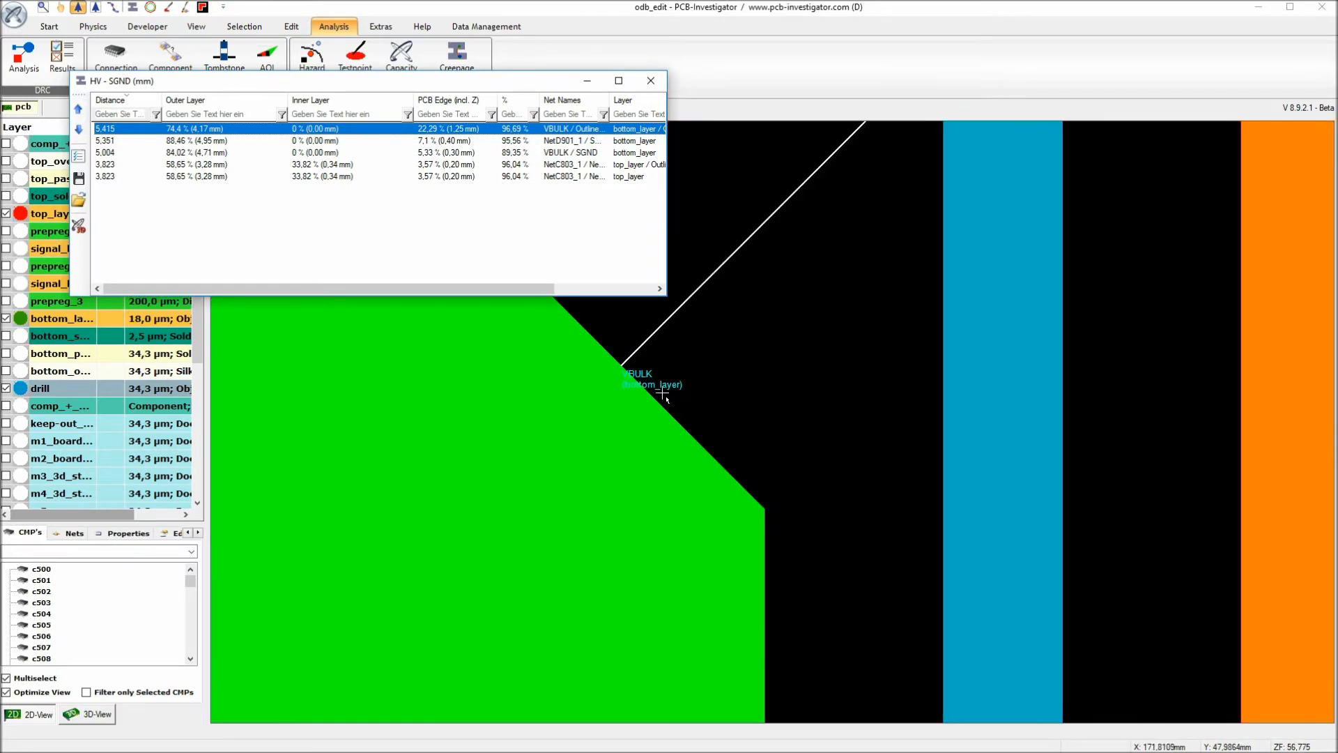
scroll(772, 421, "down", 4)
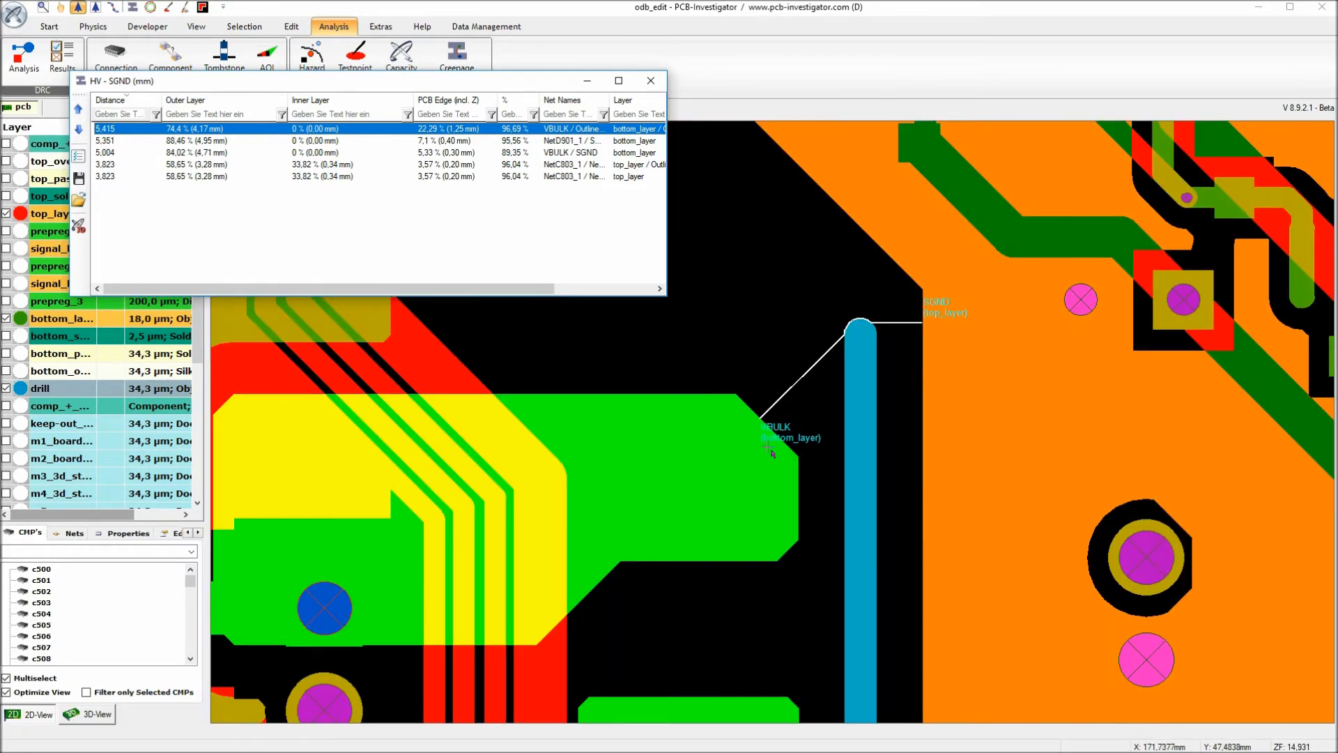
mouse_move(771, 451)
scroll(772, 452, "down", 4)
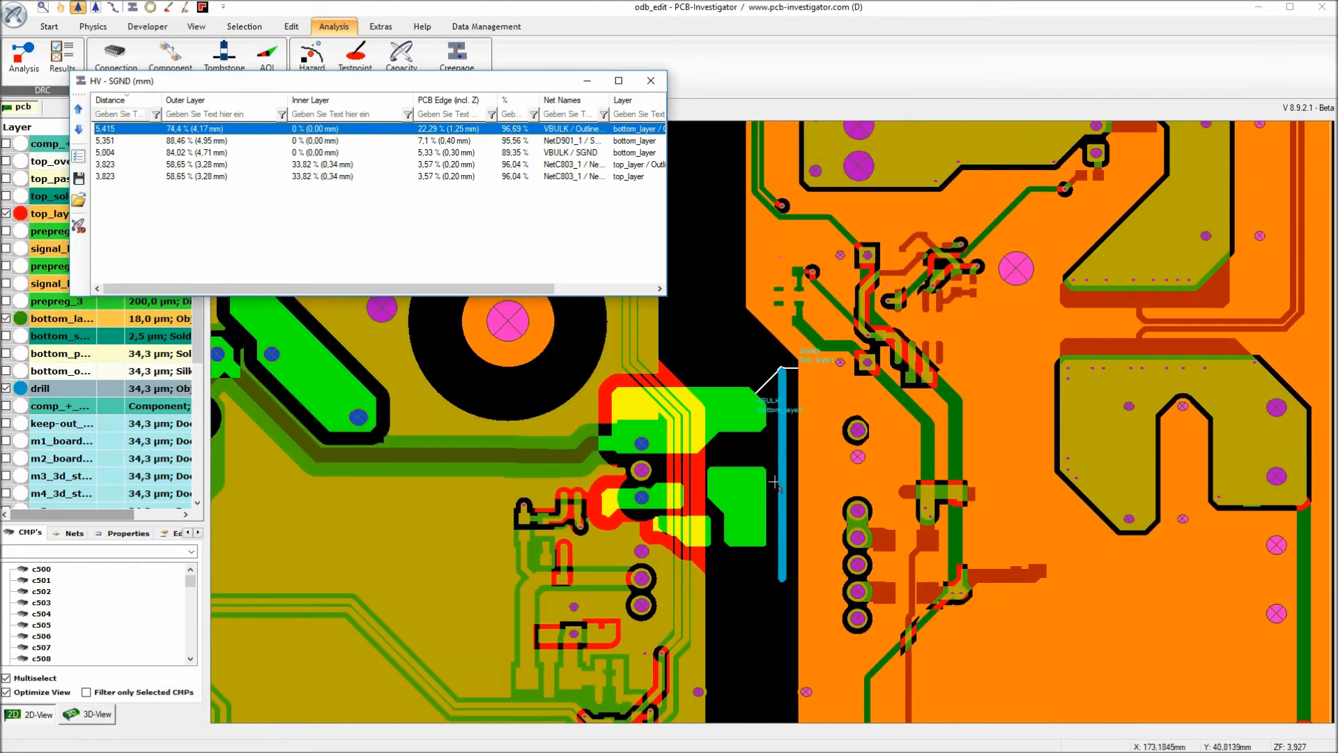
scroll(772, 412, "up", 2)
scroll(771, 410, "down", 1)
scroll(758, 352, "up", 1)
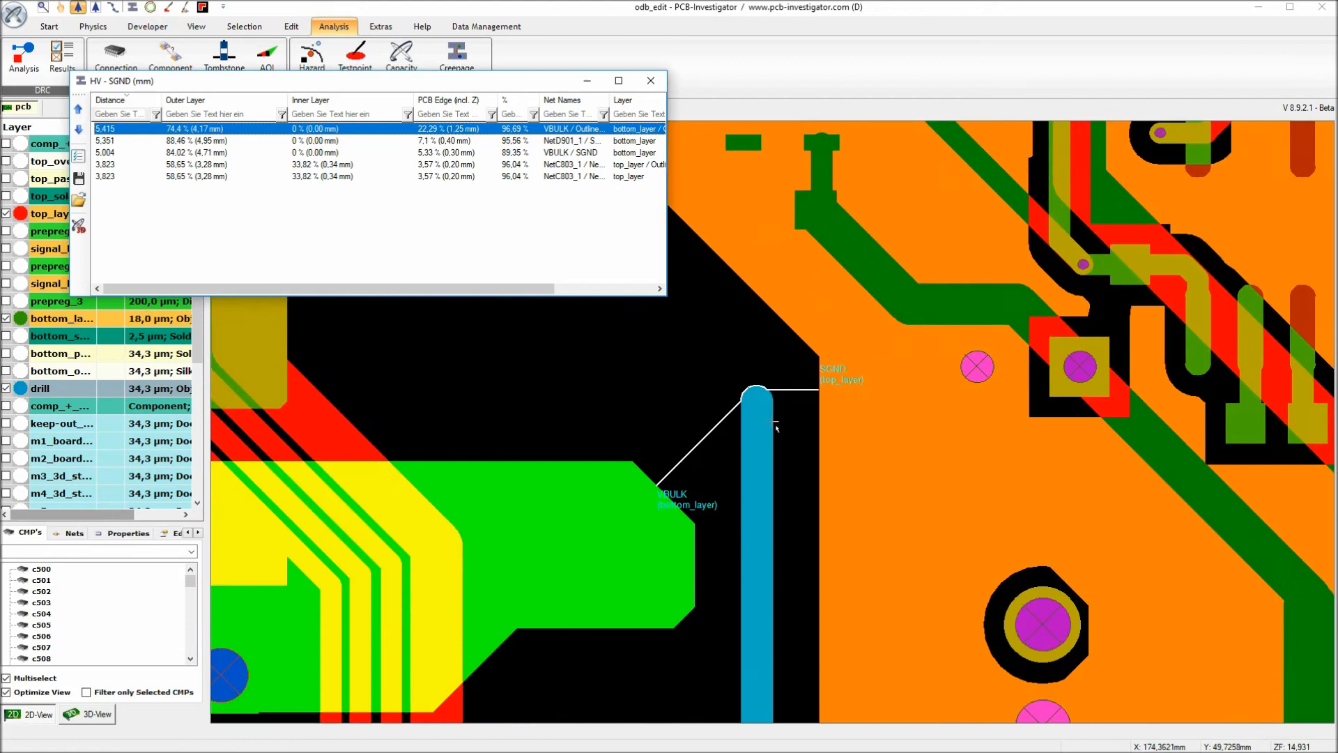
Highlight the drill layer and measure the straight point-to-point distance across the slot from the VBULK copper to the SGND edge
left_click(63, 395)
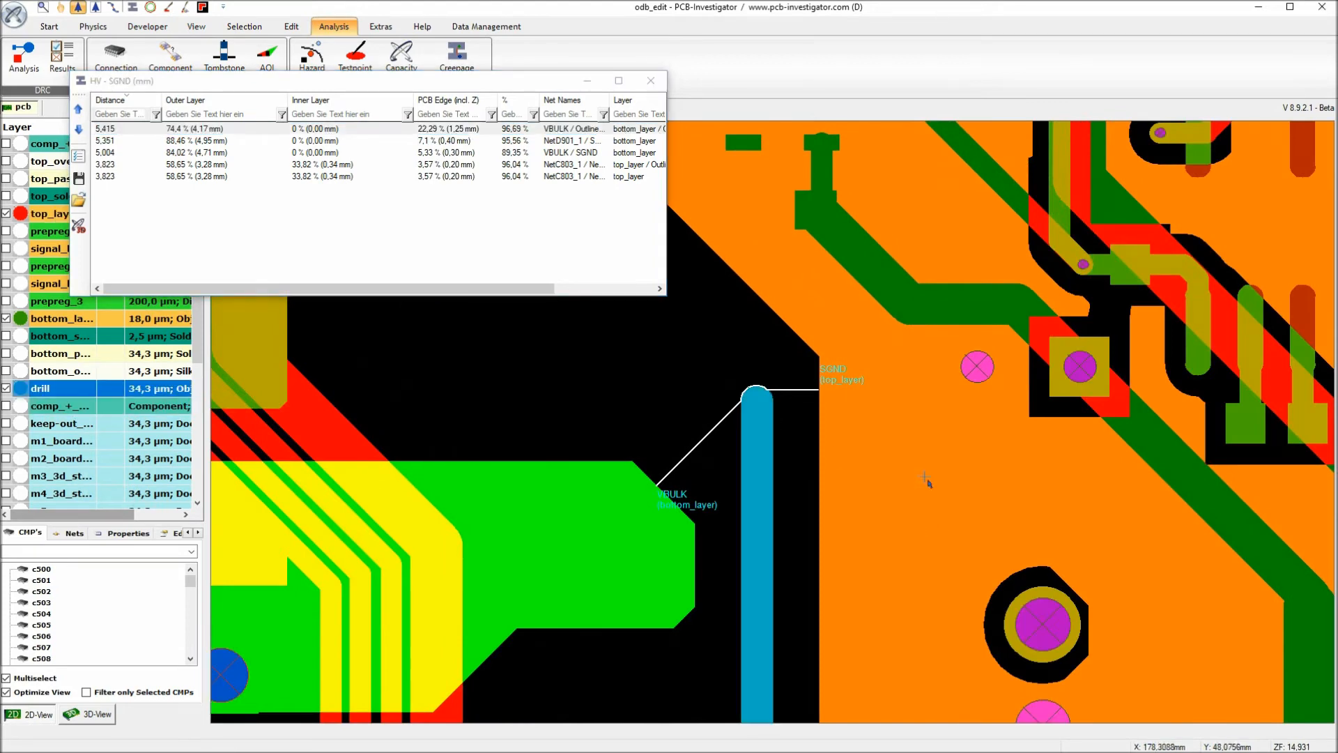
mouse_move(745, 424)
mouse_move(458, 413)
right_mouse_down()
mouse_move(476, 512)
mouse_move(559, 509)
right_mouse_up()
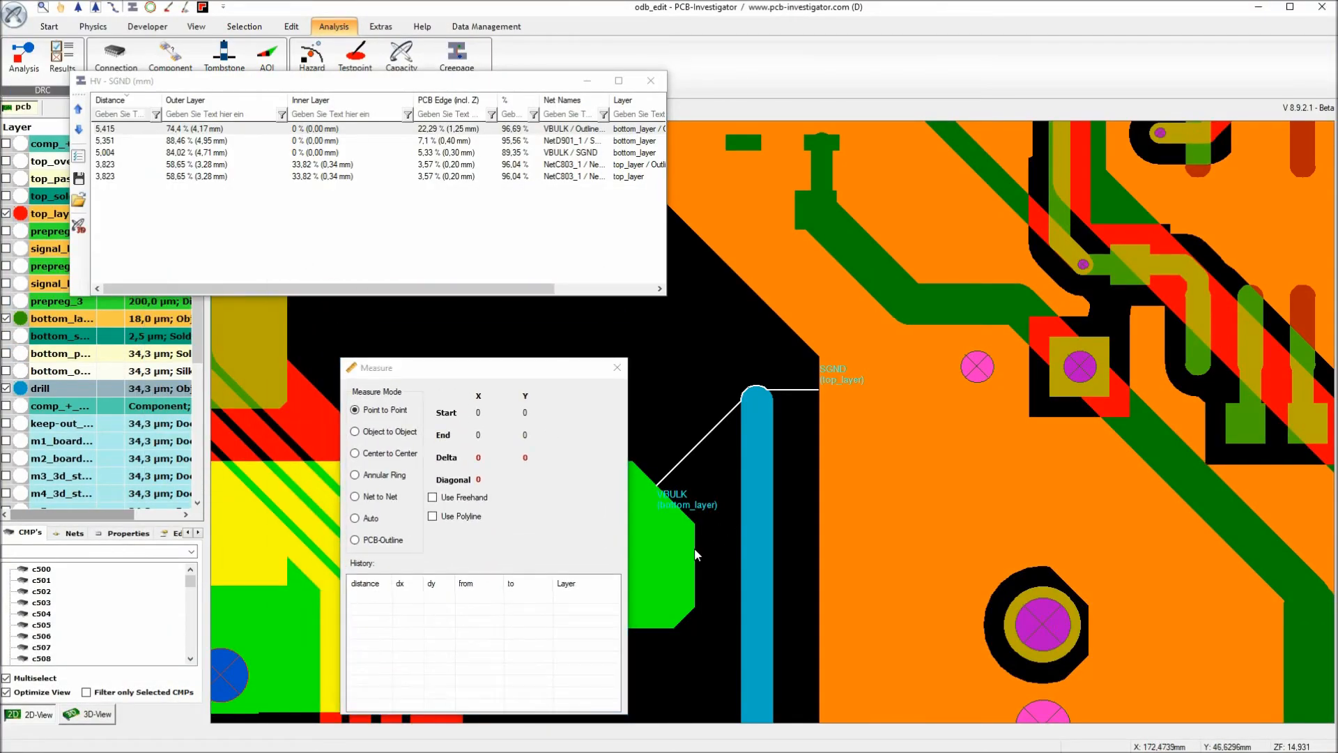
left_click(696, 554)
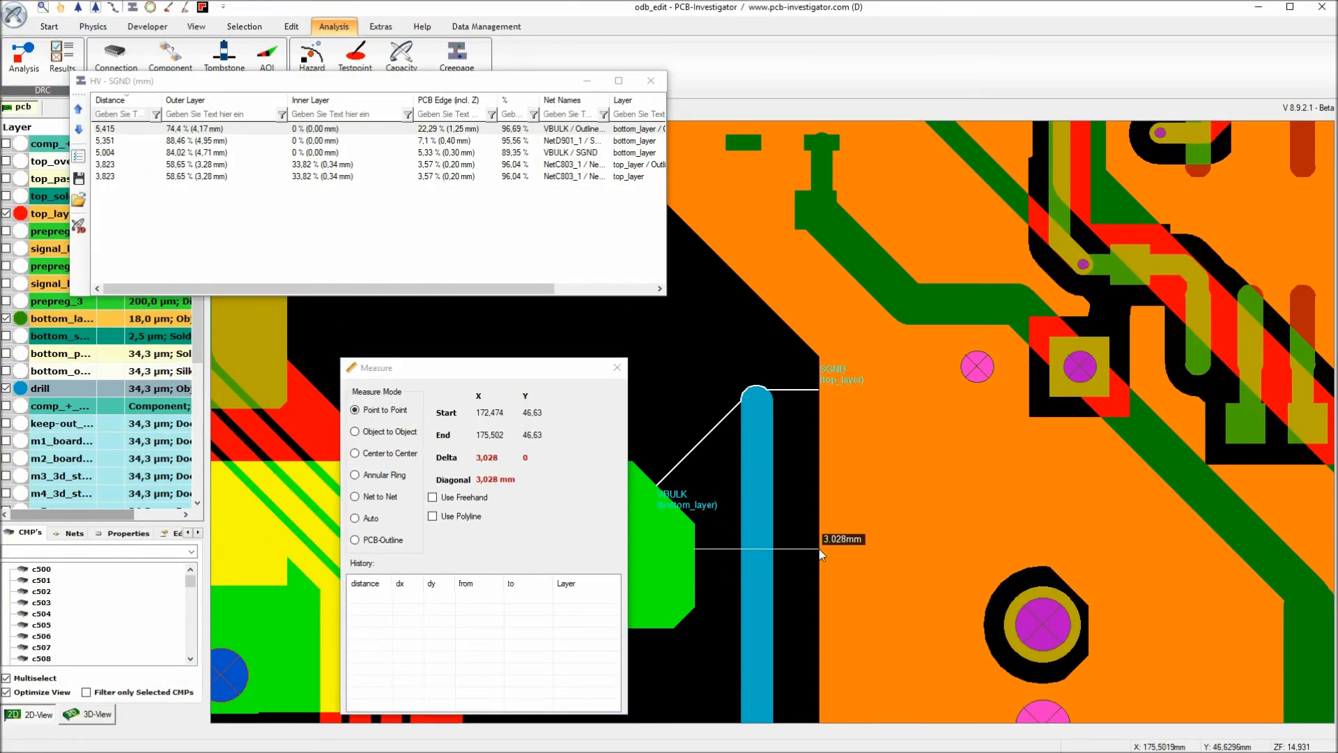
left_click(831, 559)
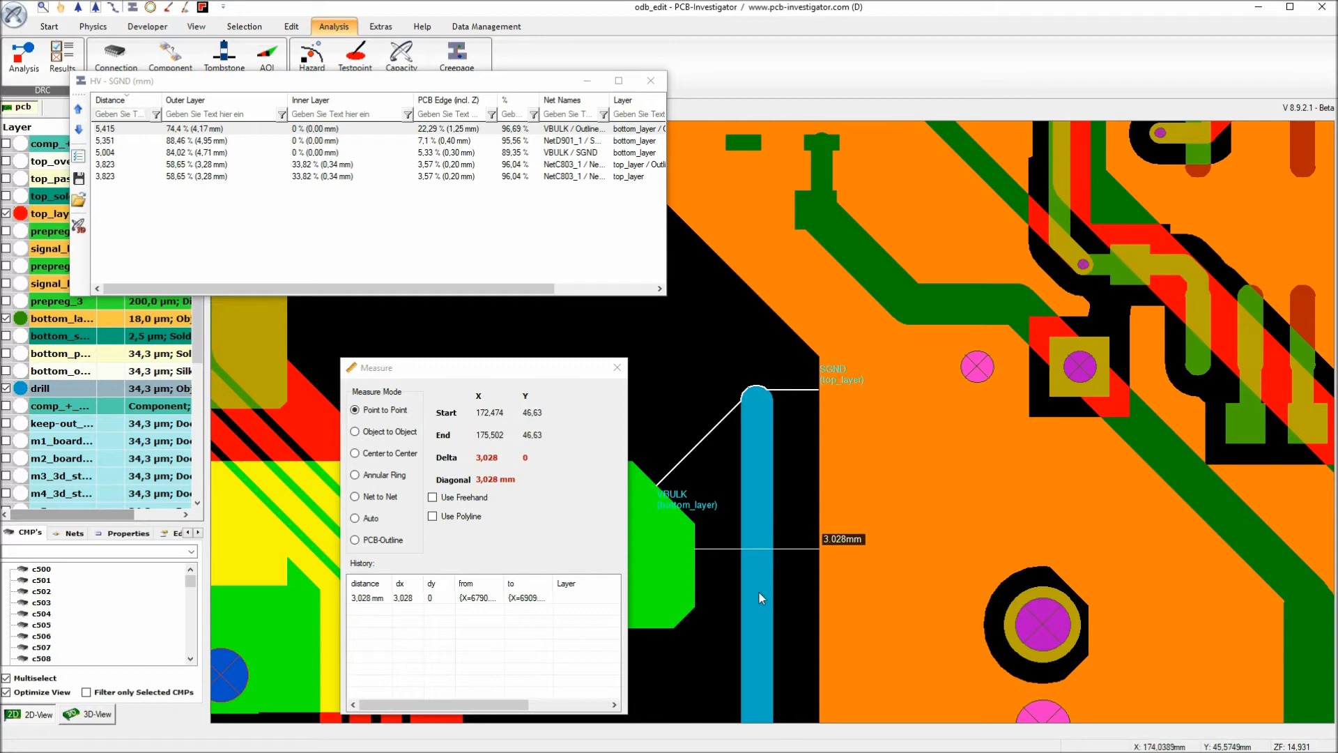
left_click(617, 367)
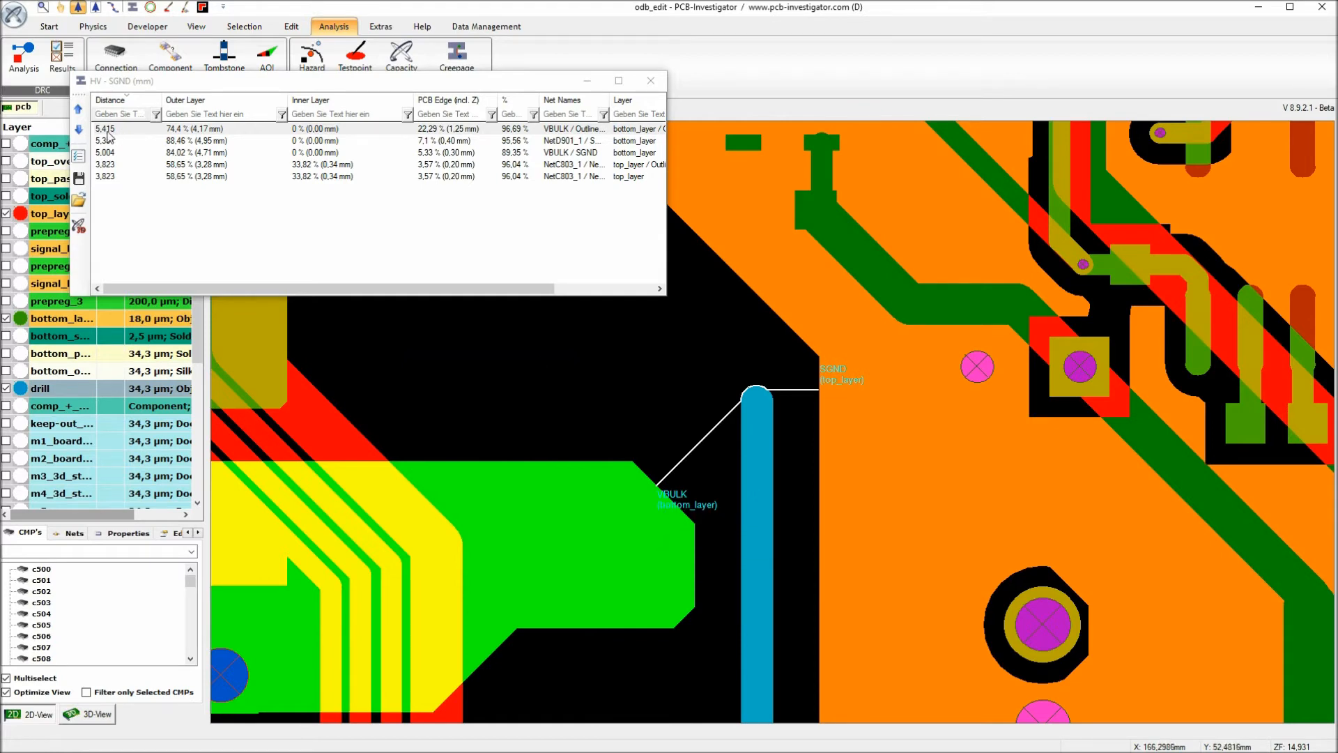
Show the NetD901_1 to SGND result on the board and examine its bottom_layer creepage path around the slot's end
left_click_drag(223, 83, 279, 108)
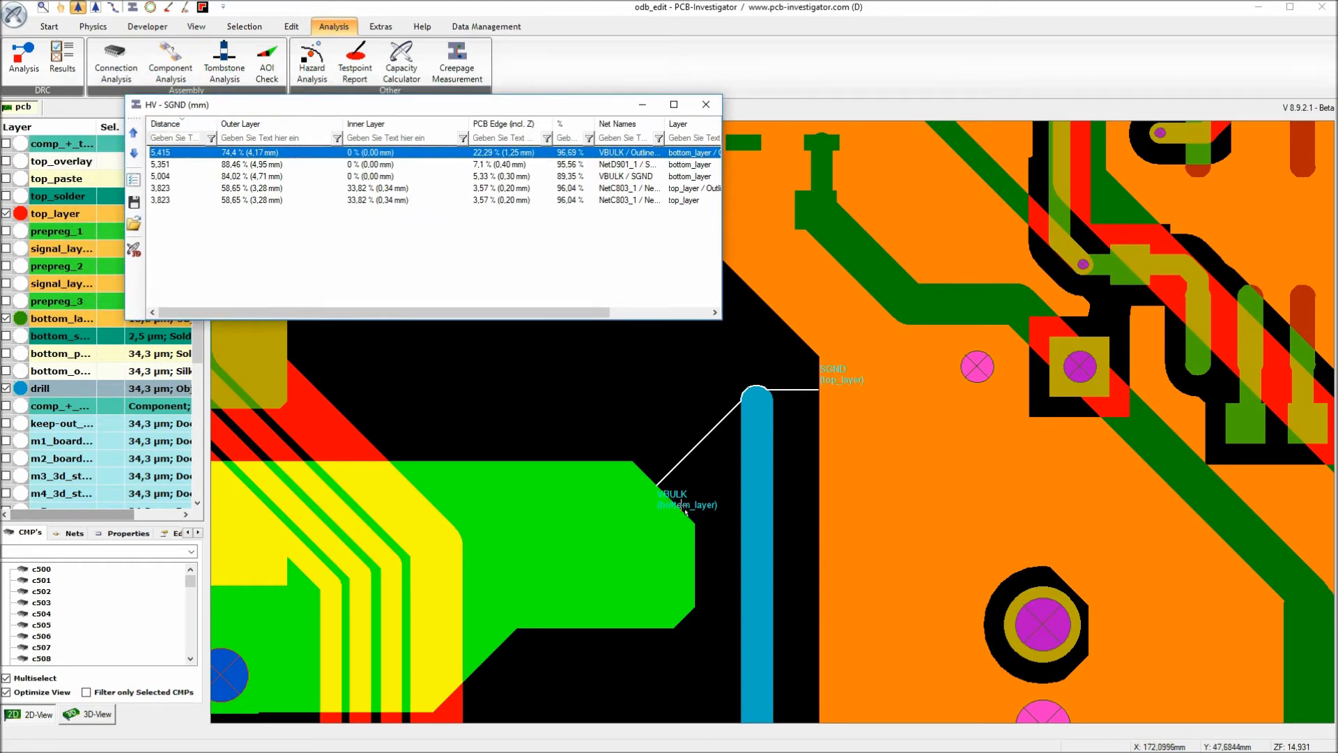
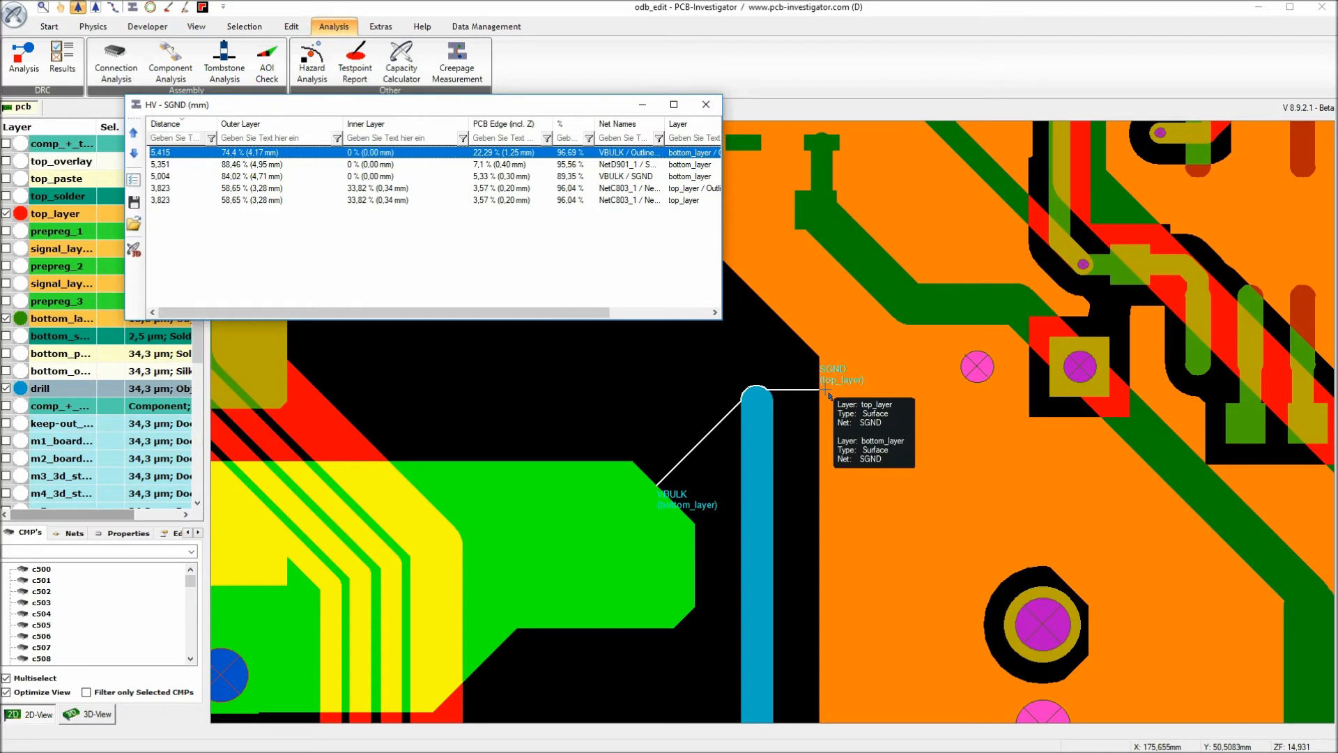
left_click(162, 164)
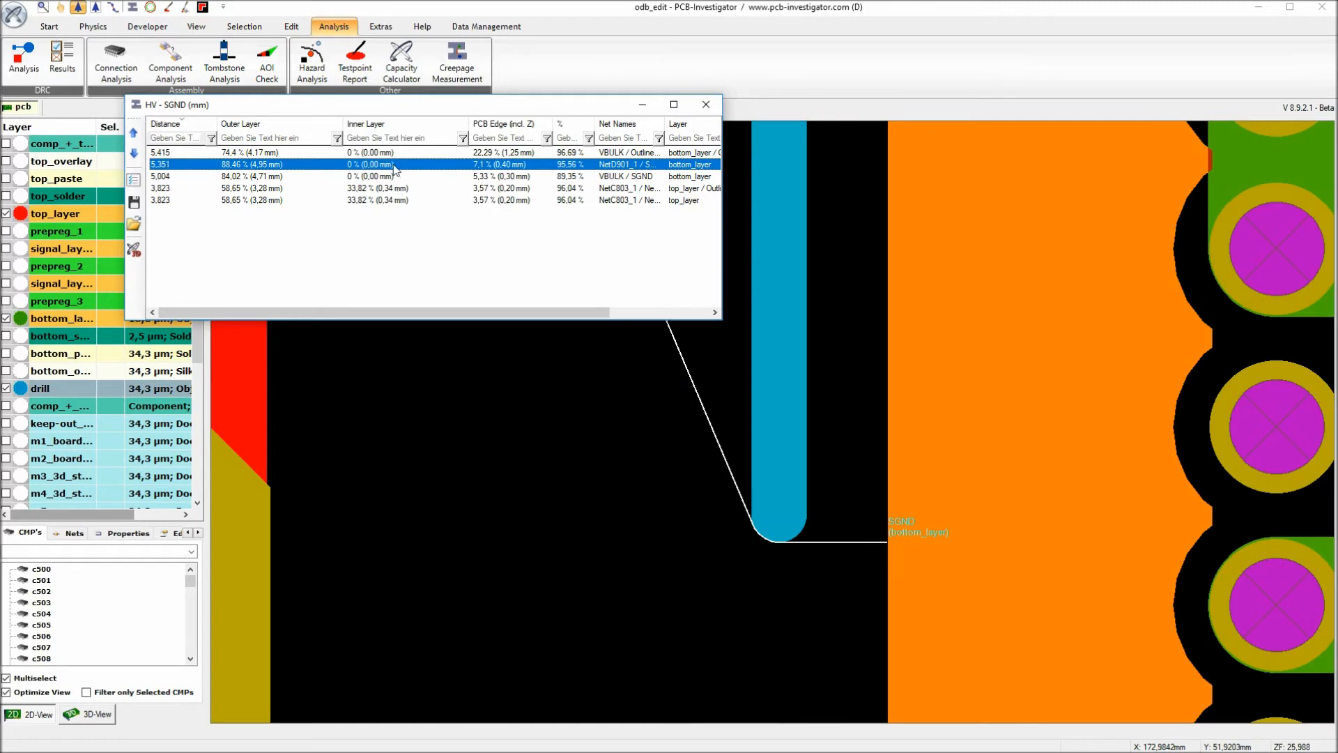
left_click_drag(421, 110, 271, 338)
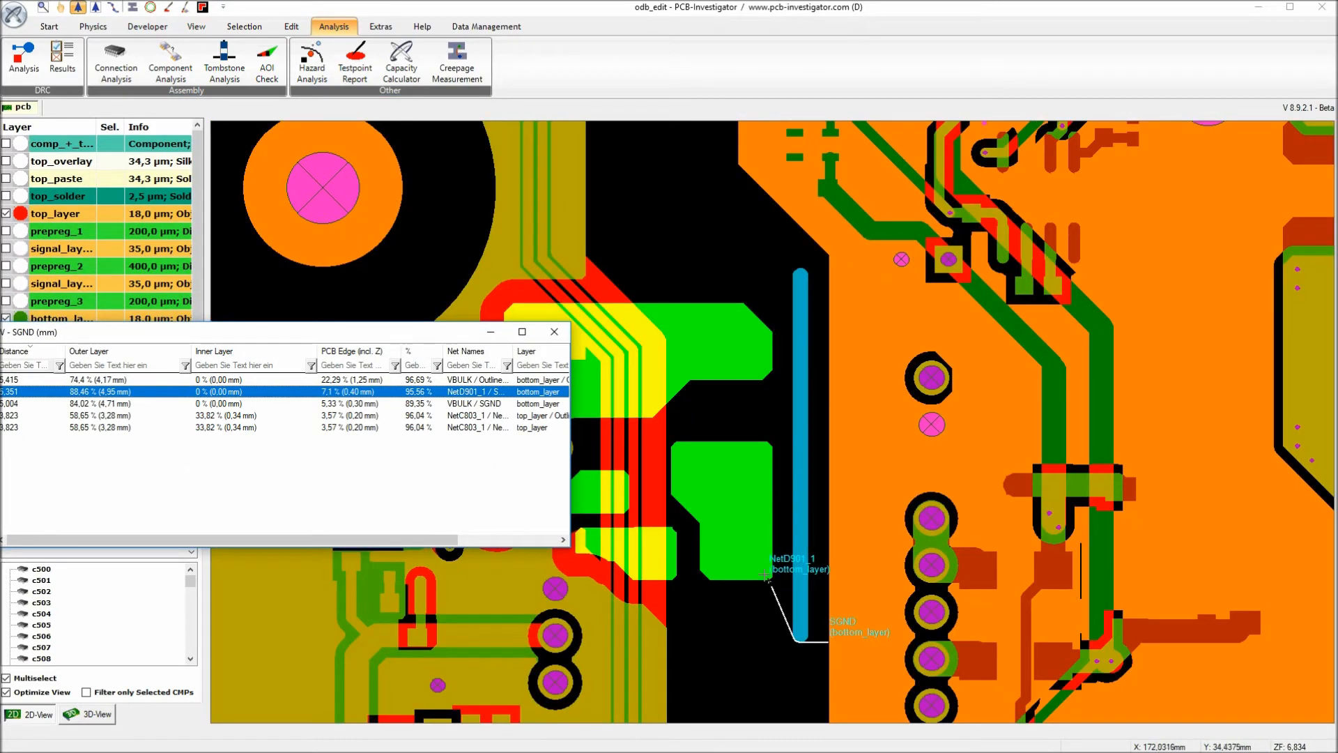
mouse_move(767, 569)
scroll(834, 612, "up", 3)
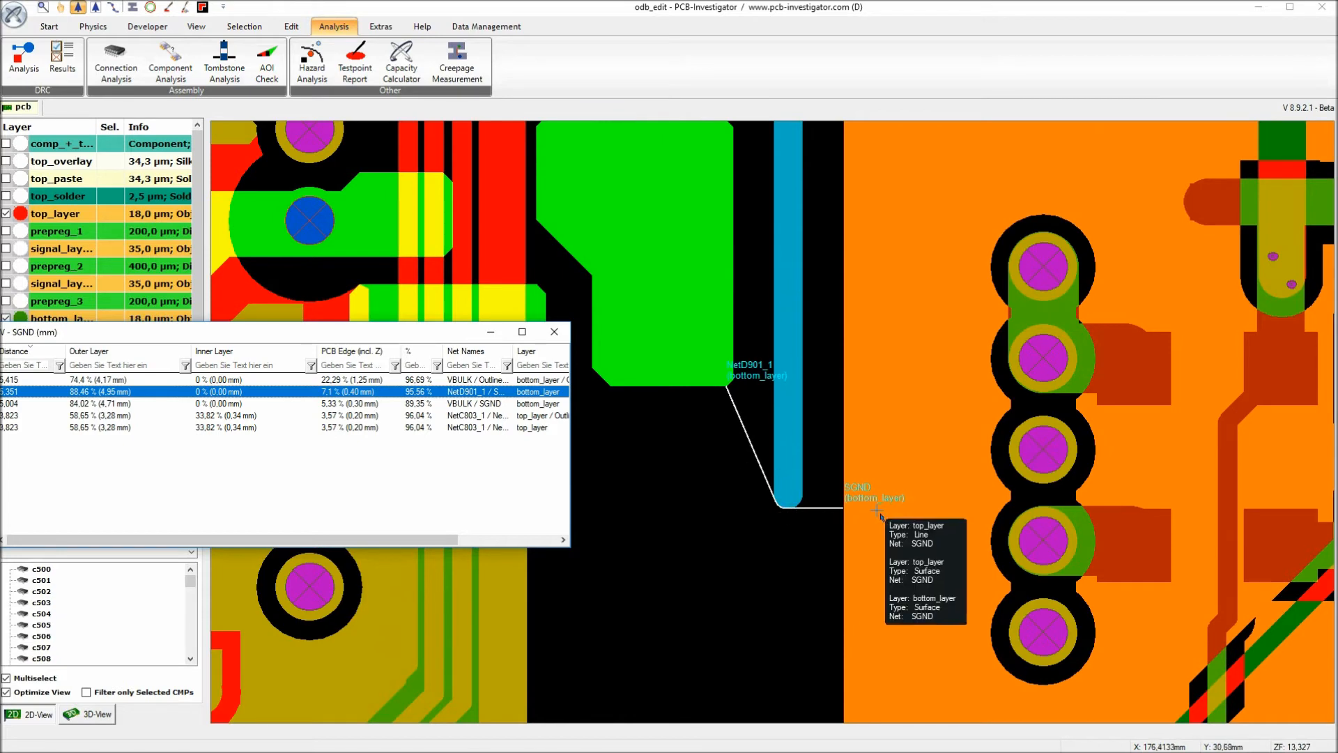
mouse_move(899, 496)
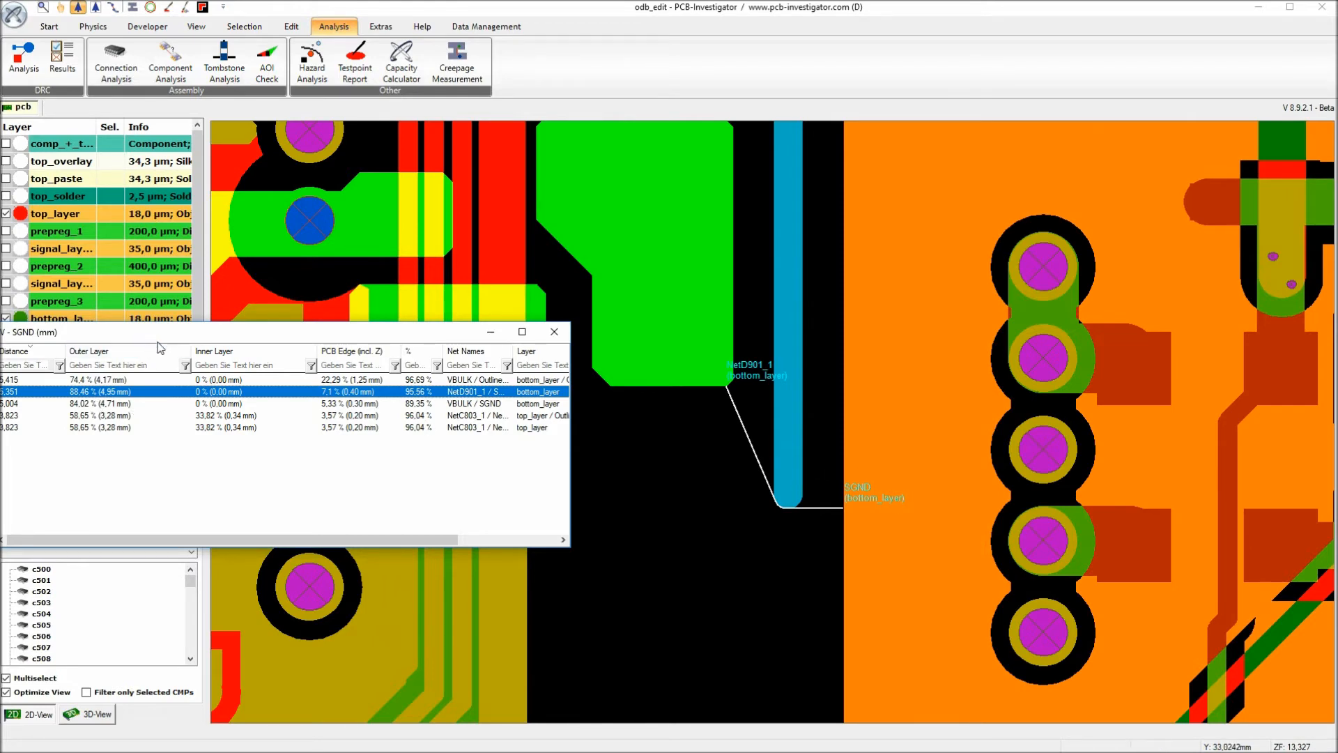
Show the 5,004 mm VBULK / SGND result and examine its bottom_layer creepage path around the slot
left_click_drag(156, 333, 183, 354)
left_click(46, 425)
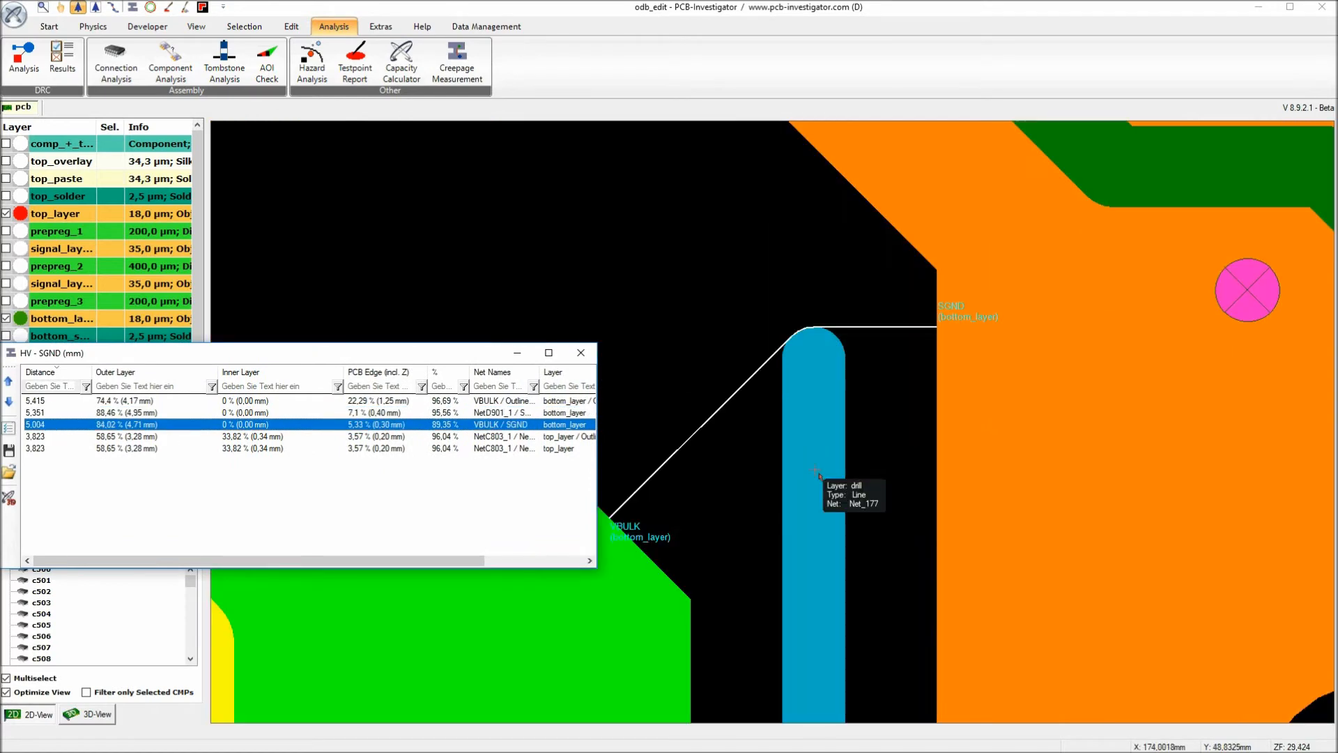
scroll(772, 420, "down", 3)
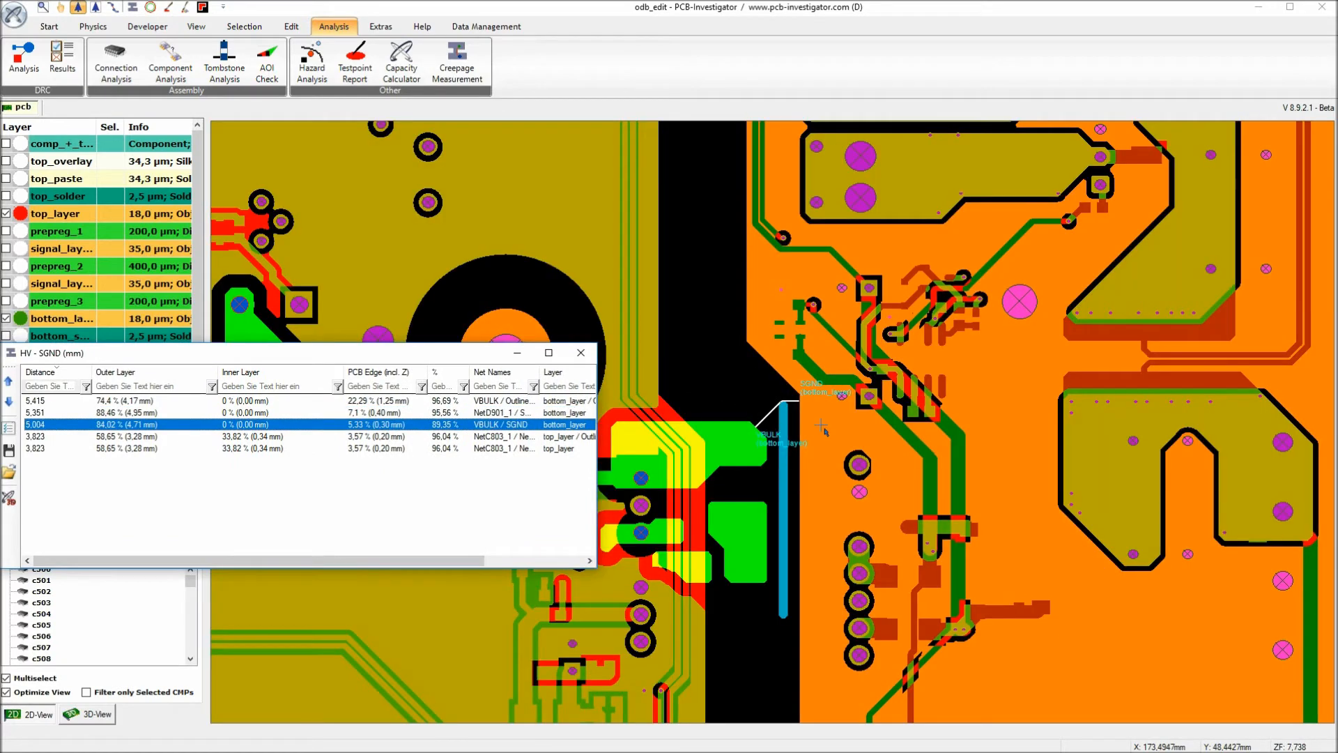
scroll(770, 421, "up", 2)
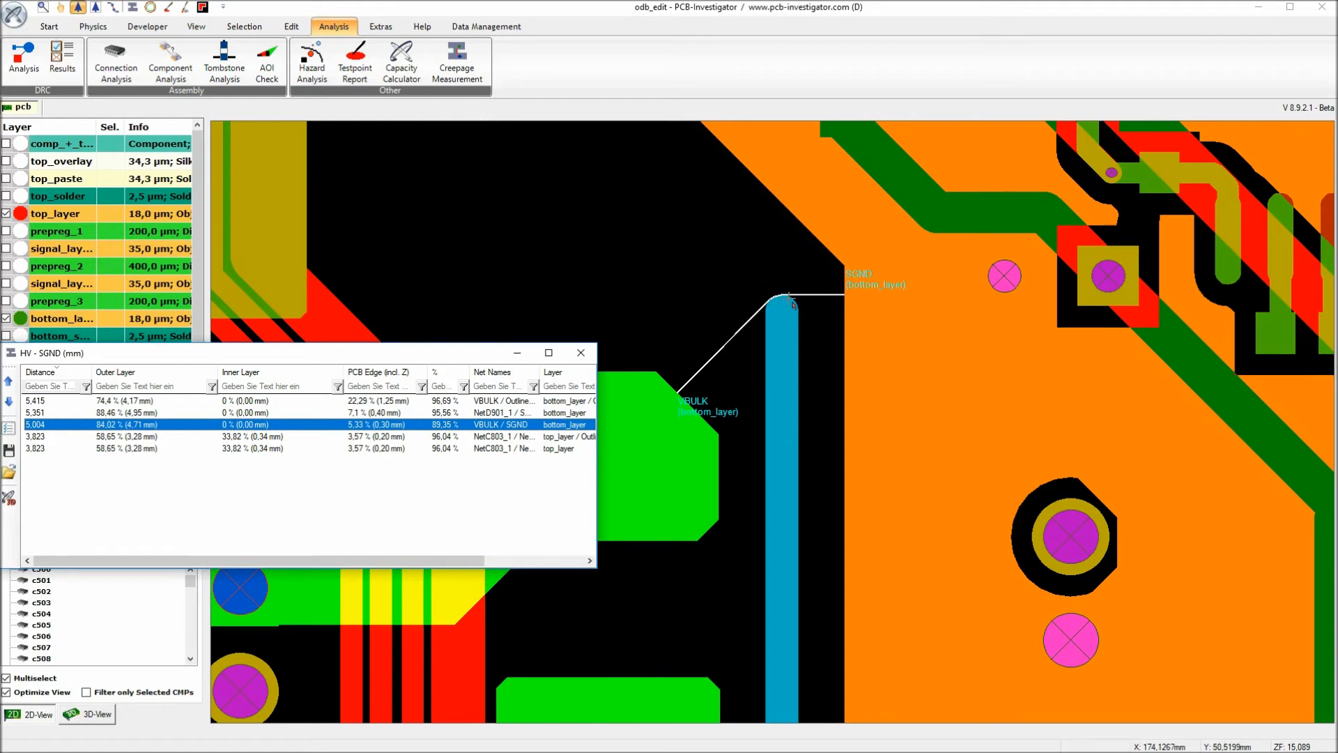
mouse_move(864, 296)
left_click_drag(204, 361, 219, 483)
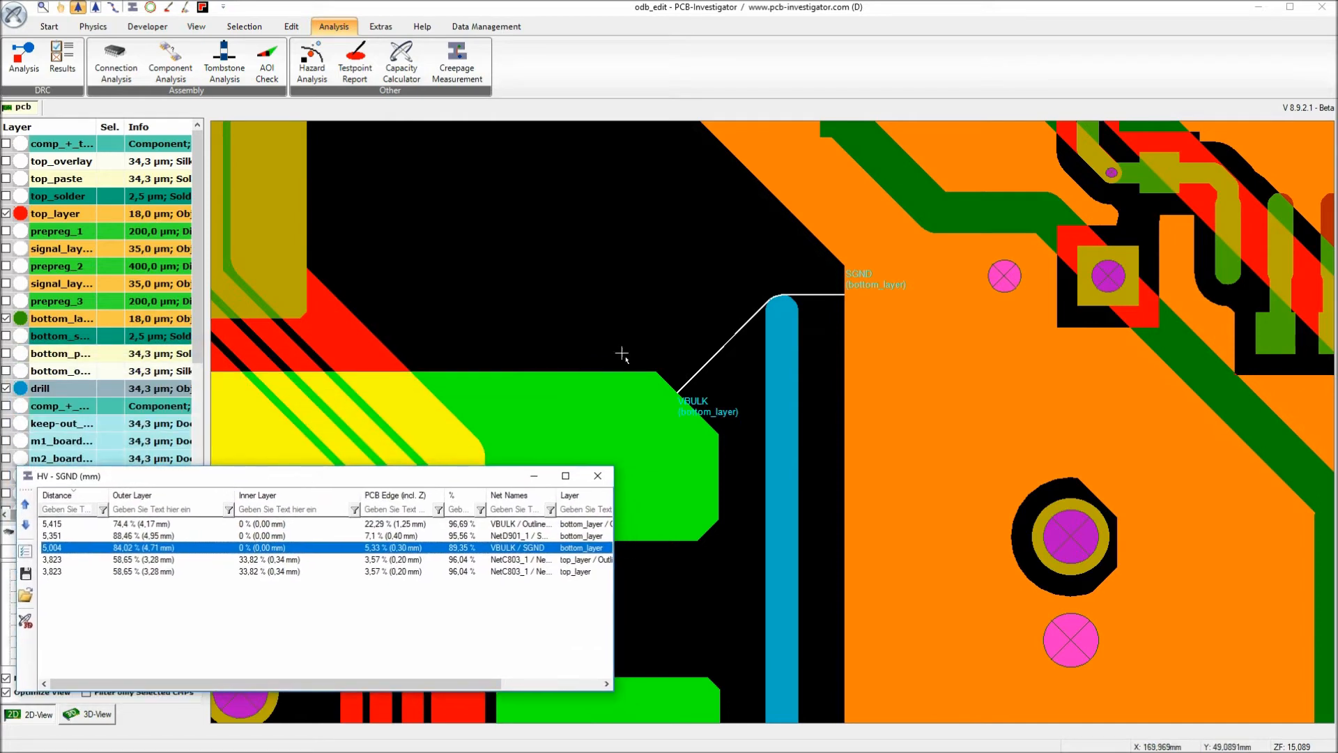
Open the 3D board view in an enlarged window beside the results and tilt the model to view the components obliquely
left_click_drag(403, 483, 412, 186)
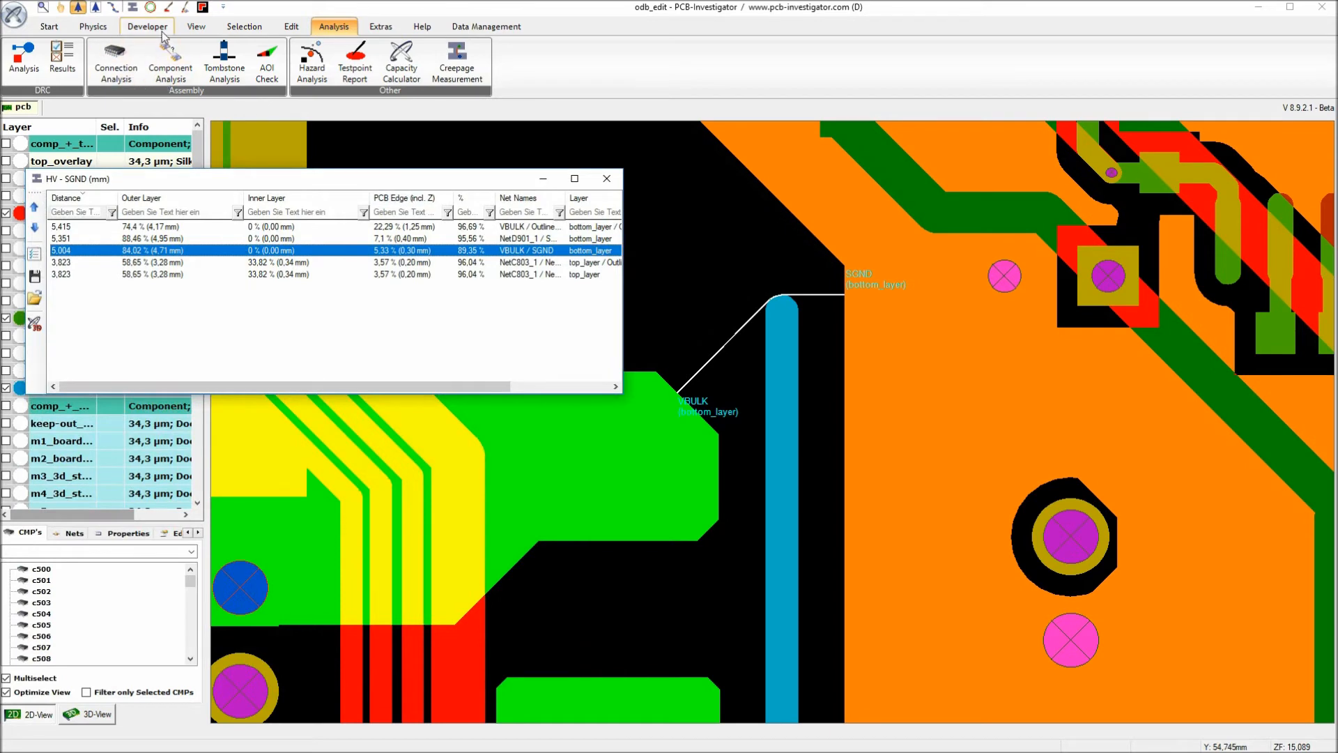
left_click(189, 28)
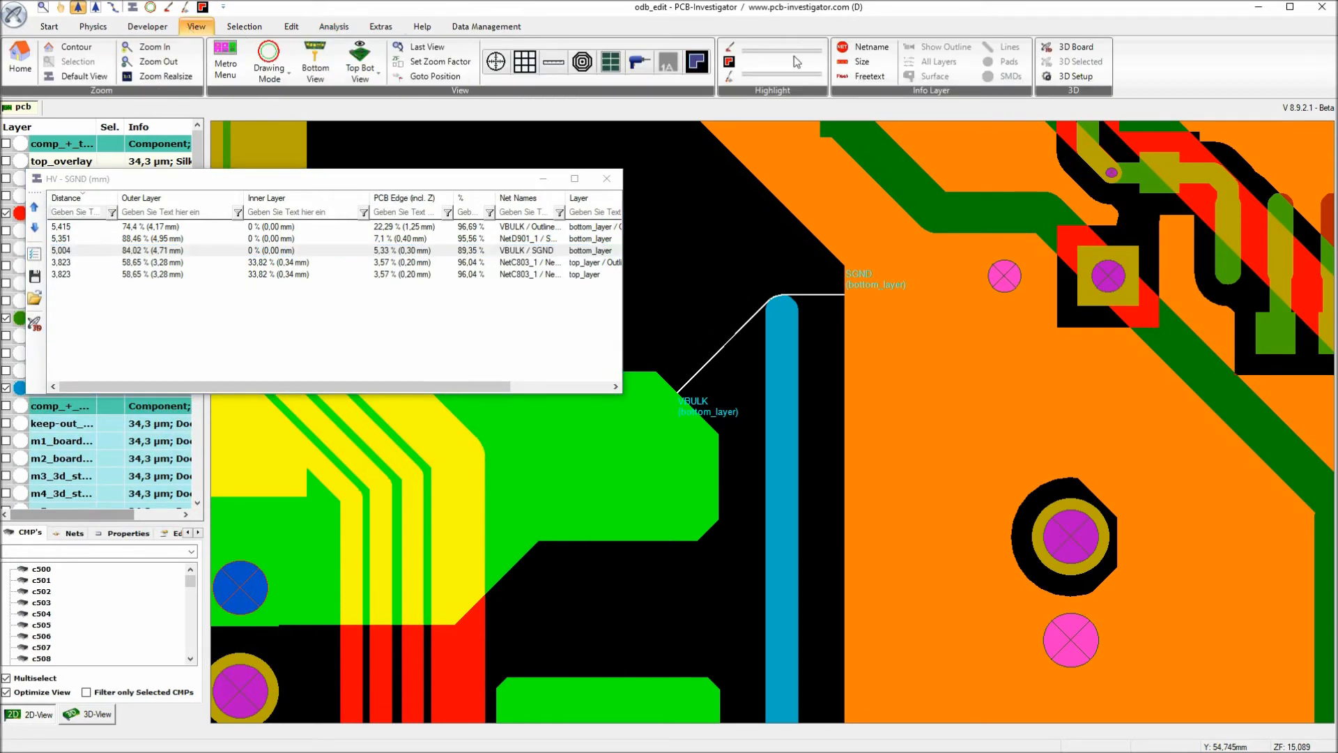
left_click(1074, 47)
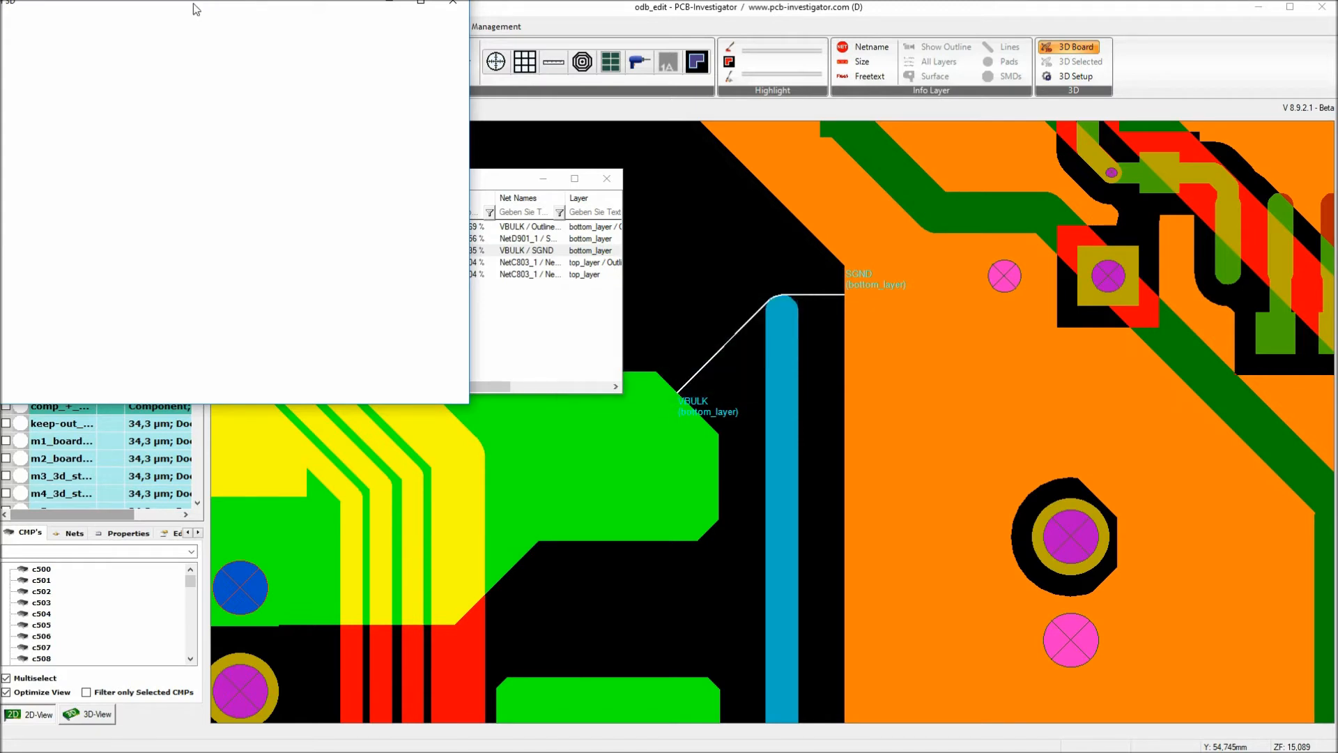
left_click_drag(195, 9, 913, 166)
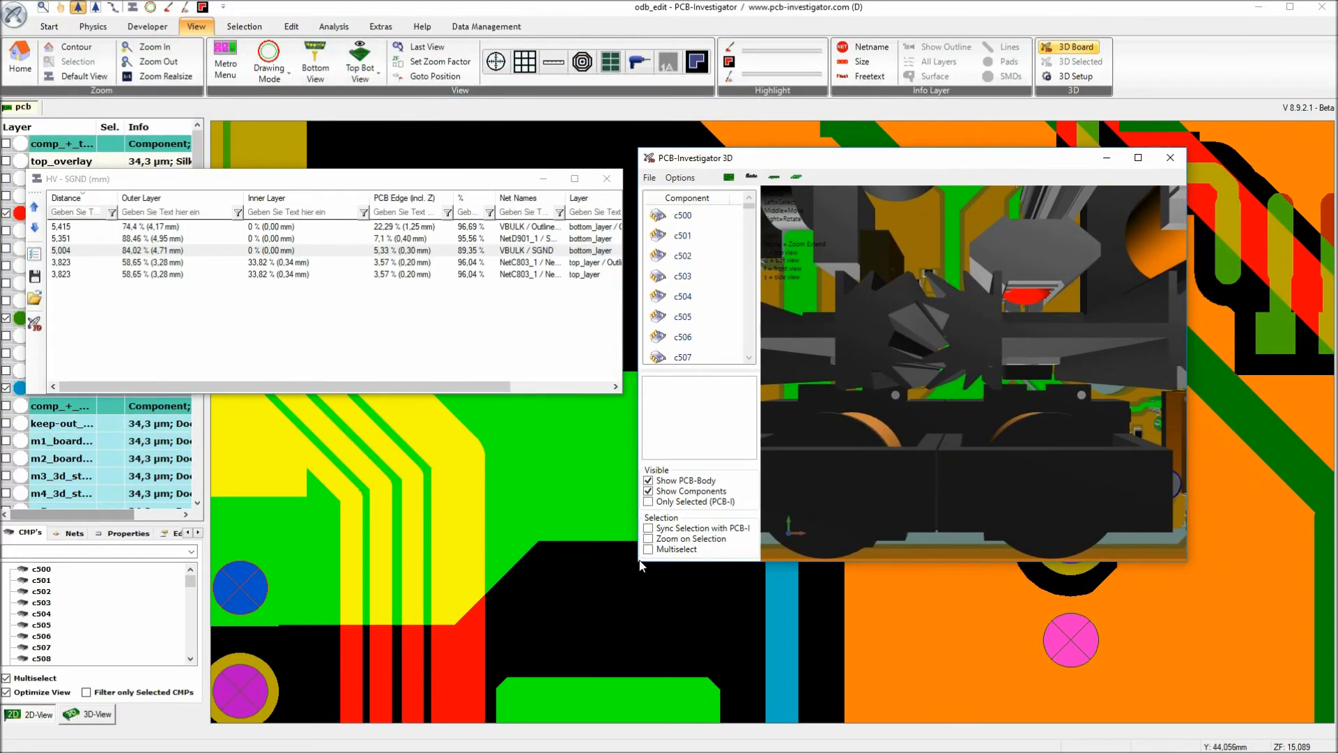
left_click_drag(639, 564, 442, 740)
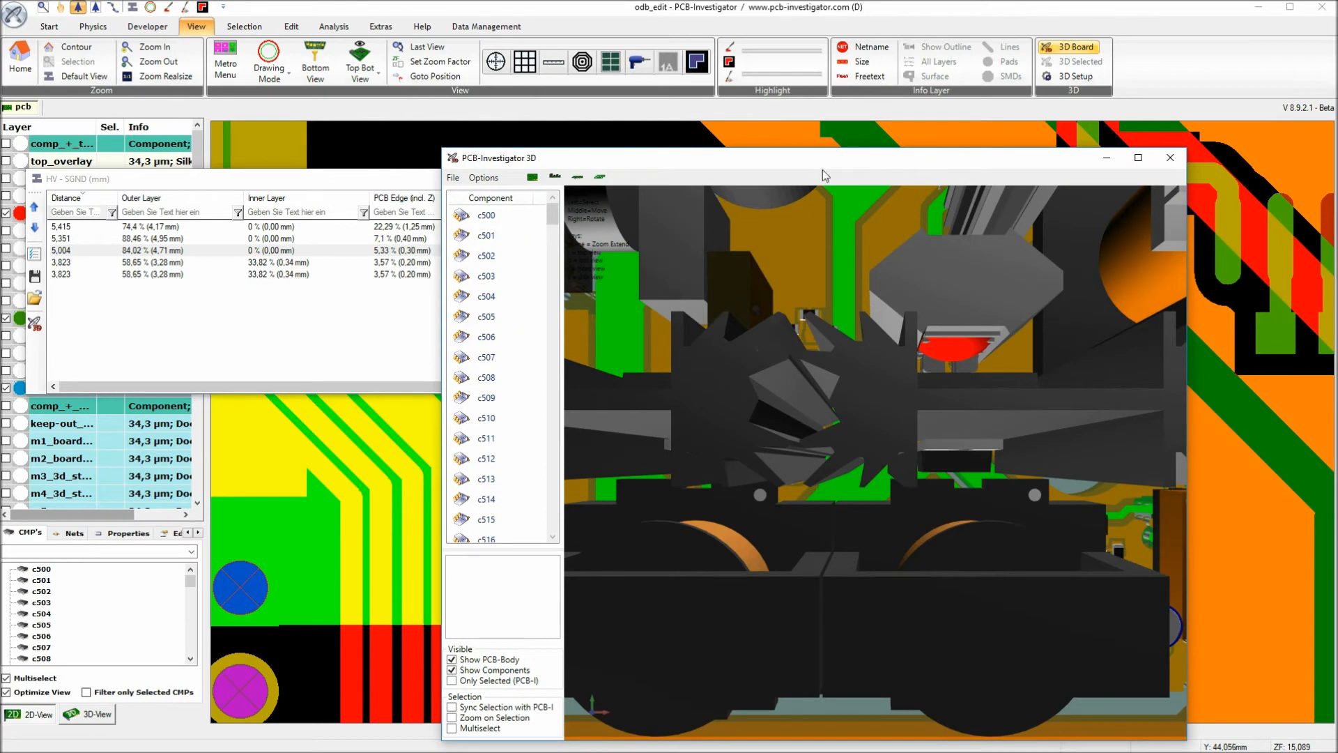
left_click_drag(822, 175, 864, 171)
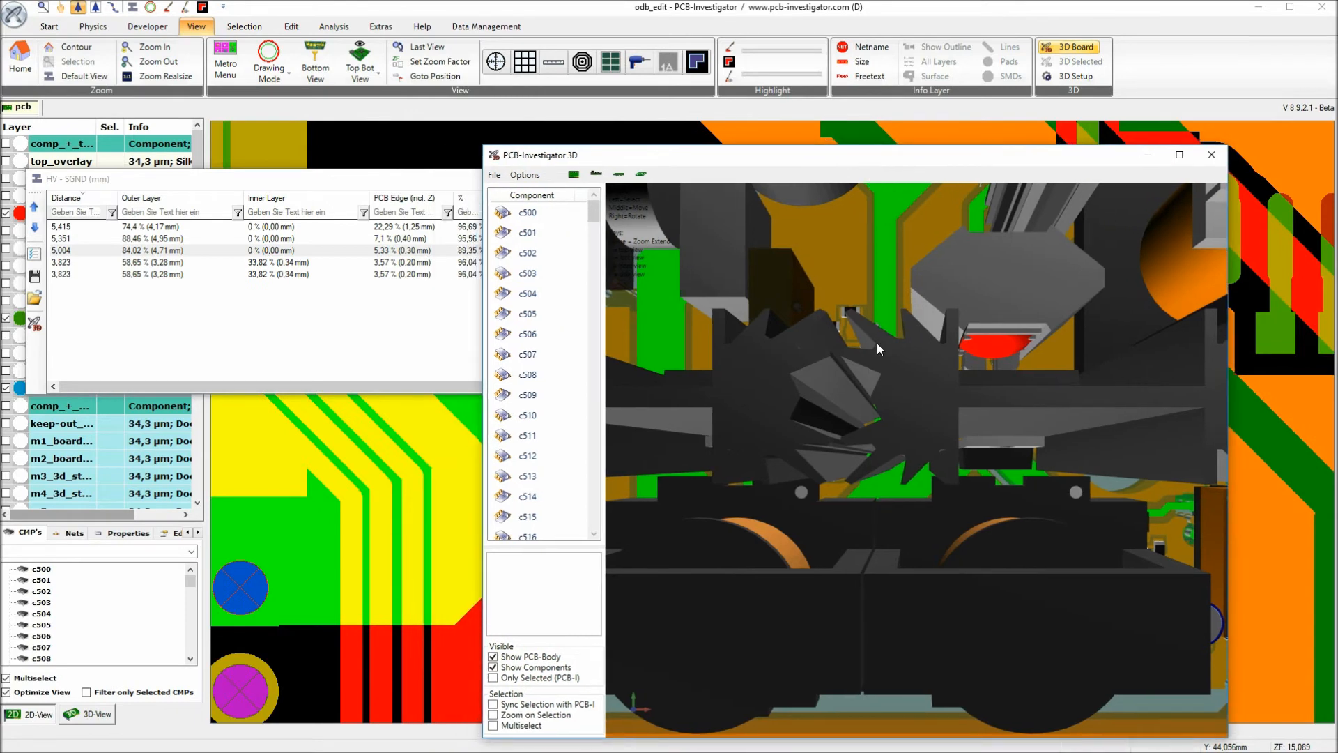
scroll(895, 411, "down", 3)
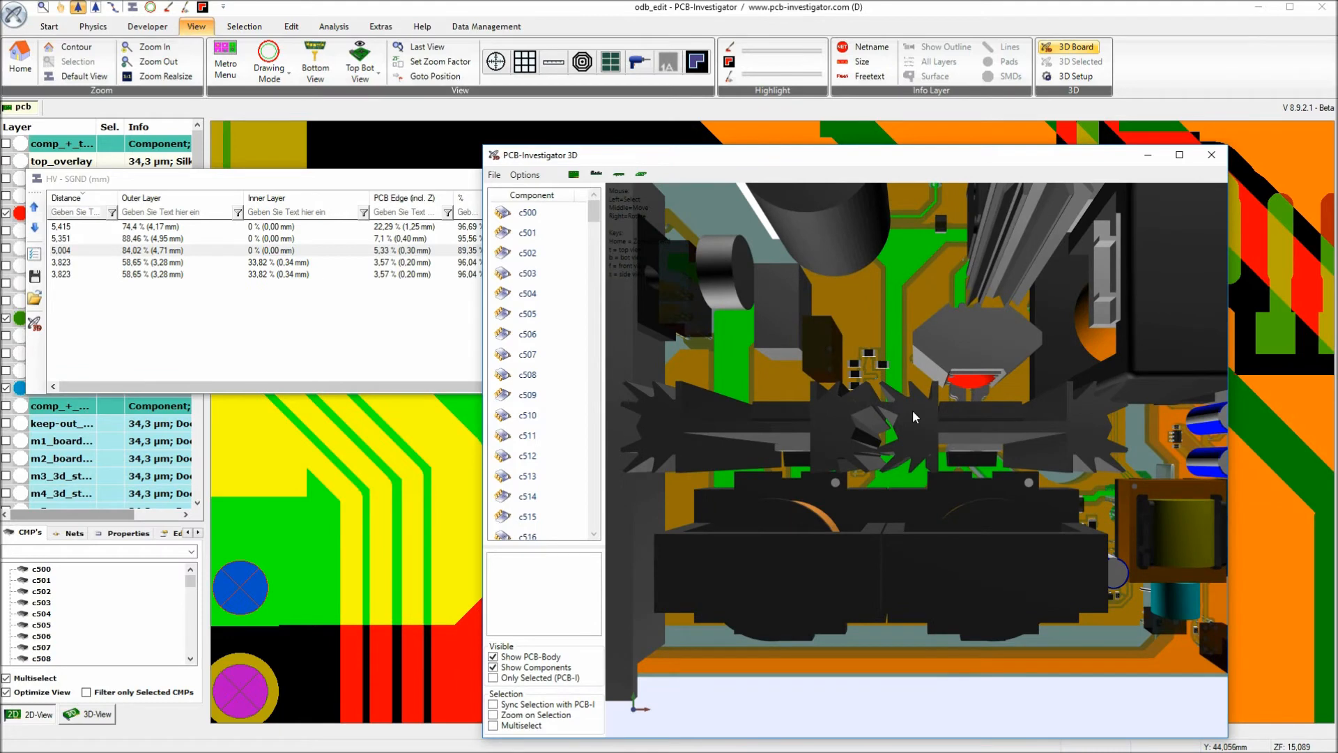
right_click_drag(907, 444, 974, 448)
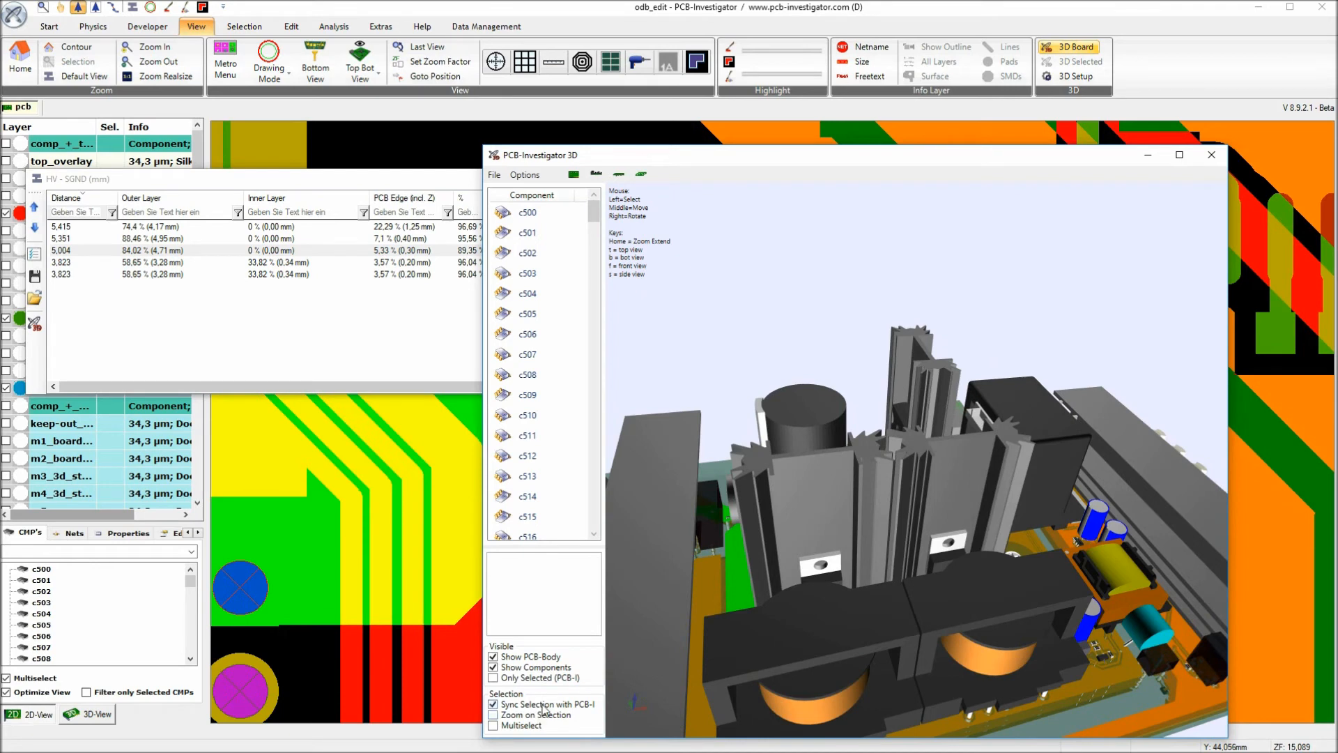
Limit the 3D view to selected elements only and reposition its window to uncover the results list
left_click(548, 680)
mouse_move(918, 487)
right_mouse_down()
mouse_move(937, 548)
mouse_move(938, 495)
right_mouse_up()
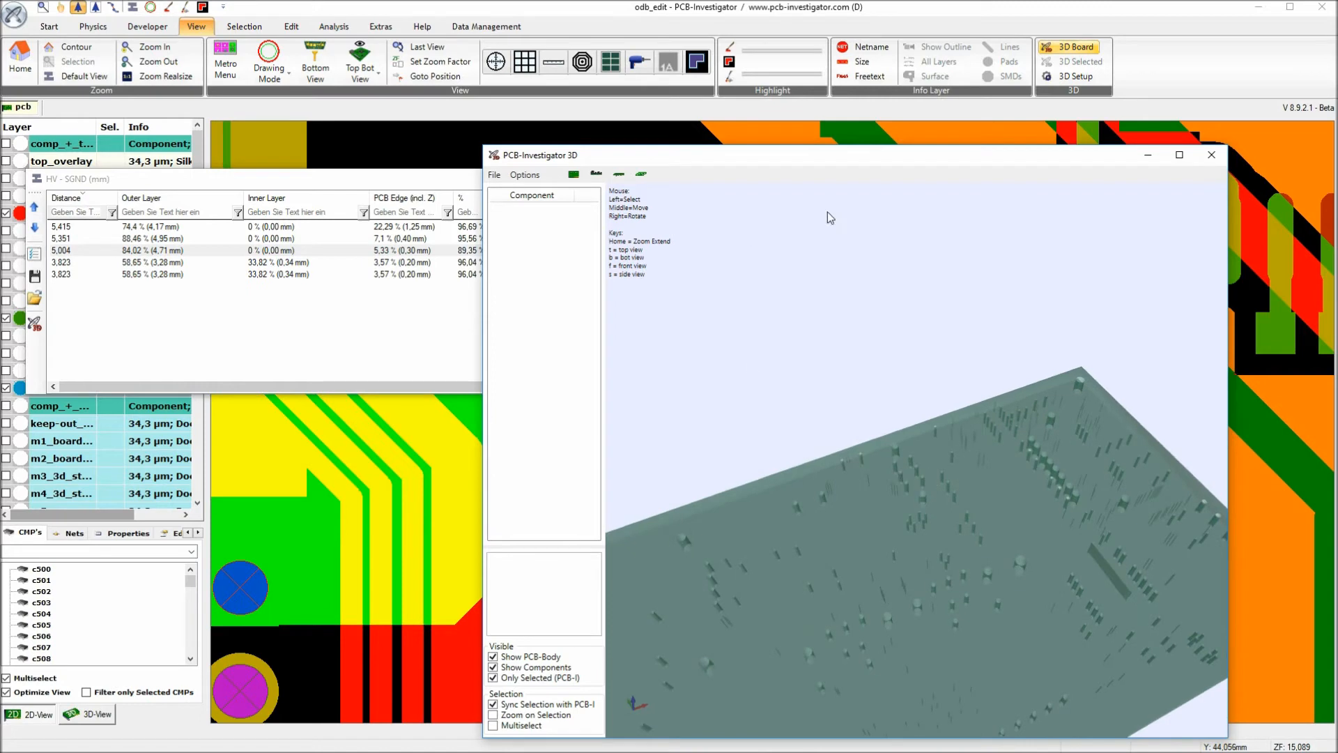
mouse_move(814, 165)
left_mouse_down()
mouse_move(837, 141)
mouse_move(825, 149)
left_mouse_up()
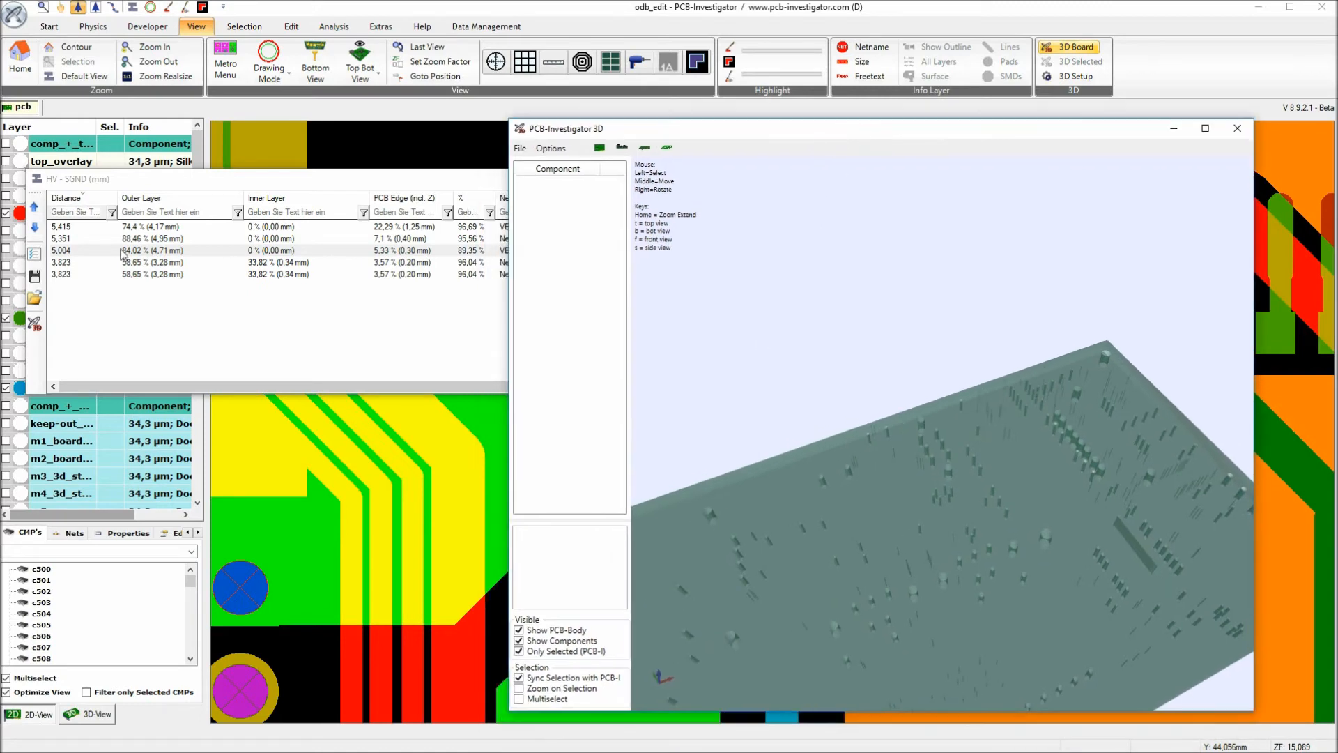
Show the 5,004 mm VBULK / SGND creepage path in the 3D view and examine it around the slot's end
left_click(57, 252)
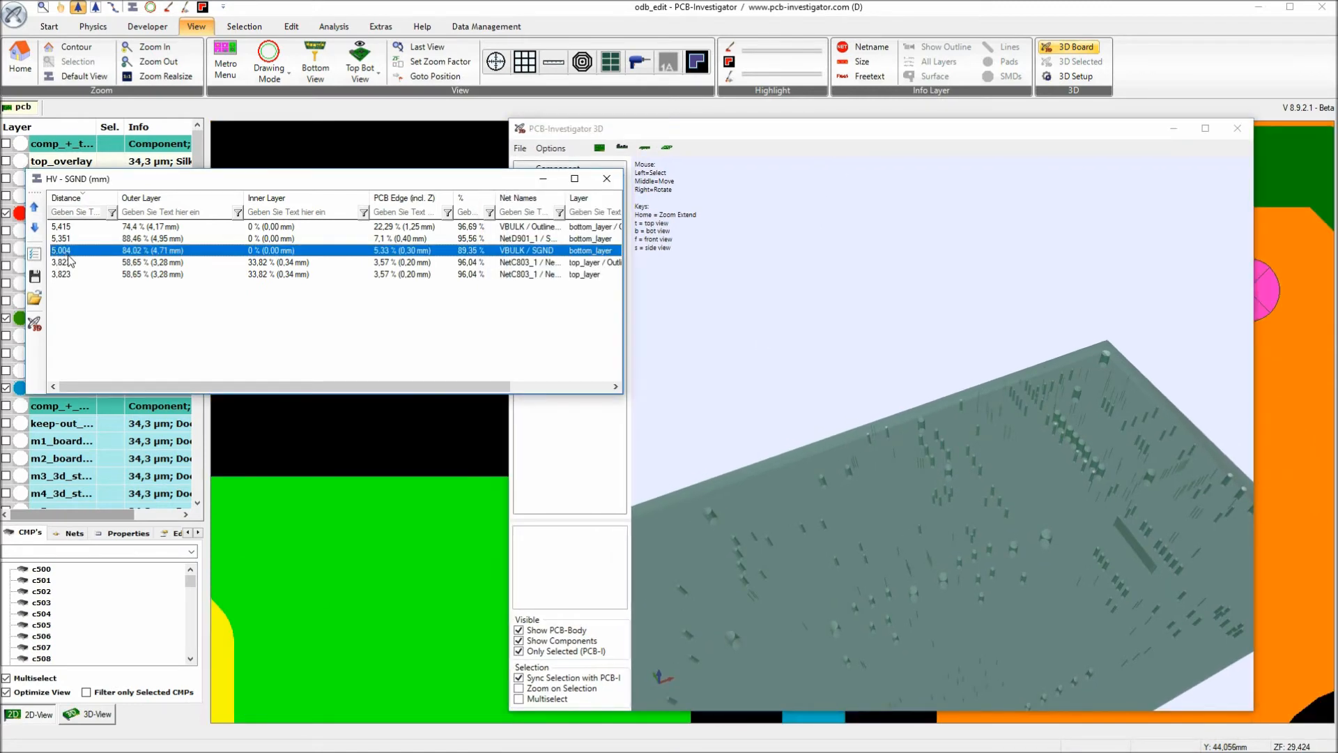
mouse_move(753, 124)
left_mouse_down()
mouse_move(1239, 151)
mouse_move(735, 128)
left_mouse_up()
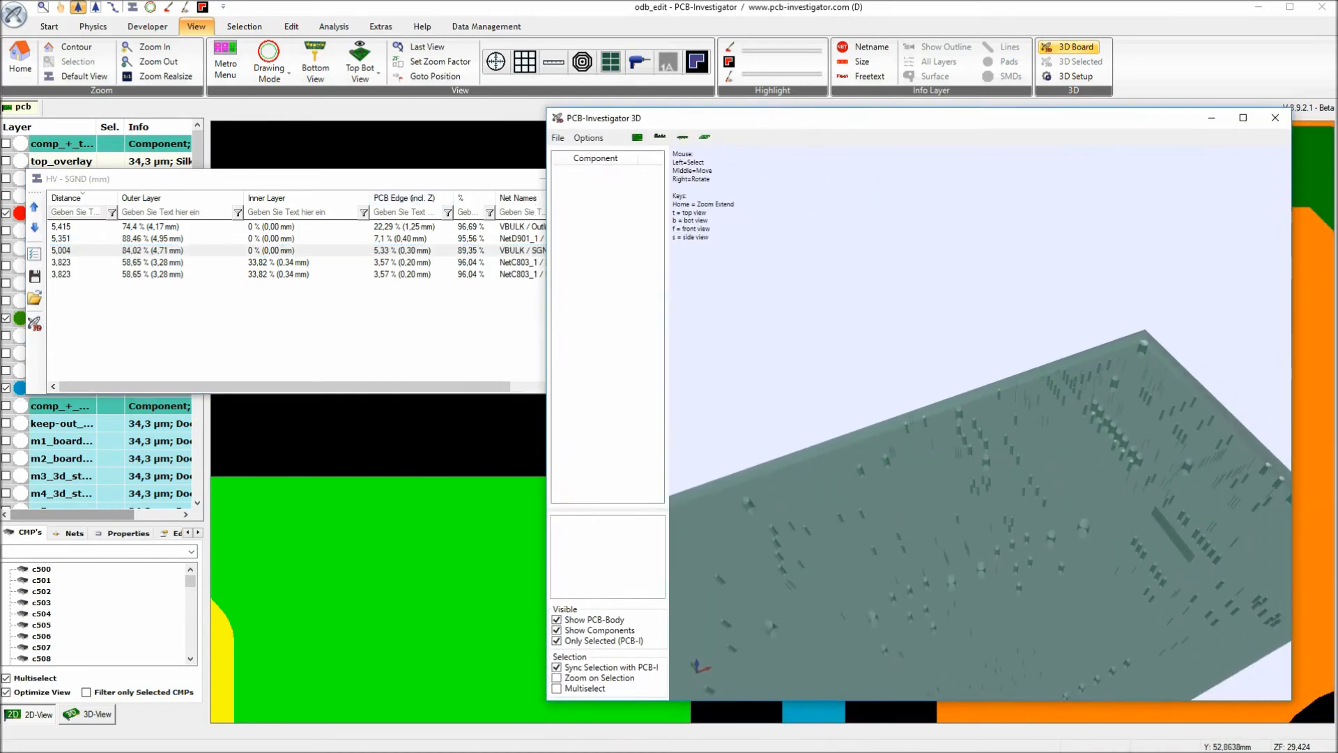
left_click(35, 322)
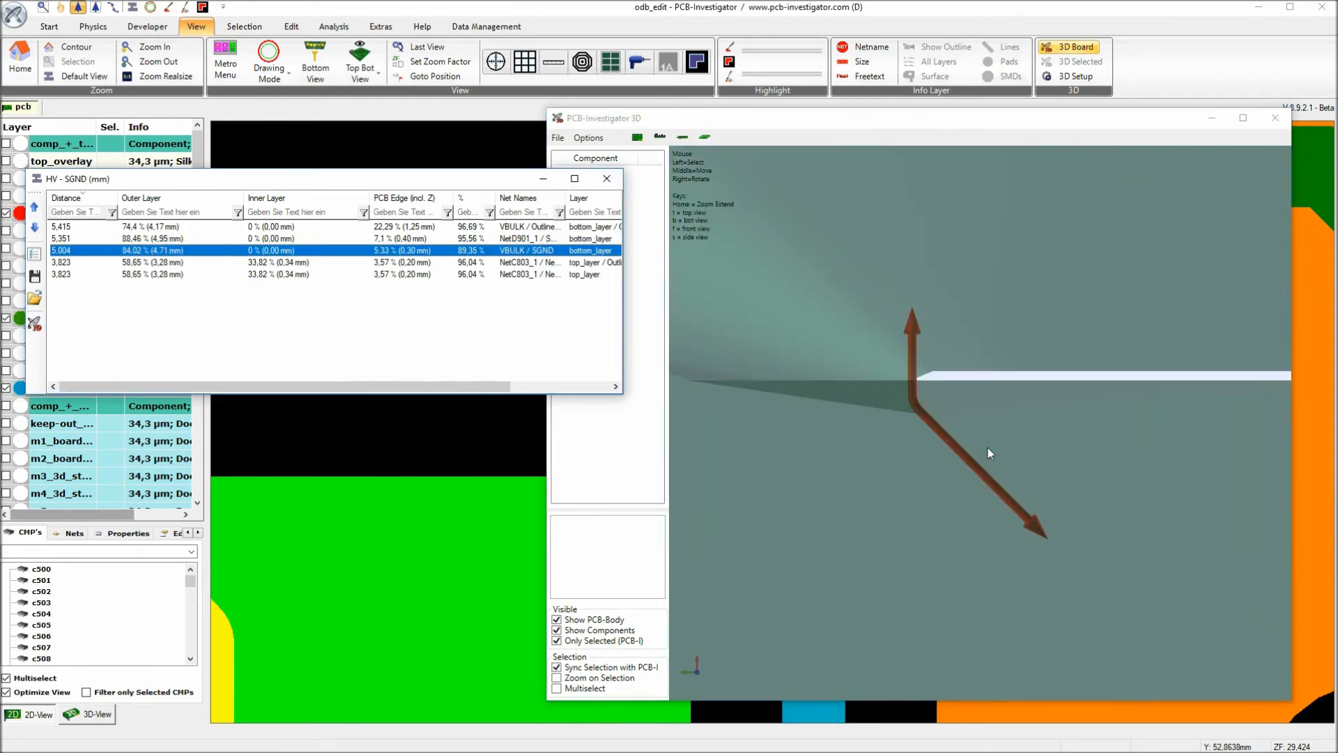
right_click_drag(964, 400, 977, 432)
scroll(971, 428, "down", 6)
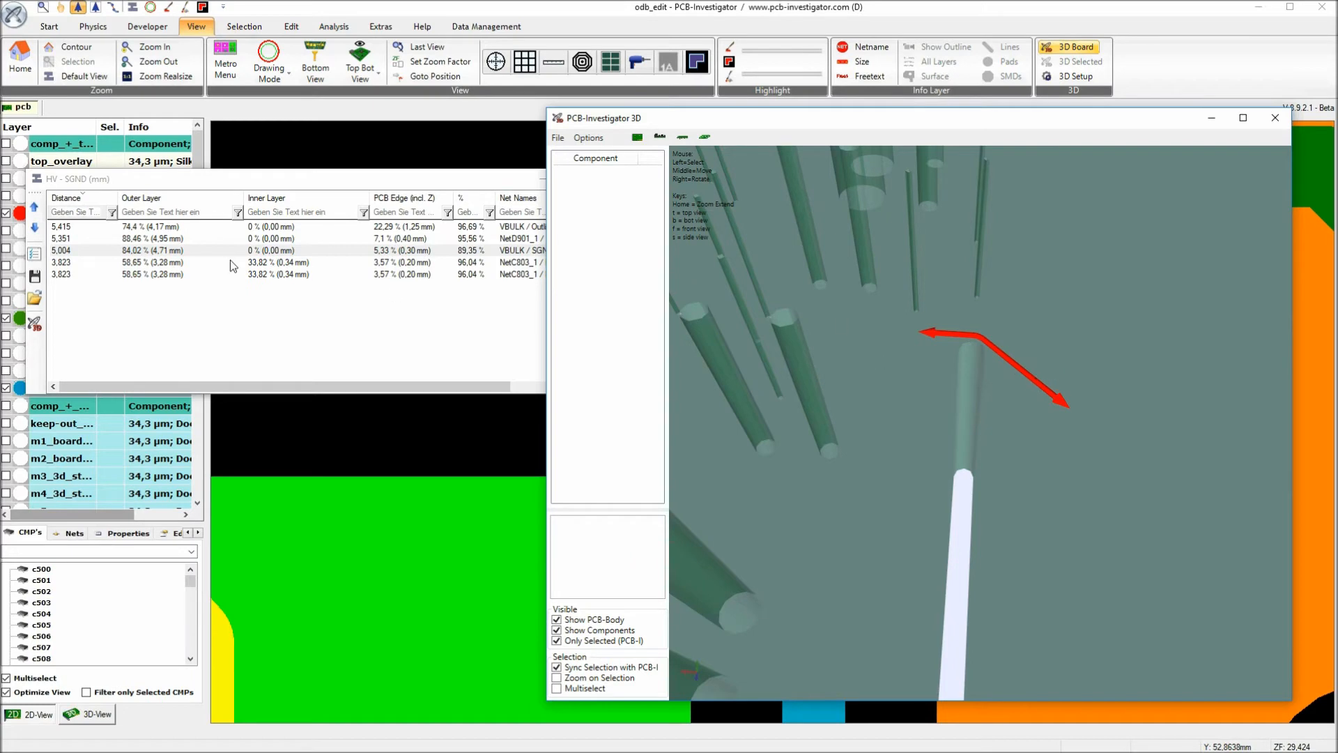
Select the copper belonging to the 5,004 mm VBULK / SGND result and examine it with the path in 3D
right_click(128, 252)
left_click(146, 260)
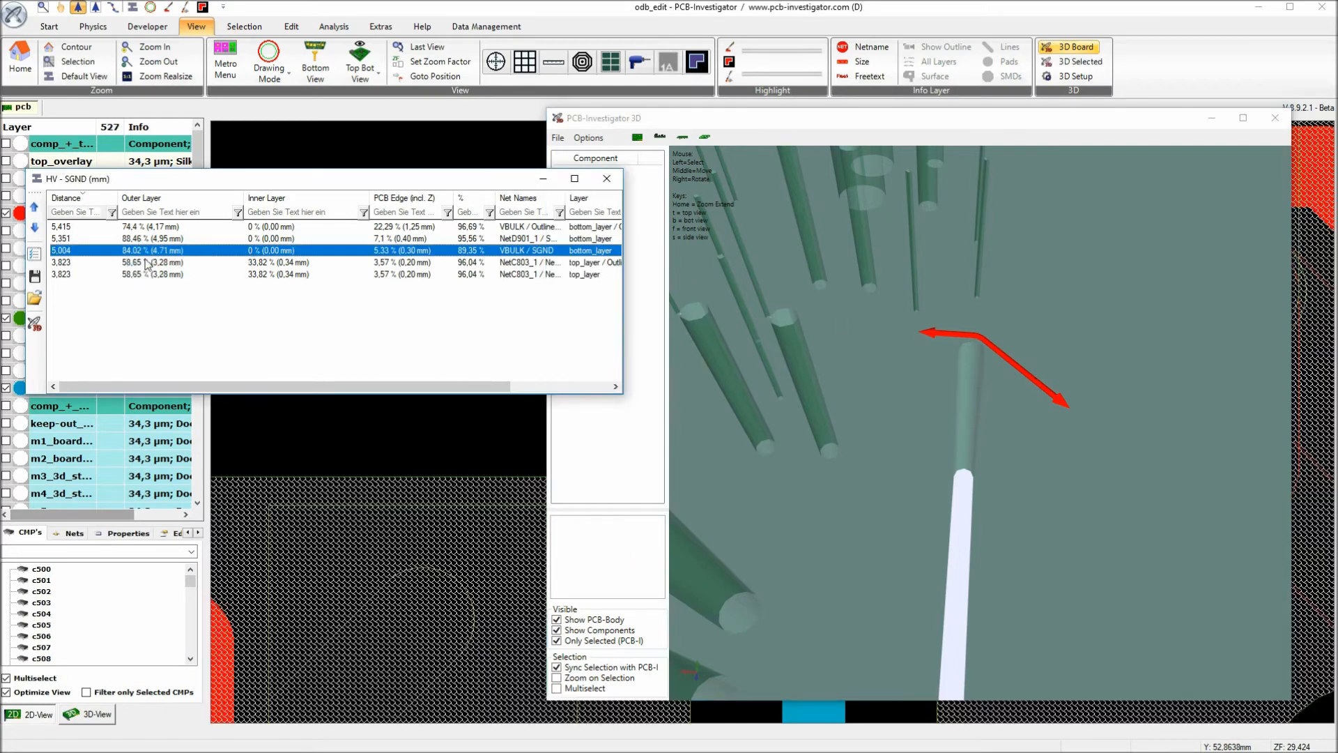
right_click_drag(1022, 426, 1007, 462)
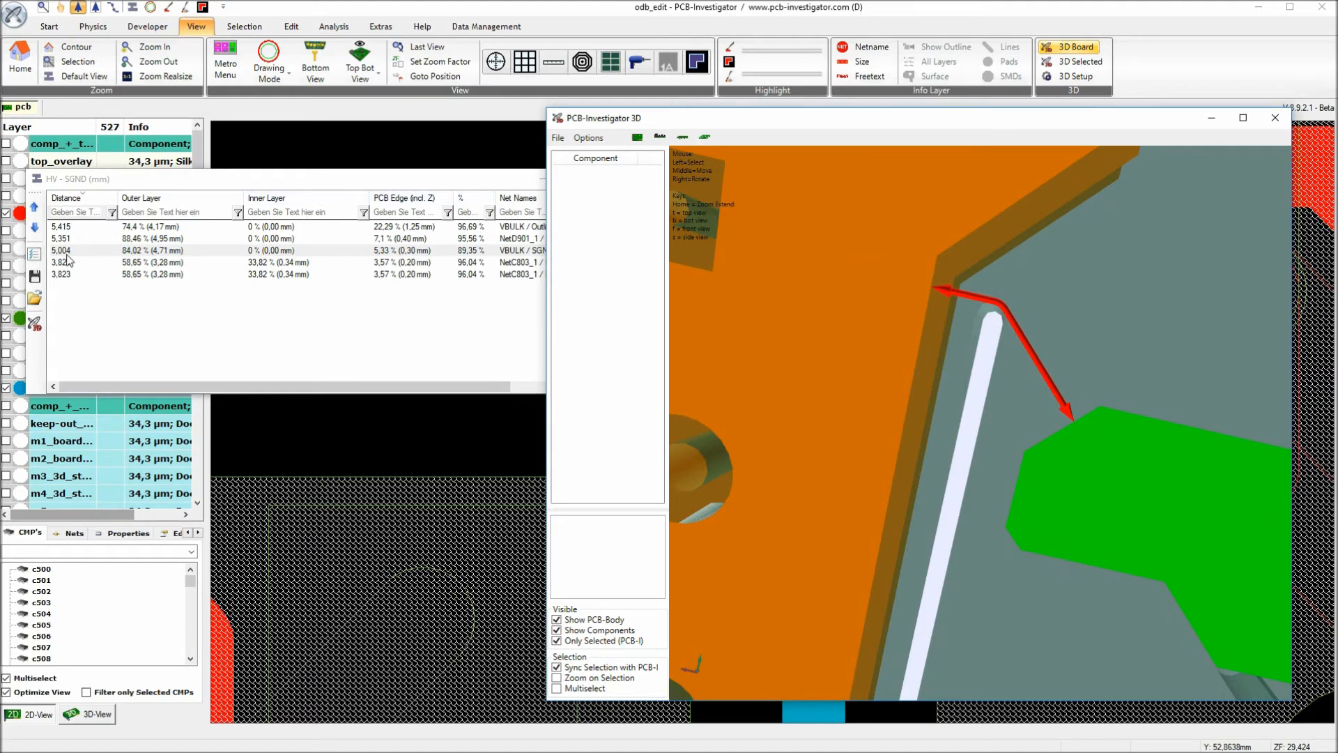
right_click_drag(1073, 401, 1090, 409)
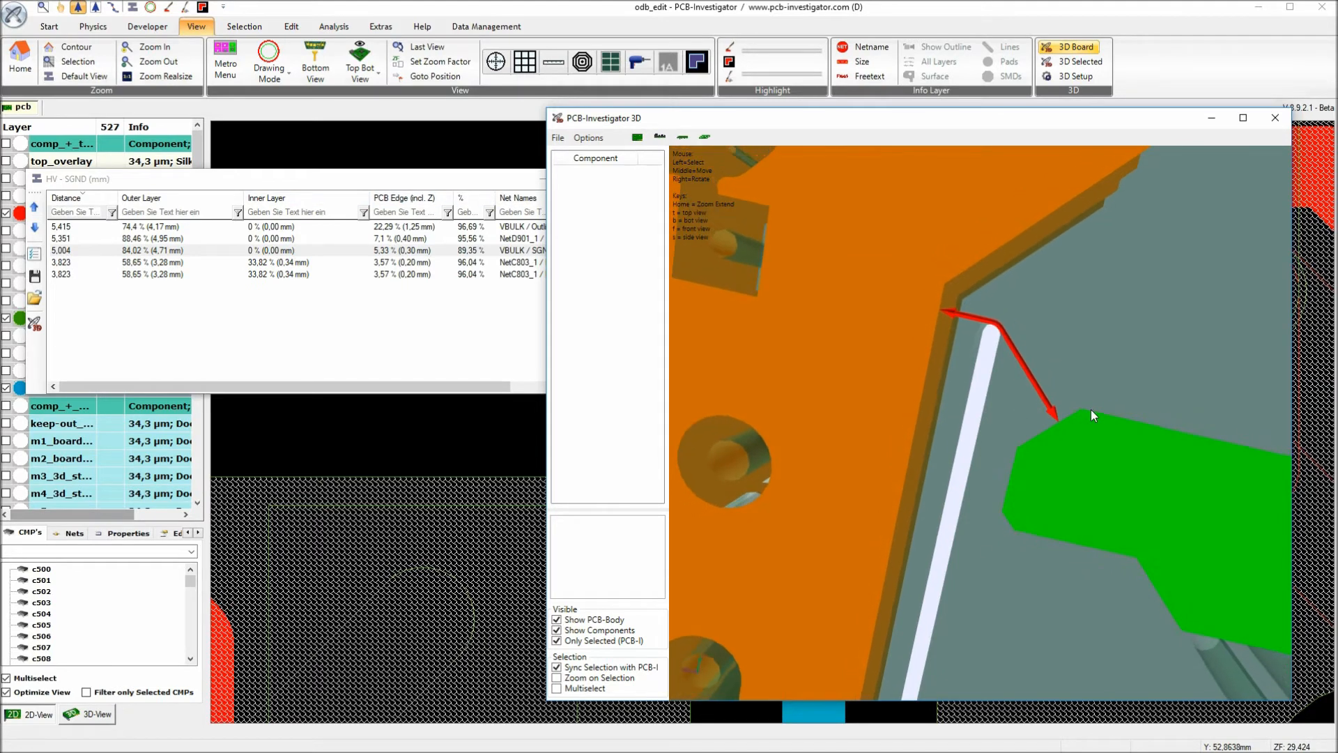
Show the 5,415 mm VBULK / Outline result on the board and in 3D, and examine its path through the slot
left_click(61, 228)
left_click_drag(737, 128, 1122, 138)
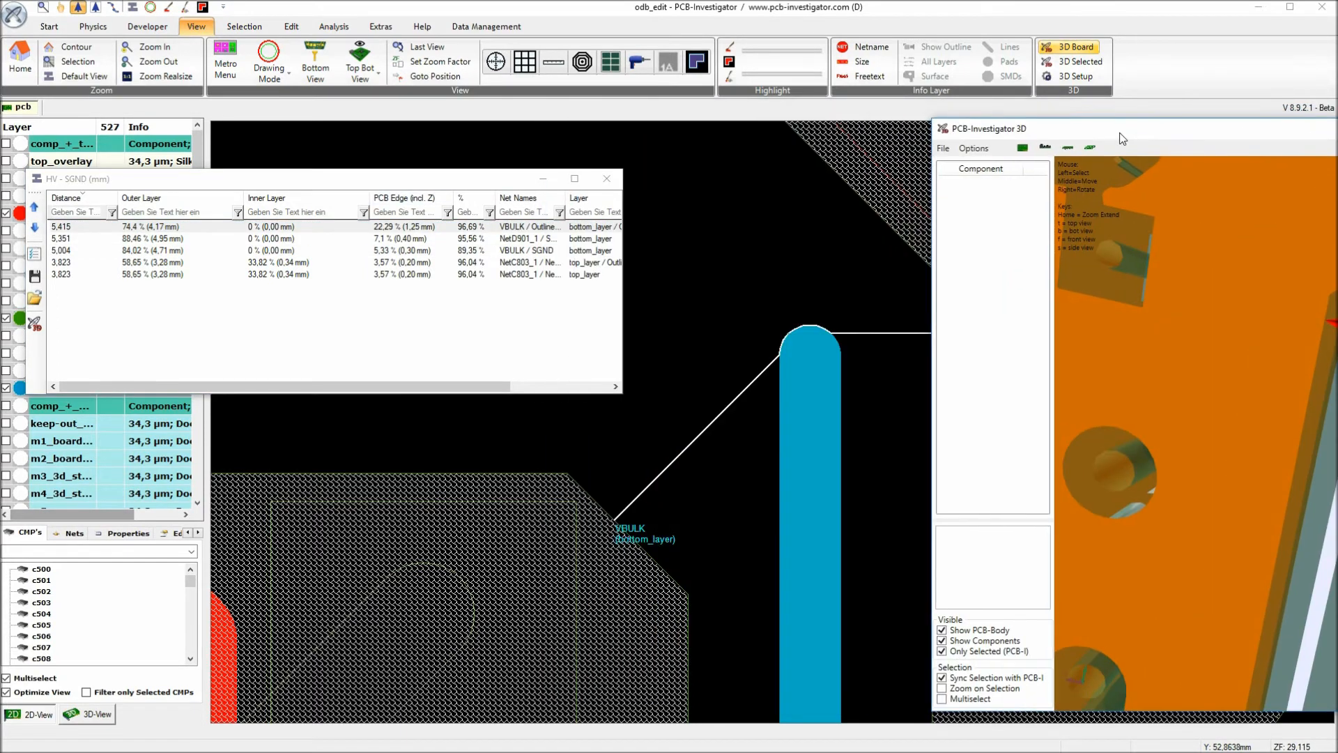
left_click_drag(1178, 137, 761, 129)
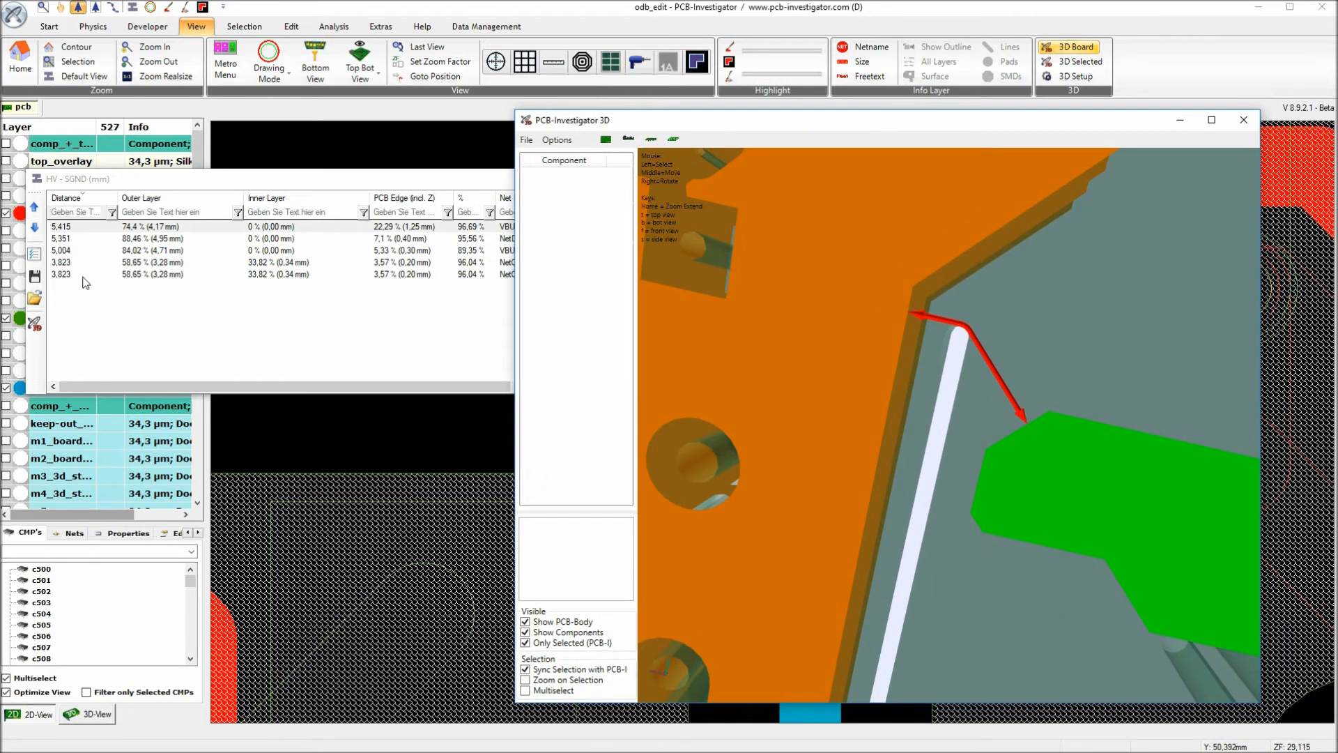
left_click(35, 322)
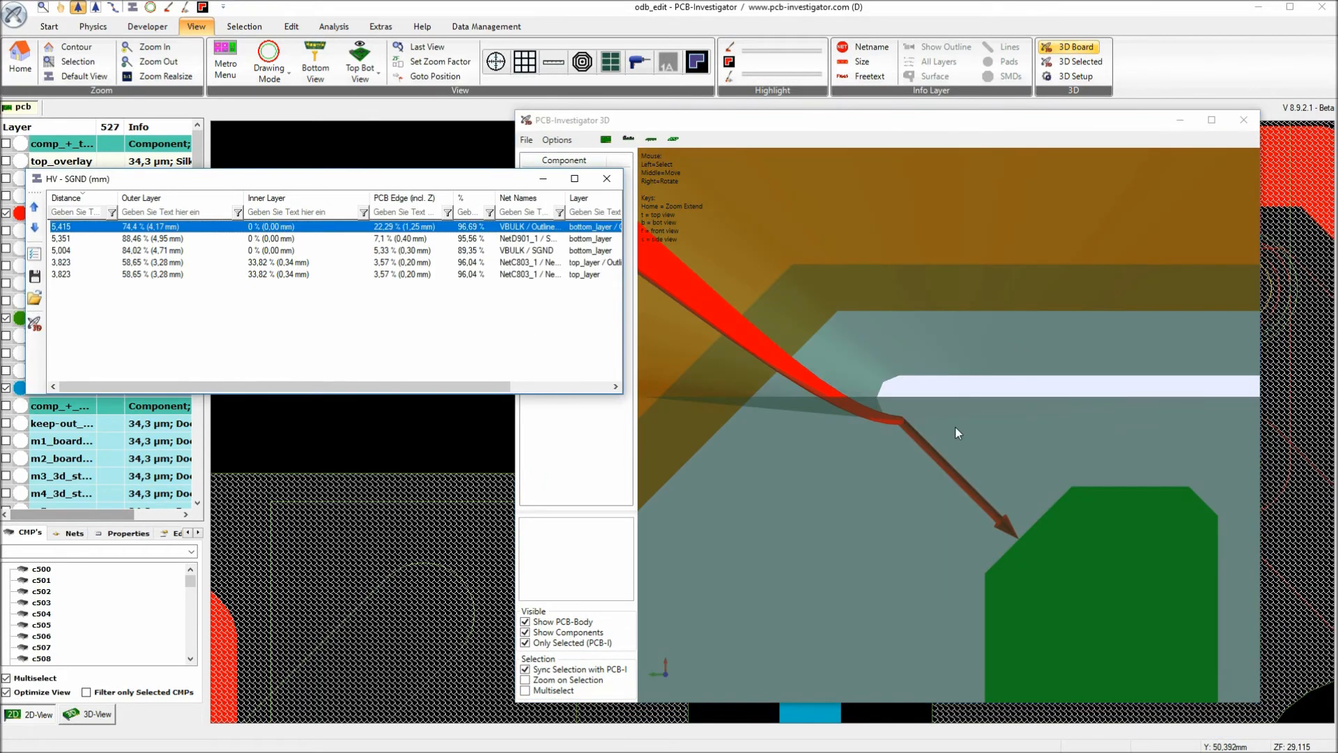
mouse_move(860, 460)
right_mouse_down()
mouse_move(864, 418)
mouse_move(834, 462)
right_mouse_up()
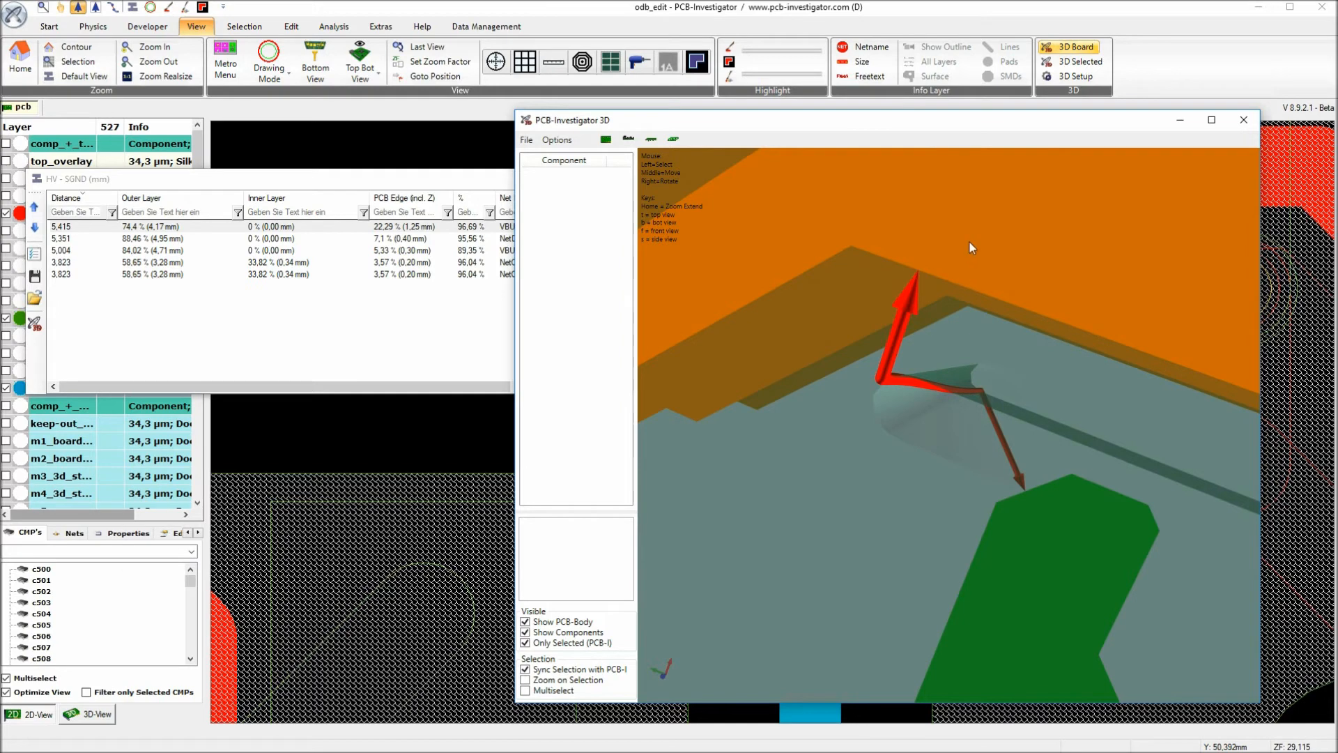
mouse_move(899, 393)
right_mouse_down()
mouse_move(892, 375)
mouse_move(798, 355)
right_mouse_up()
scroll(799, 356, "down", 6)
mouse_move(837, 404)
right_mouse_down()
mouse_move(825, 386)
mouse_move(788, 552)
mouse_move(822, 457)
mouse_move(881, 433)
mouse_move(896, 465)
mouse_move(968, 483)
mouse_move(946, 442)
mouse_move(908, 457)
mouse_move(918, 434)
mouse_move(851, 467)
mouse_move(934, 463)
mouse_move(934, 507)
mouse_move(950, 503)
mouse_move(958, 451)
mouse_move(944, 478)
mouse_move(911, 489)
right_mouse_up()
mouse_move(943, 446)
right_mouse_down()
mouse_move(989, 389)
mouse_move(928, 396)
right_mouse_up()
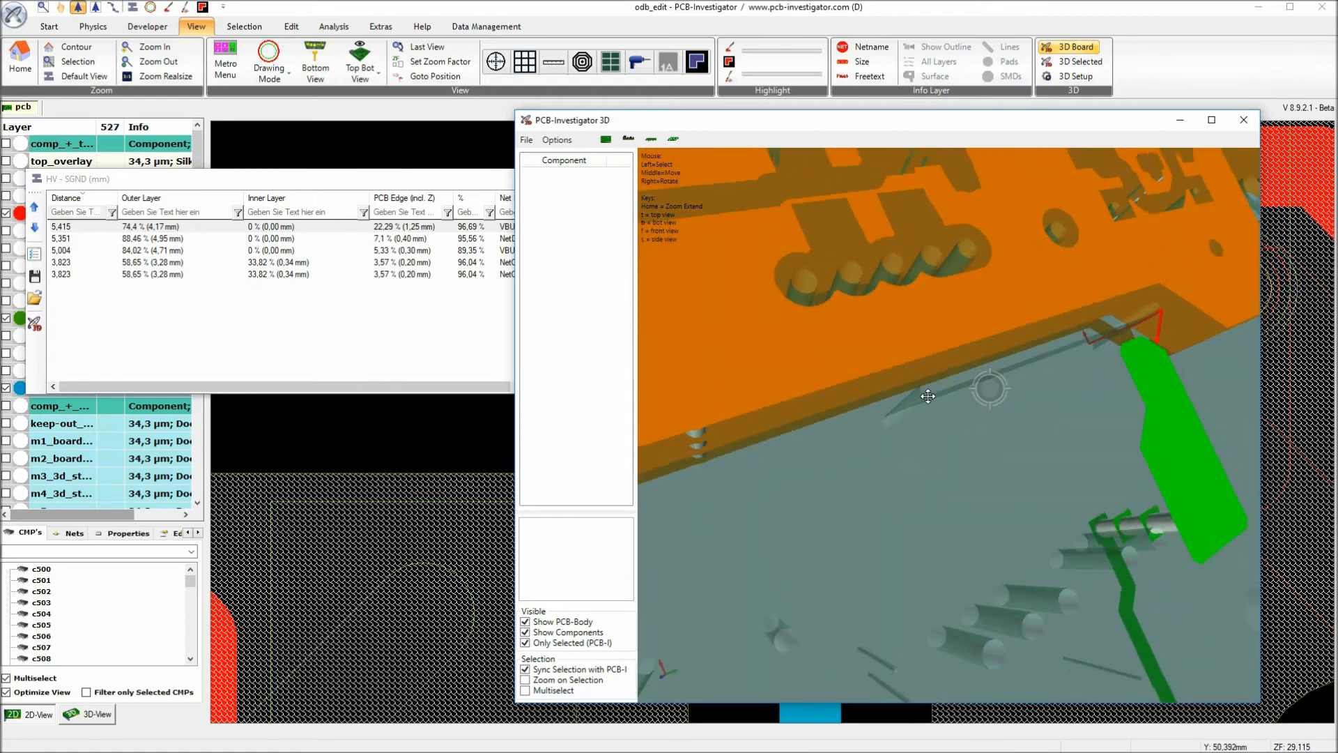
Turn off the selected-only 3D display and examine the fully populated board around the slot
left_click(564, 647)
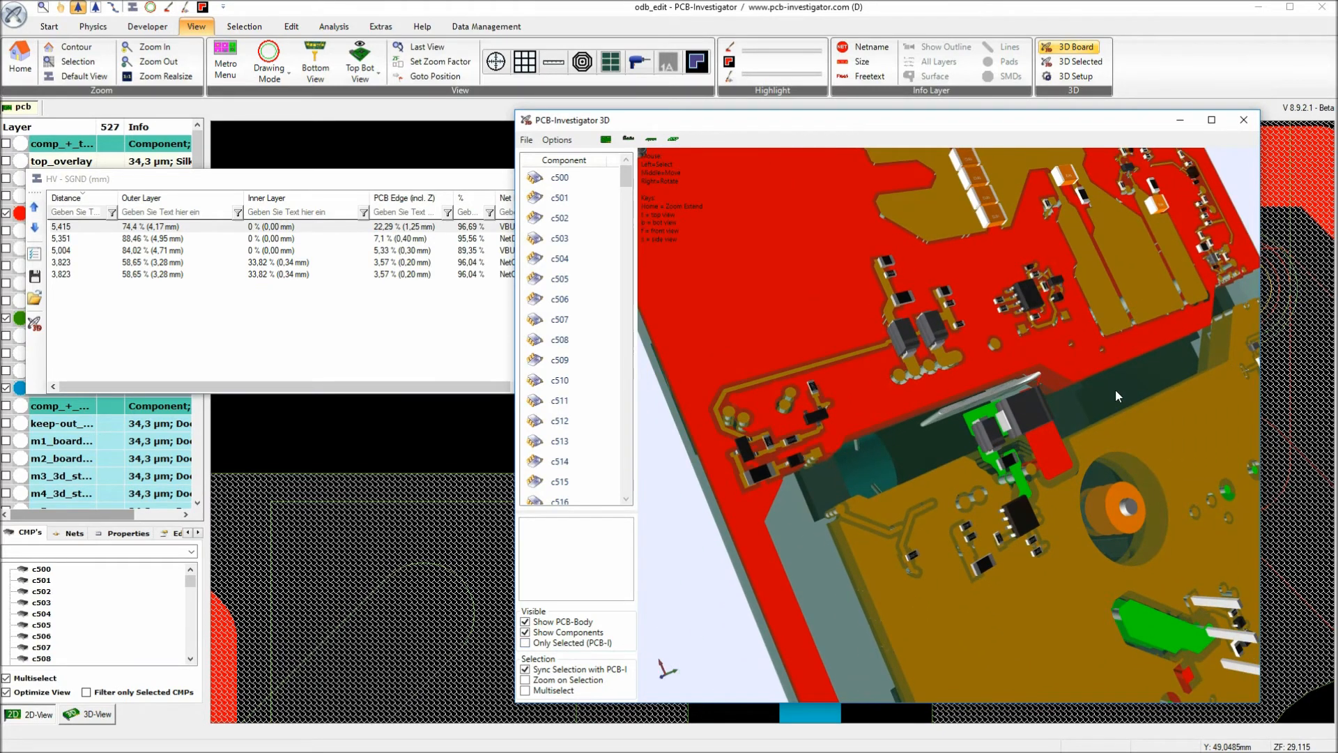
scroll(1069, 408, "up", 3)
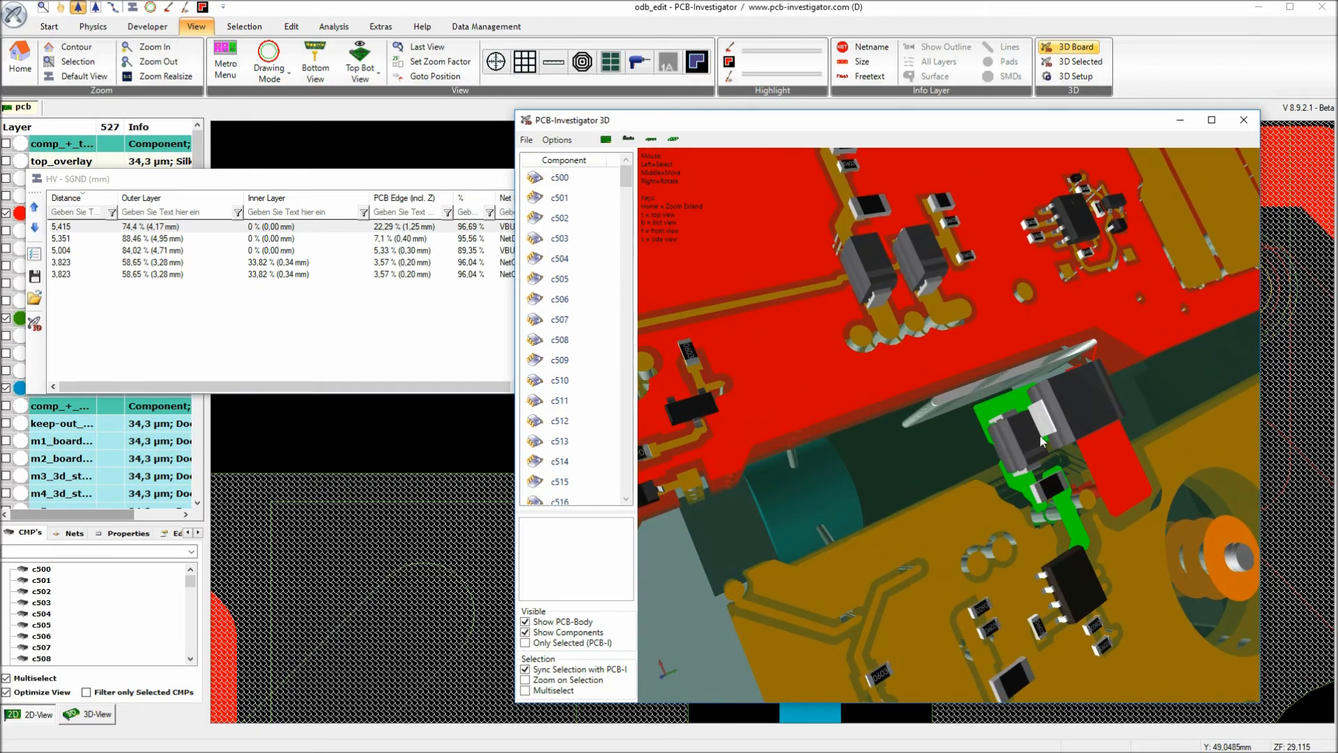
scroll(1030, 436, "down", 3)
right_click_drag(1030, 436, 706, 534)
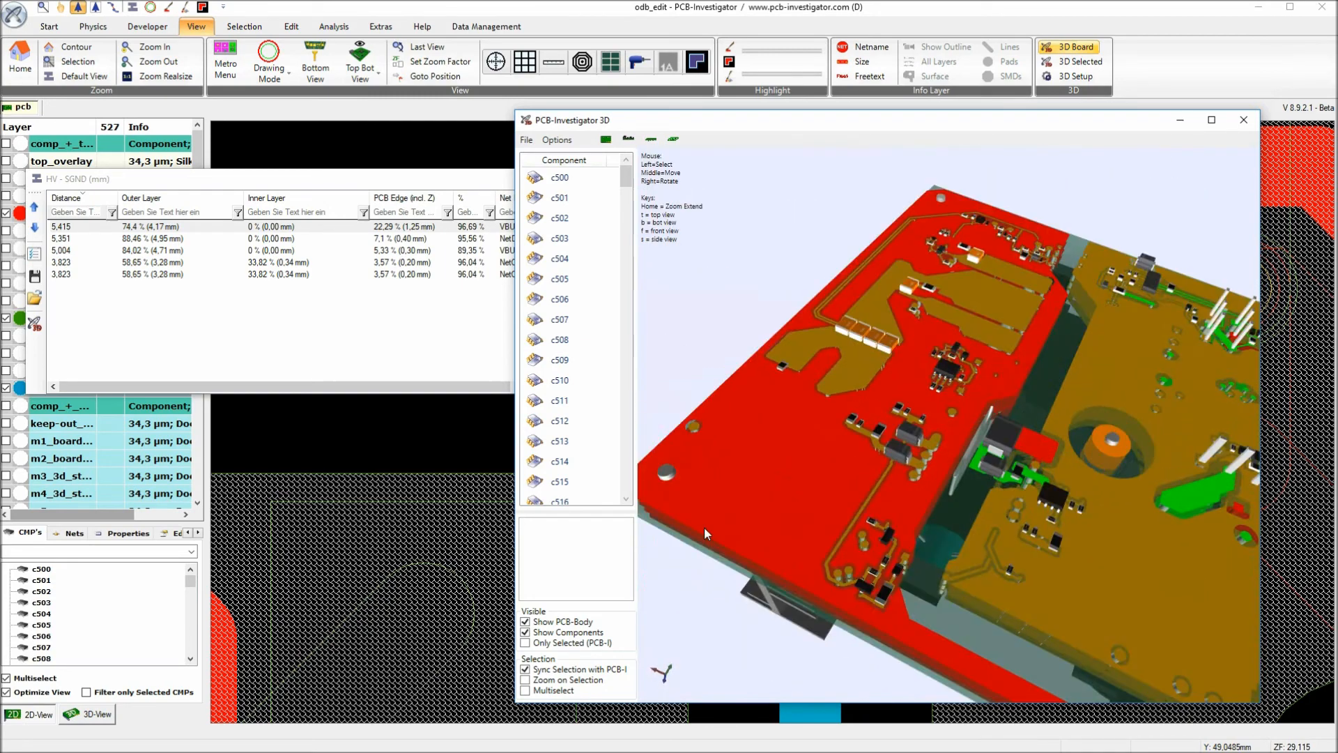
Restrict the 3D display to selected elements again and examine the creepage path along the slot wall closely
left_click(525, 642)
mouse_move(1017, 435)
right_mouse_down()
mouse_move(1030, 335)
mouse_move(1015, 452)
right_mouse_up()
scroll(1014, 449, "up", 5)
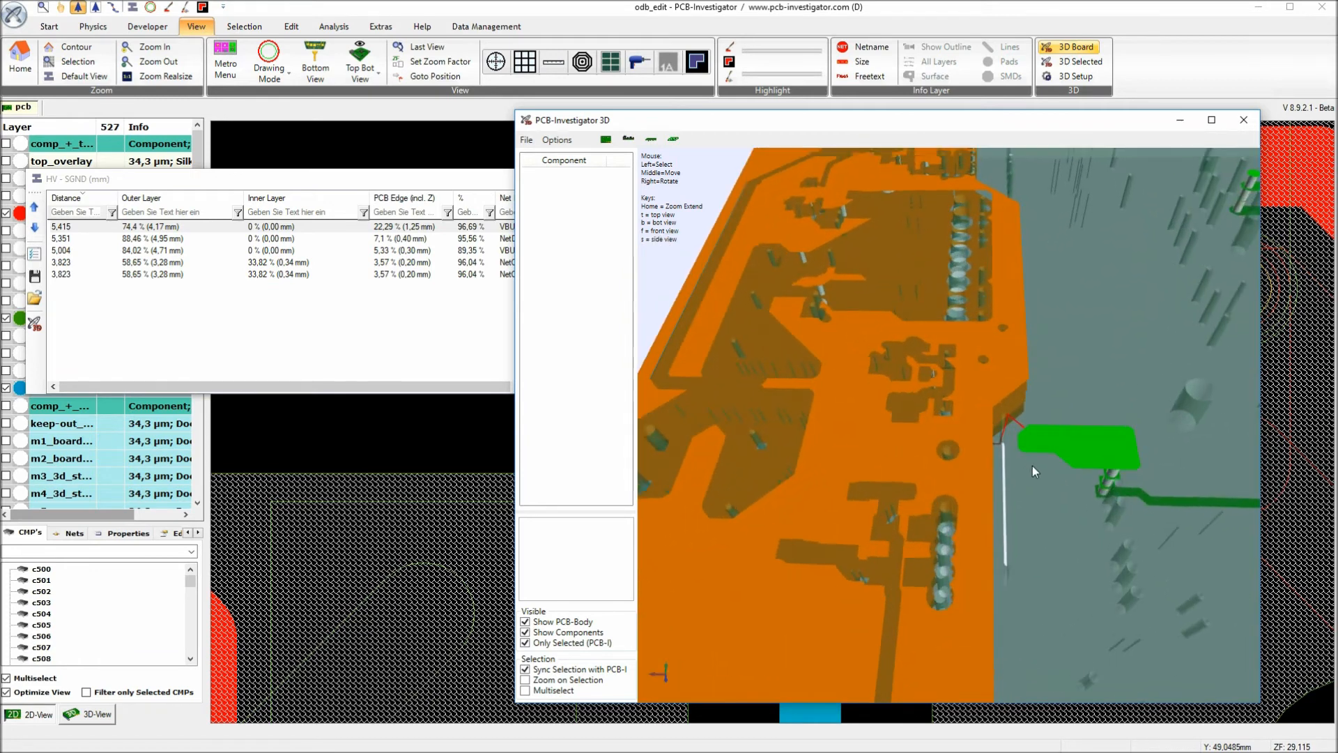
scroll(1026, 470, "up", 3)
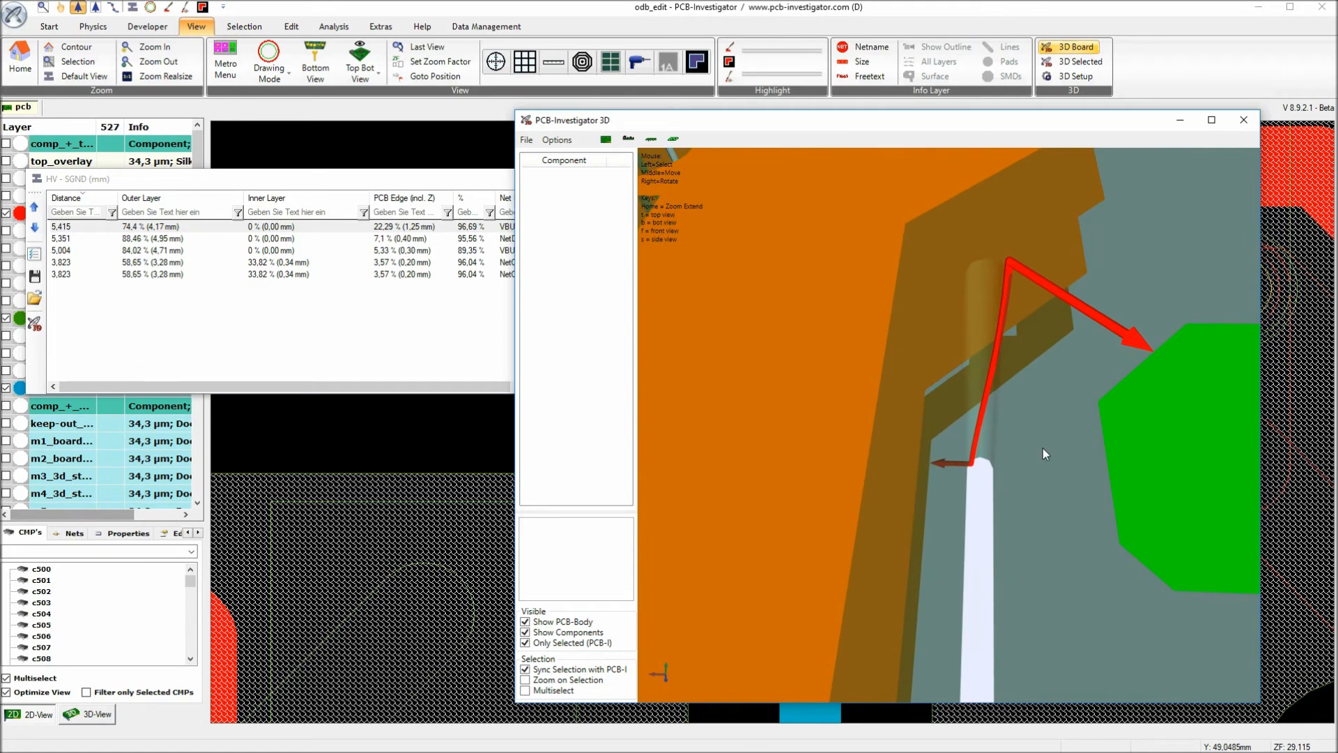
Move the 3D view off the board and review the path against the maximum creepage flow steps in Creepage Measurement
left_click_drag(1069, 125, 0, 226)
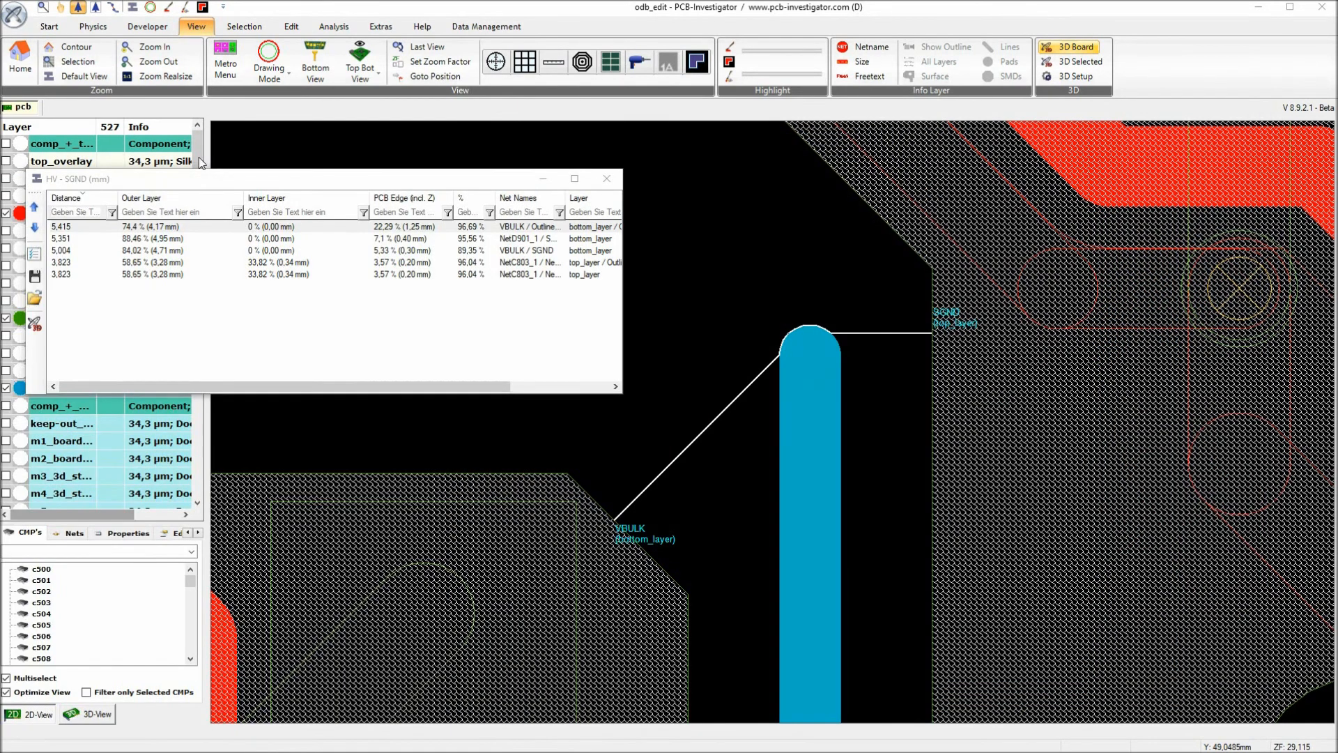
left_click_drag(254, 177, 435, 152)
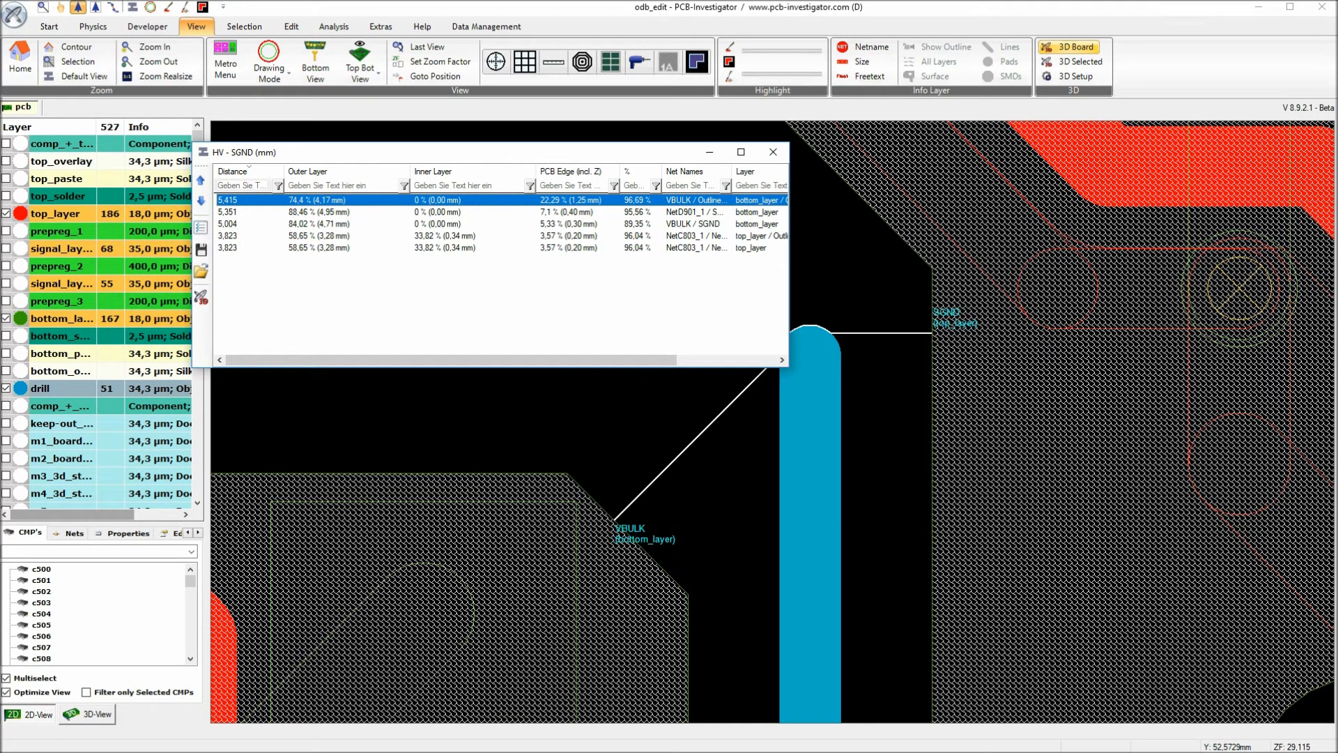
left_click_drag(0, 202, 558, 369)
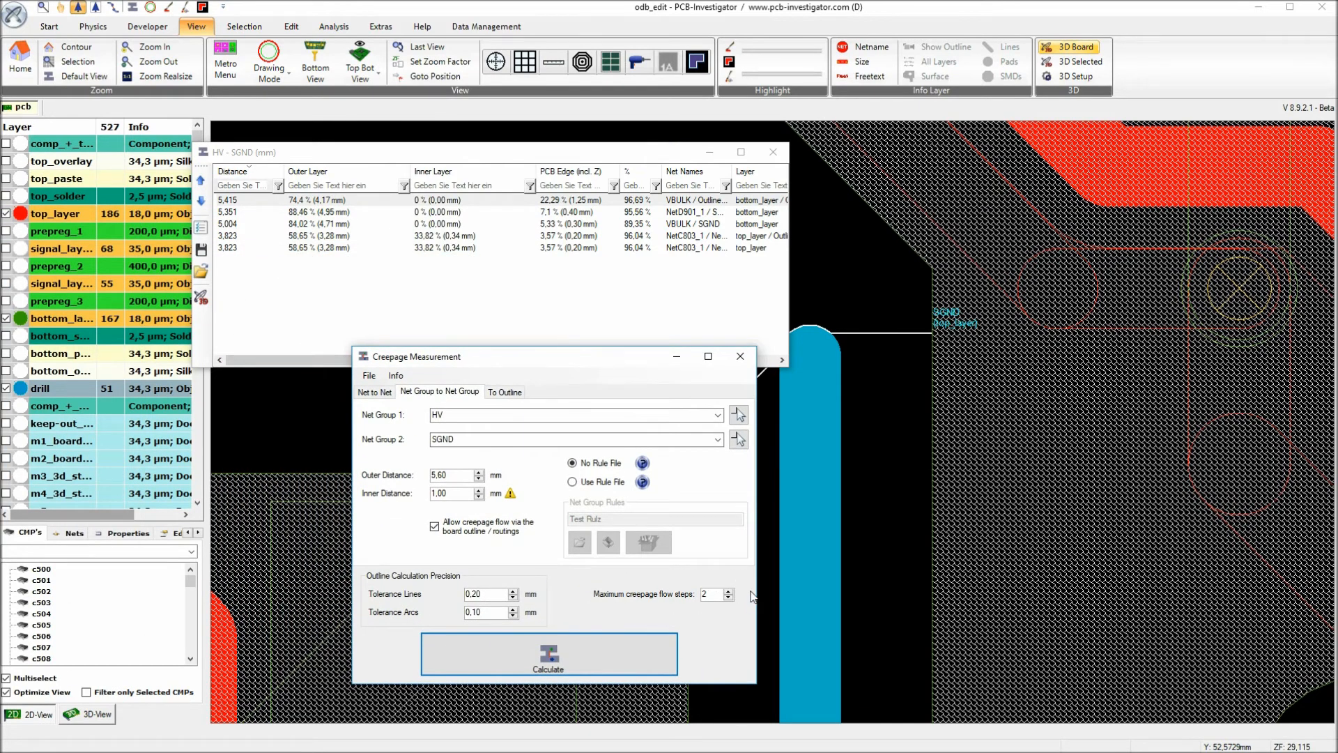
left_click_drag(622, 360, 358, 397)
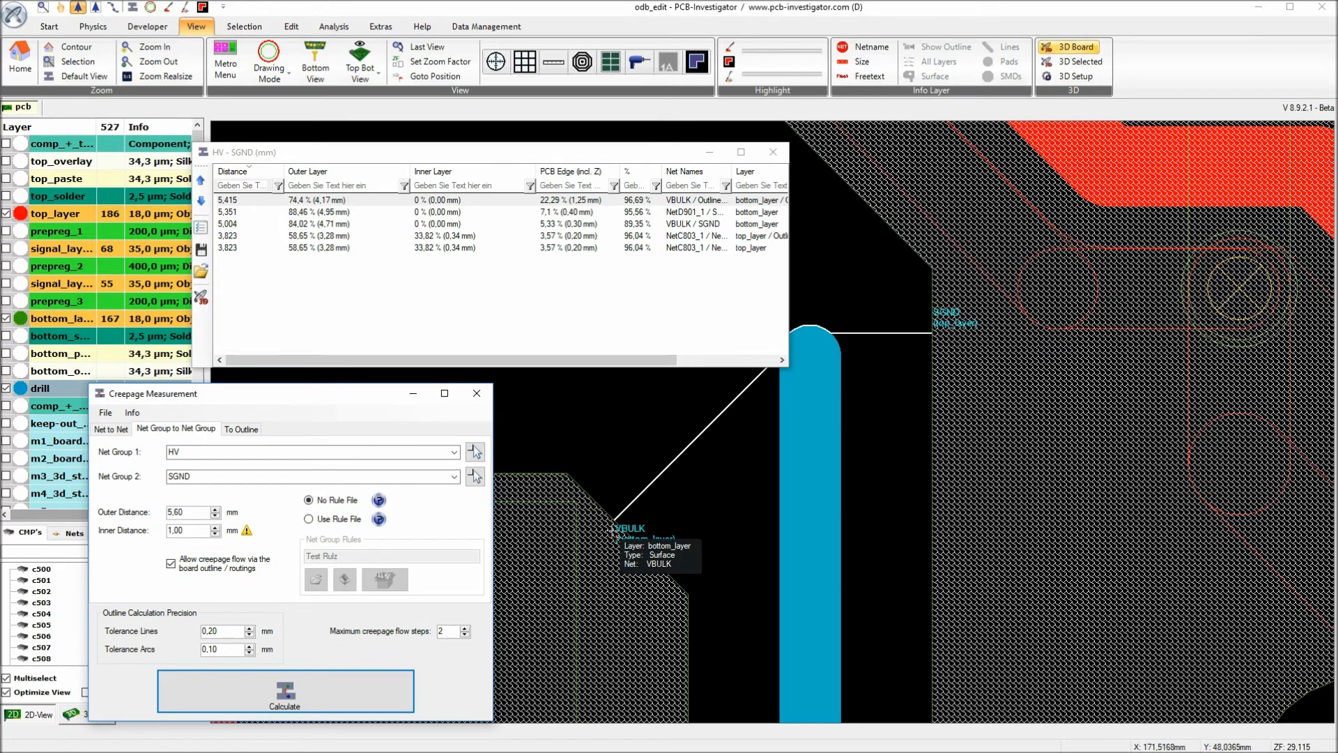
mouse_move(961, 331)
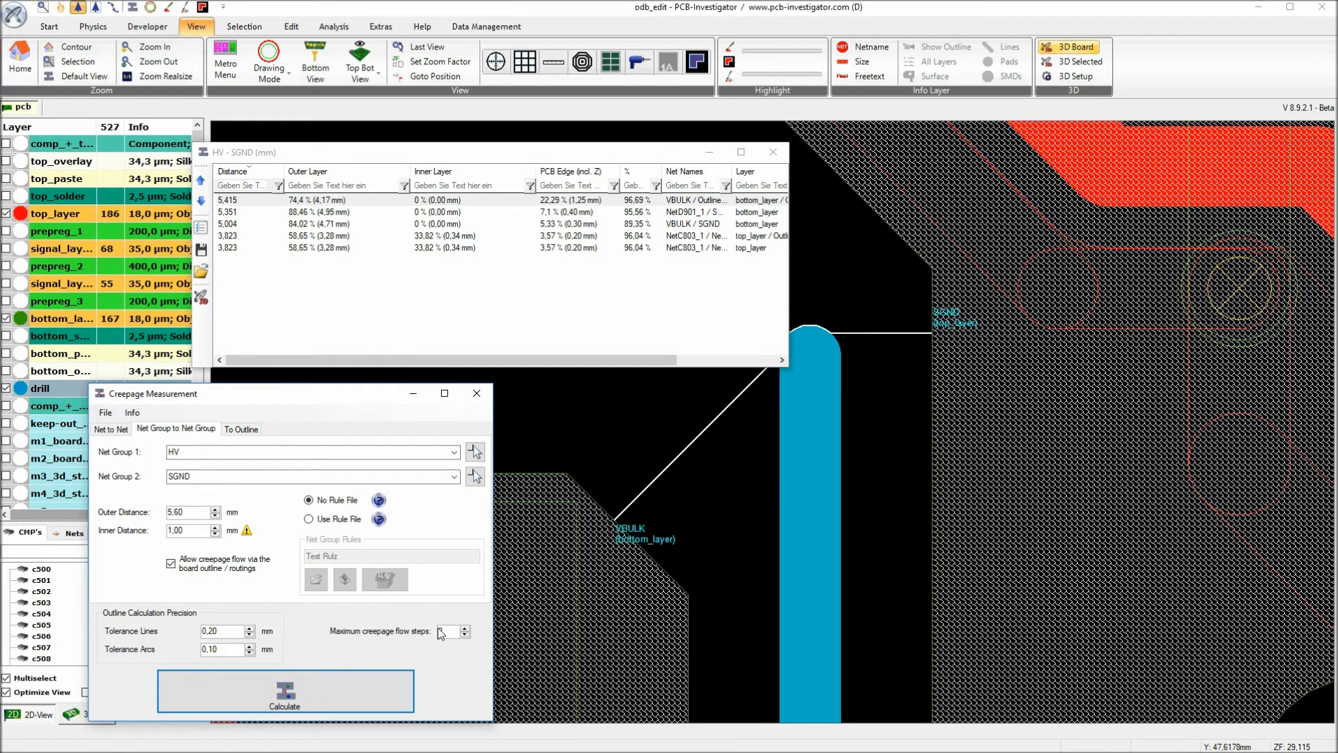
left_click_drag(378, 400, 0, 404)
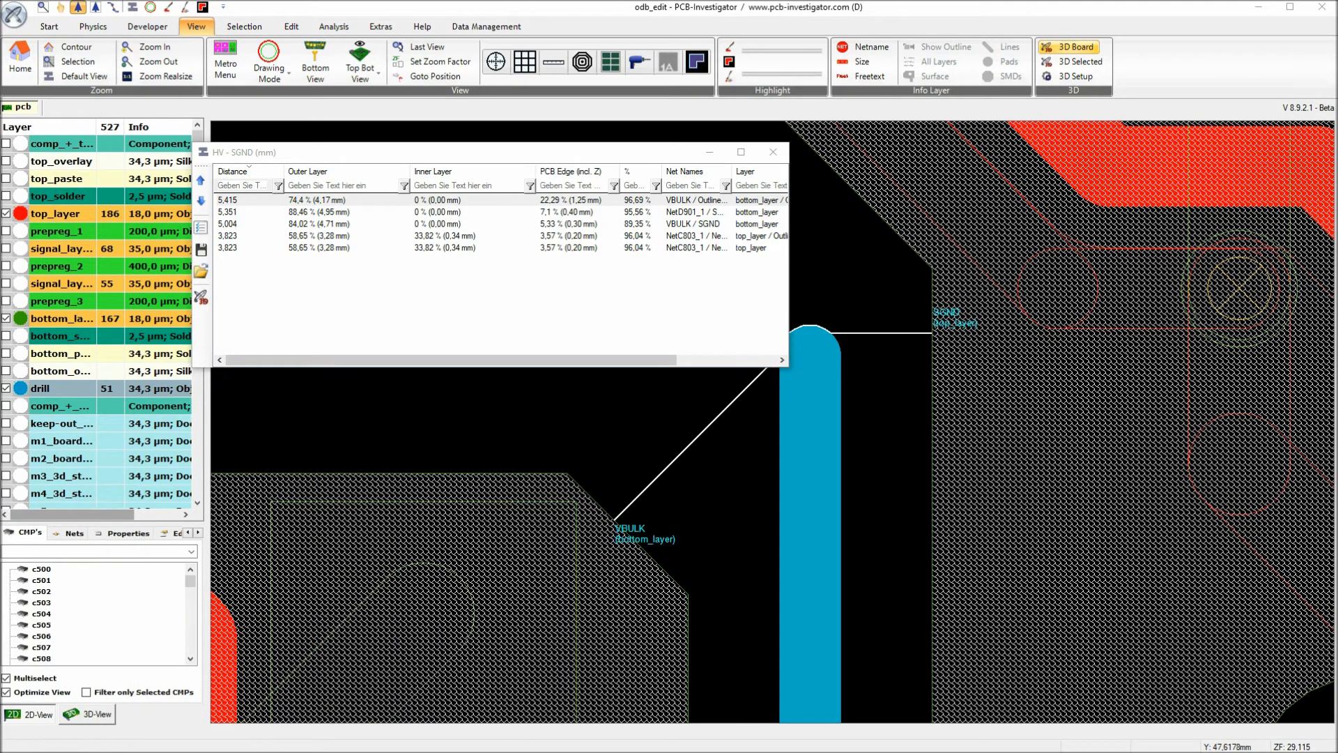
Show the 3,823 mm NetC803_1 result on top_layer / Outline and clear the element selection to view its path
left_click(230, 236)
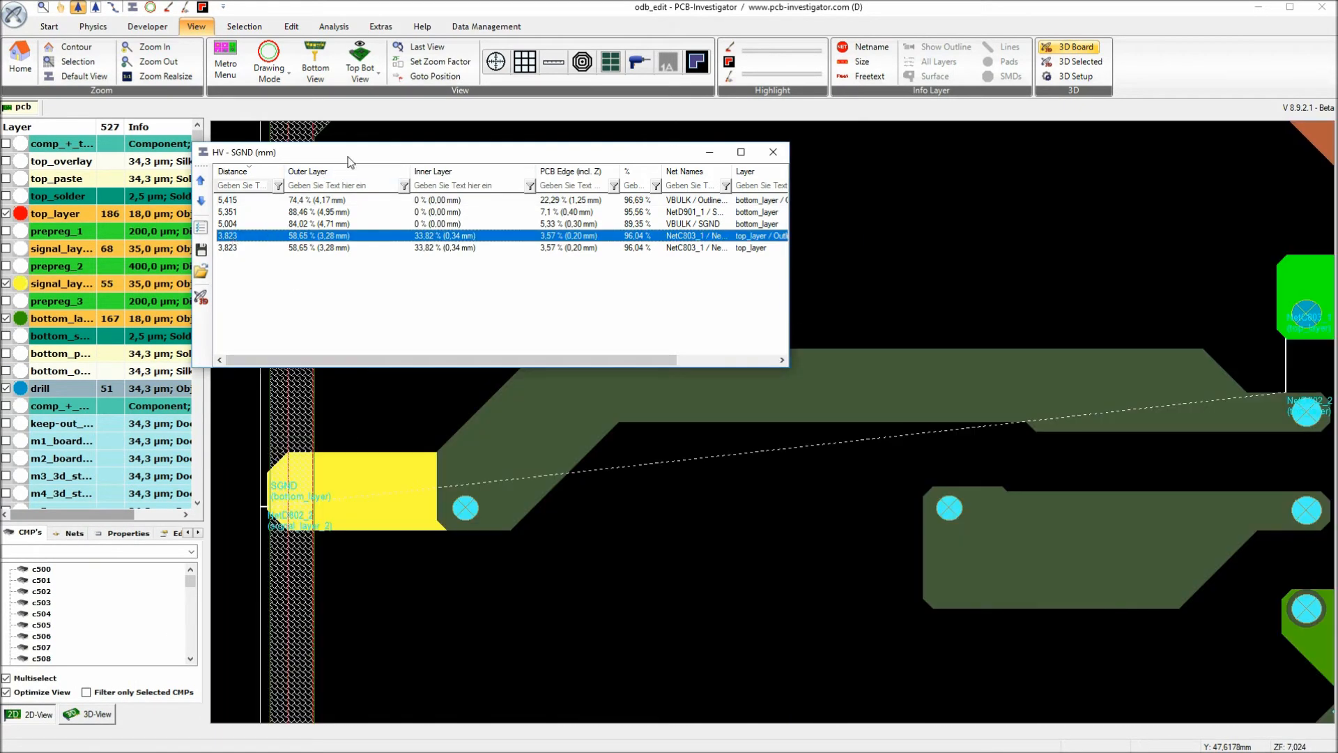
left_click_drag(354, 157, 334, 607)
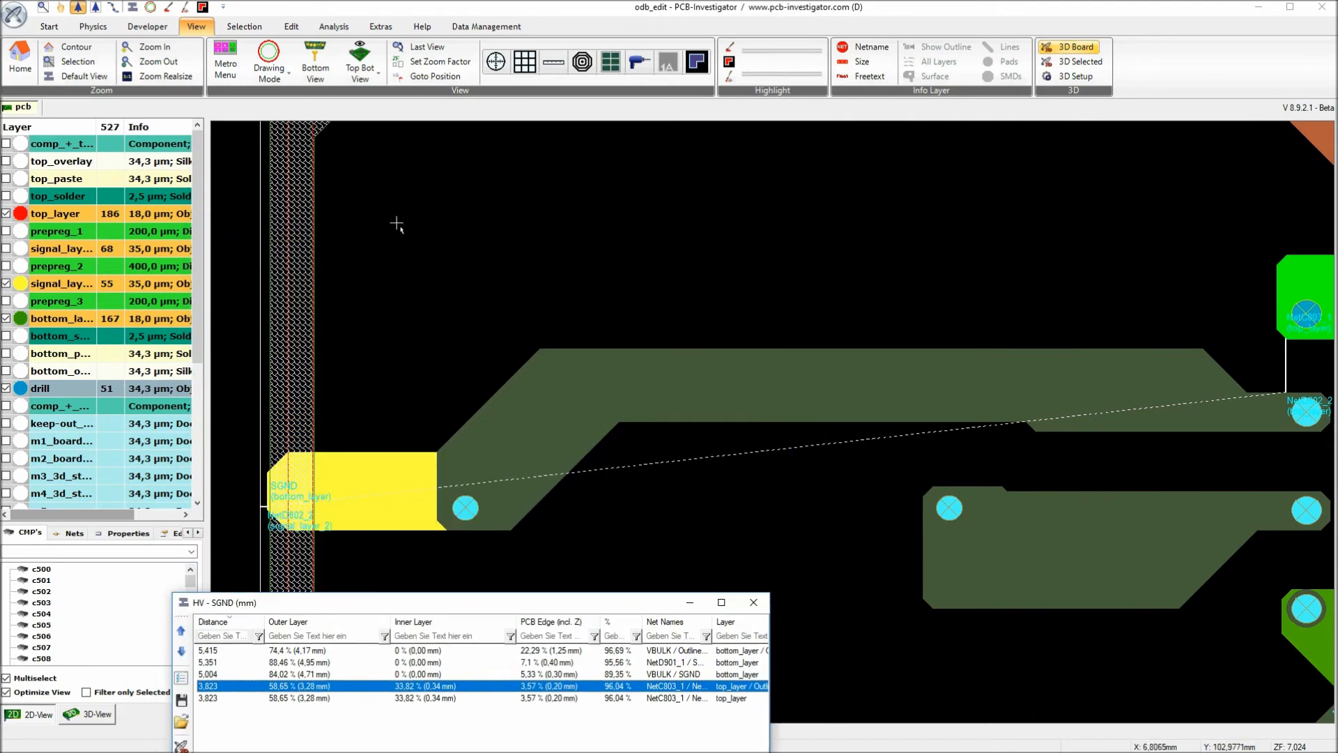
middle_click_drag(372, 252, 398, 209)
right_click_drag(454, 215, 595, 274)
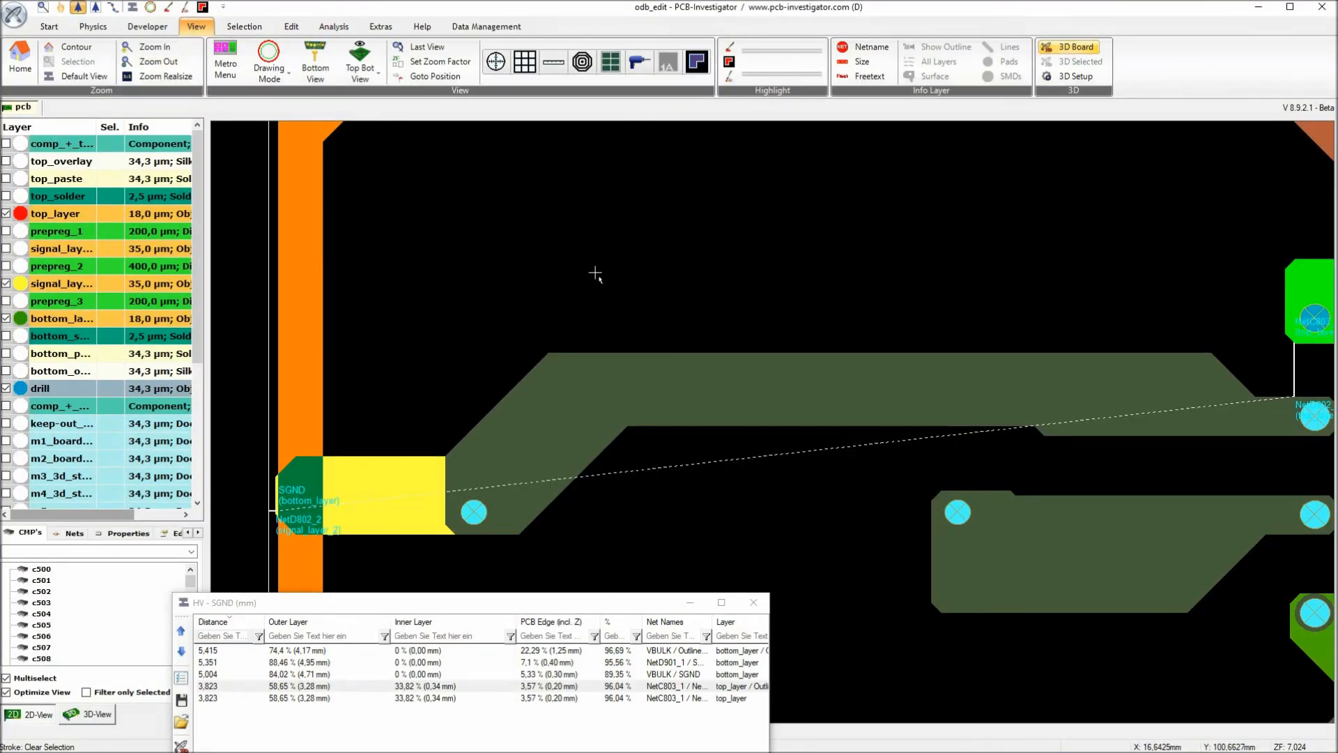
scroll(605, 280, "down", 2)
scroll(1015, 528, "up", 3)
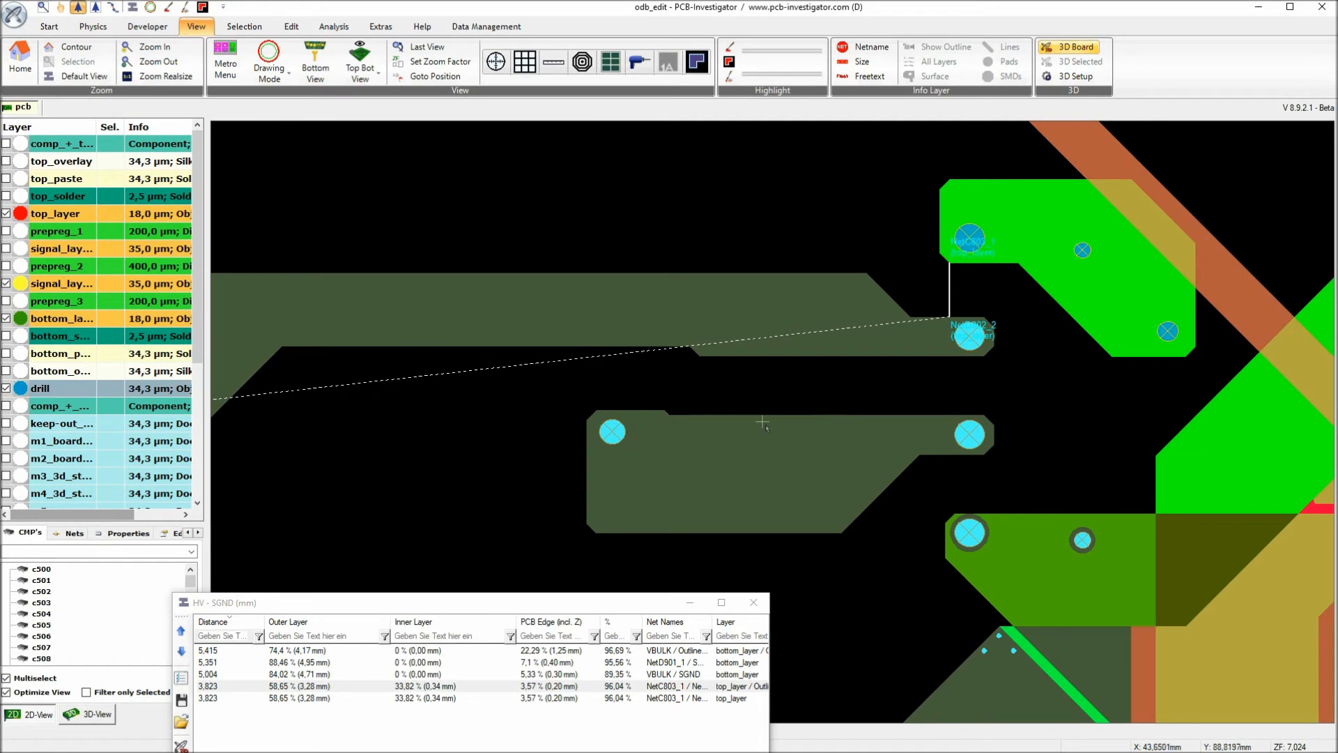
scroll(818, 393, "down", 3)
Hide signal_layer_2 and bottom_layer, keeping top_layer displayed with the drill layer
left_click(52, 285)
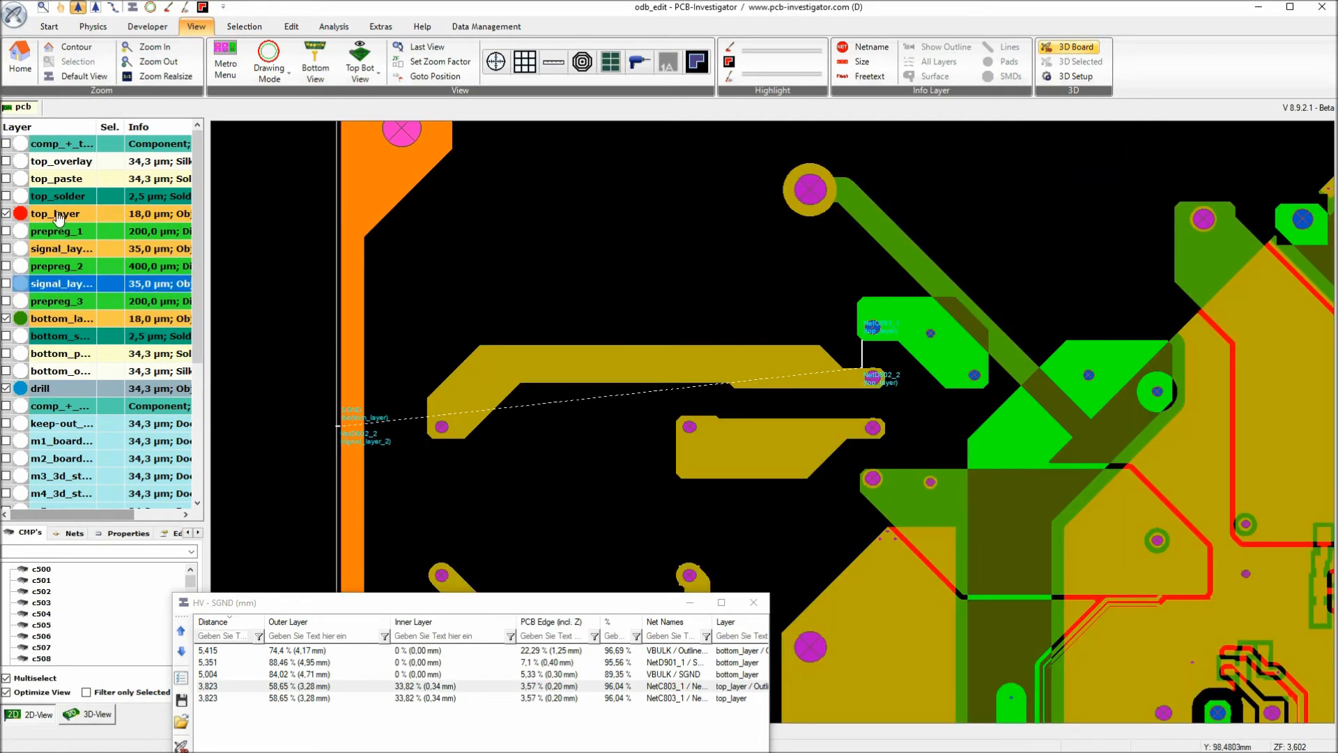
left_click(60, 214)
left_click(56, 321)
left_click(55, 216)
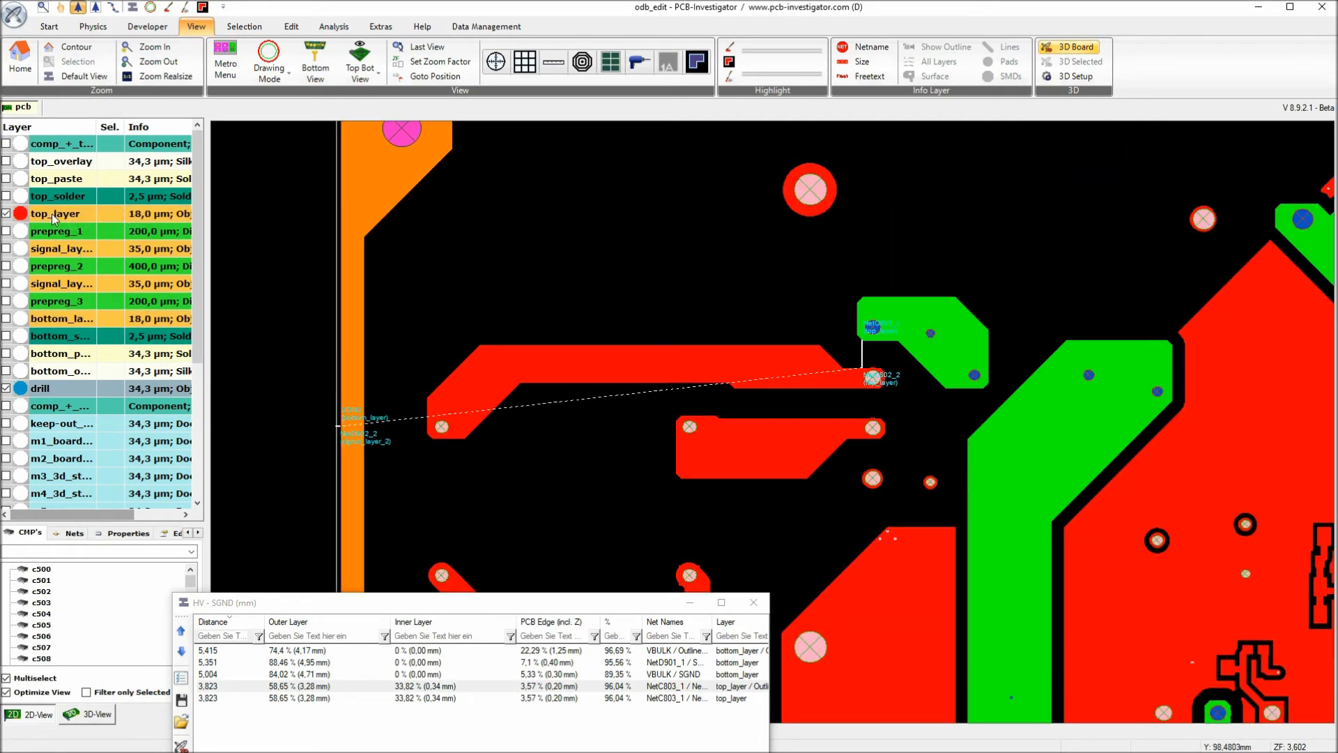
Examine the top_layer creepage segment between NetC803_1 and NetD802_2 at close range
scroll(771, 426, "up", 5)
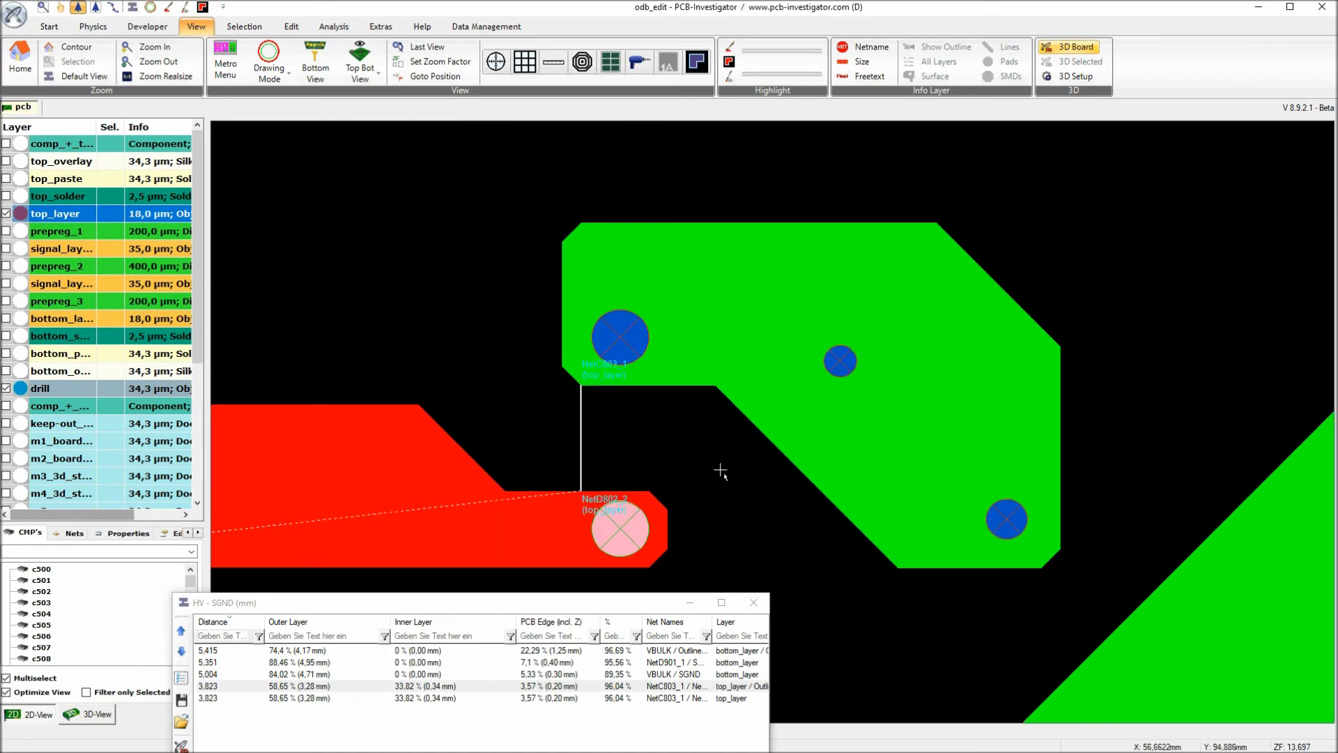
scroll(771, 426, "down", 5)
scroll(772, 424, "up", 10)
scroll(772, 421, "up", 5)
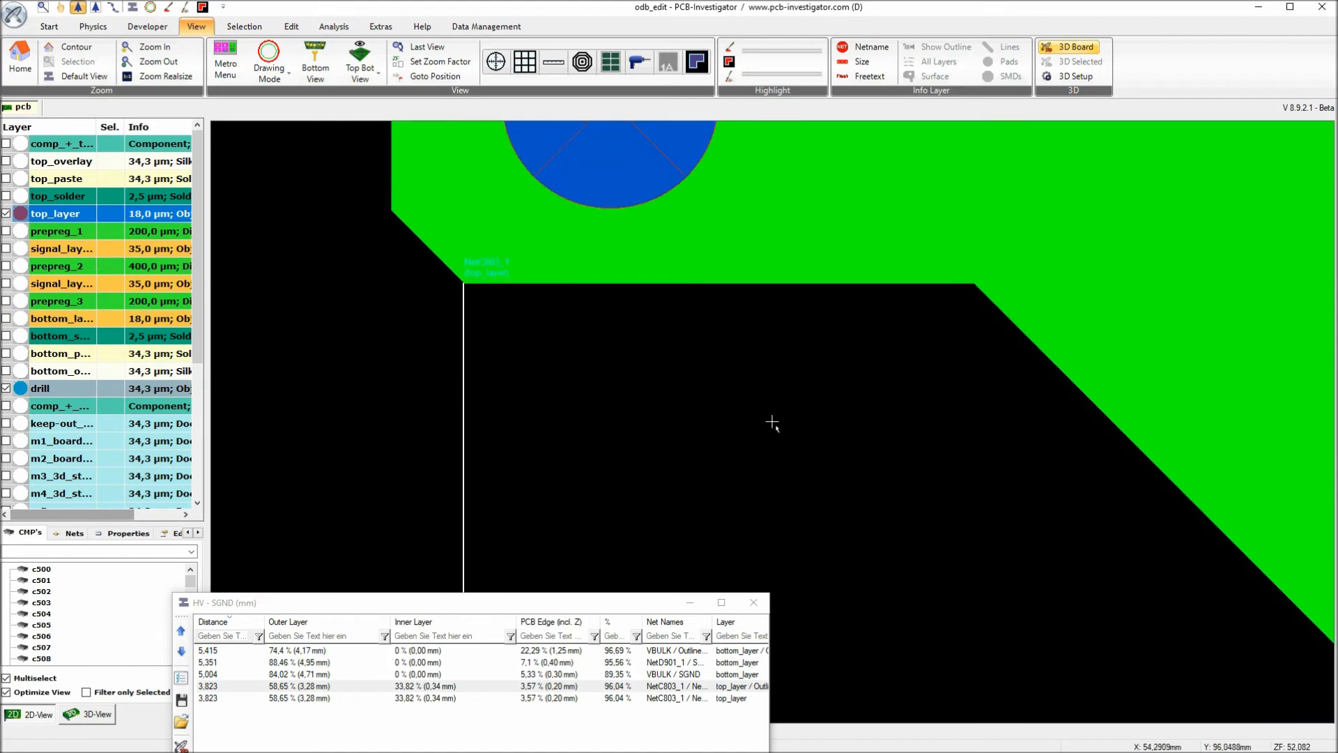
scroll(774, 419, "down", 10)
scroll(772, 391, "down", 4)
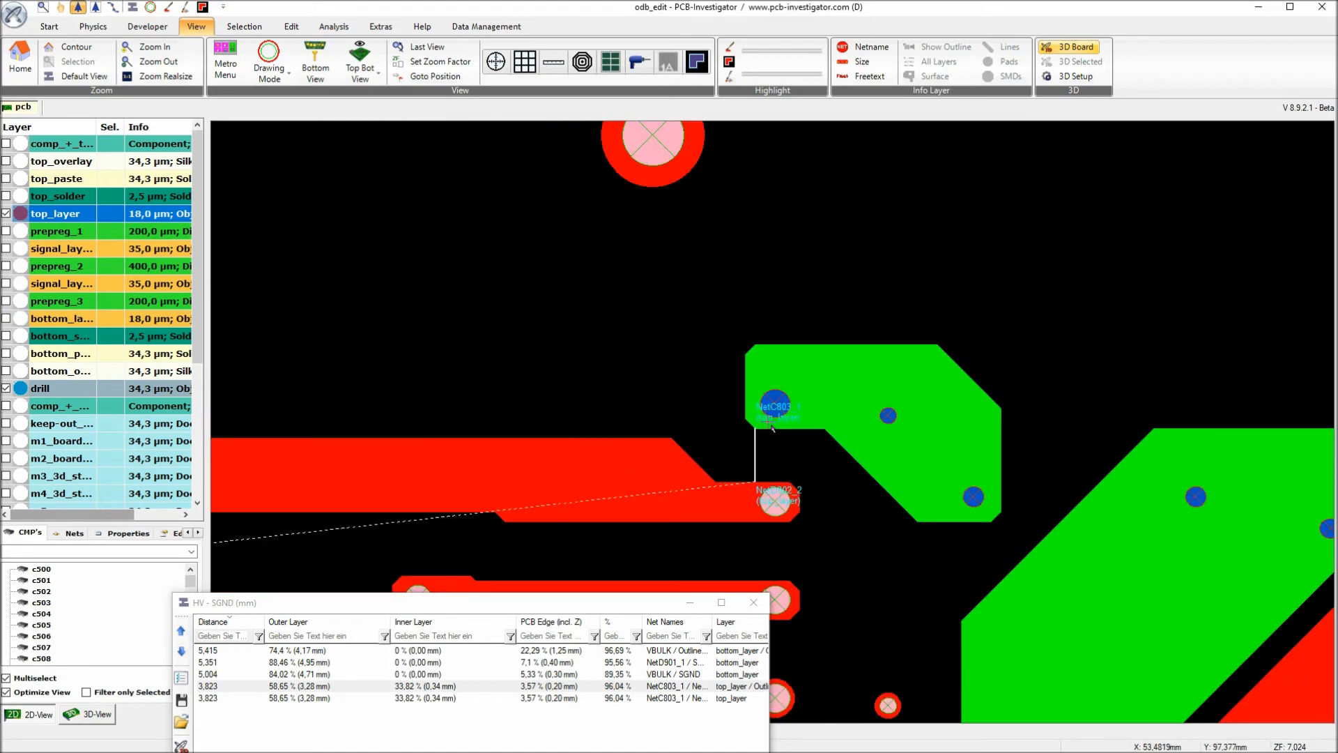
scroll(772, 422, "up", 4)
scroll(773, 422, "down", 8)
scroll(771, 421, "up", 3)
scroll(771, 421, "up", 5)
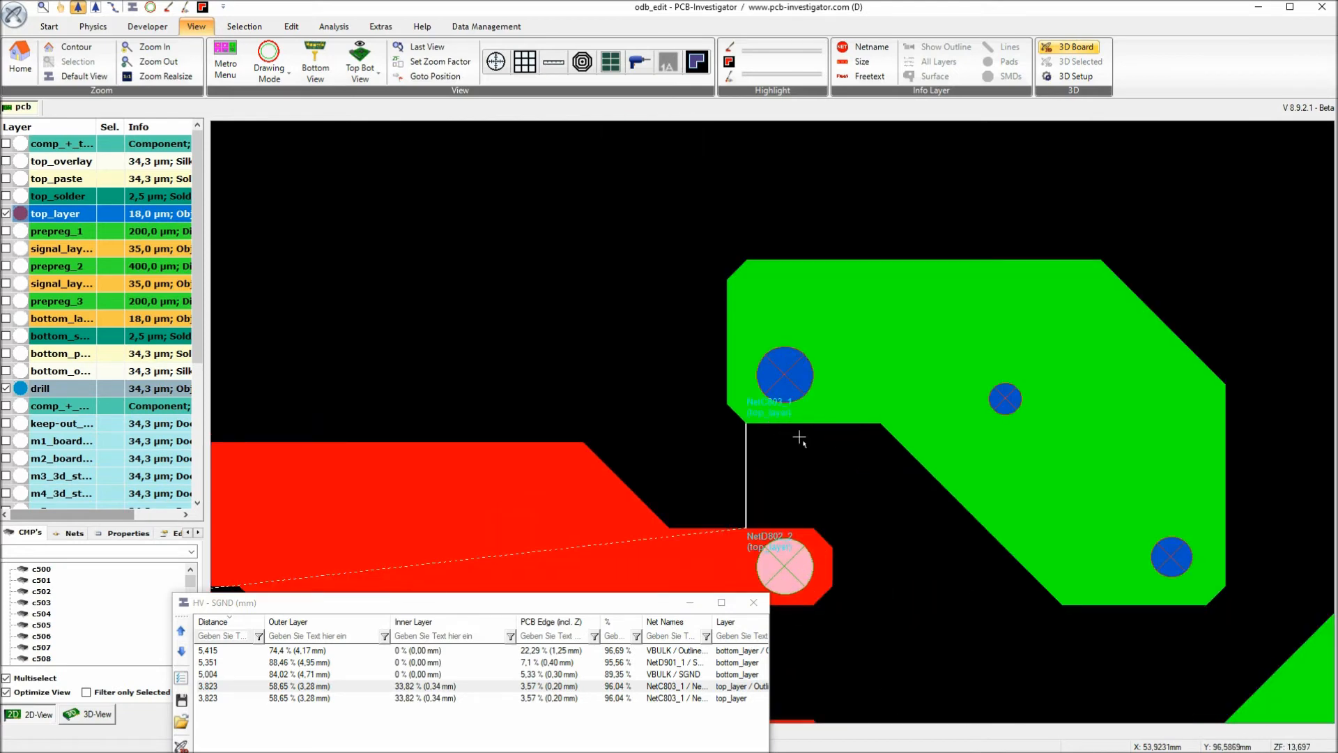
Inspect the drill at the NetD802_2 pad and follow the dashed connection from the top_layer segment to the board edge
mouse_move(817, 417)
mouse_move(717, 561)
mouse_move(785, 556)
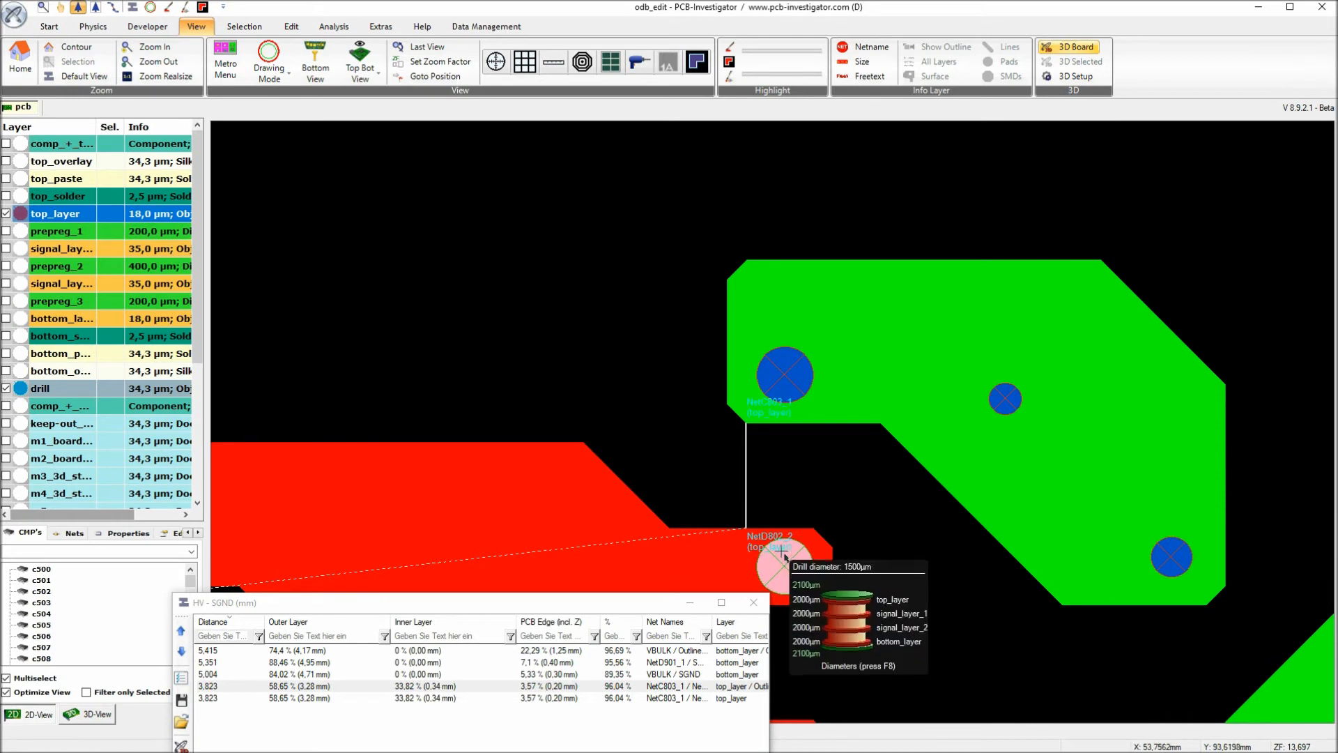
mouse_move(781, 523)
right_mouse_down()
mouse_move(776, 535)
mouse_move(780, 509)
mouse_move(848, 529)
right_mouse_up()
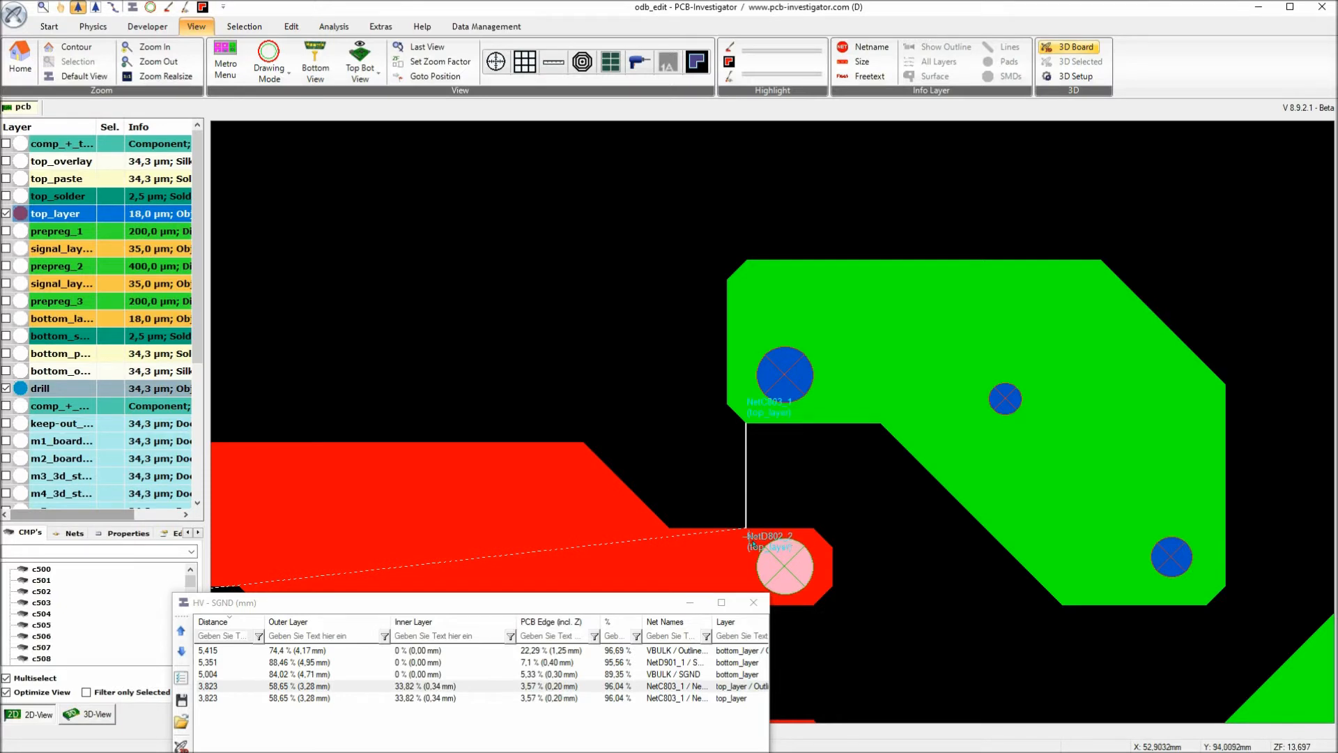
scroll(753, 537, "down", 2)
mouse_move(770, 431)
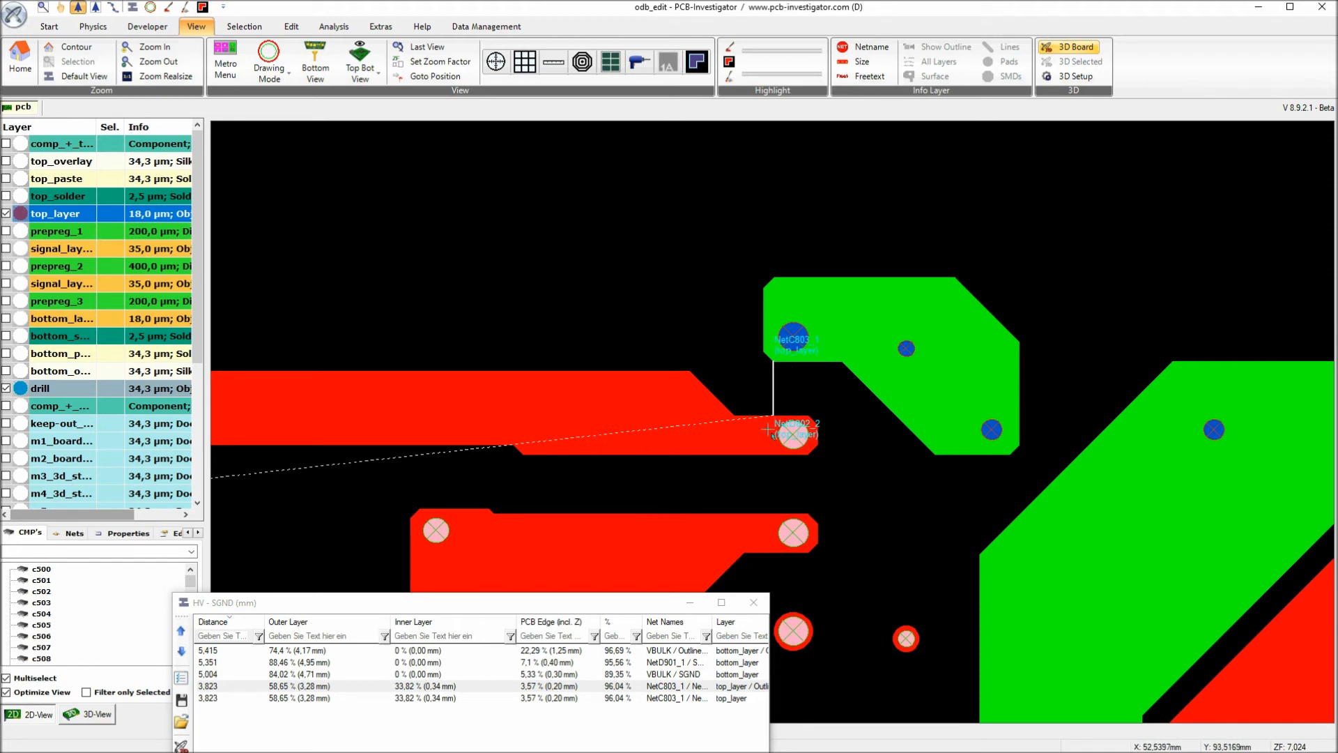
scroll(768, 429, "down", 2)
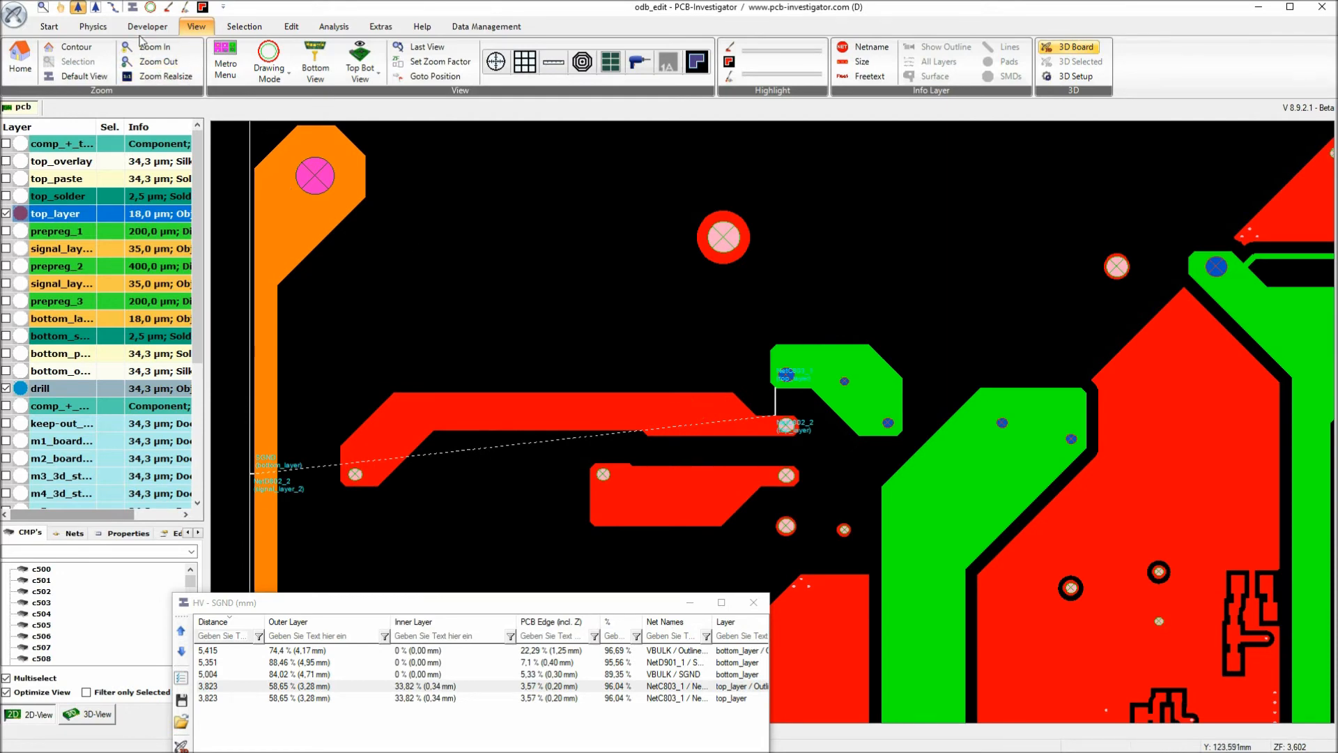
Select the NetD802_2 trace using Net Mode: Best View and inspect where the net meets the board outline
left_click(112, 8)
left_click(59, 28)
left_click(431, 75)
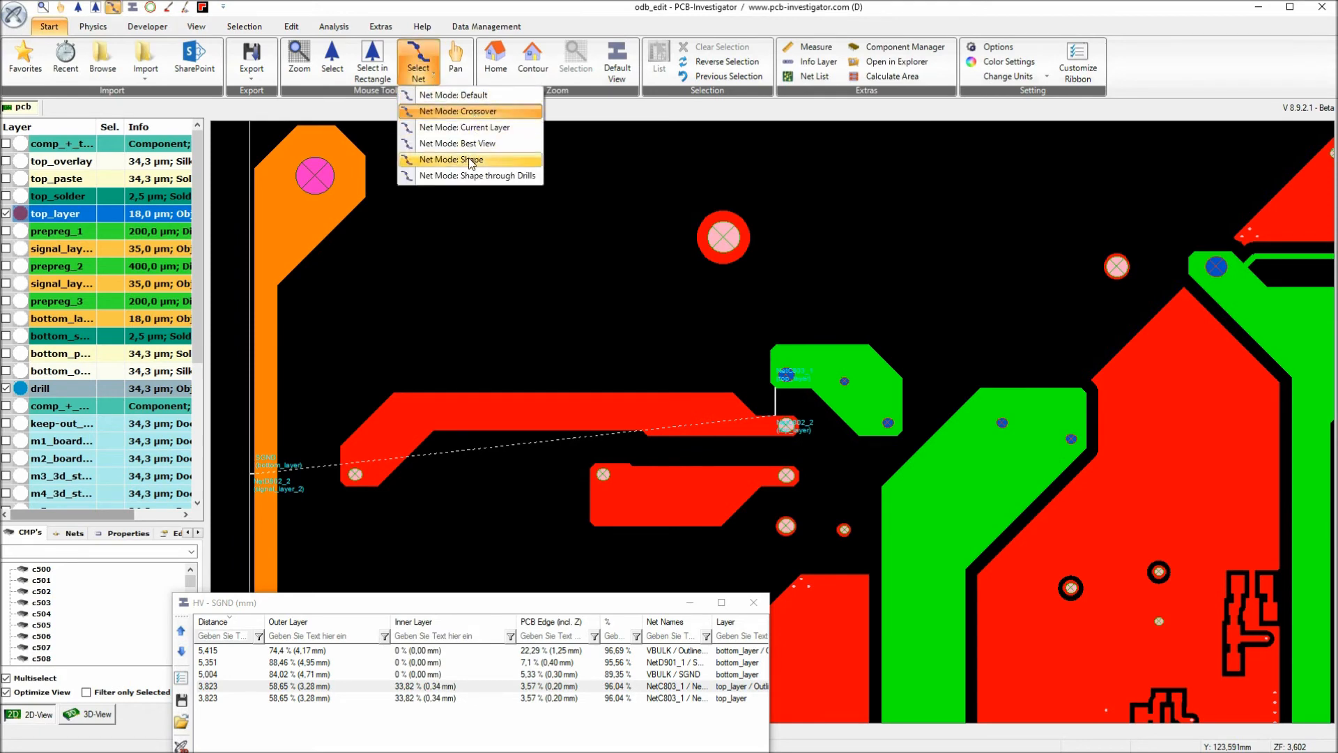
left_click(474, 143)
left_click(681, 406)
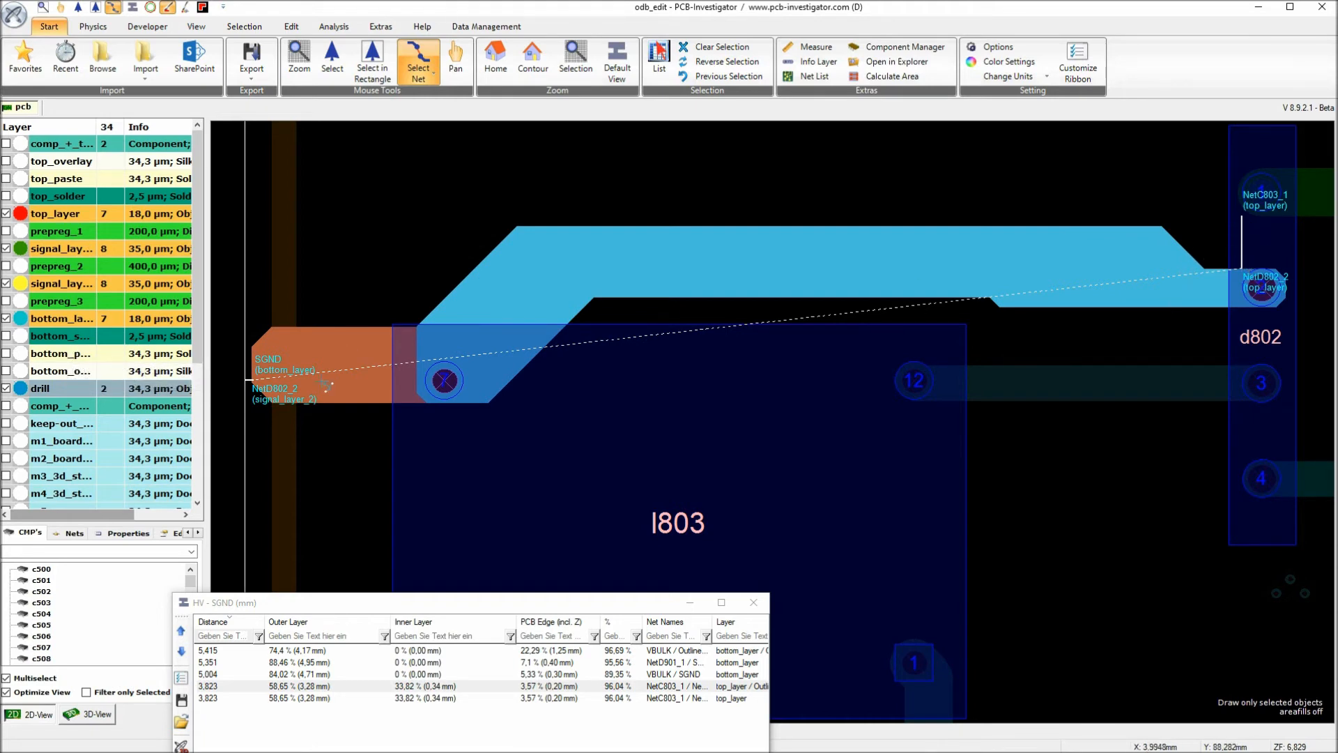
scroll(773, 428, "up", 4)
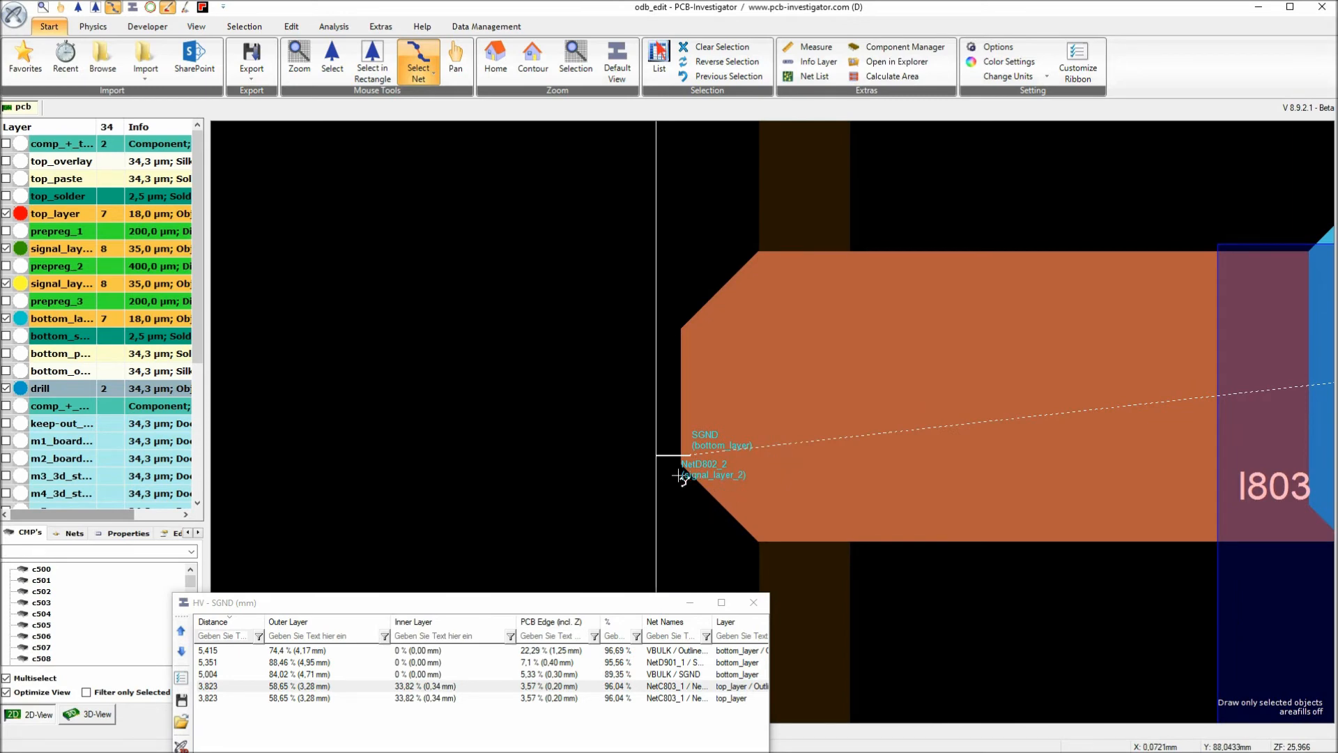
scroll(716, 475, "down", 2)
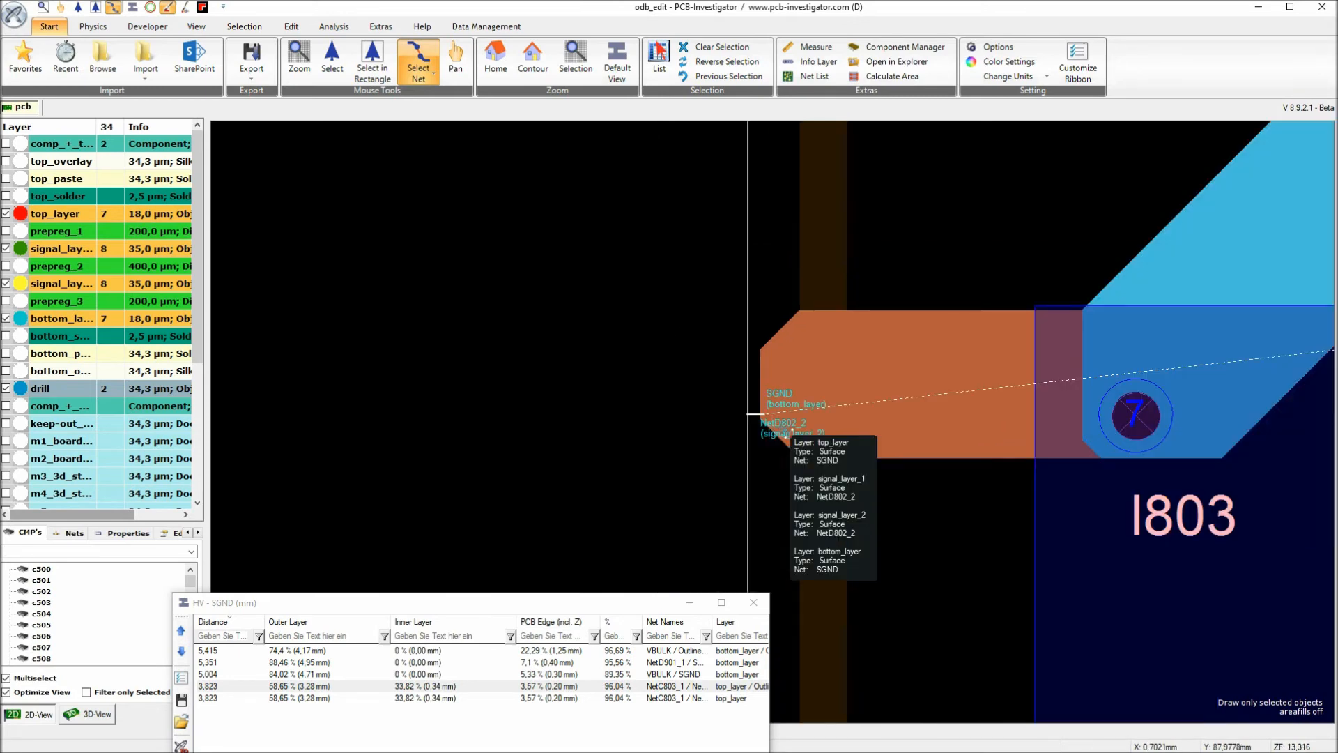
Limit the displayed copper to signal_layer_1 and bottom_layer, keeping the drill layer on
left_click(58, 251)
left_click(48, 285)
left_click(53, 316)
double_click(60, 246)
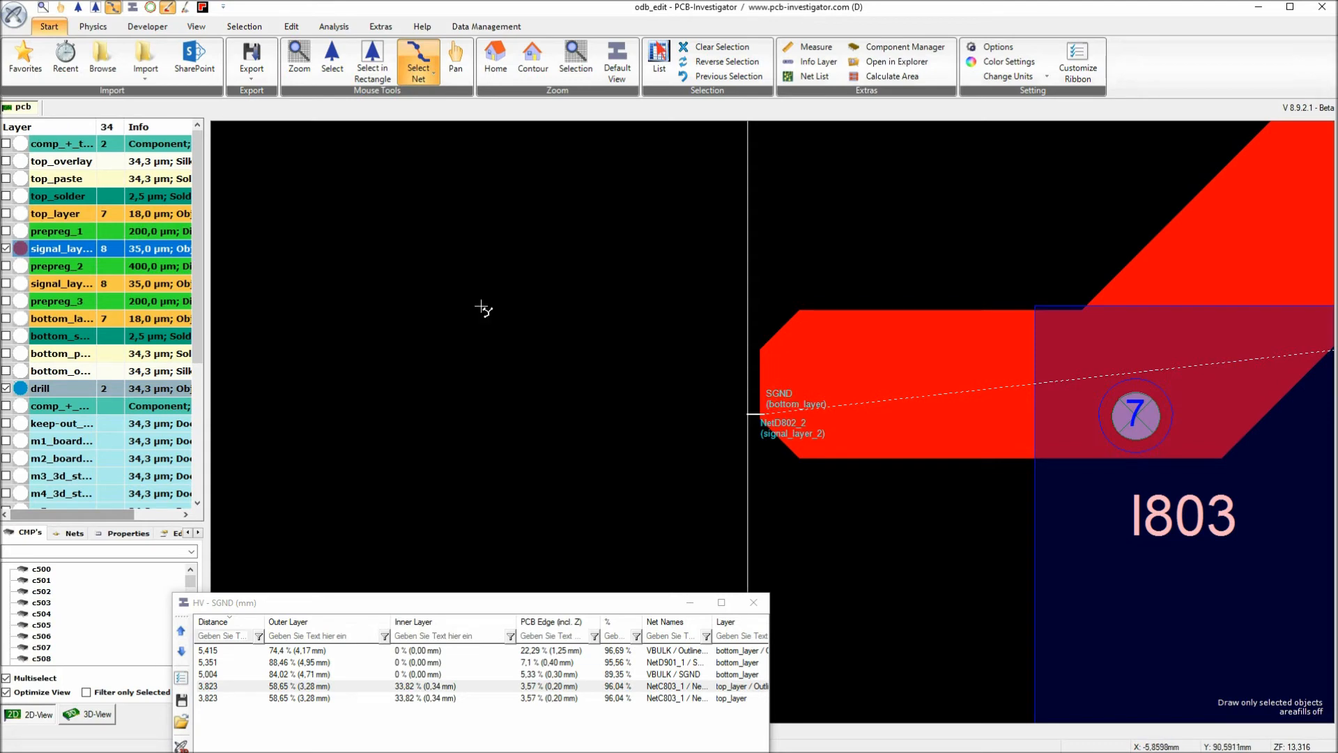
left_click(70, 216)
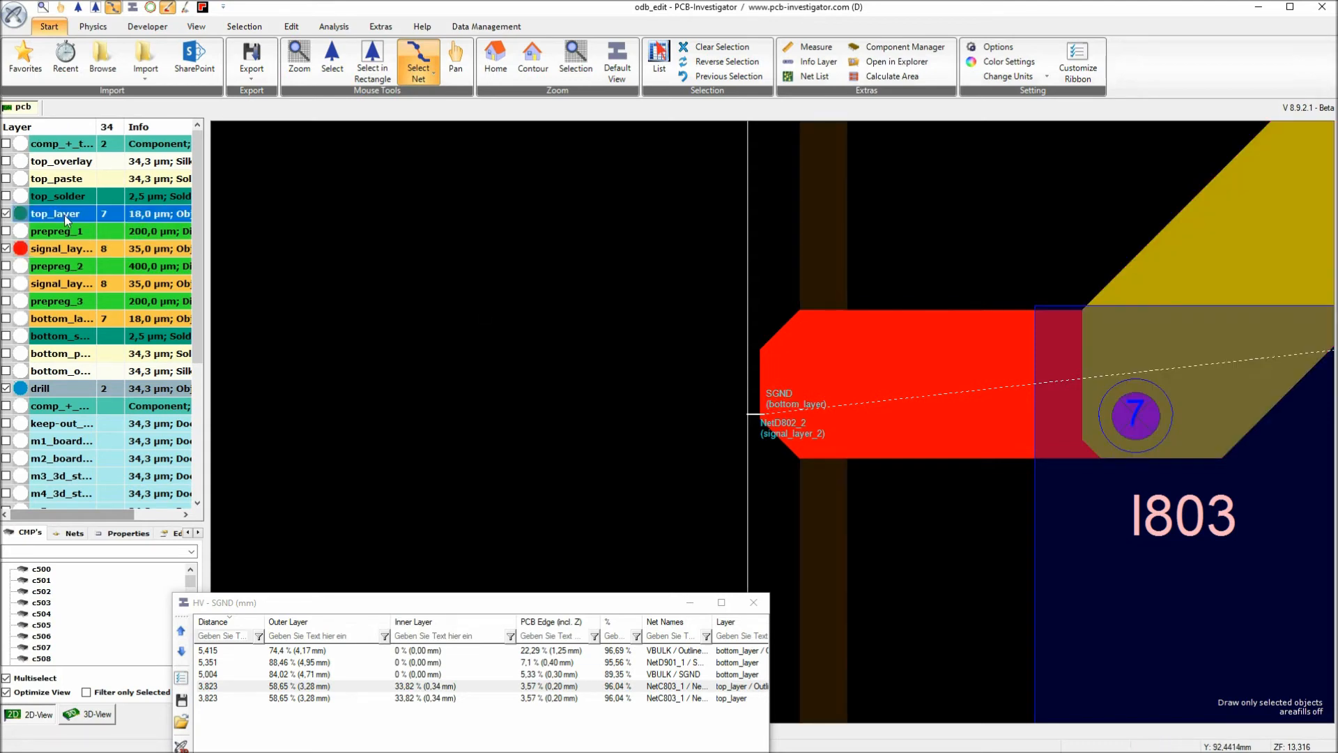
left_click(69, 317)
scroll(864, 429, "down", 3)
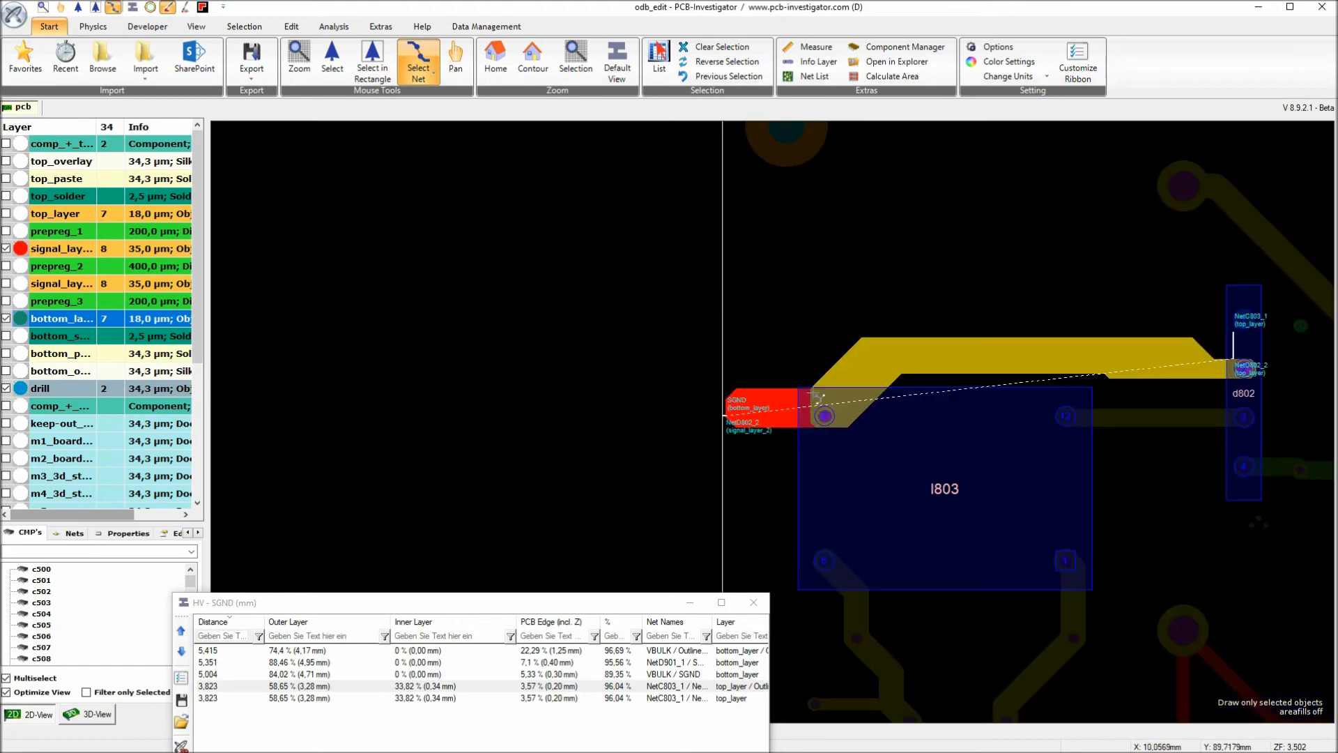
Clear the net selection and examine the path from the SGND copper at the board edge to NetC803_1
left_click(168, 8)
scroll(794, 398, "up", 3)
right_click_drag(897, 492, 851, 328)
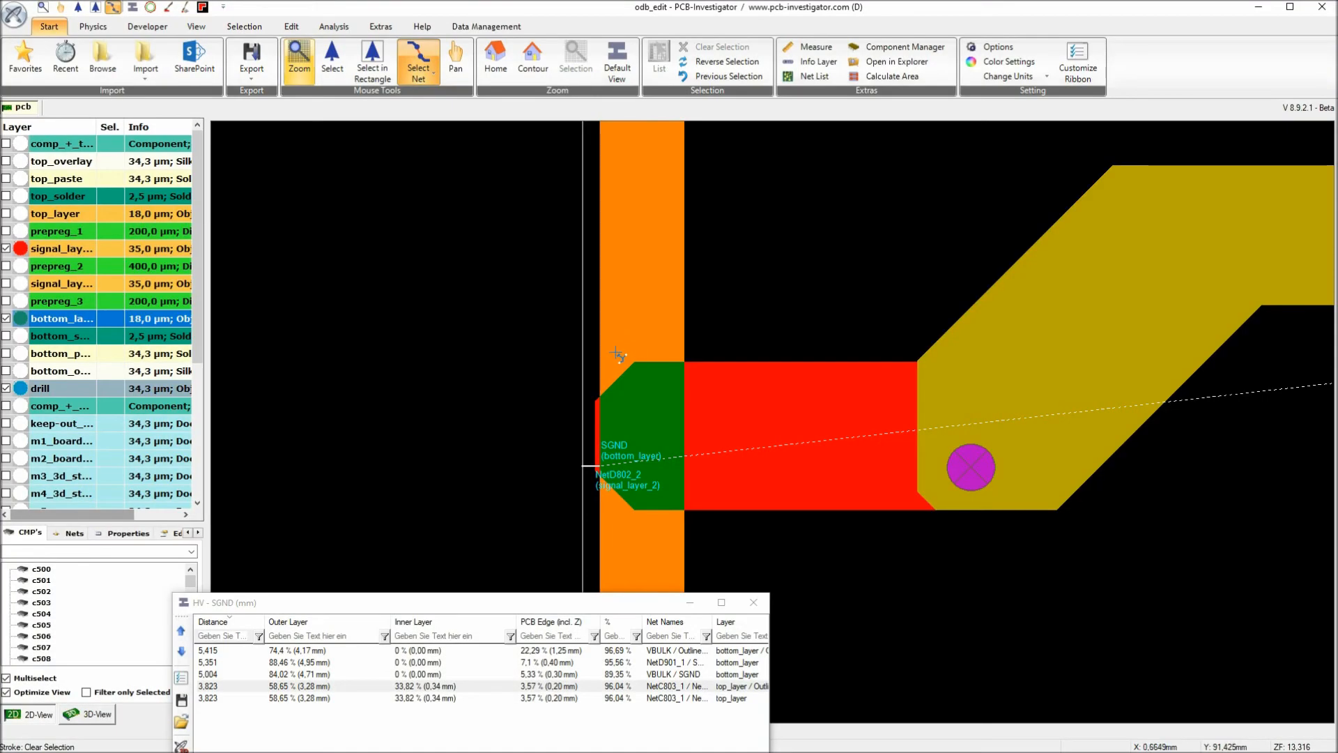
mouse_move(617, 341)
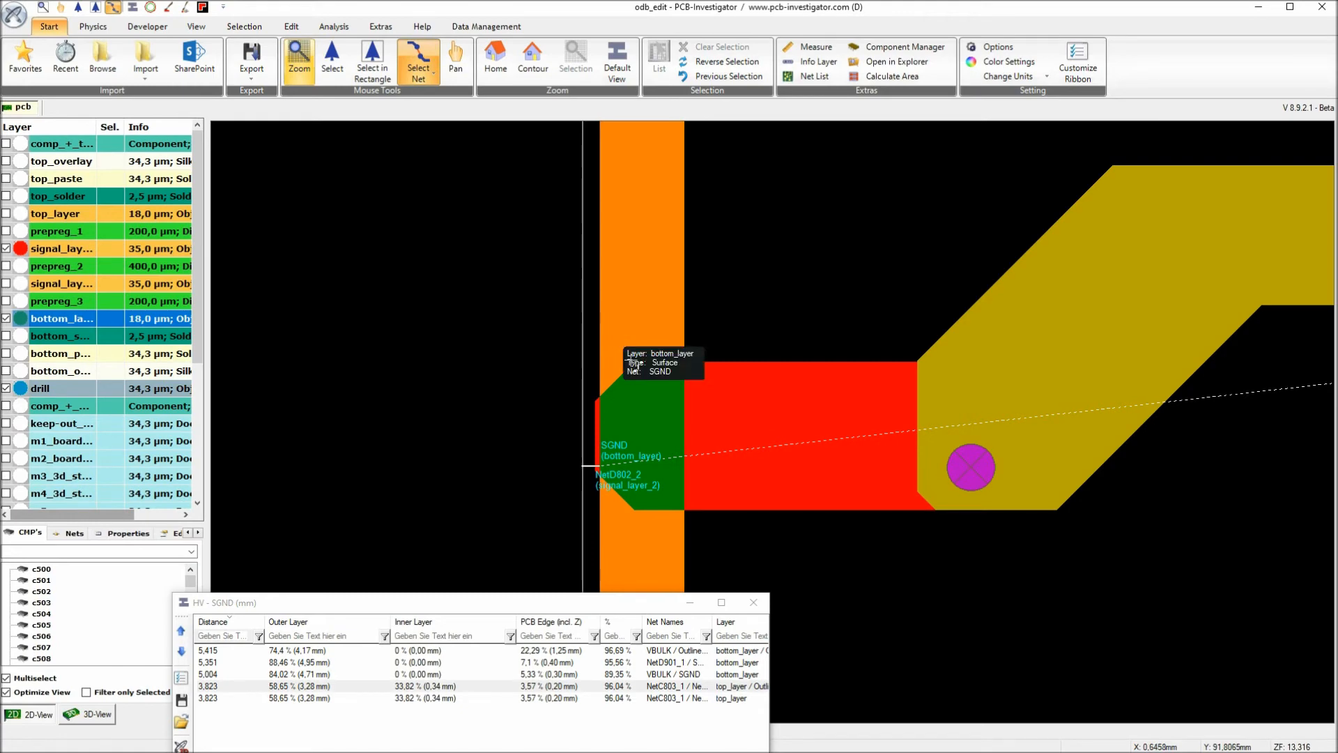
scroll(783, 424, "down", 3)
scroll(776, 425, "up", 3)
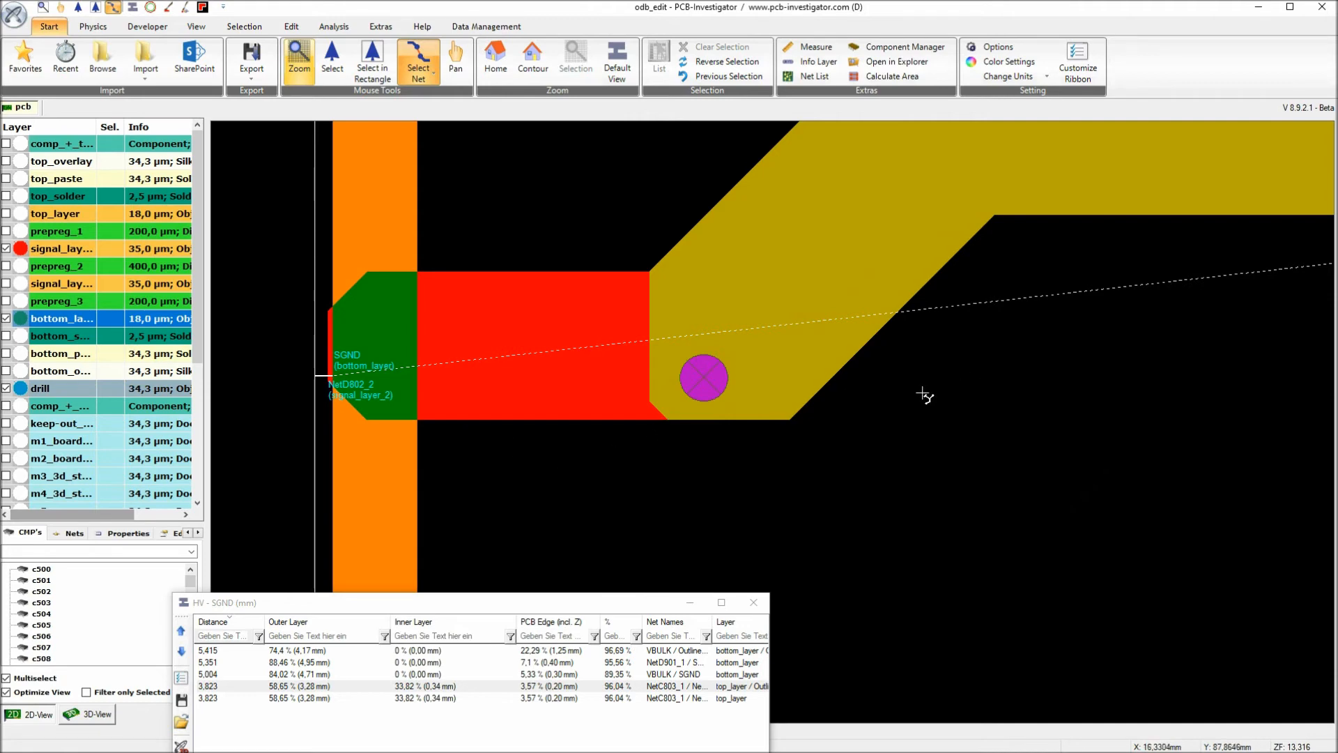
scroll(772, 421, "down", 3)
scroll(776, 425, "up", 3)
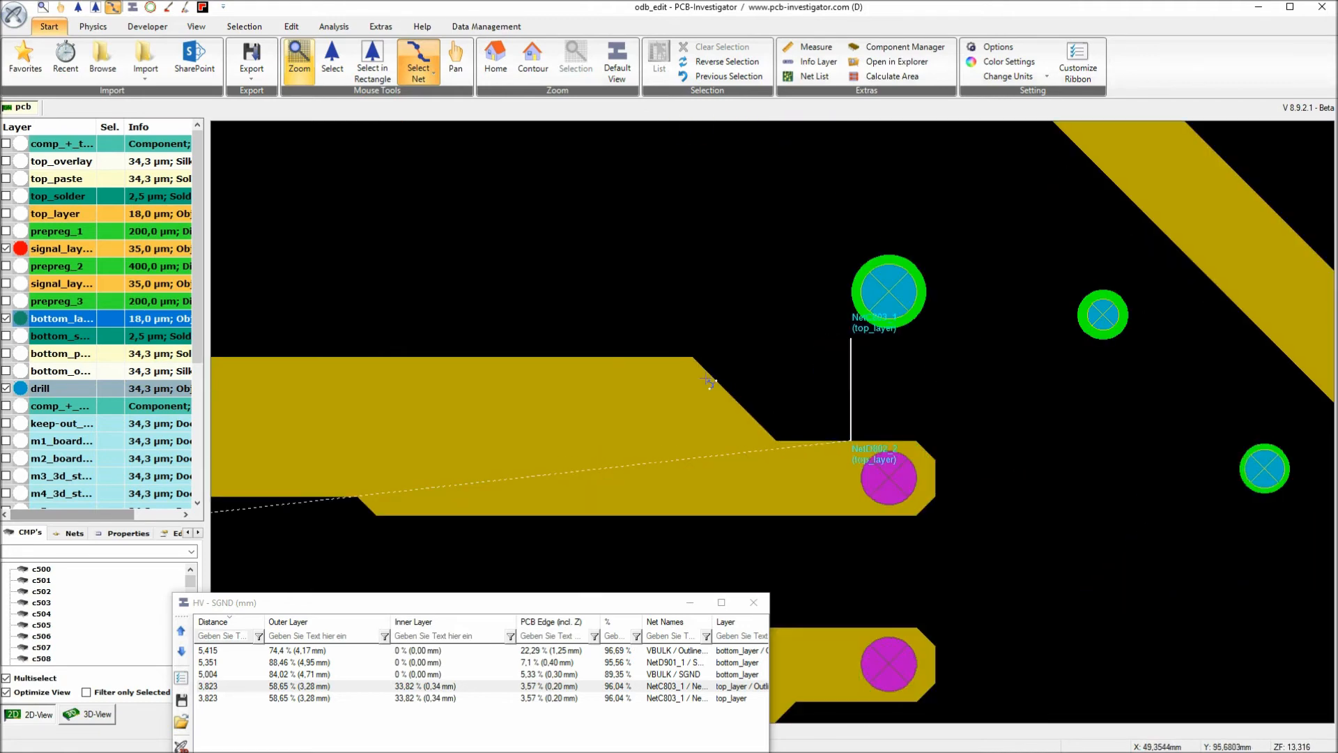
Display top_layer with bottom_layer in place of signal_layer_1 and trace the path from NetC803_1 across NetD802_2
left_click(50, 216)
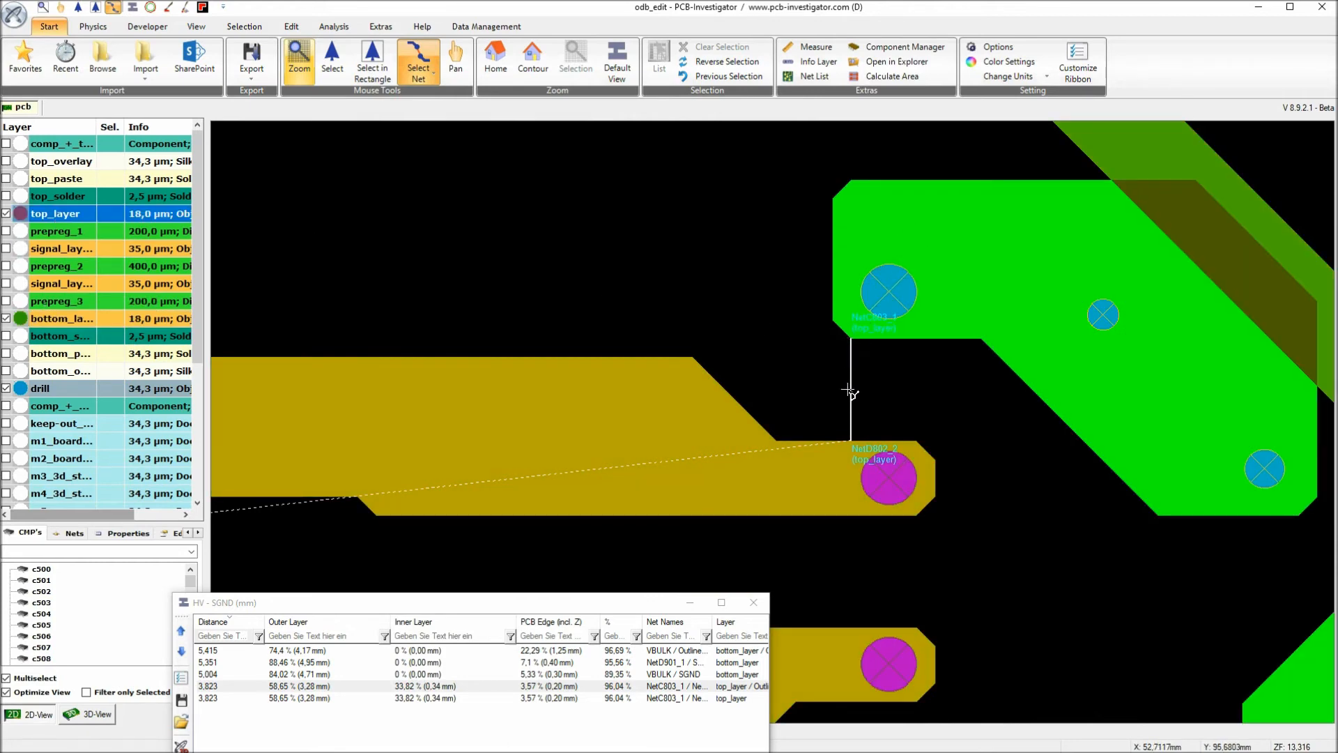
mouse_move(853, 455)
scroll(711, 439, "down", 4)
scroll(725, 428, "up", 2)
scroll(711, 430, "down", 1)
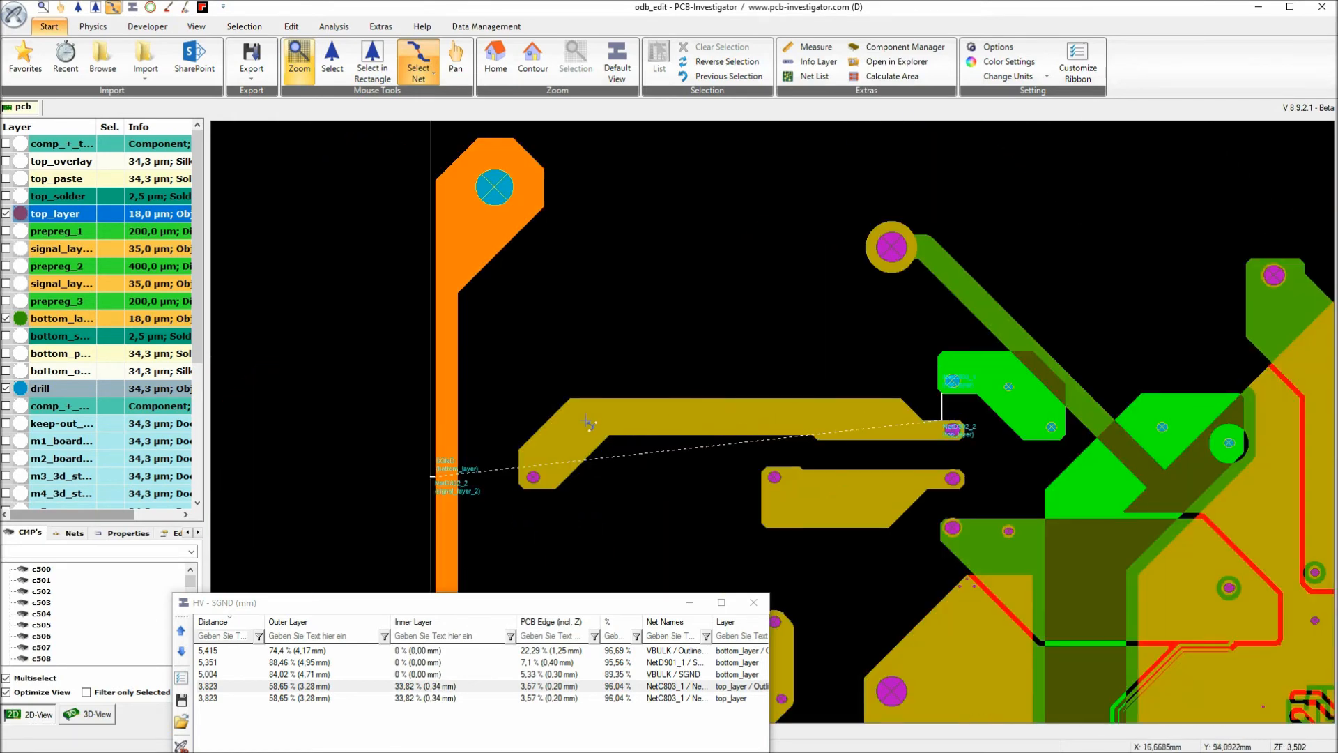
Show signal_layer_2 to check the NetD802_2 copper against SGND at the board edge, and hide the layer again
left_click(69, 283)
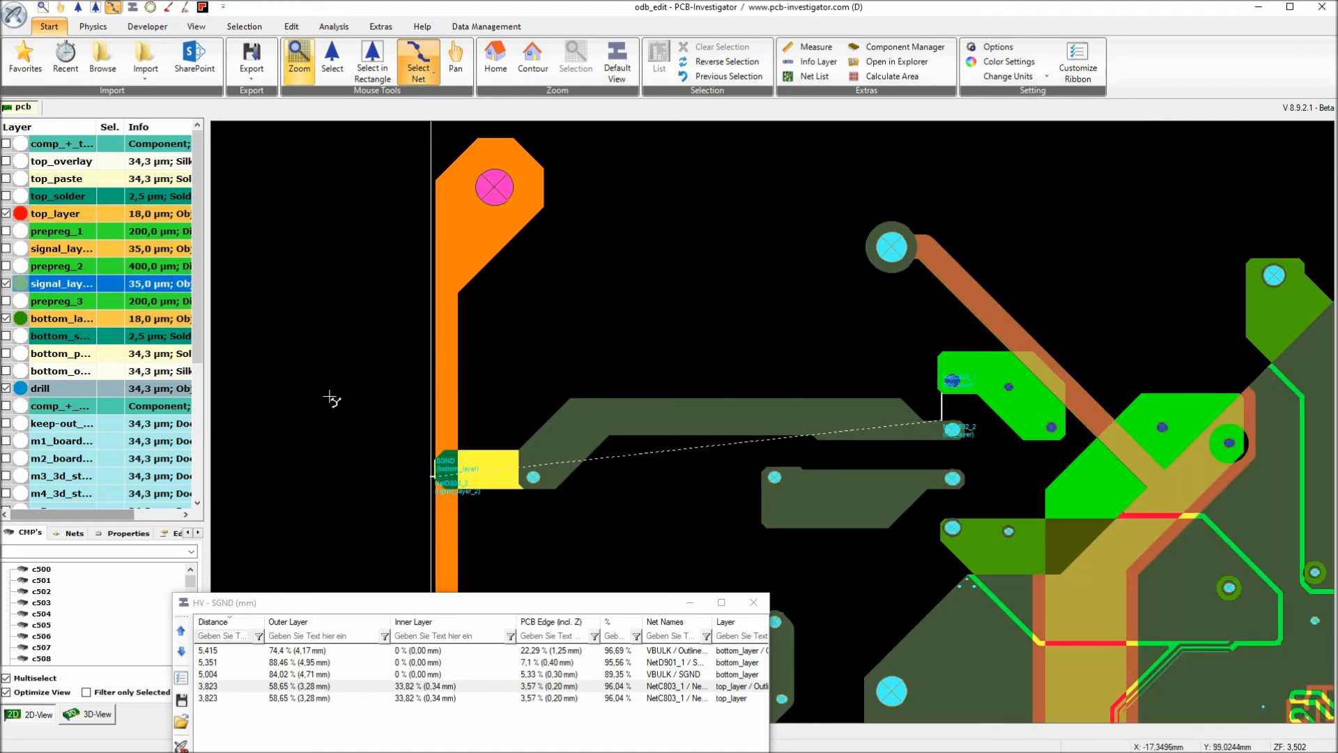
scroll(513, 491, "up", 4)
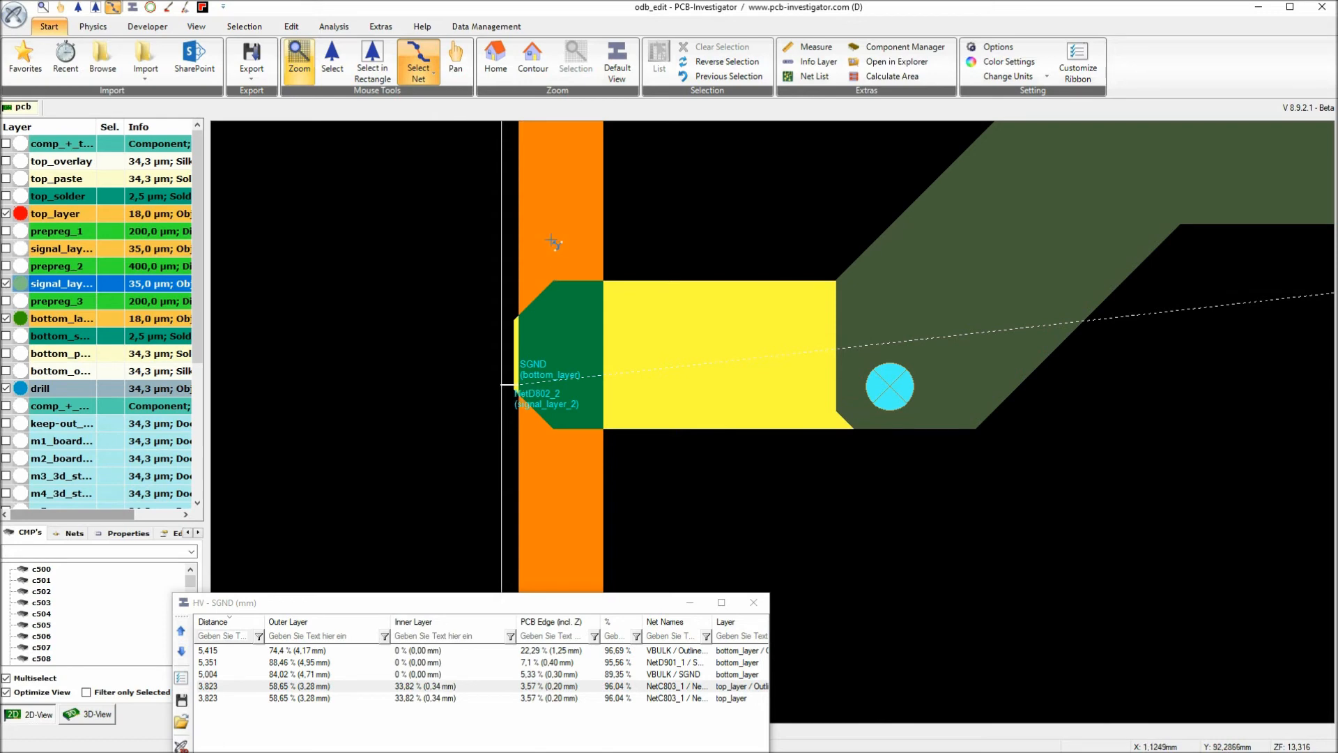
mouse_move(551, 214)
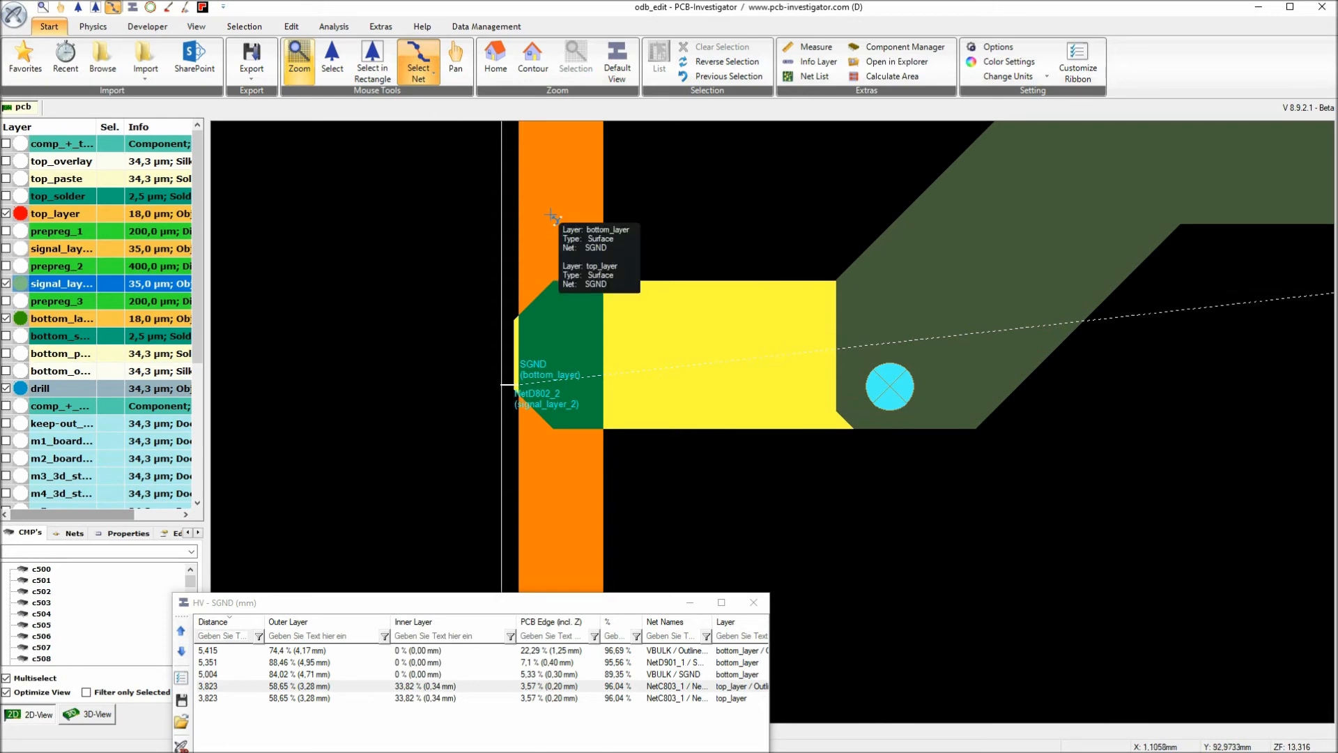
left_click(62, 283)
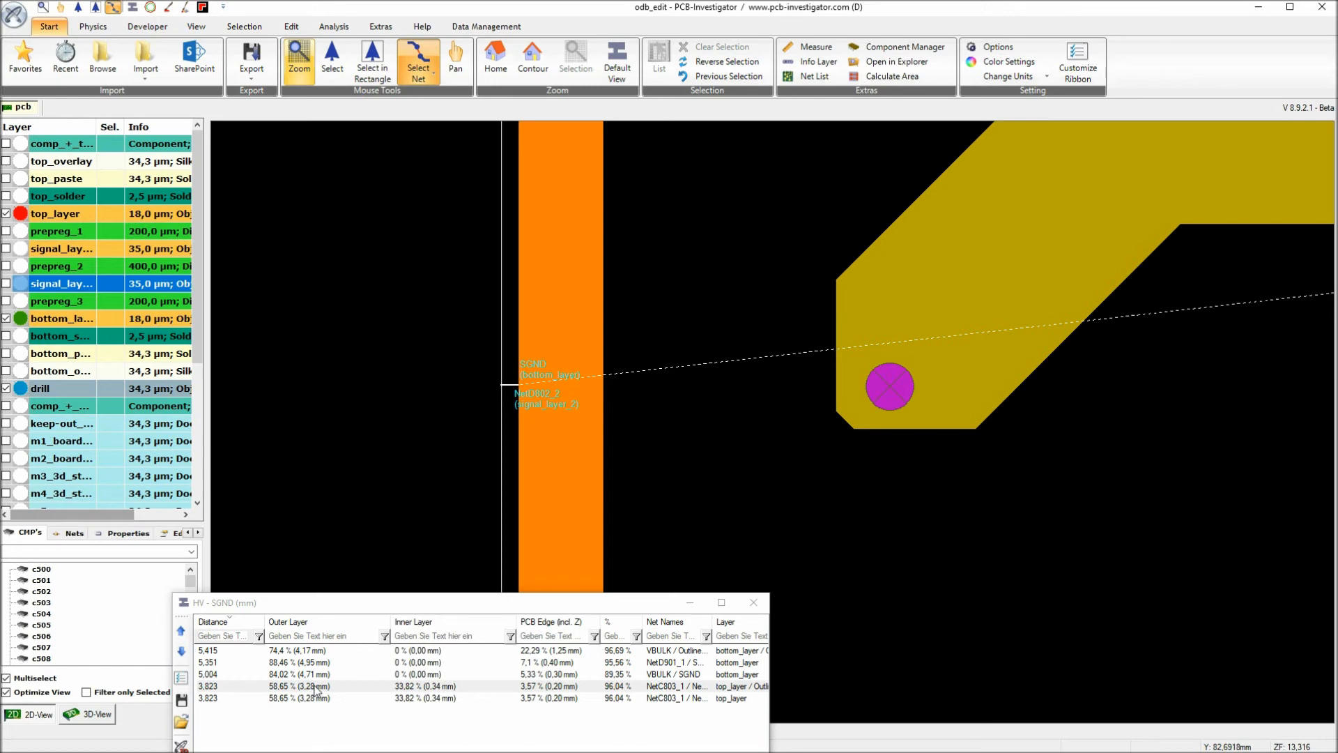
Bring up Creepage Measurement and compare its Inner Distance with the 3,823 mm result's inner-layer share
left_click_drag(0, 178, 265, 181)
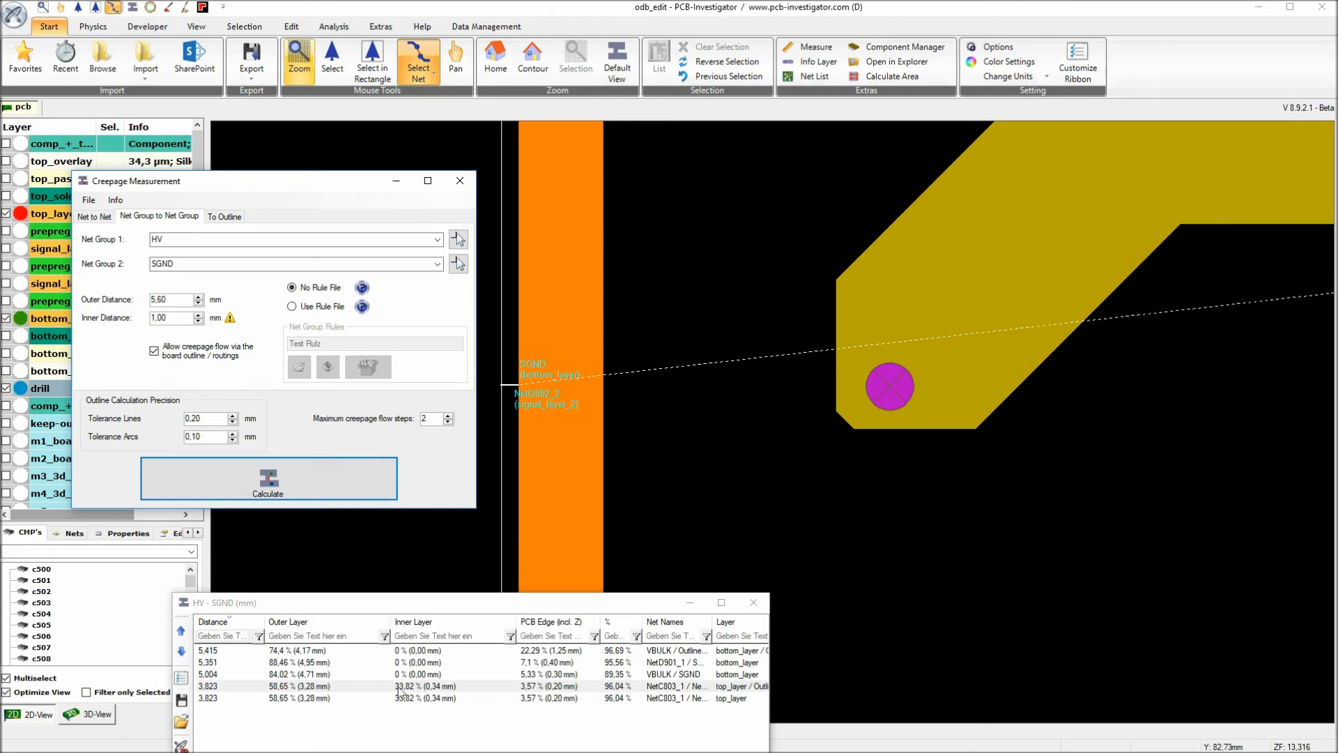
left_click_drag(175, 318, 112, 323)
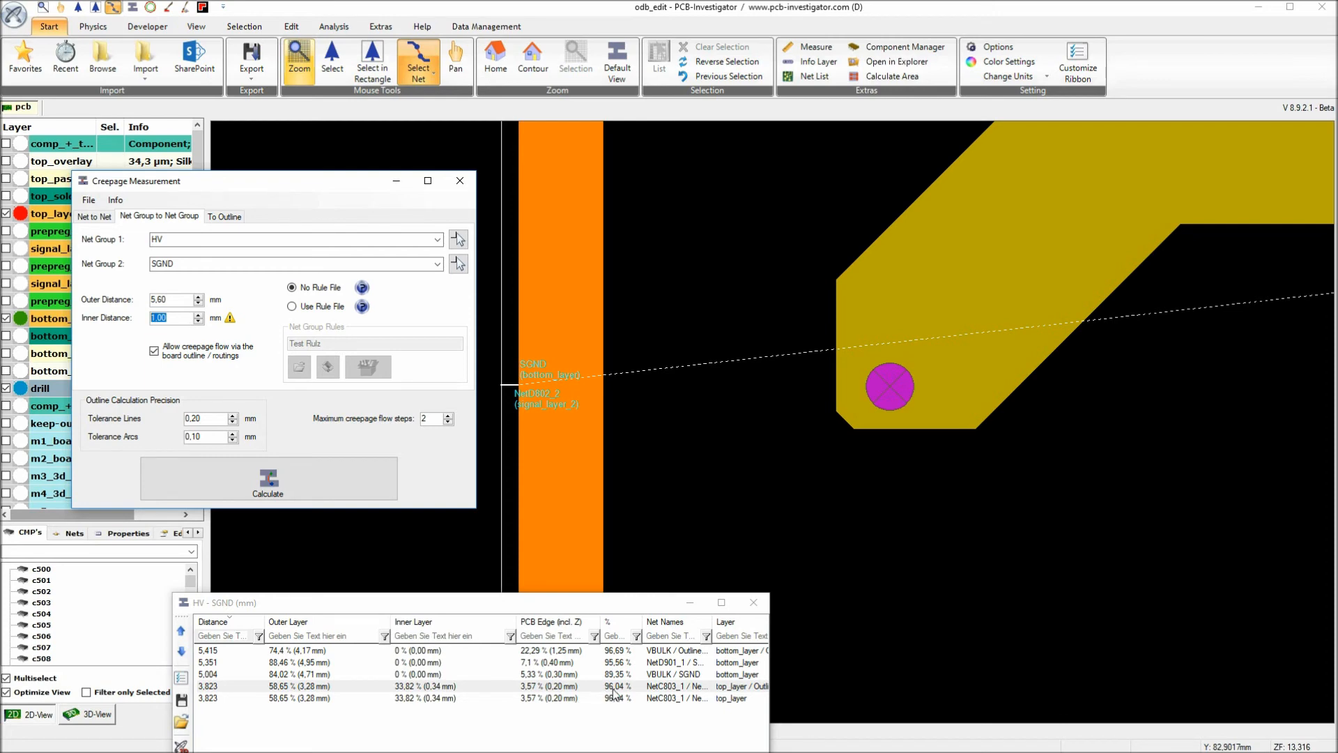
scroll(766, 421, "down", 2)
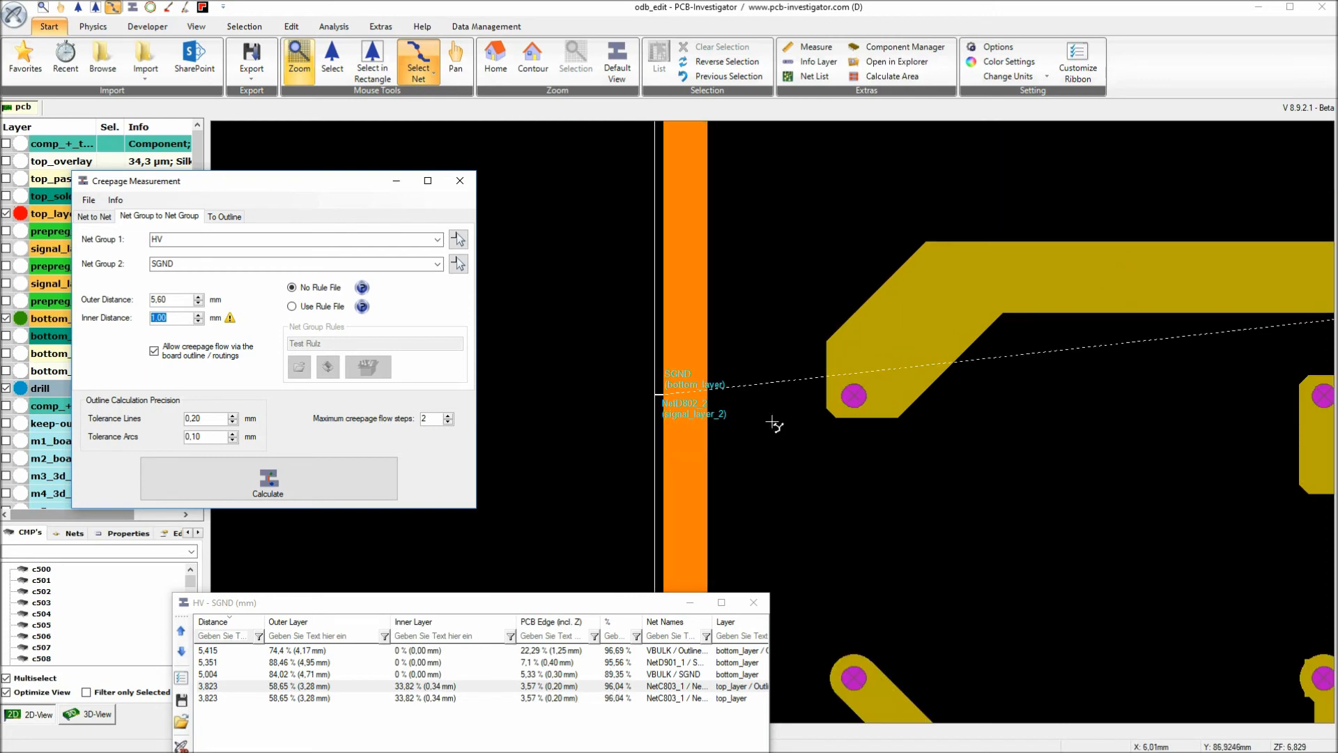
Arrange the HV - SGND results beside the 3D window and show the 3,823 mm top_layer / Outline path in 3D
left_click_drag(610, 604, 462, 512)
left_click_drag(0, 101, 796, 72)
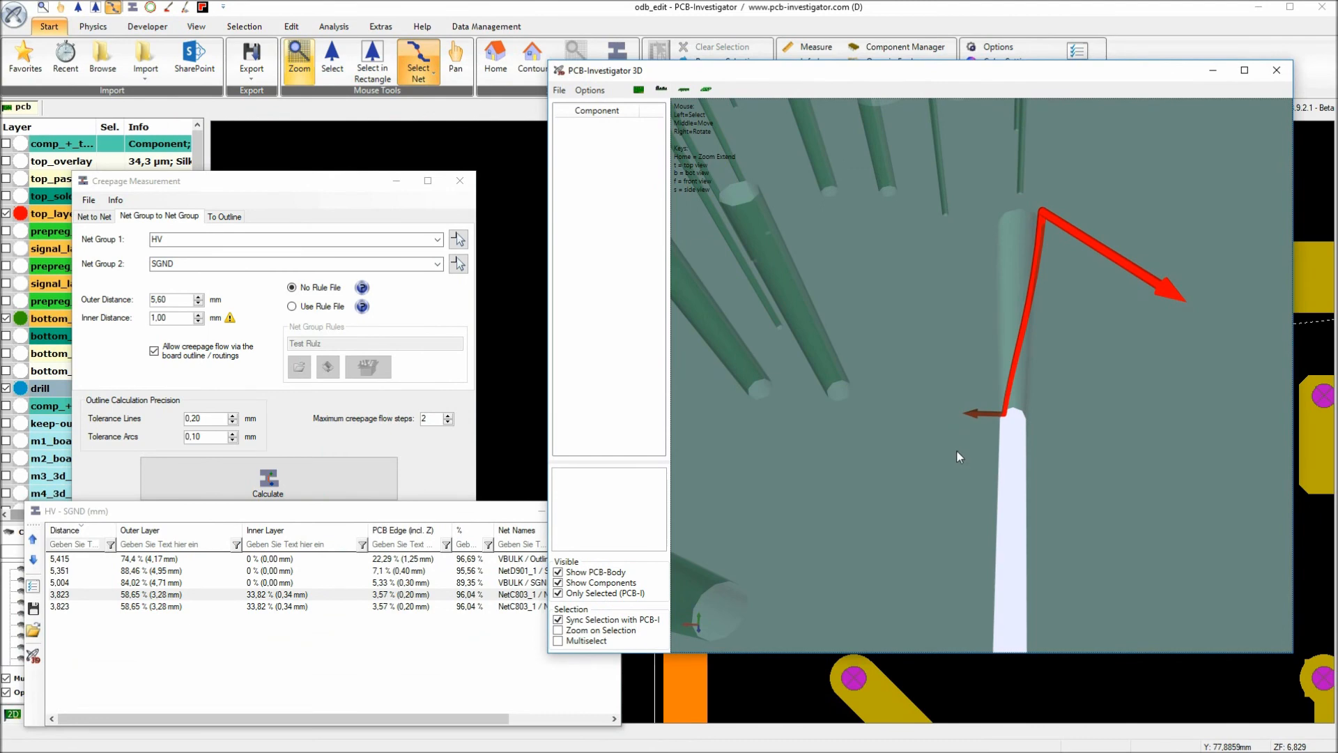
scroll(969, 427, "down", 10)
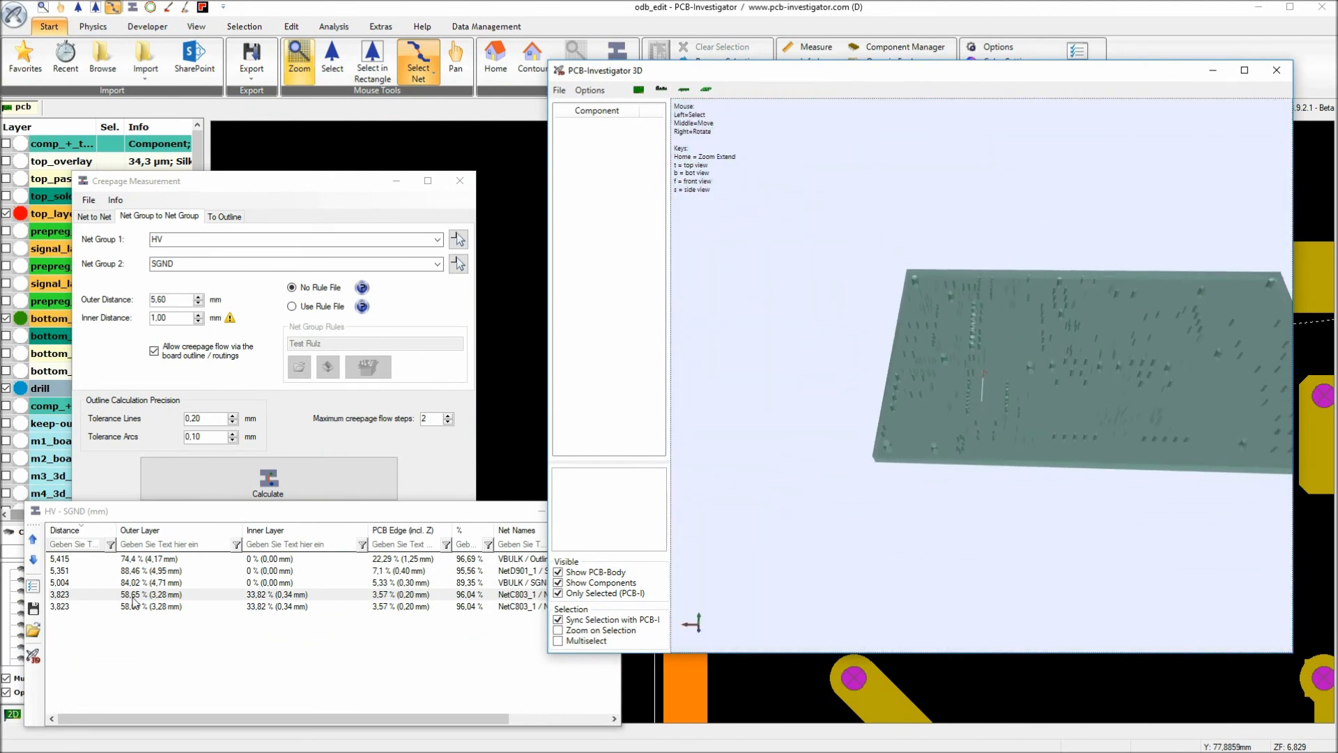
left_click(33, 655)
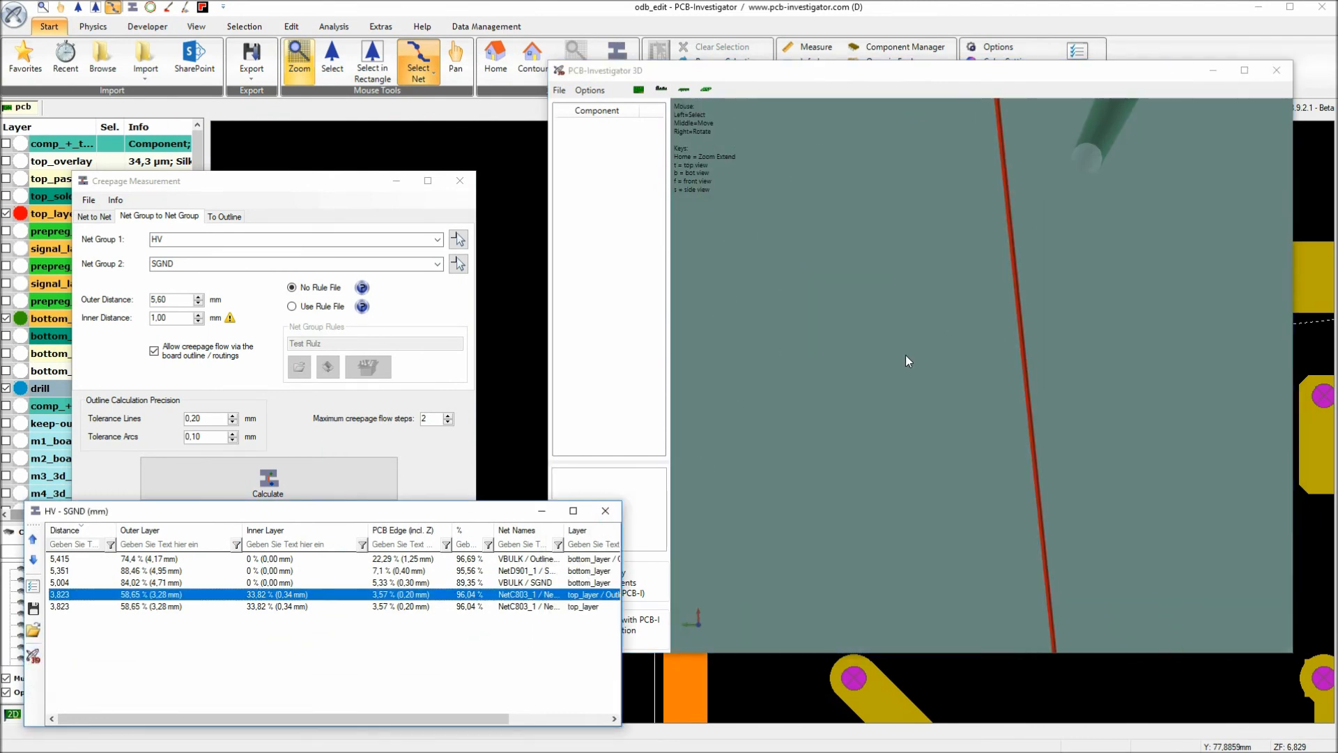
scroll(909, 358, "down", 5)
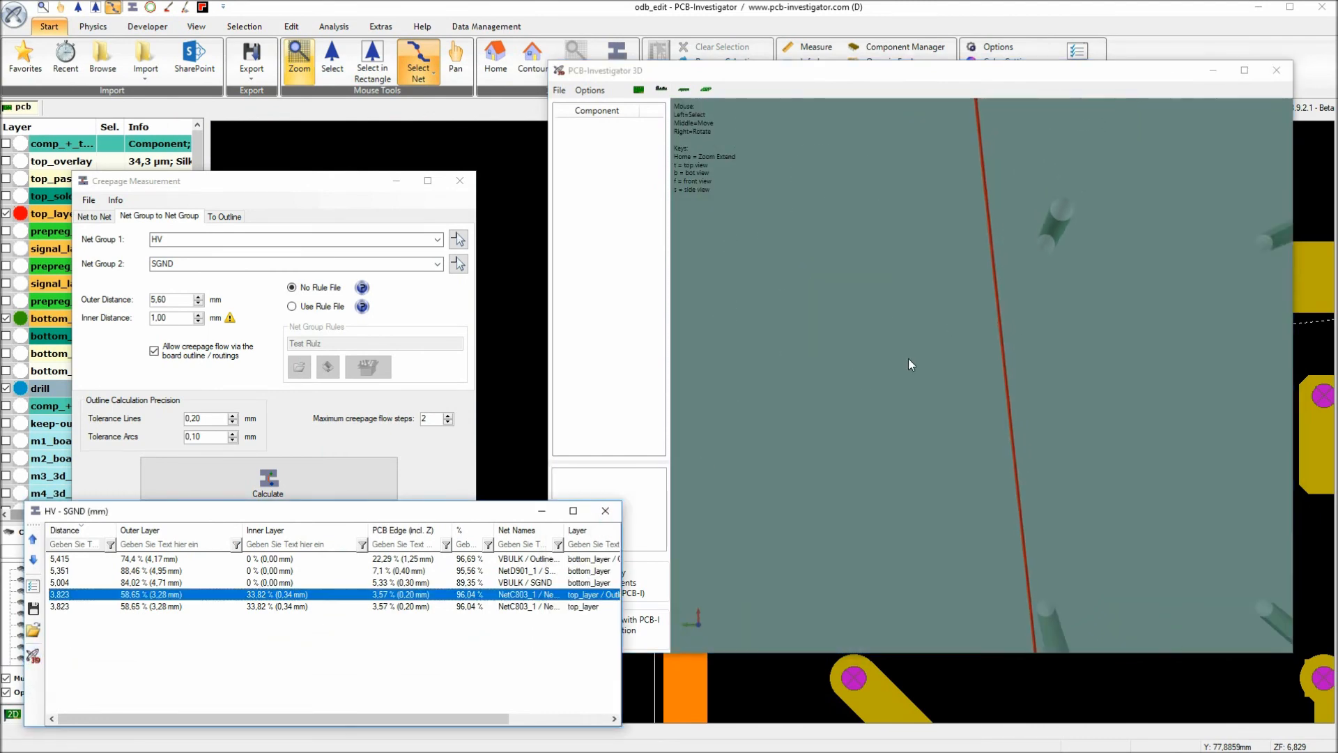
Select the elements of the 3,823 mm top_layer / Outline result and view their copper around NetC803_1 in 3D
right_click(142, 601)
left_click(167, 616)
right_click_drag(978, 373, 1018, 334)
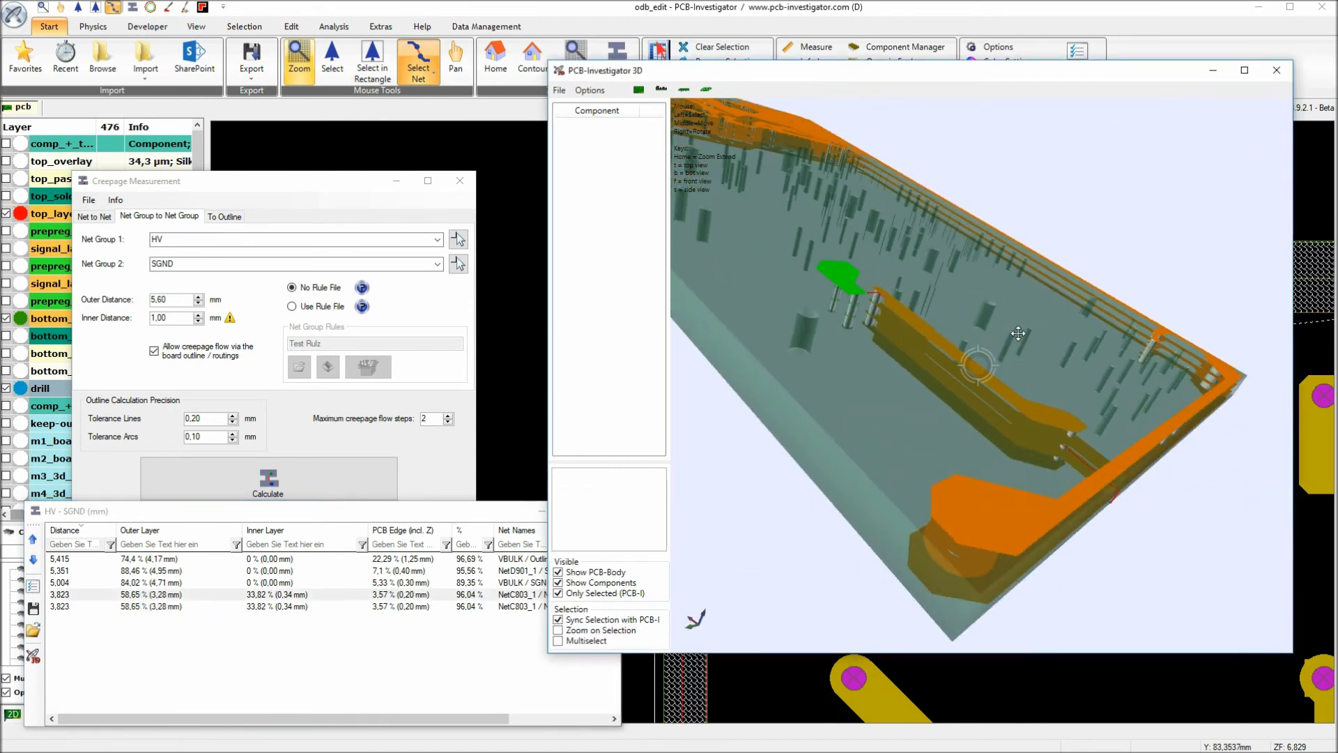
scroll(905, 342, "up", 6)
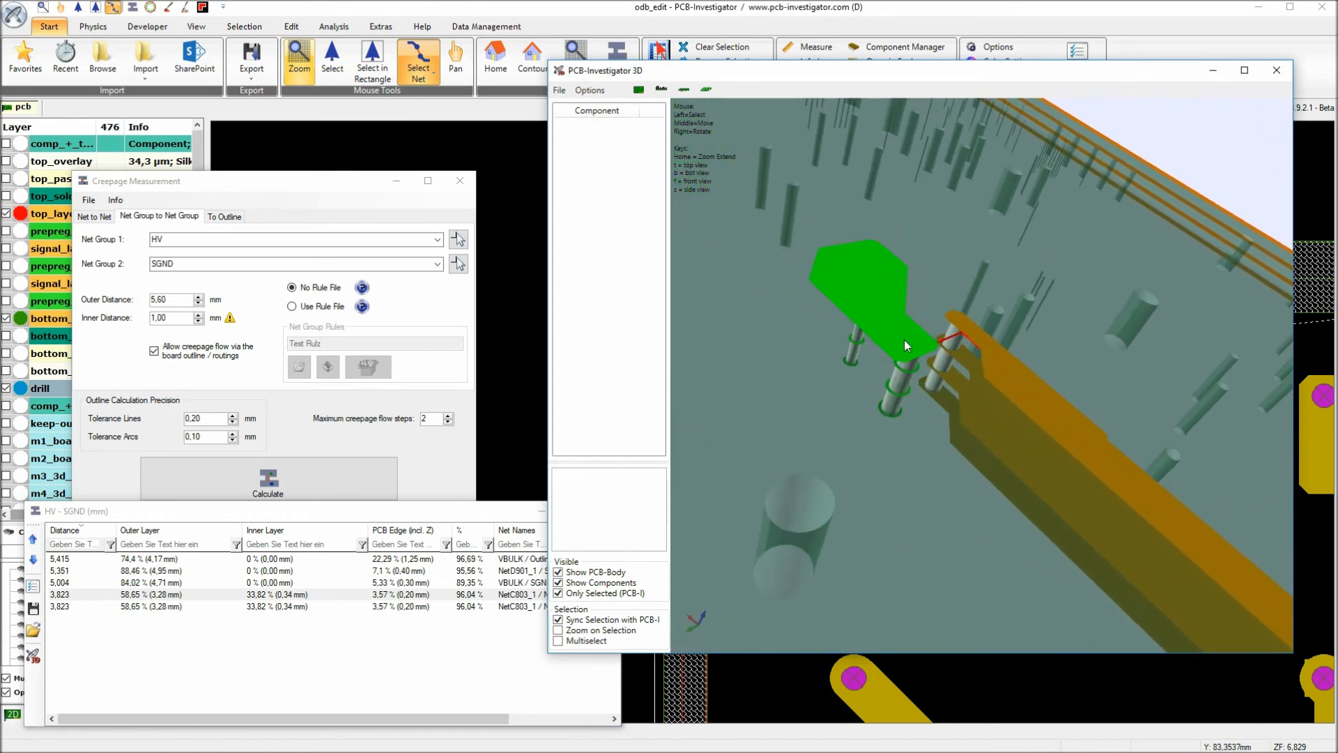
scroll(930, 340, "up", 8)
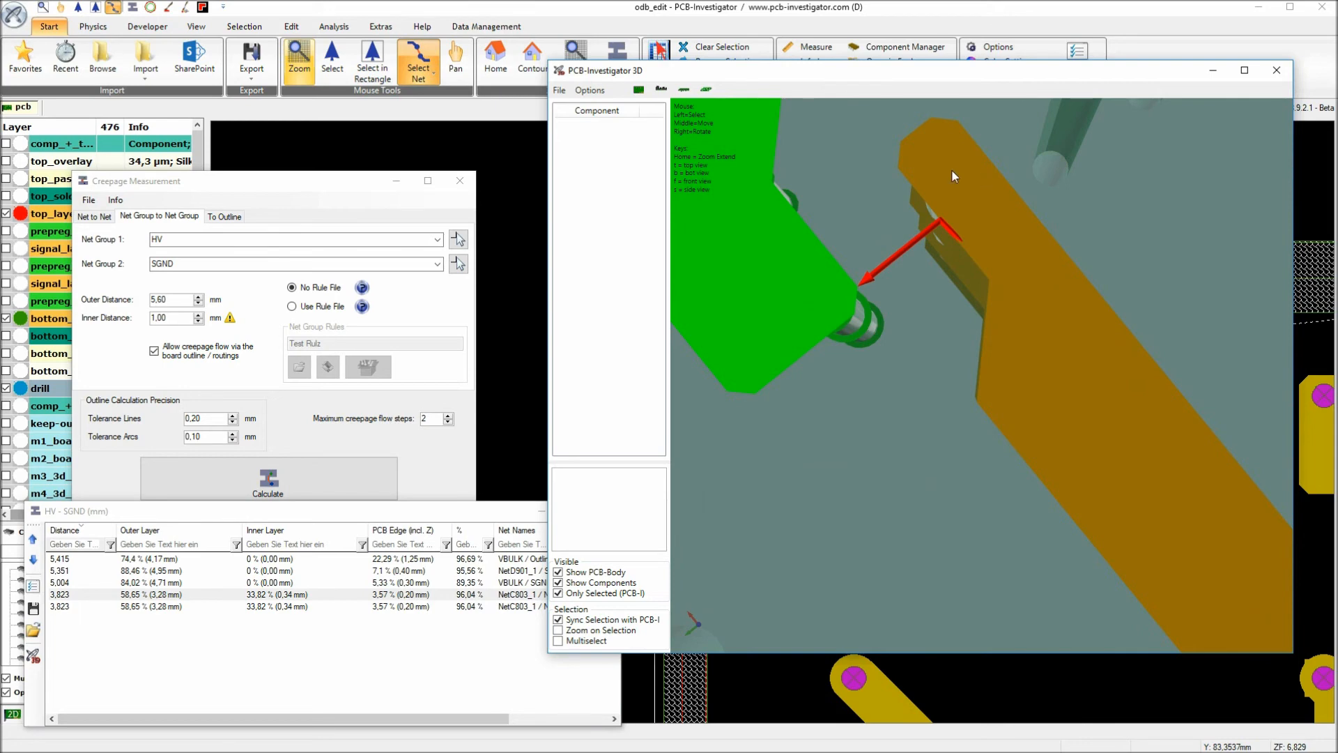
Examine the creepage path in 3D from NetC803_1 along NetD802_2 and around the board edge to SGND
right_click_drag(1022, 249, 1048, 413)
mouse_move(1039, 406)
middle_mouse_down()
mouse_move(911, 236)
mouse_move(791, 122)
middle_mouse_up()
middle_click_drag(1153, 466, 945, 240)
mouse_move(1036, 348)
right_mouse_down()
mouse_move(1127, 495)
mouse_move(1085, 467)
mouse_move(1103, 455)
mouse_move(1113, 469)
right_mouse_up()
scroll(1085, 465, "up", 4)
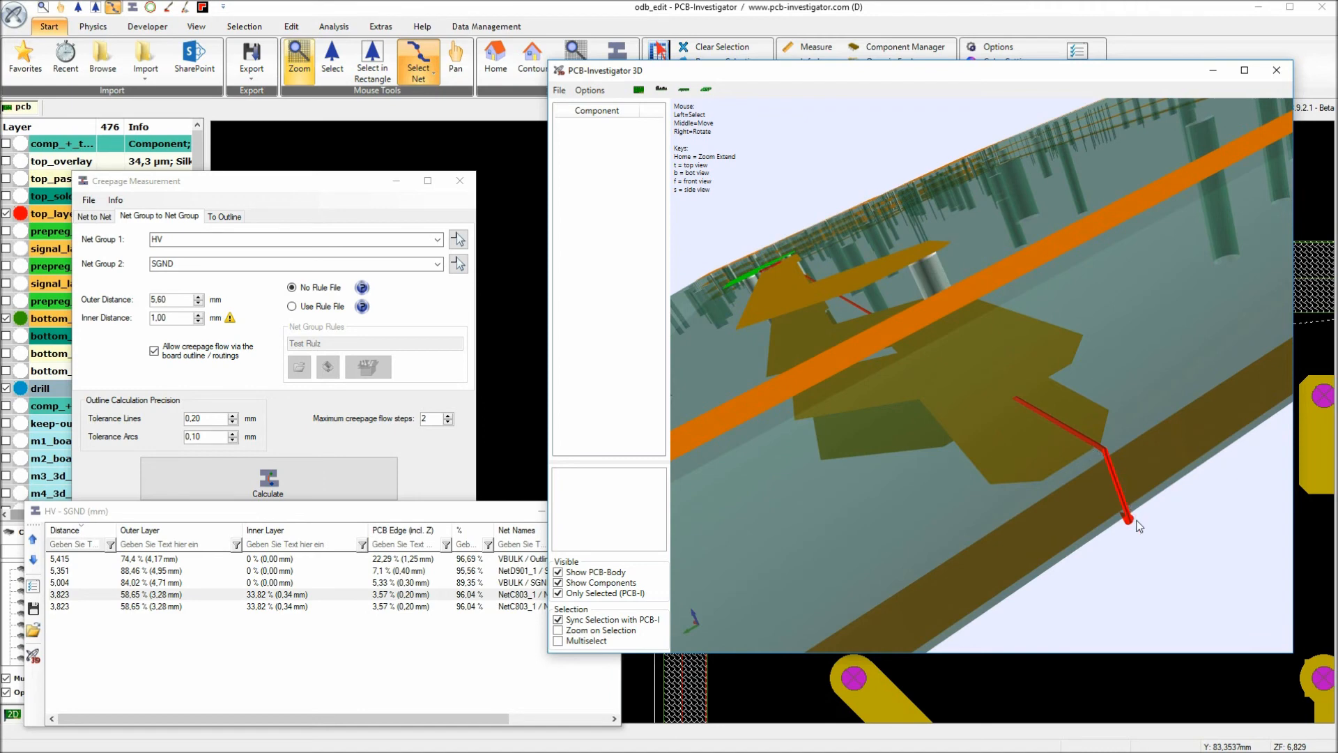
mouse_move(1134, 527)
right_mouse_down()
mouse_move(1094, 404)
mouse_move(1018, 335)
right_mouse_up()
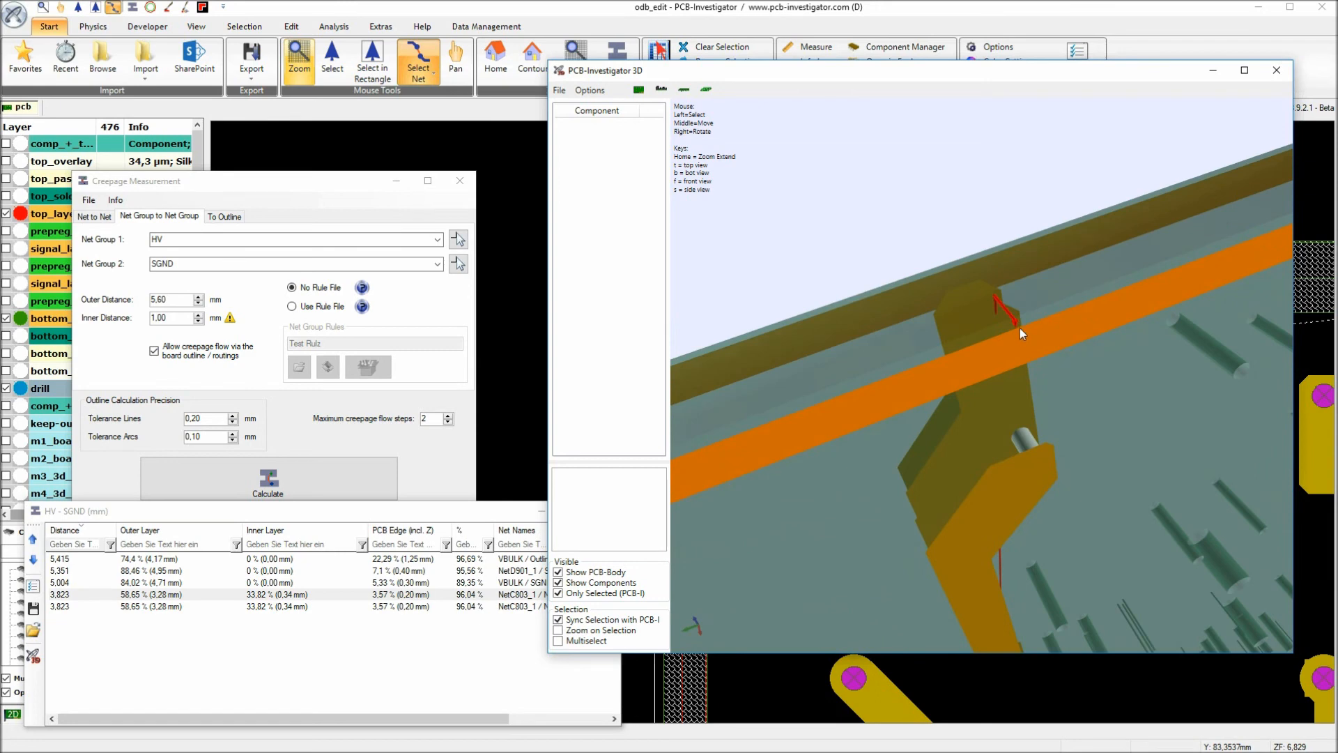
right_click_drag(1010, 329, 1031, 369)
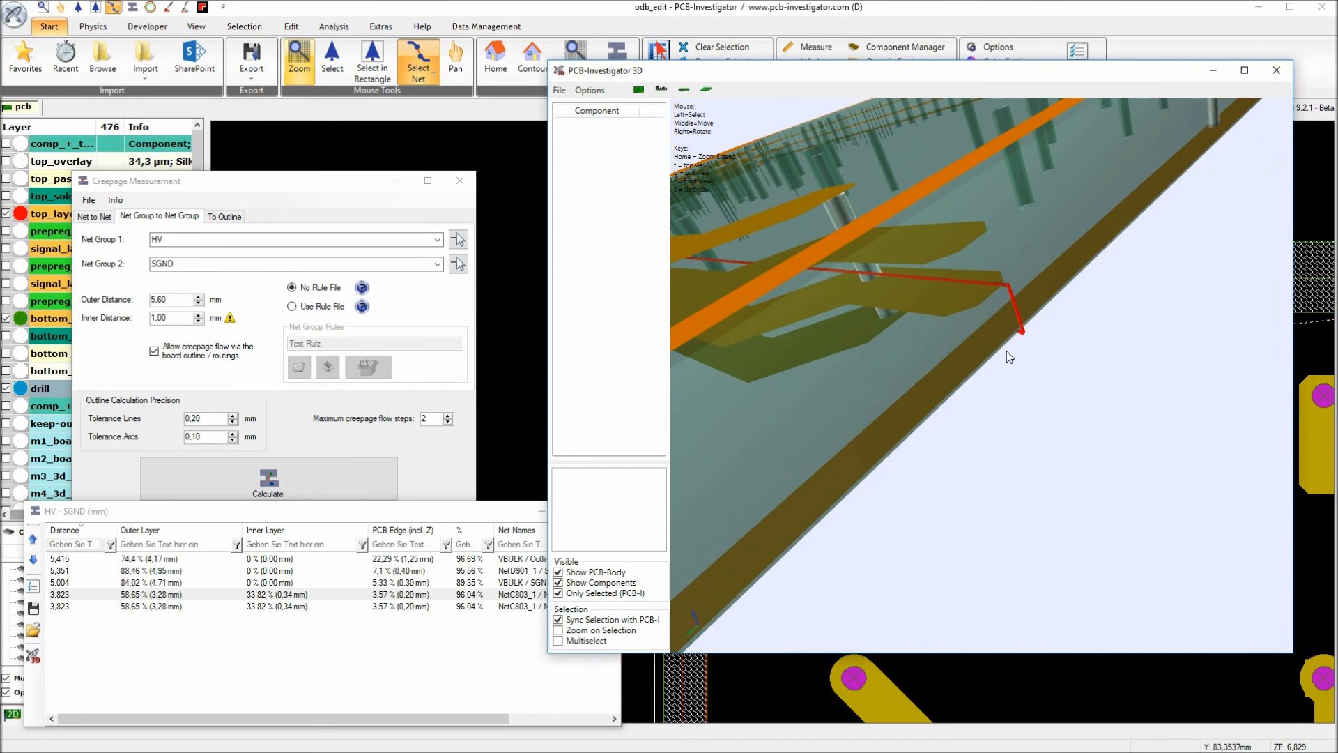
scroll(1006, 350, "down", 2)
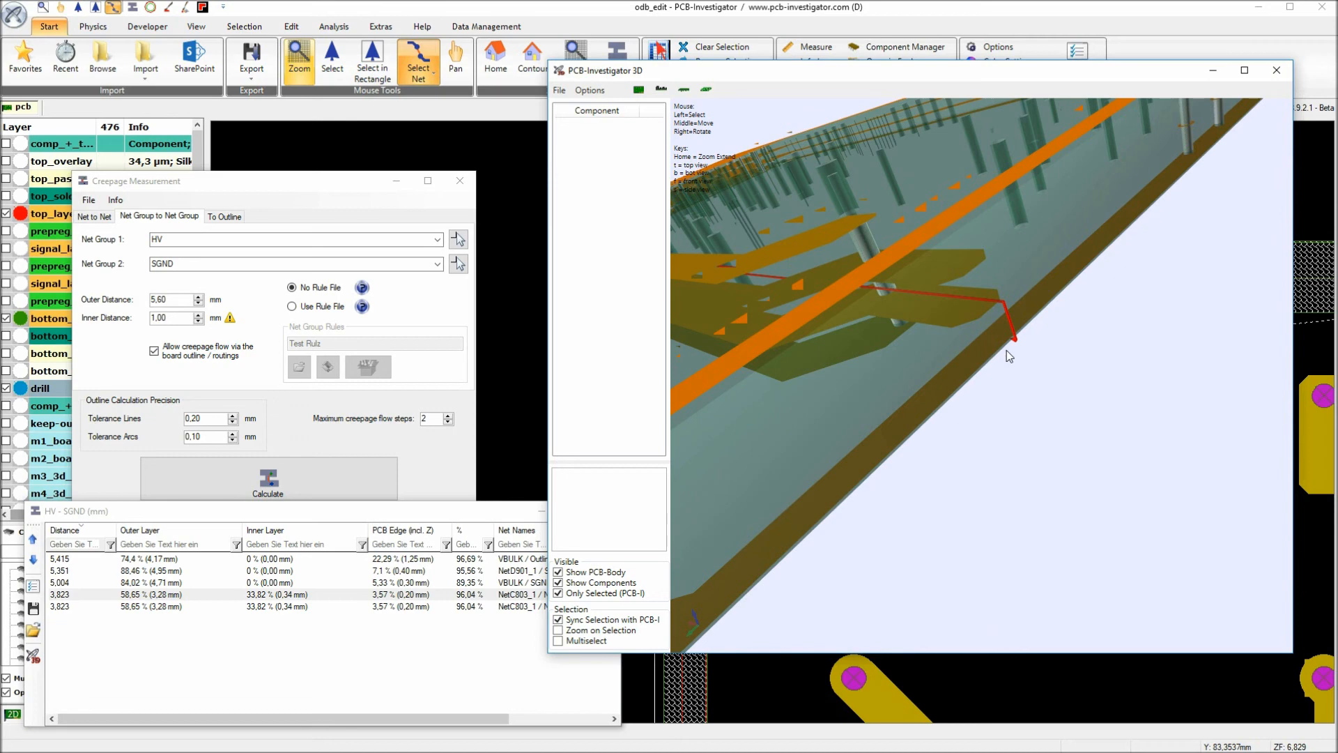
Examine the creepage path around the board edge from another 3D angle and compare it with the Inner Distance setting
left_click_drag(287, 186, 319, 127)
right_click_drag(1152, 334, 920, 237)
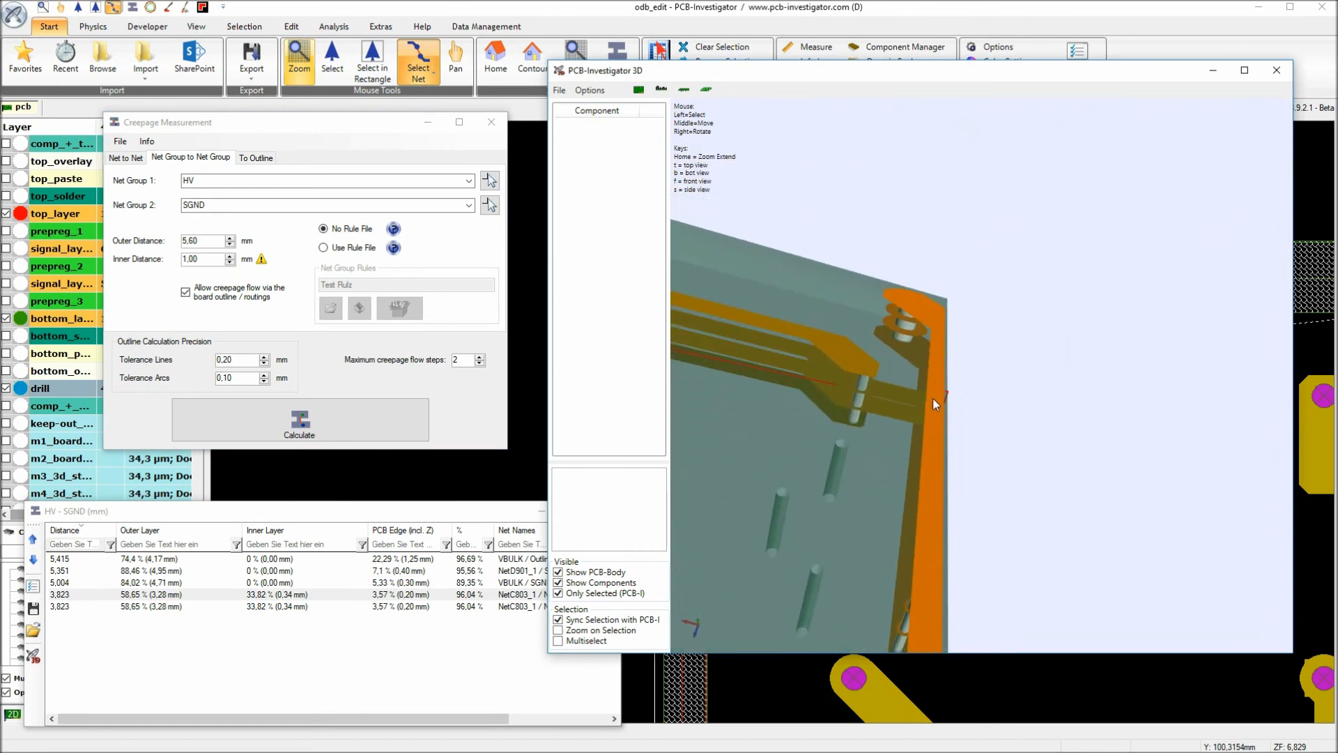
left_click_drag(313, 134, 312, 151)
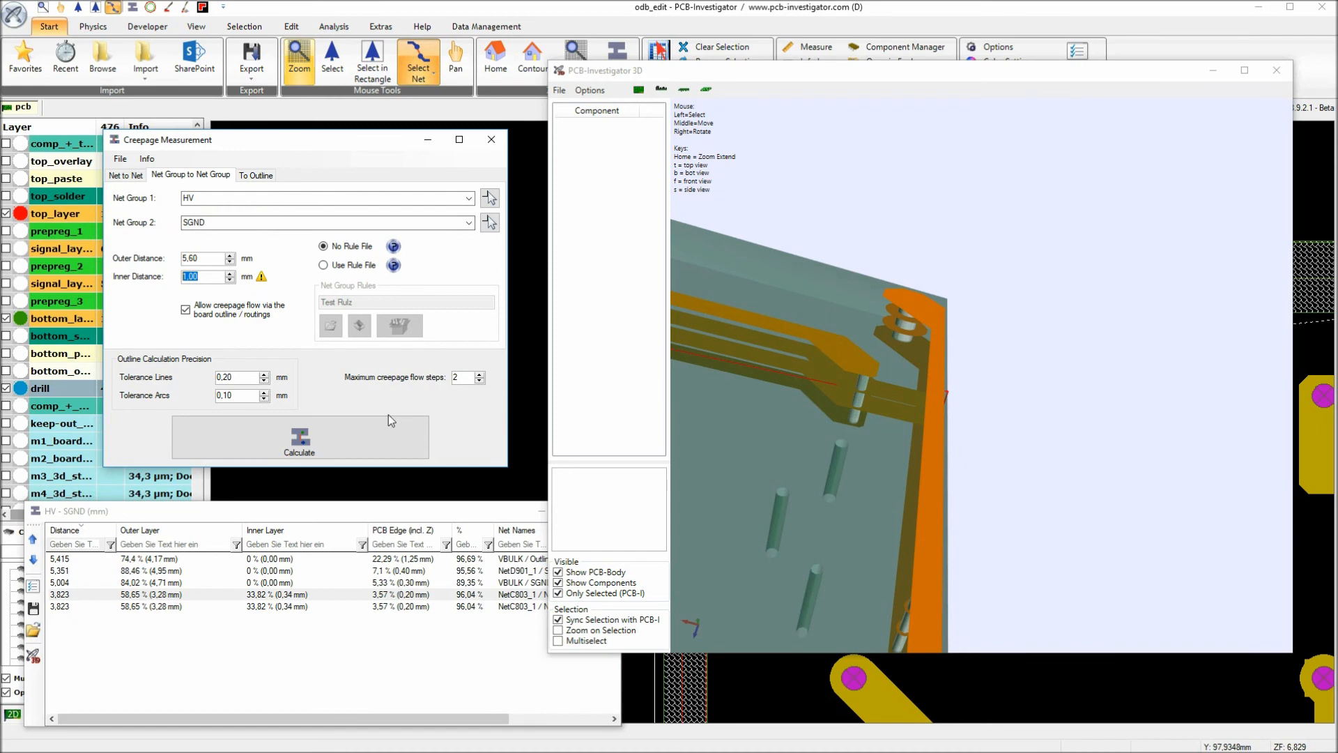
Close the 3D window and reset the 2D board to its default view
left_click(1277, 71)
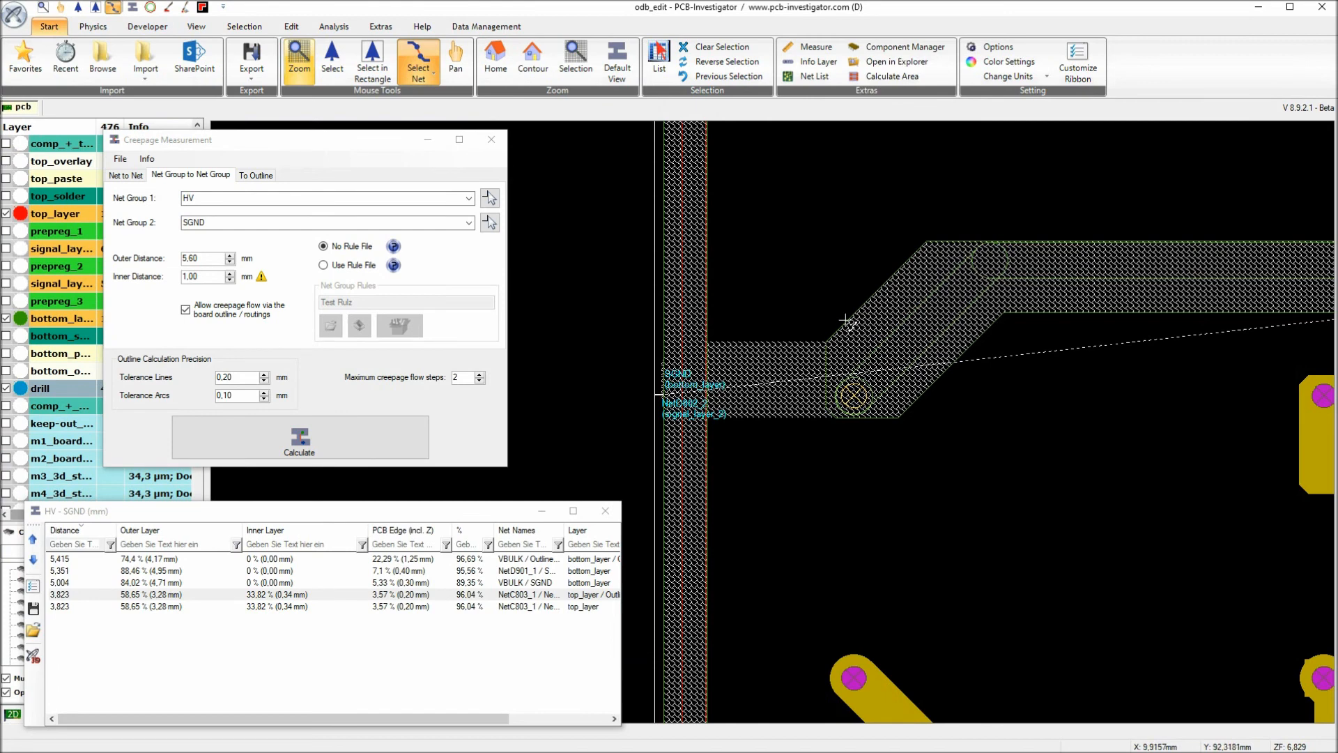
right_click(778, 220)
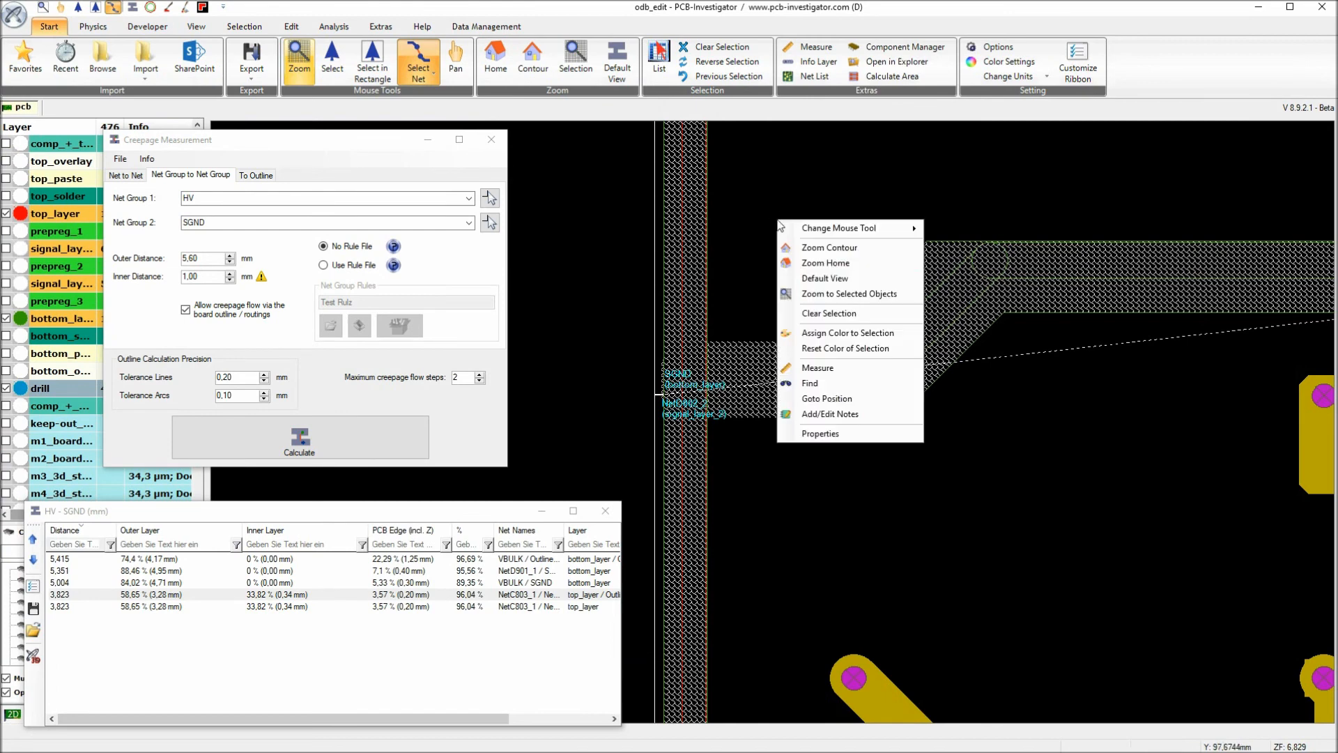
left_click(826, 278)
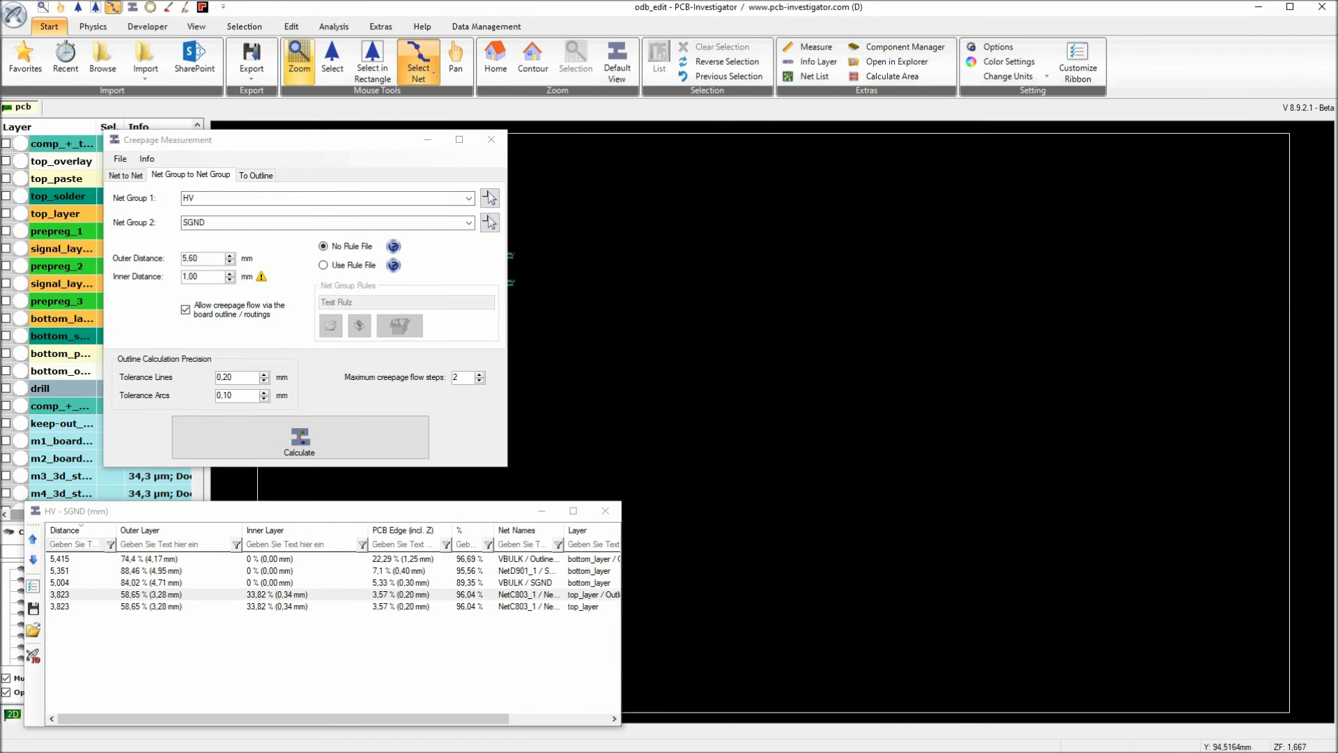
Consult the voltage creepage table in the browser and recalculate HV to SGND creepage with an Outer Distance of 5,00 mm
left_click_drag(0, 25, 634, 54)
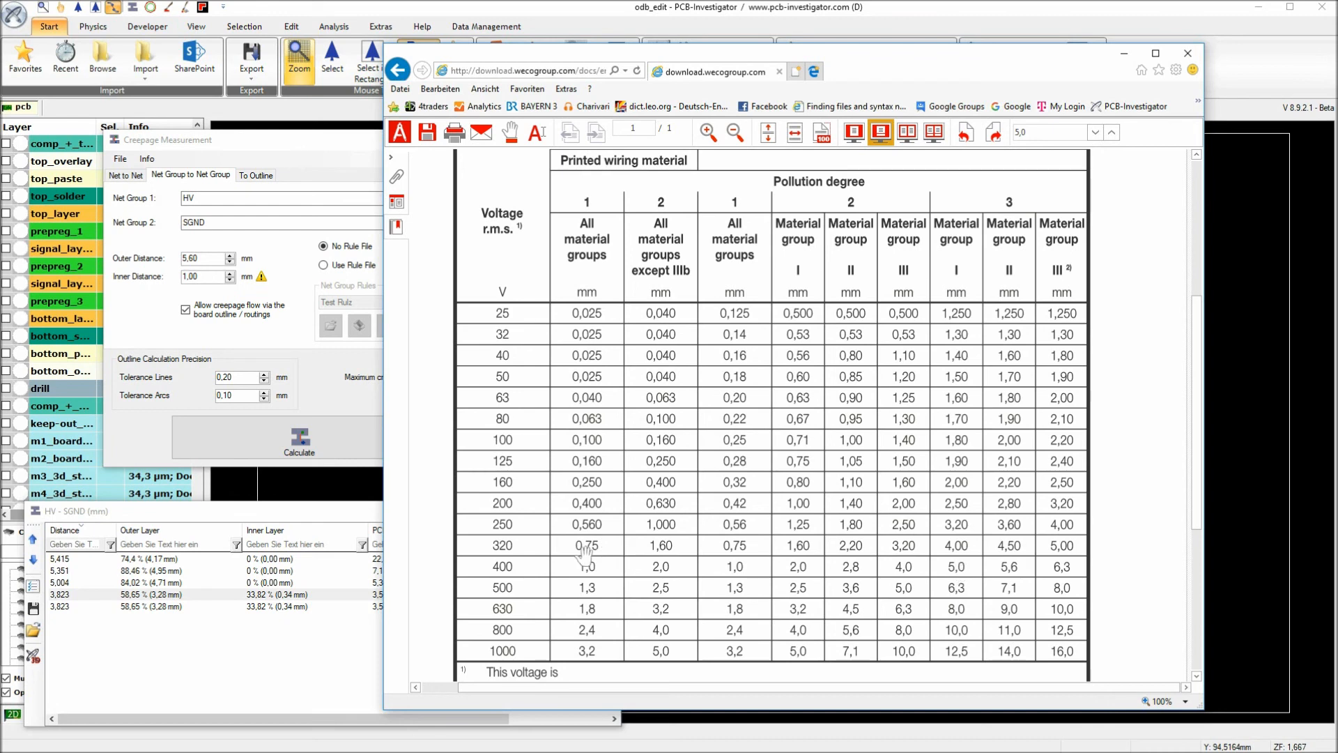
left_click(1121, 54)
left_click_drag(205, 258, 189, 248)
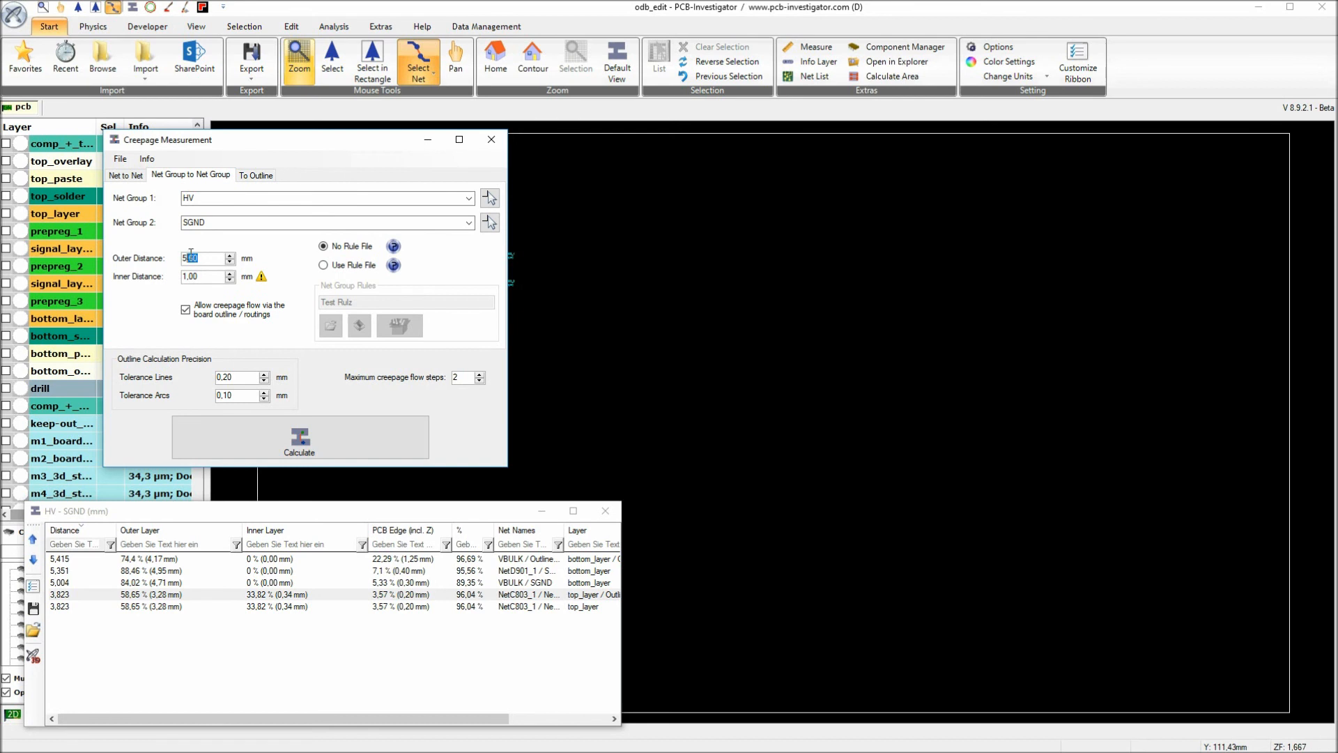
type("0")
left_click(576, 508)
left_click(268, 420)
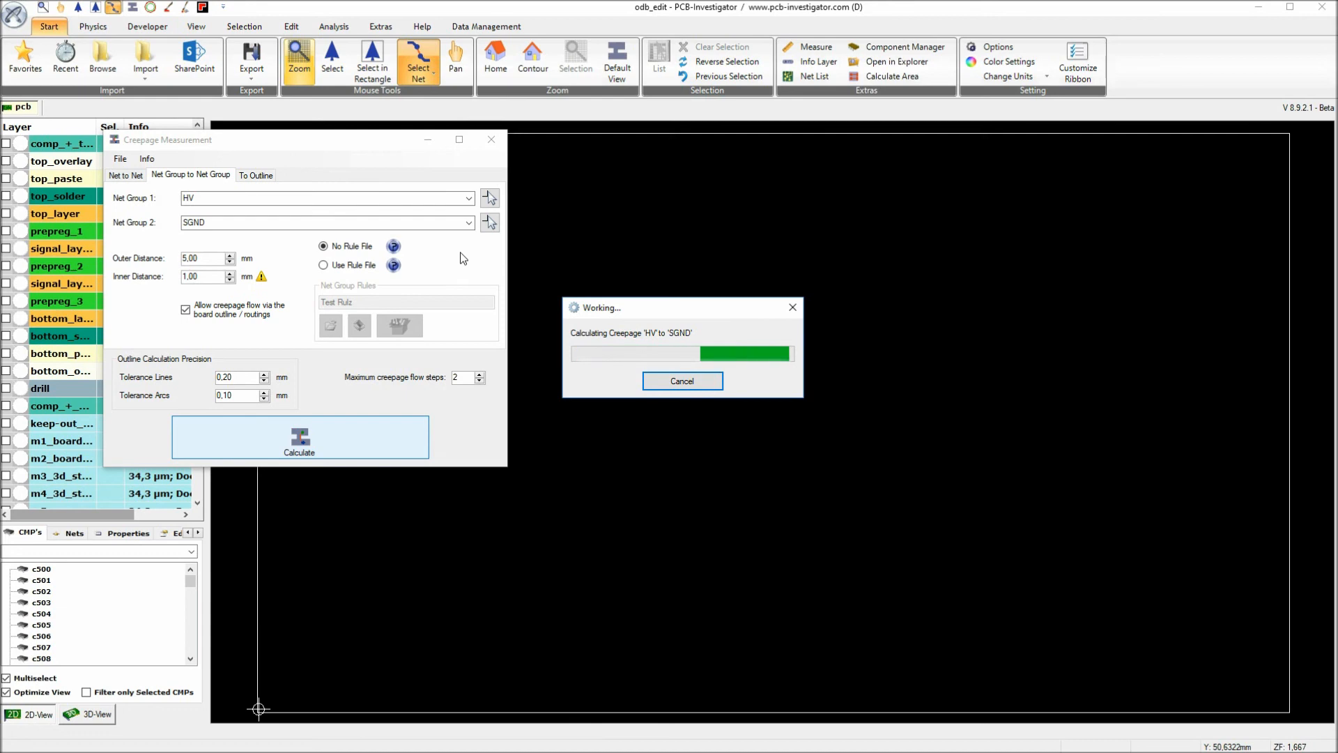
Place the new HV - SGND results window clear of the Creepage Measurement dialog and review it against the entered distances
left_click_drag(188, 61, 756, 172)
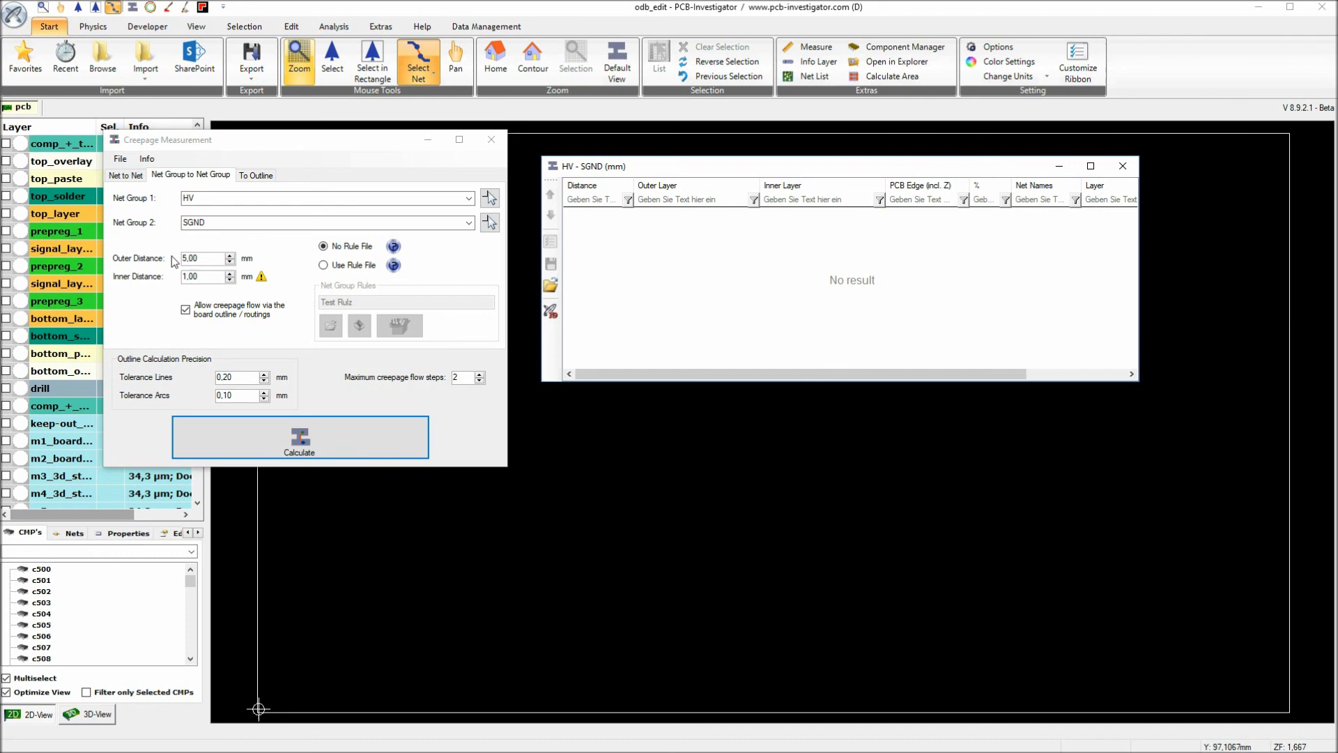
left_click_drag(737, 177, 876, 162)
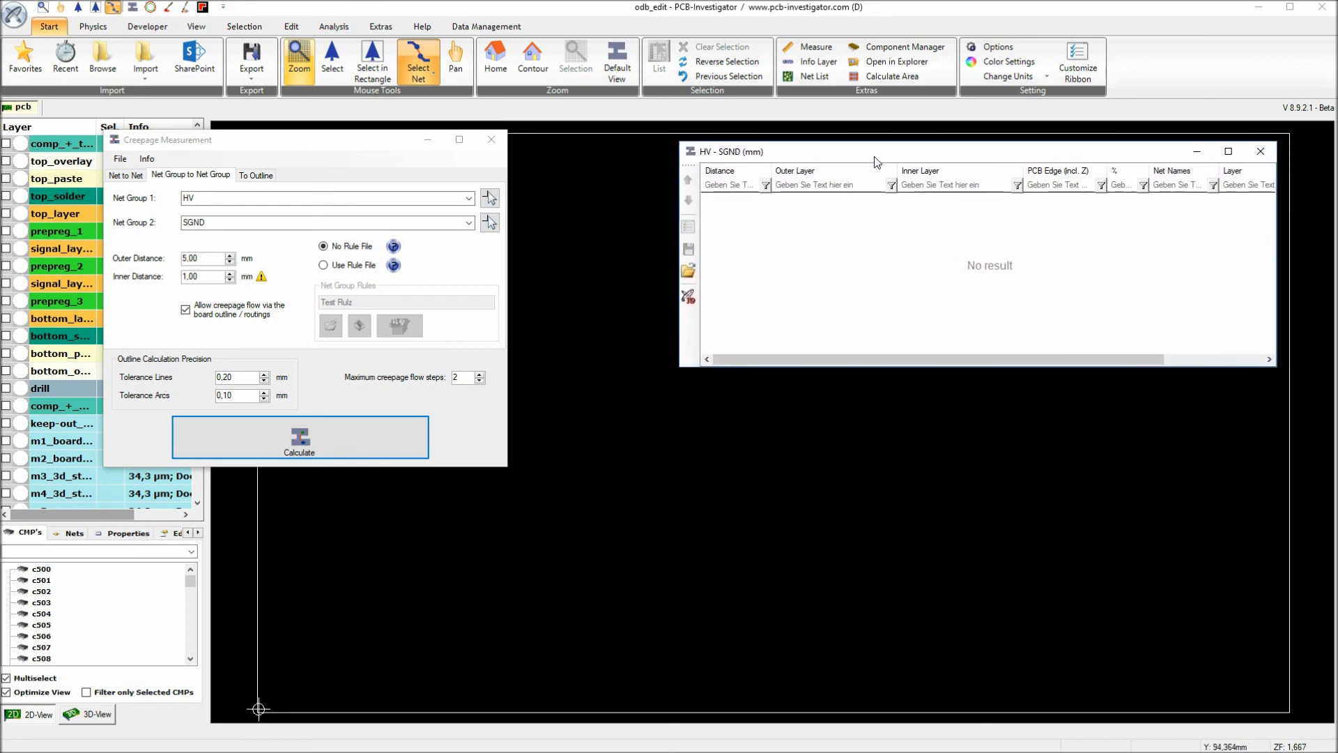
left_click(888, 413)
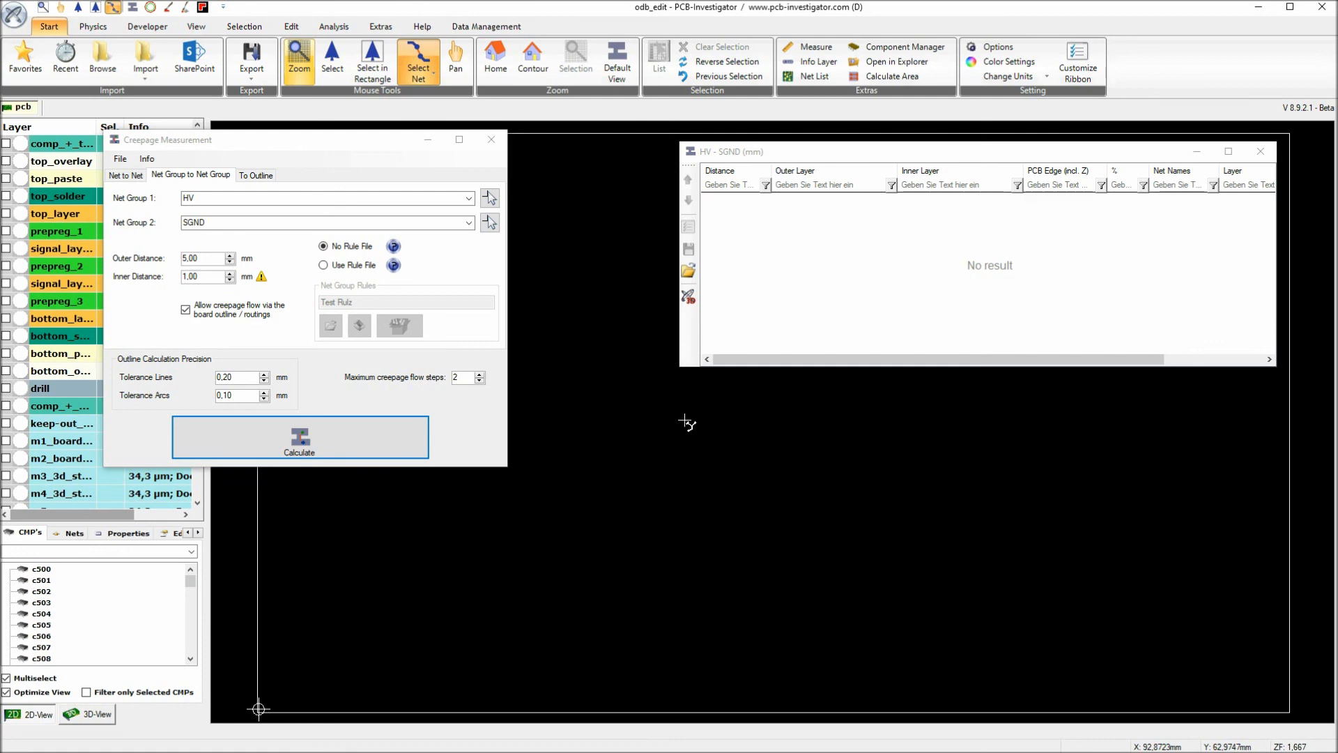
Activate the Zoom tool and close the Creepage Measurement dialog and the HV - SGND results window
left_click(42, 7)
left_click(492, 139)
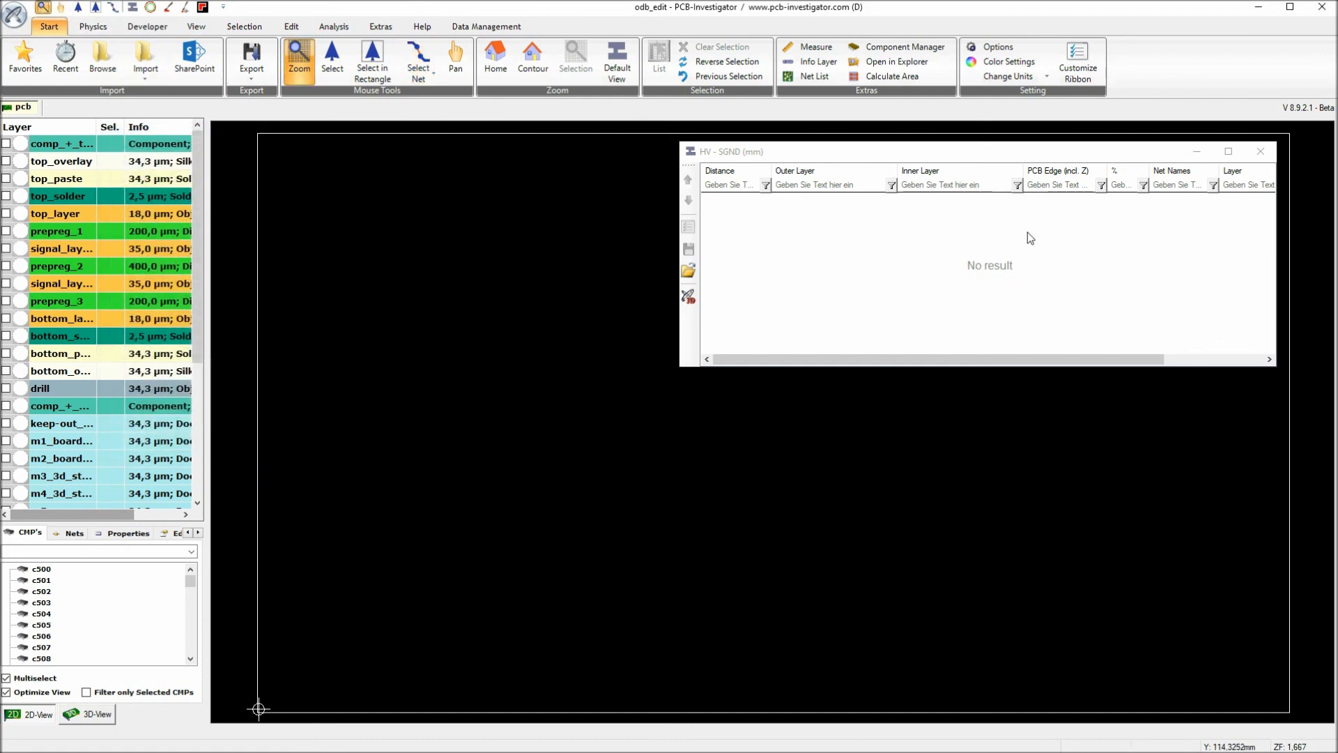
left_click(1260, 151)
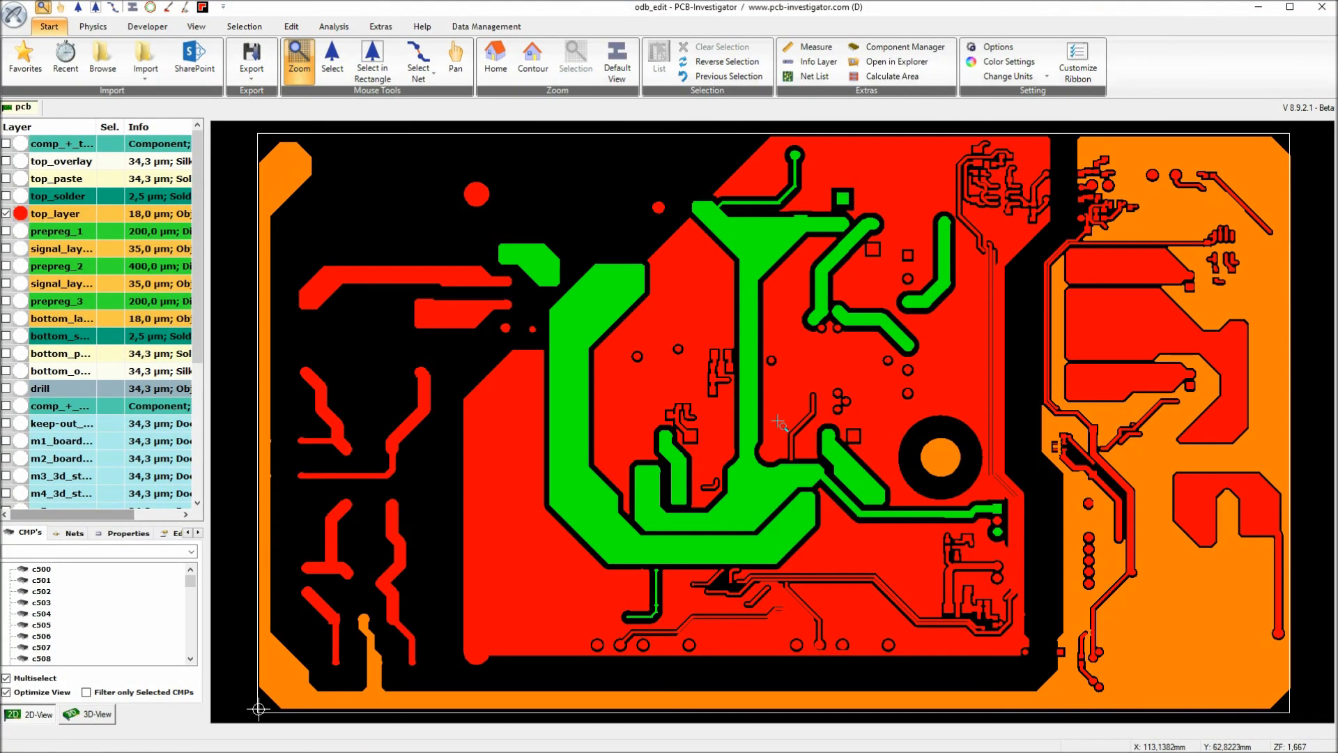